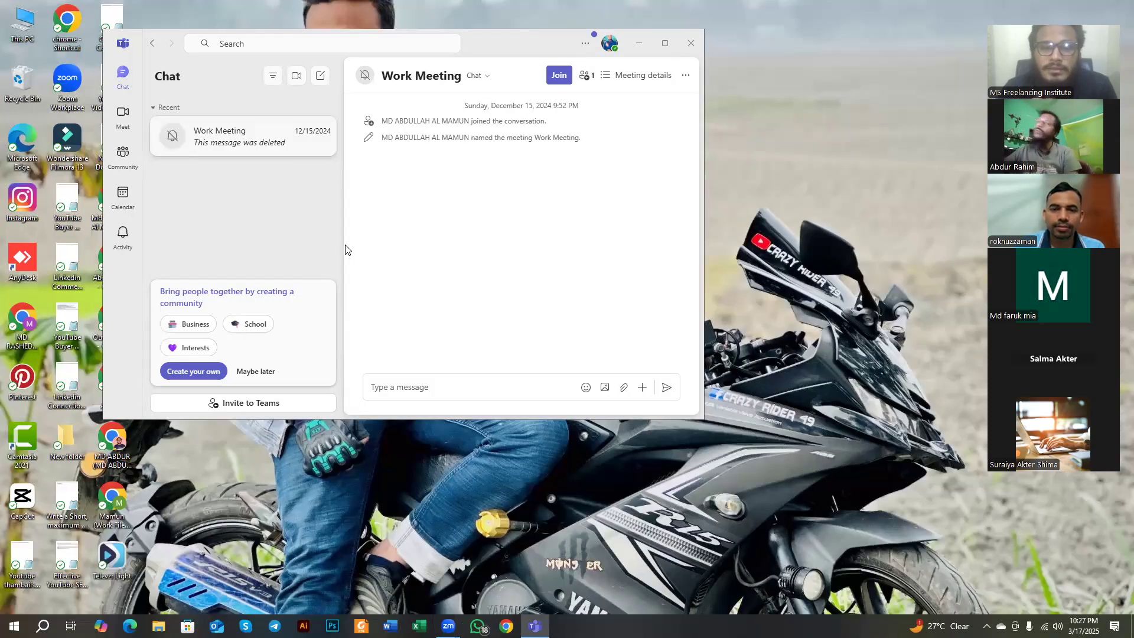
Step: Close the Teams window and open Facebook in the Chrome profile from the desktop
{"action": "key", "text": "alt+F4"}
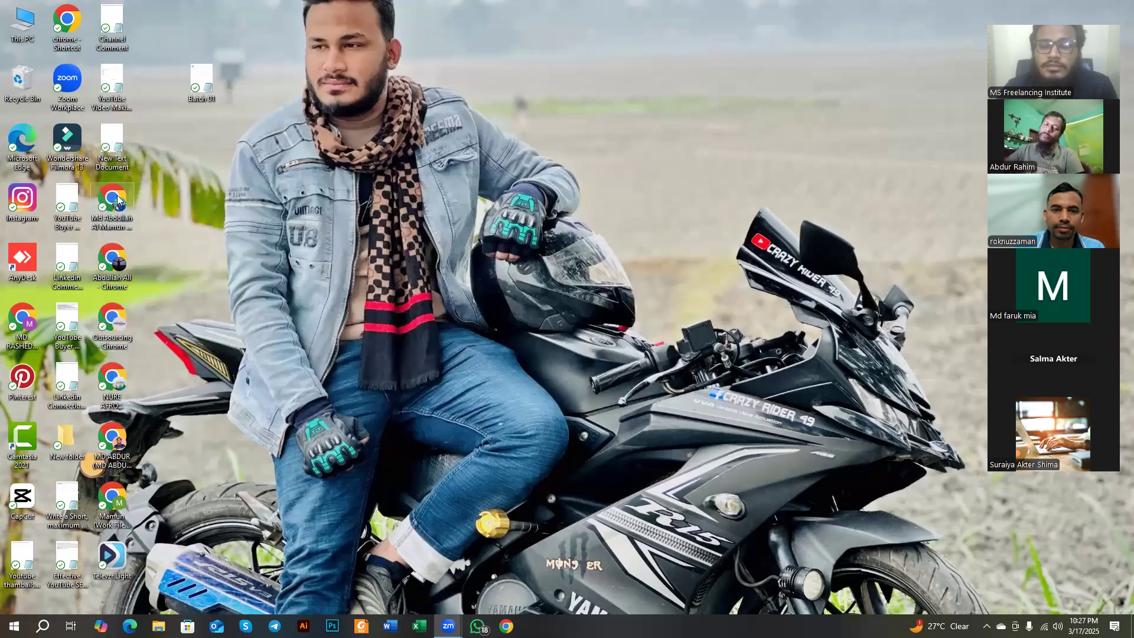
{"action": "double_click", "coordinate": [112, 201]}
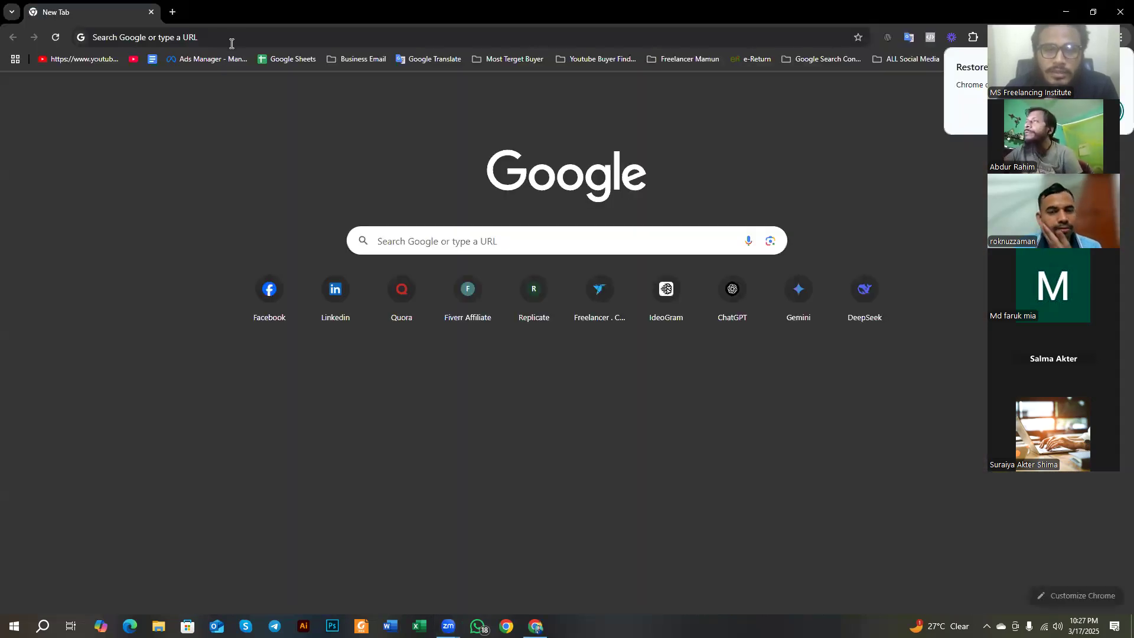
{"action": "left_click", "coordinate": [269, 289]}
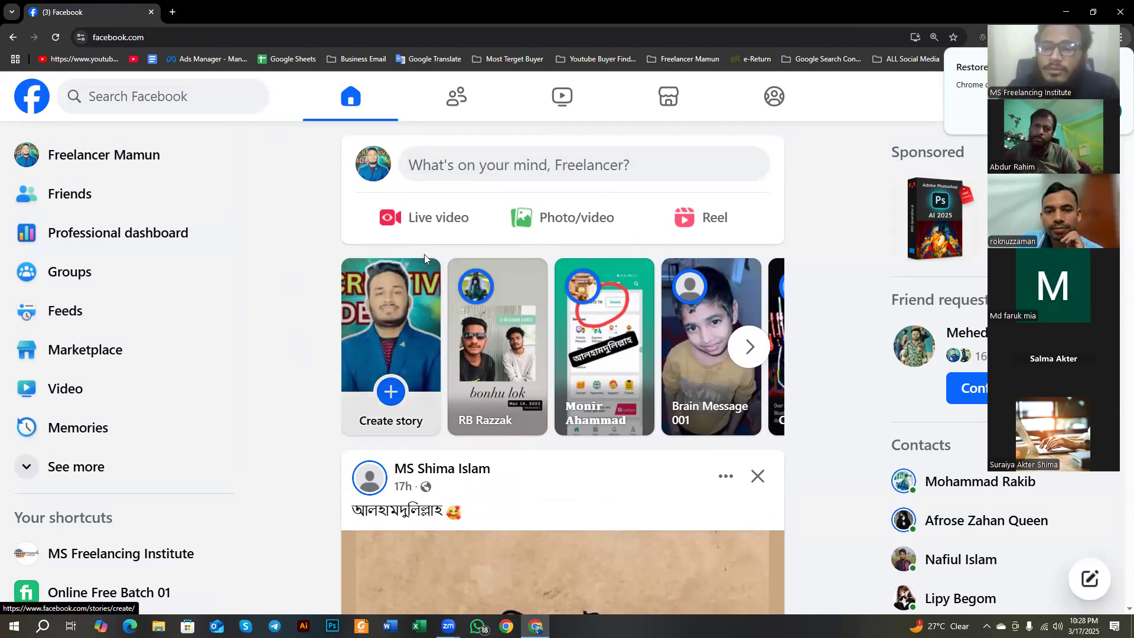
Step: Expand the Facebook home page's shortcut list to show all its entries
{"action": "scroll", "coordinate": [316, 256], "scroll_direction": "down", "scroll_amount": 8}
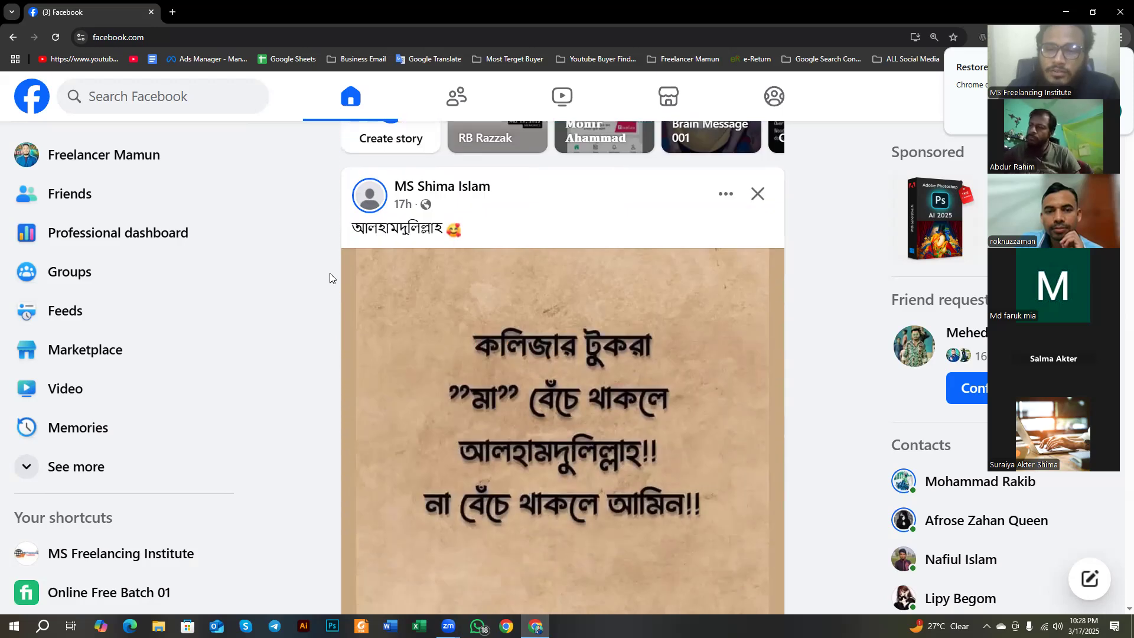
{"action": "scroll", "coordinate": [126, 394], "scroll_direction": "down", "scroll_amount": 2}
{"action": "left_click", "coordinate": [86, 369]}
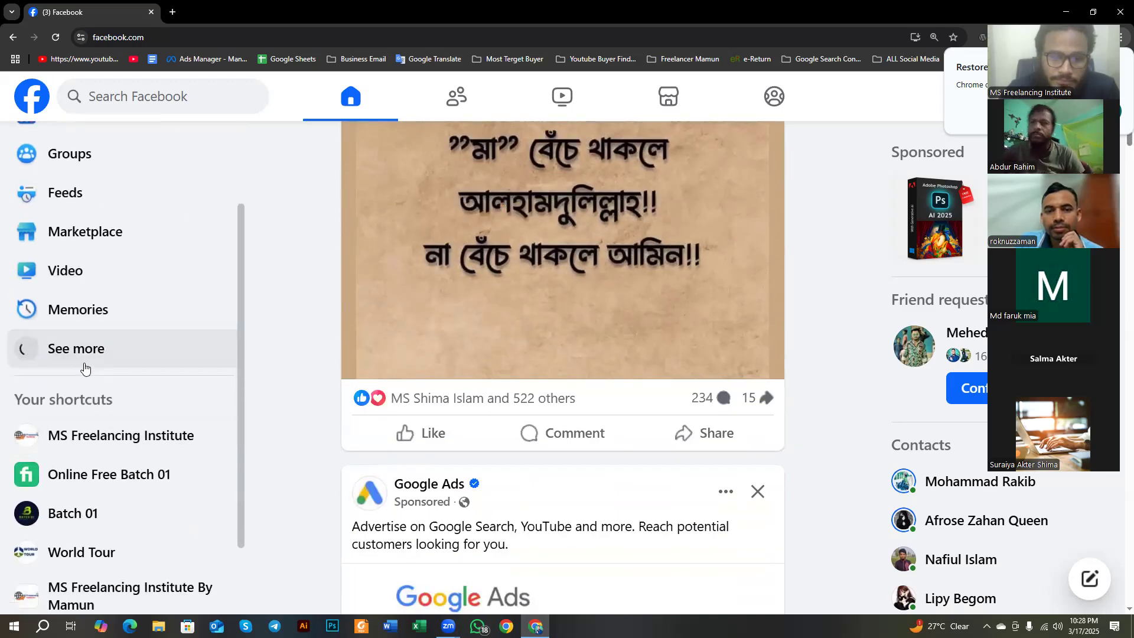
Step: Look through the expanded Facebook shortcut list to locate the Meta Business Suite entry
{"action": "scroll", "coordinate": [169, 346], "scroll_direction": "down", "scroll_amount": 2}
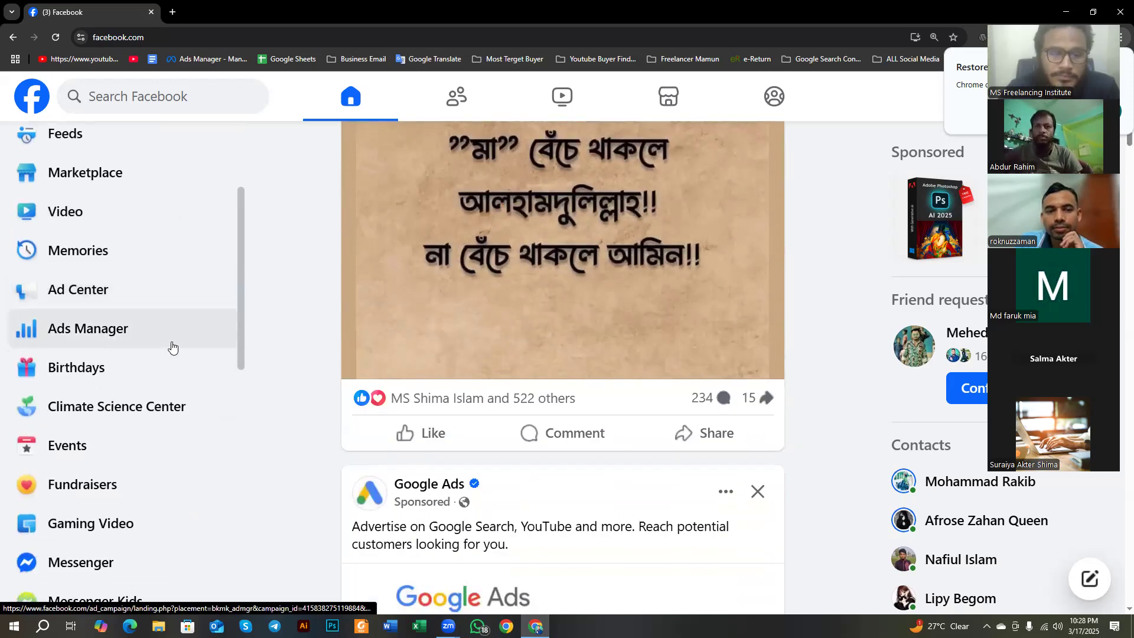
{"action": "scroll", "coordinate": [172, 351], "scroll_direction": "down", "scroll_amount": 3}
{"action": "scroll", "coordinate": [172, 351], "scroll_direction": "up", "scroll_amount": 2}
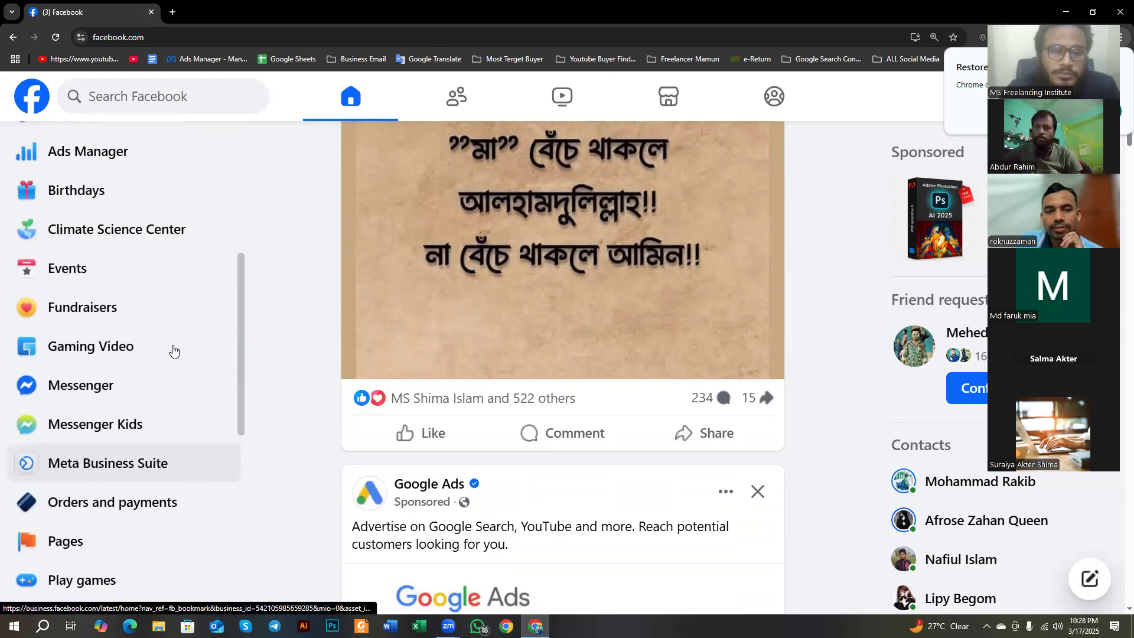
{"action": "scroll", "coordinate": [172, 351], "scroll_direction": "up", "scroll_amount": 5}
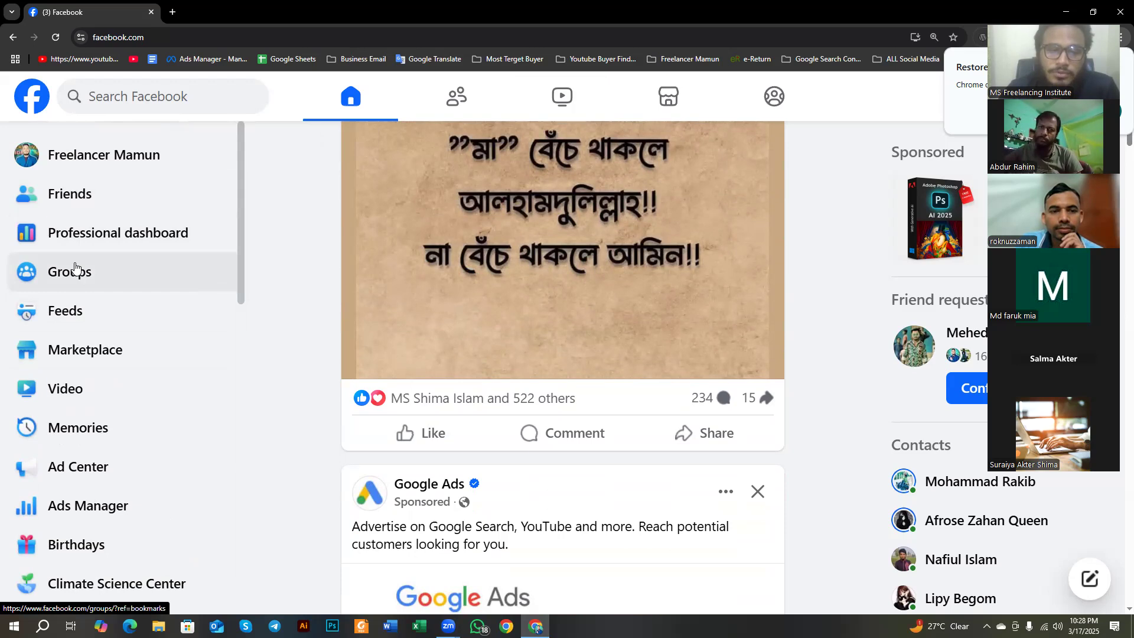
{"action": "scroll", "coordinate": [75, 267], "scroll_direction": "down", "scroll_amount": 2}
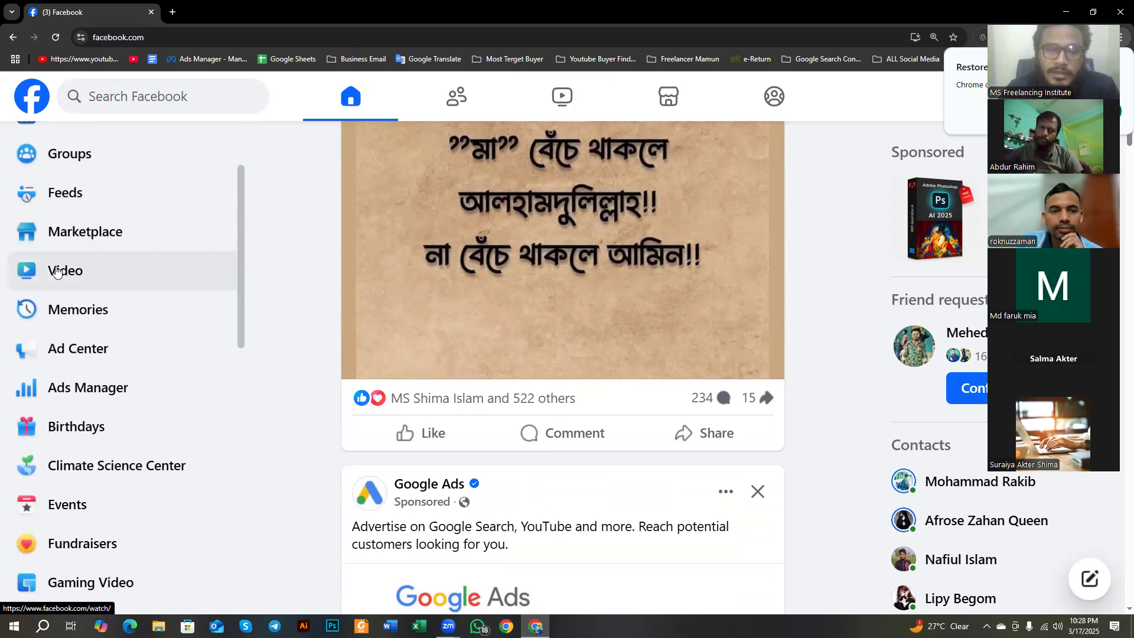
{"action": "scroll", "coordinate": [71, 231], "scroll_direction": "down", "scroll_amount": 1}
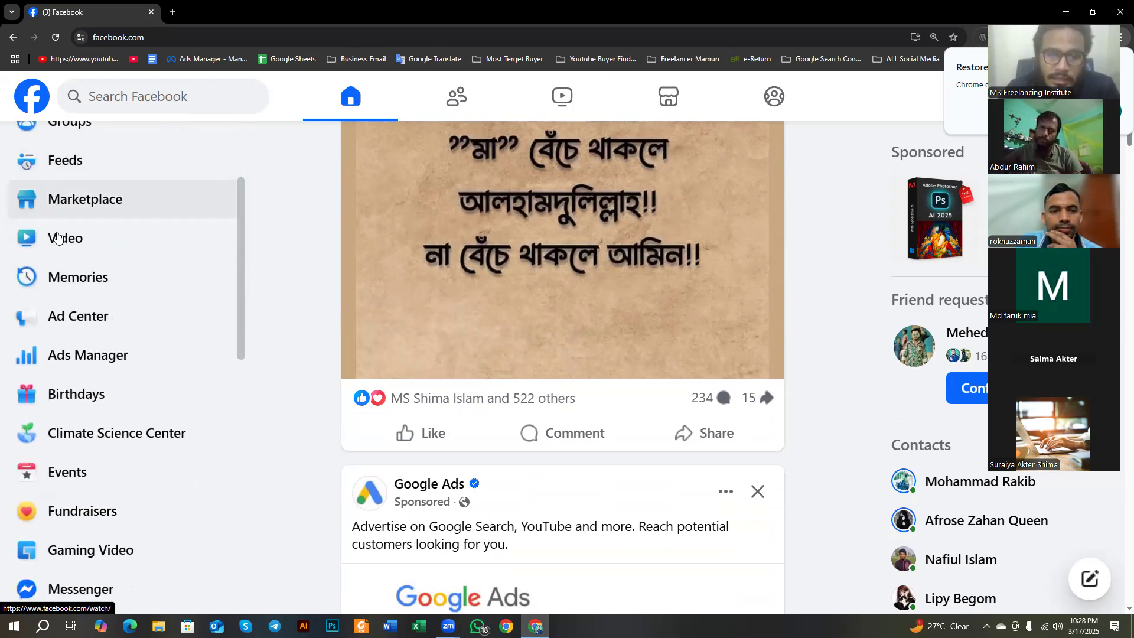
{"action": "scroll", "coordinate": [58, 238], "scroll_direction": "down", "scroll_amount": 1}
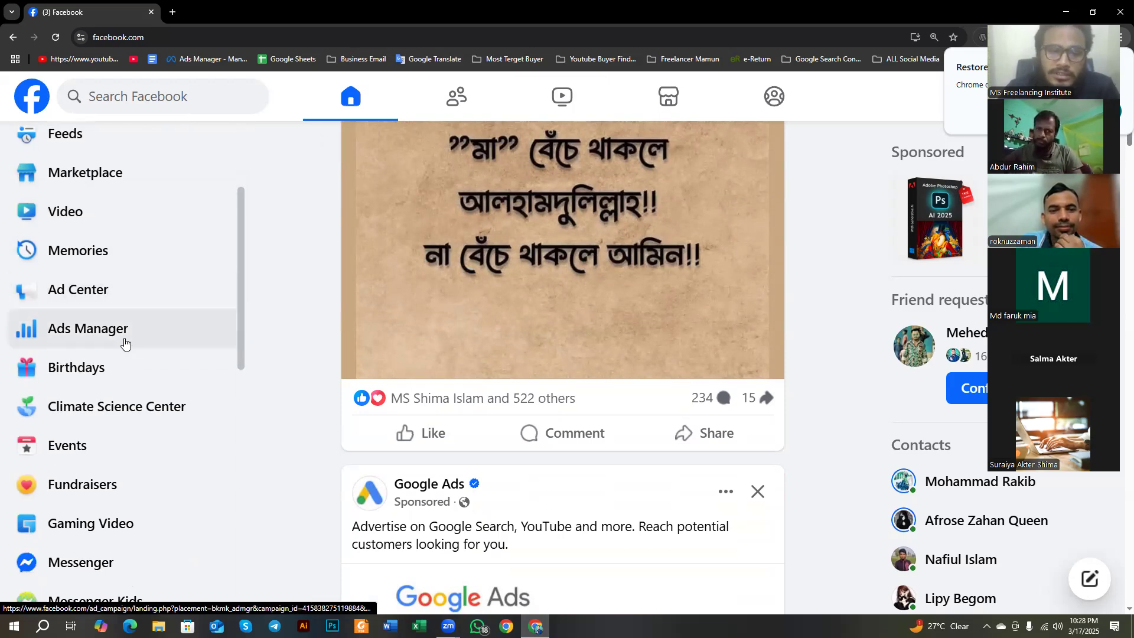
{"action": "scroll", "coordinate": [124, 346], "scroll_direction": "down", "scroll_amount": 2}
{"action": "scroll", "coordinate": [112, 350], "scroll_direction": "down", "scroll_amount": 1}
{"action": "scroll", "coordinate": [113, 353], "scroll_direction": "up", "scroll_amount": 5}
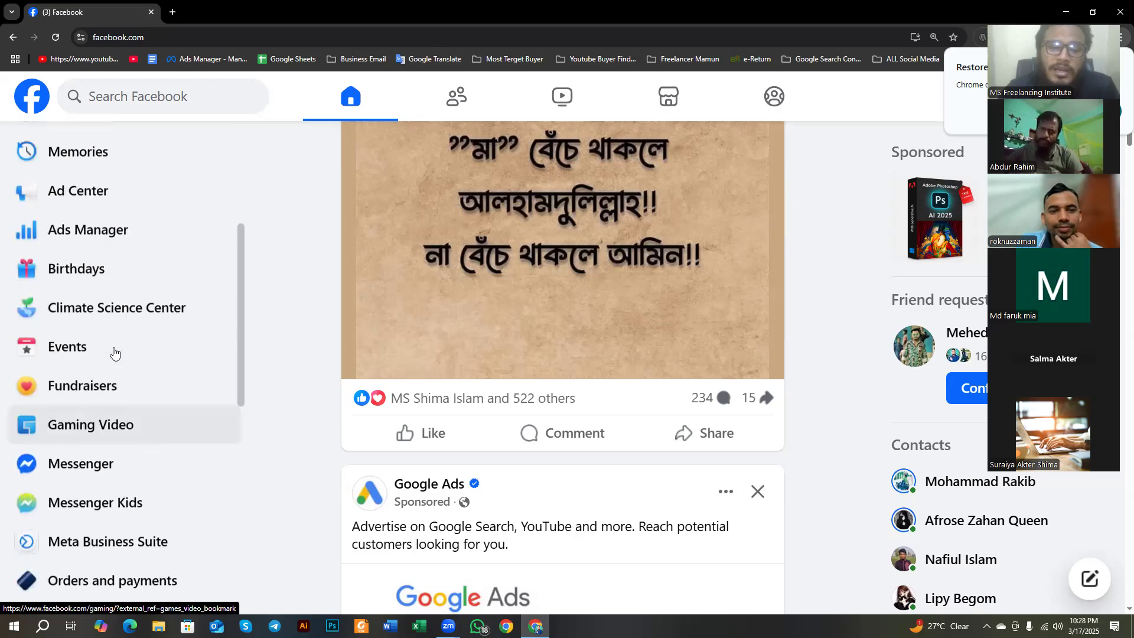
{"action": "scroll", "coordinate": [110, 349], "scroll_direction": "down", "scroll_amount": 4}
{"action": "scroll", "coordinate": [106, 346], "scroll_direction": "down", "scroll_amount": 4}
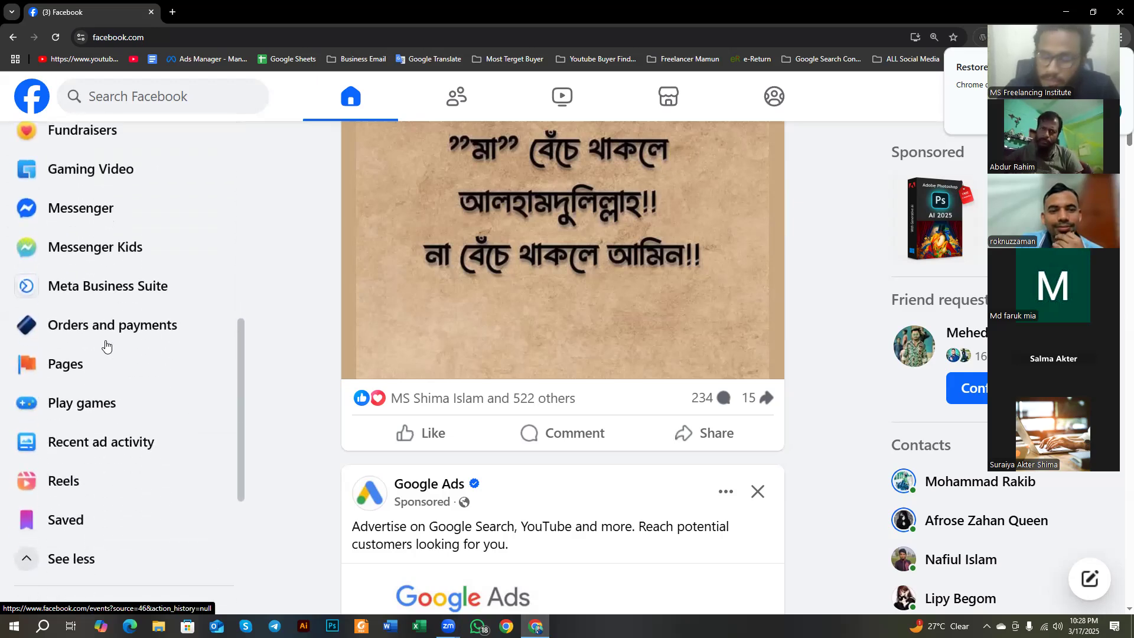
Step: Outline the Meta Business Suite entry with a red rectangle on a full-screen capture, and discard the capture
{"action": "key", "text": "Print"}
{"action": "left_click_drag", "start_coordinate": [0, 3], "coordinate": [1125, 625]}
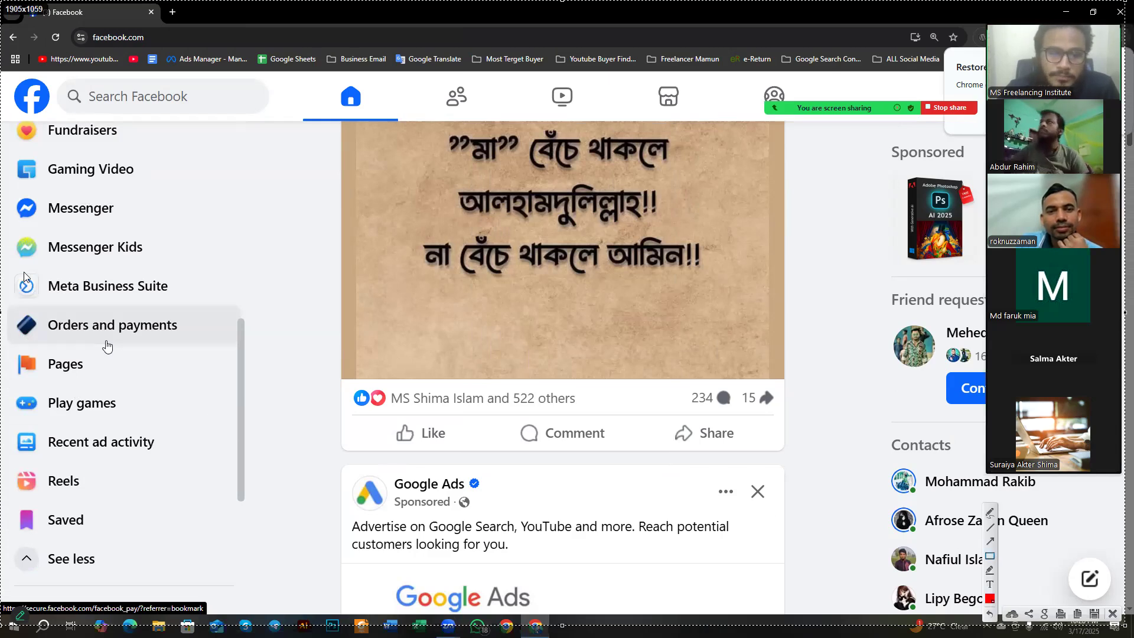
{"action": "left_click_drag", "start_coordinate": [11, 262], "coordinate": [199, 313]}
{"action": "scroll", "coordinate": [199, 307], "scroll_direction": "up", "scroll_amount": 3}
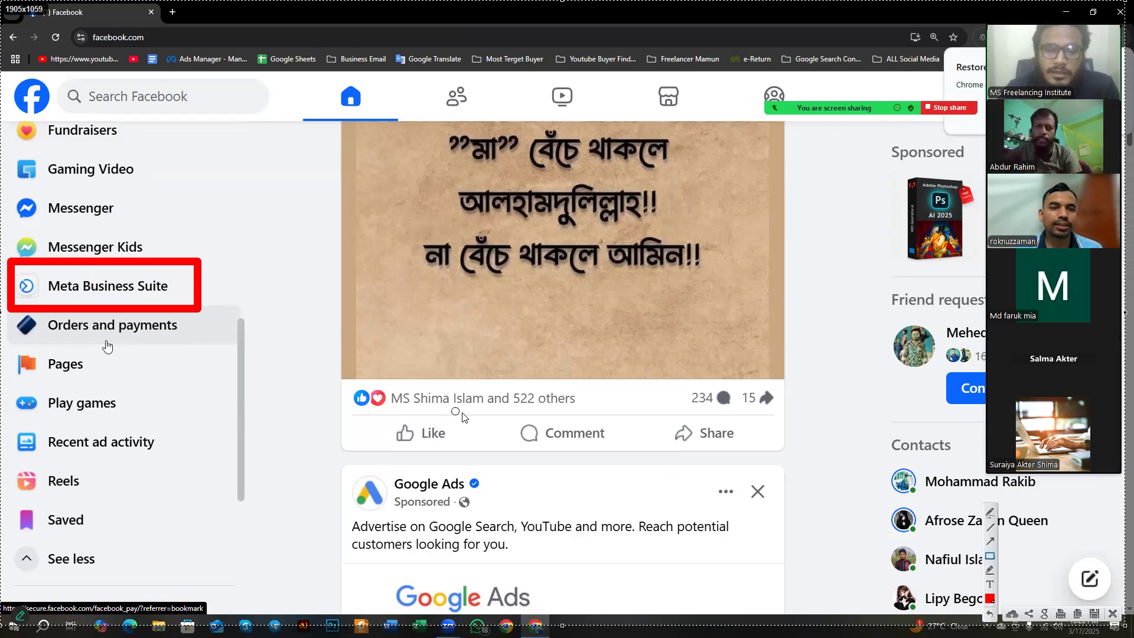
{"action": "left_click", "coordinate": [1113, 614]}
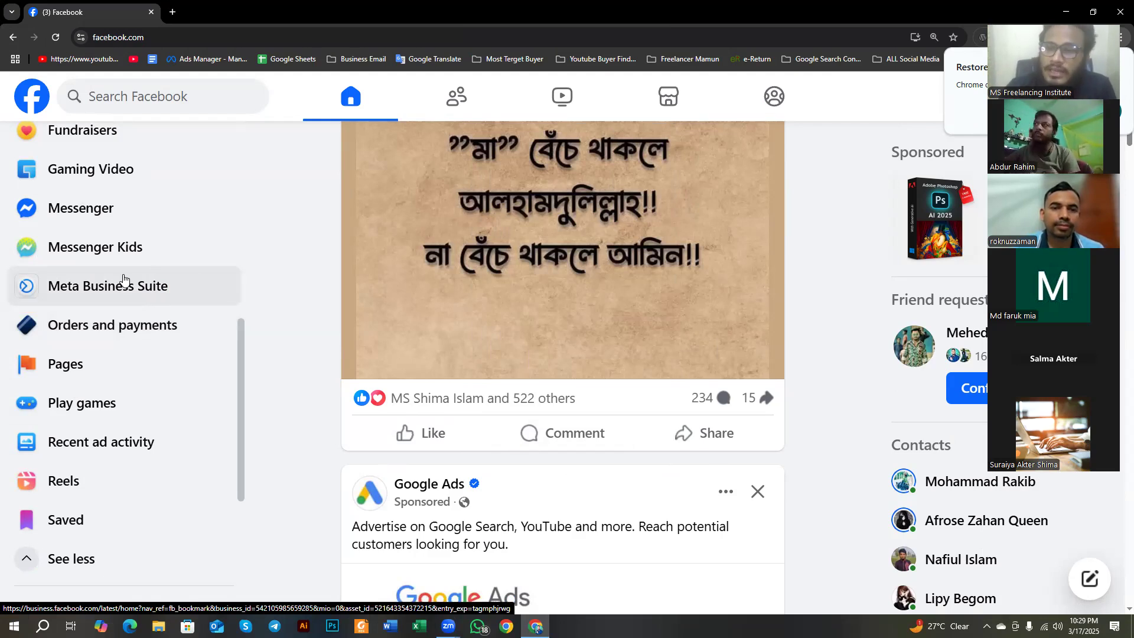
Step: Open Meta Business Suite from the Facebook shortcut list and dismiss the prompt to restore pages
{"action": "left_click", "coordinate": [89, 294]}
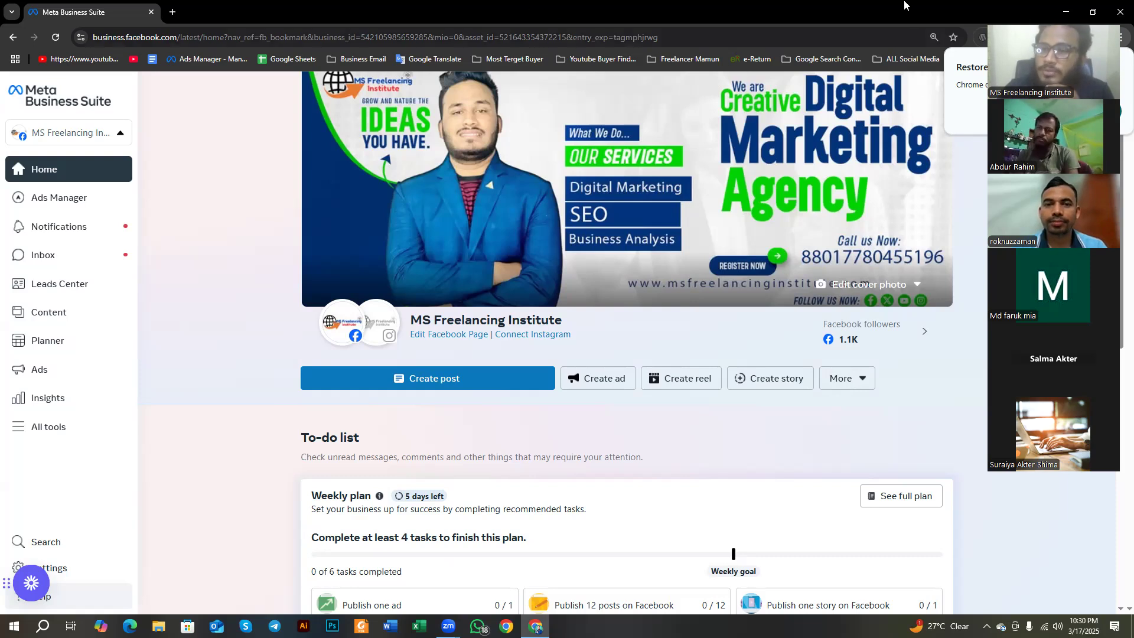
{"action": "left_click_drag", "start_coordinate": [1068, 22], "coordinate": [1082, 95]}
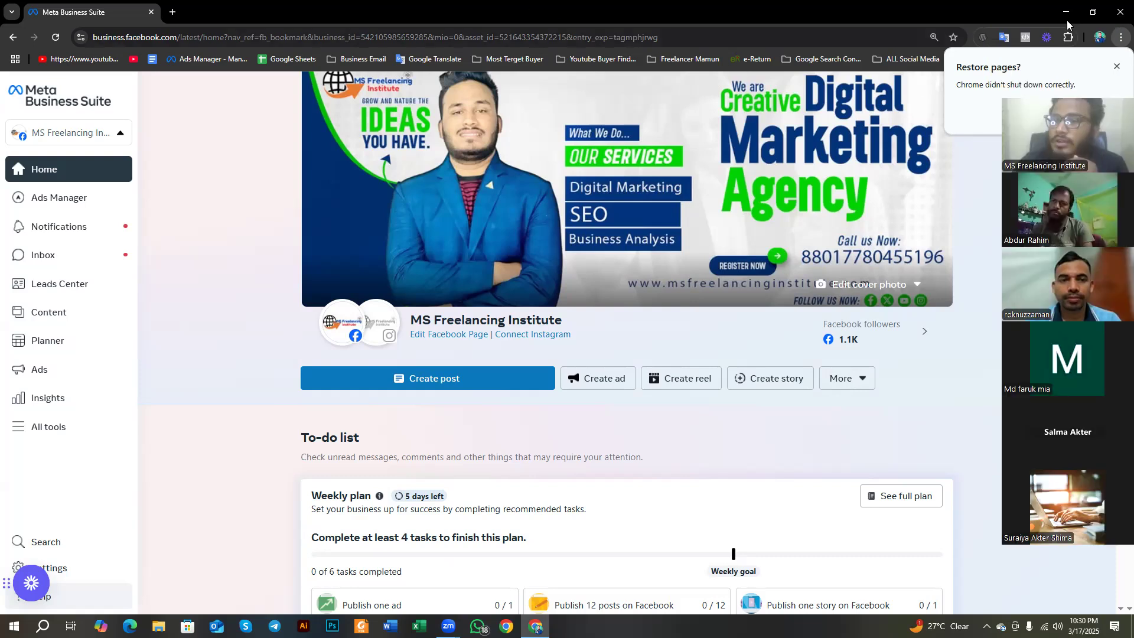
{"action": "left_click", "coordinate": [533, 75]}
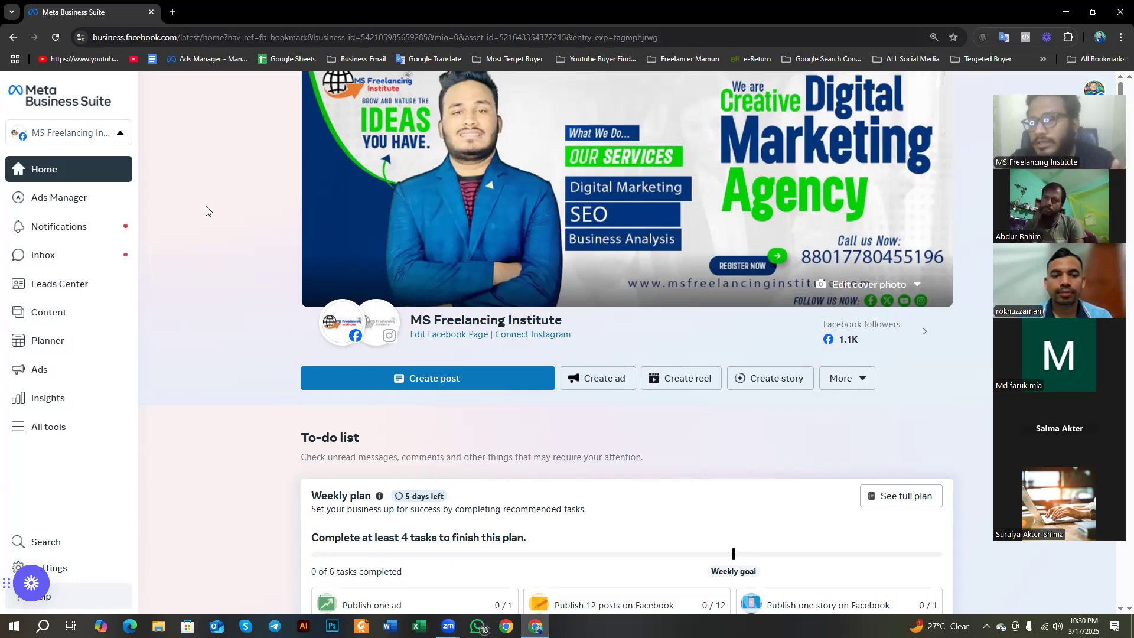
Step: Search Google for "meta business suite" in a new browser tab
{"action": "left_click", "coordinate": [173, 12]}
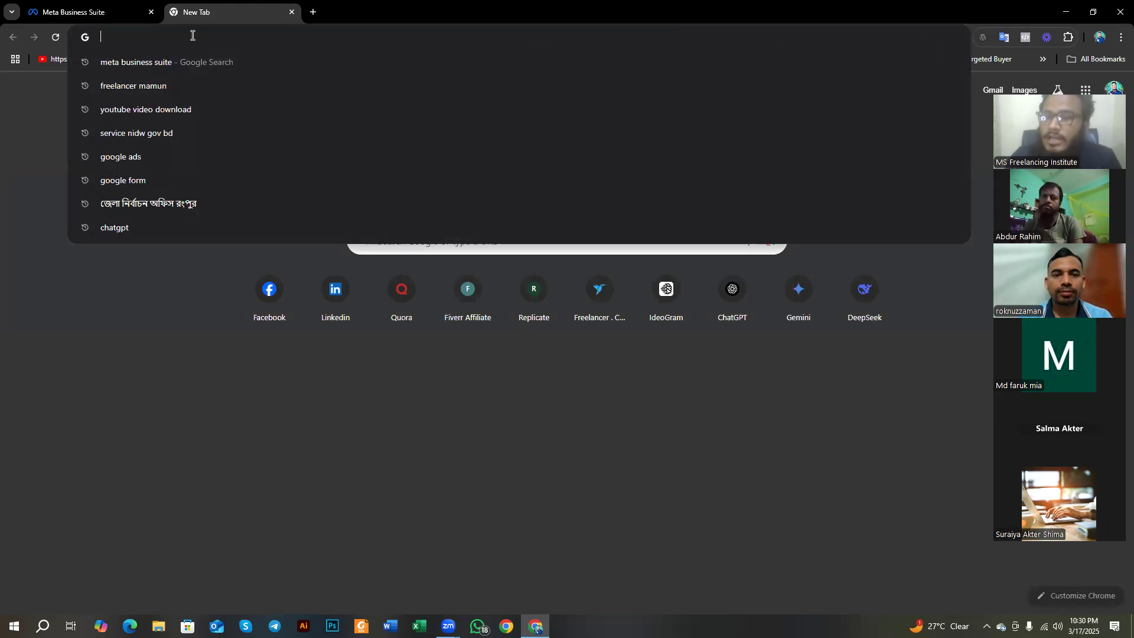
{"action": "type", "text": "m"}
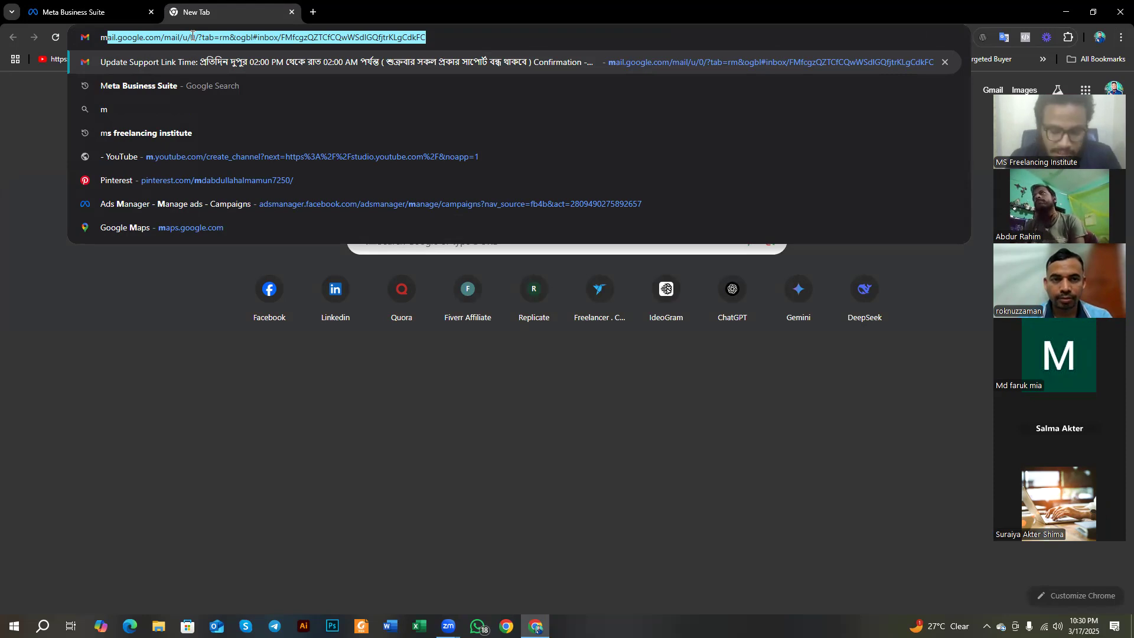
{"action": "type", "text": "eta bu"}
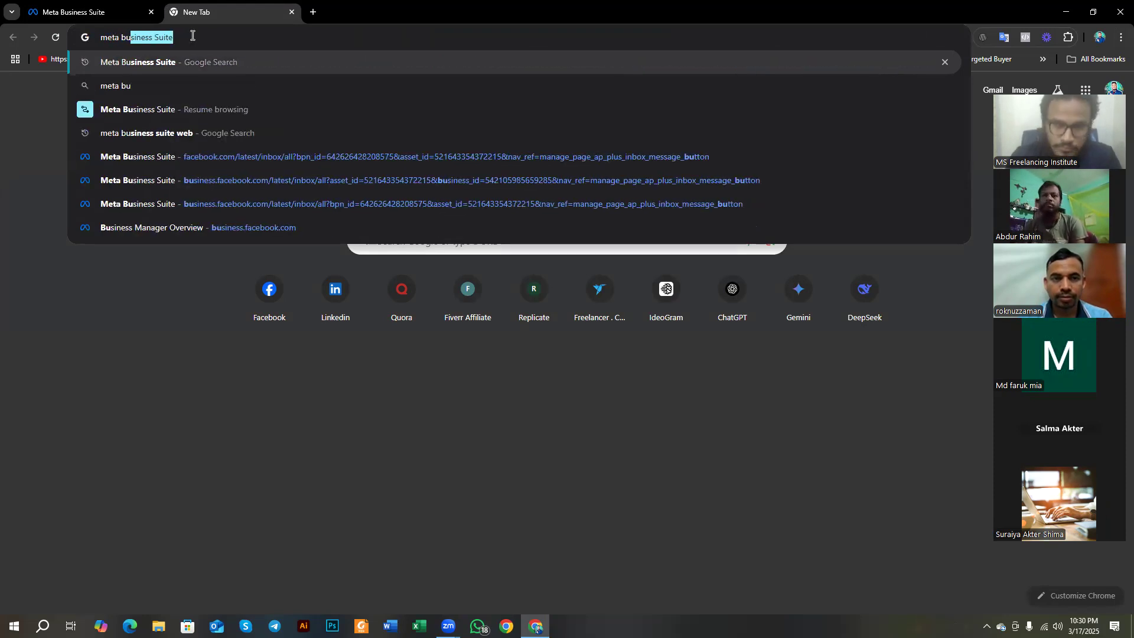
{"action": "key", "text": "Right"}
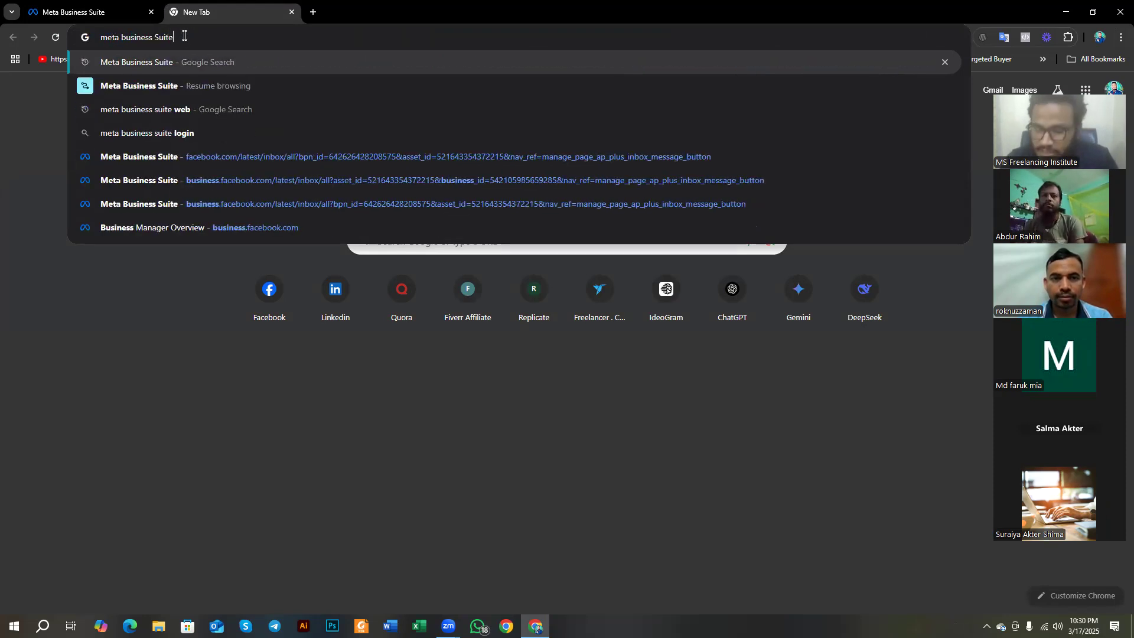
{"action": "key", "text": "Return"}
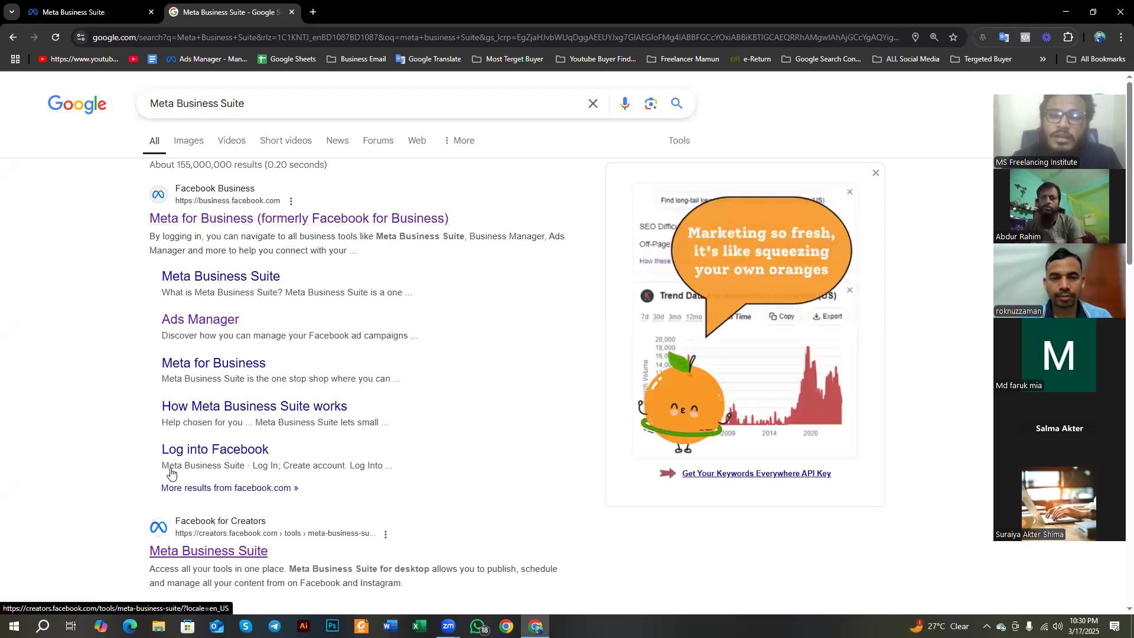
Step: Open the Facebook for Creators result for Meta Business Suite and launch the tool from its page
{"action": "scroll", "coordinate": [186, 354], "scroll_direction": "down", "scroll_amount": 2}
{"action": "left_click", "coordinate": [193, 433]}
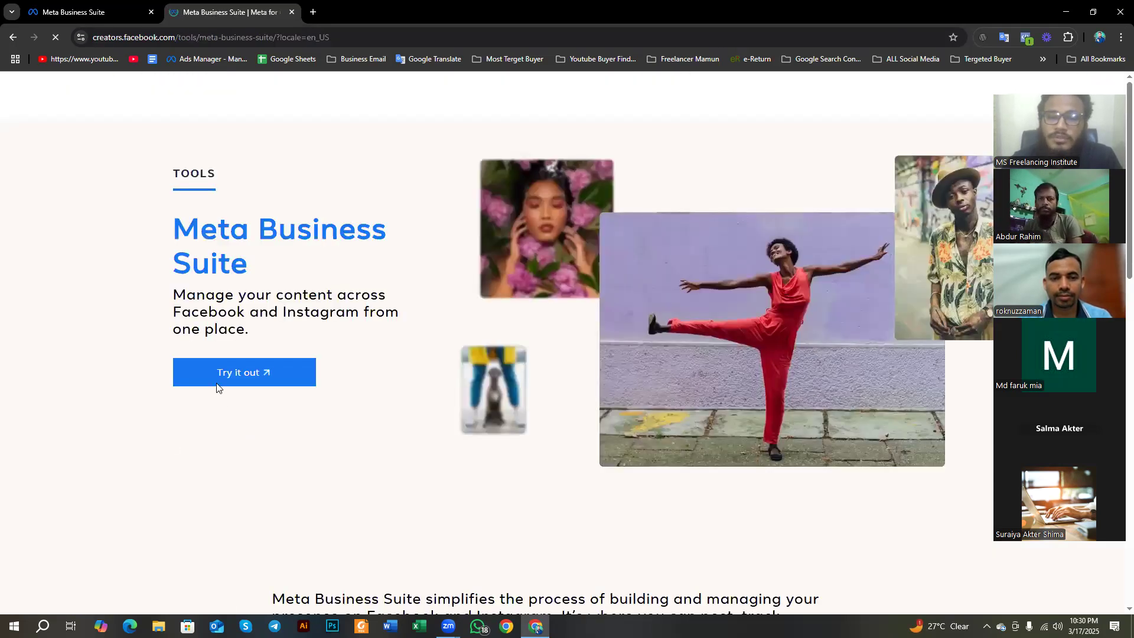
{"action": "left_click", "coordinate": [227, 383]}
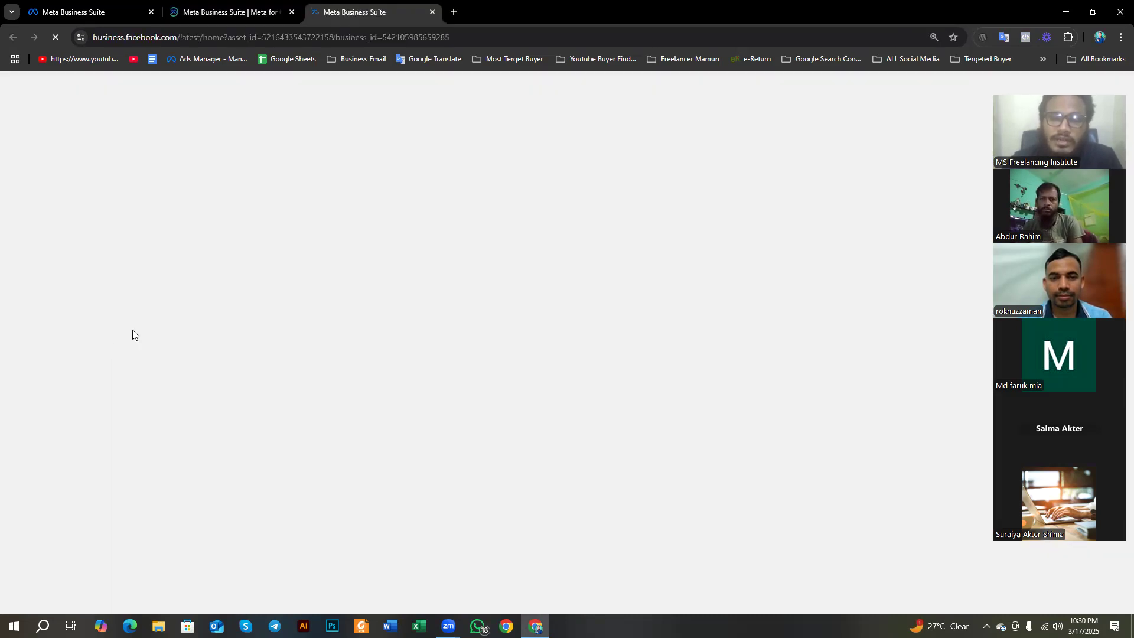
{"action": "scroll", "coordinate": [239, 296], "scroll_direction": "up", "scroll_amount": 3}
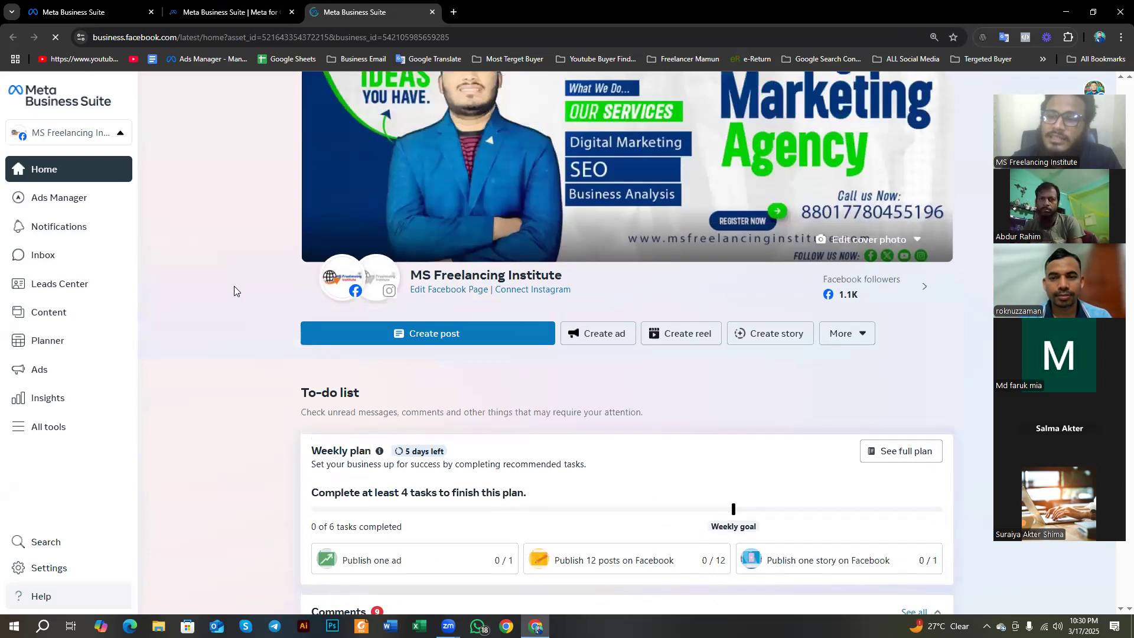
Step: Close the two extra tabs, keeping only the Meta Business Suite tab opened from Facebook
{"action": "left_click", "coordinate": [89, 12]}
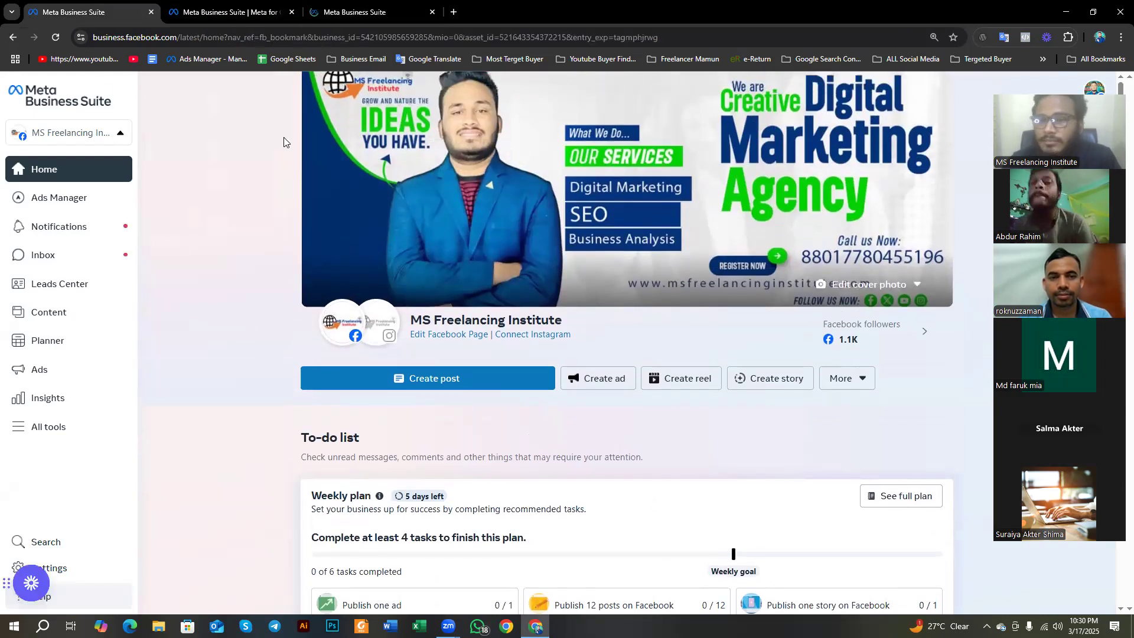
{"action": "left_click", "coordinate": [291, 12]}
{"action": "left_click", "coordinate": [253, 8]}
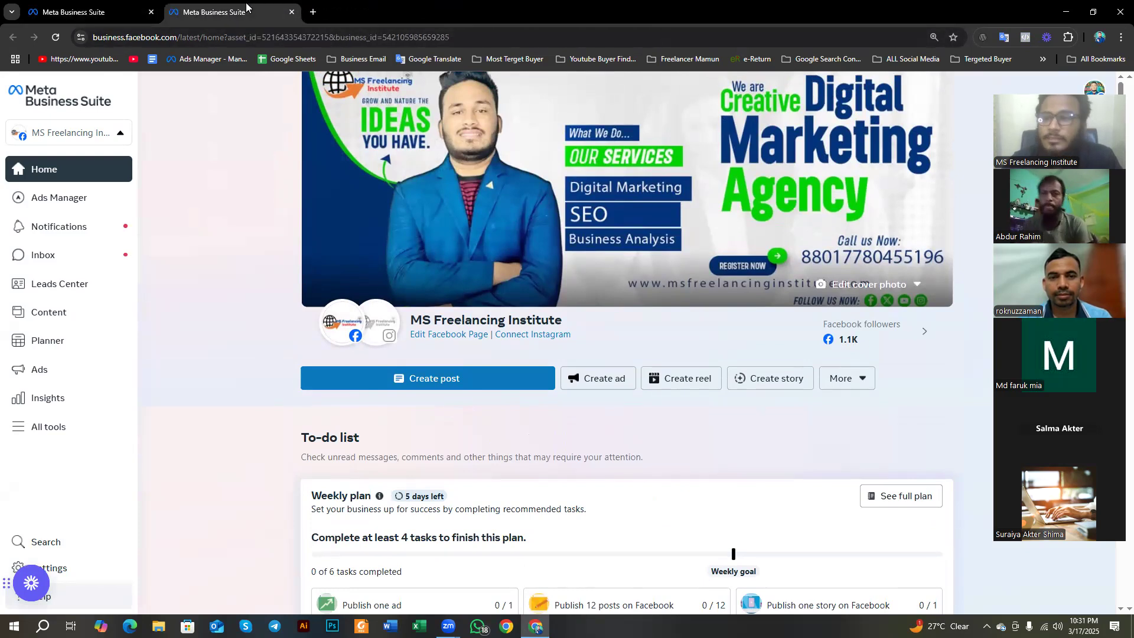
{"action": "left_click", "coordinate": [291, 12]}
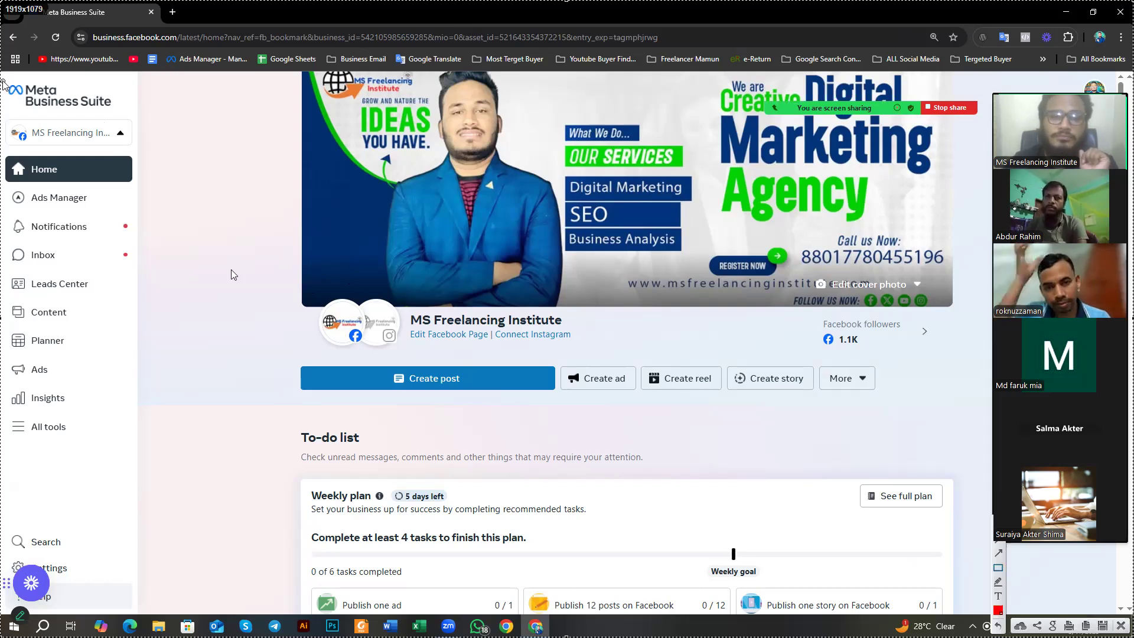
Step: Outline the whole navigation menu in red, then box its logo, page switcher, Home, Ads Manager, Notifications and Inbox entries
{"action": "mouse_move", "coordinate": [2, 76]}
{"action": "left_mouse_down"}
{"action": "mouse_move", "coordinate": [46, 289]}
{"action": "mouse_move", "coordinate": [90, 419]}
{"action": "mouse_move", "coordinate": [125, 468]}
{"action": "mouse_move", "coordinate": [147, 613]}
{"action": "mouse_move", "coordinate": [165, 616]}
{"action": "left_mouse_up"}
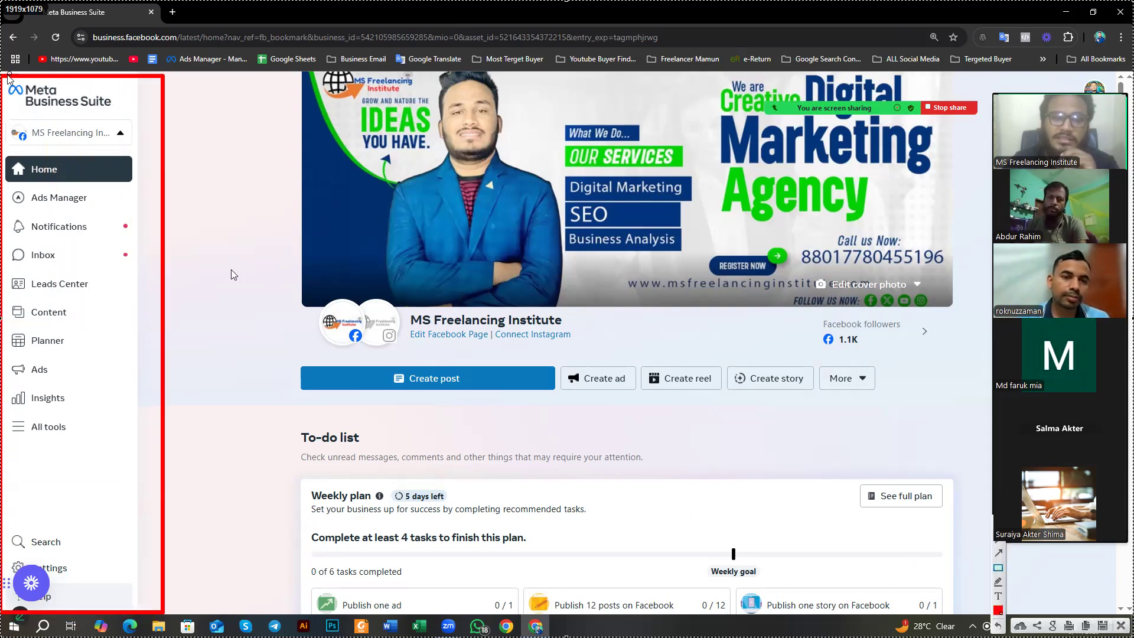
{"action": "left_click_drag", "start_coordinate": [3, 78], "coordinate": [123, 116]}
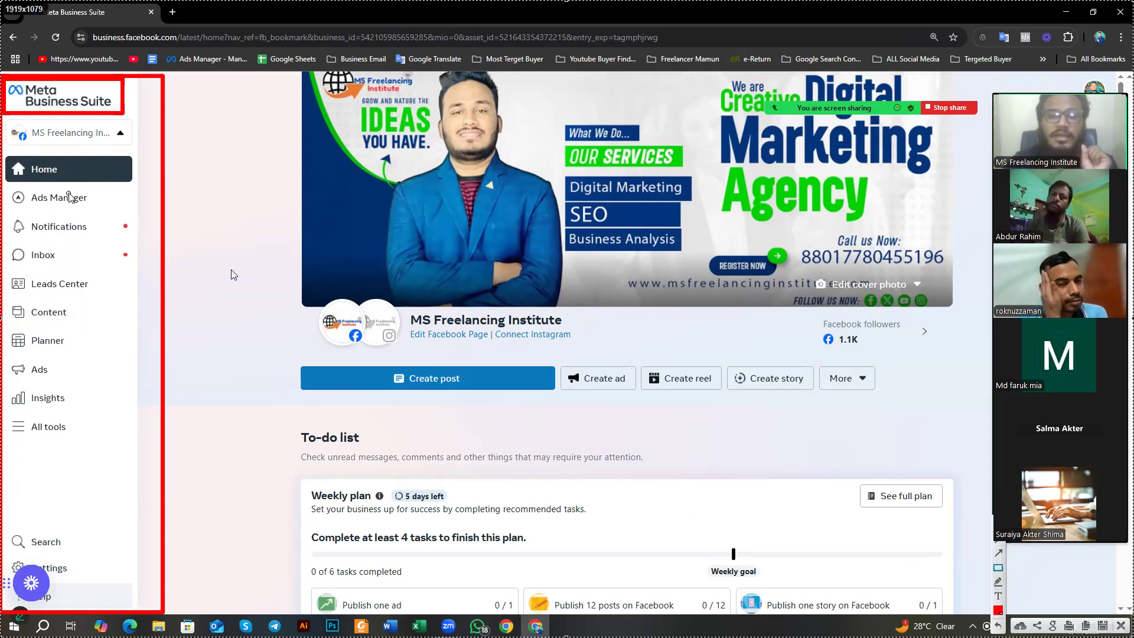
{"action": "mouse_move", "coordinate": [3, 117]}
{"action": "left_mouse_down"}
{"action": "mouse_move", "coordinate": [96, 144]}
{"action": "mouse_move", "coordinate": [136, 141]}
{"action": "left_mouse_up"}
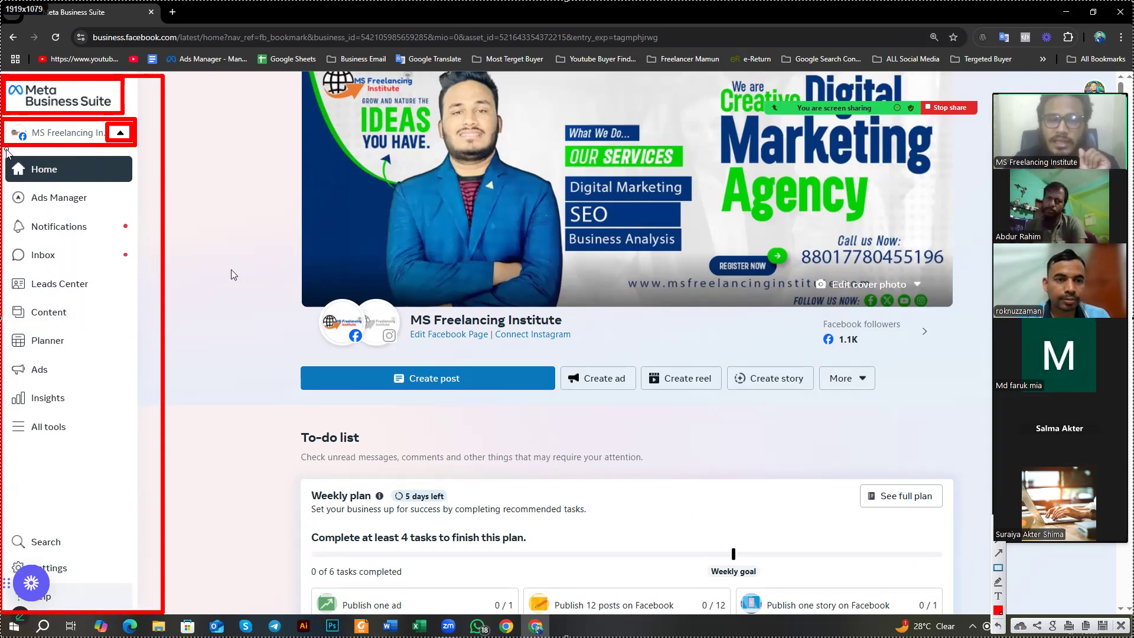
{"action": "left_click_drag", "start_coordinate": [6, 149], "coordinate": [106, 188]}
{"action": "left_click_drag", "start_coordinate": [2, 189], "coordinate": [127, 207]}
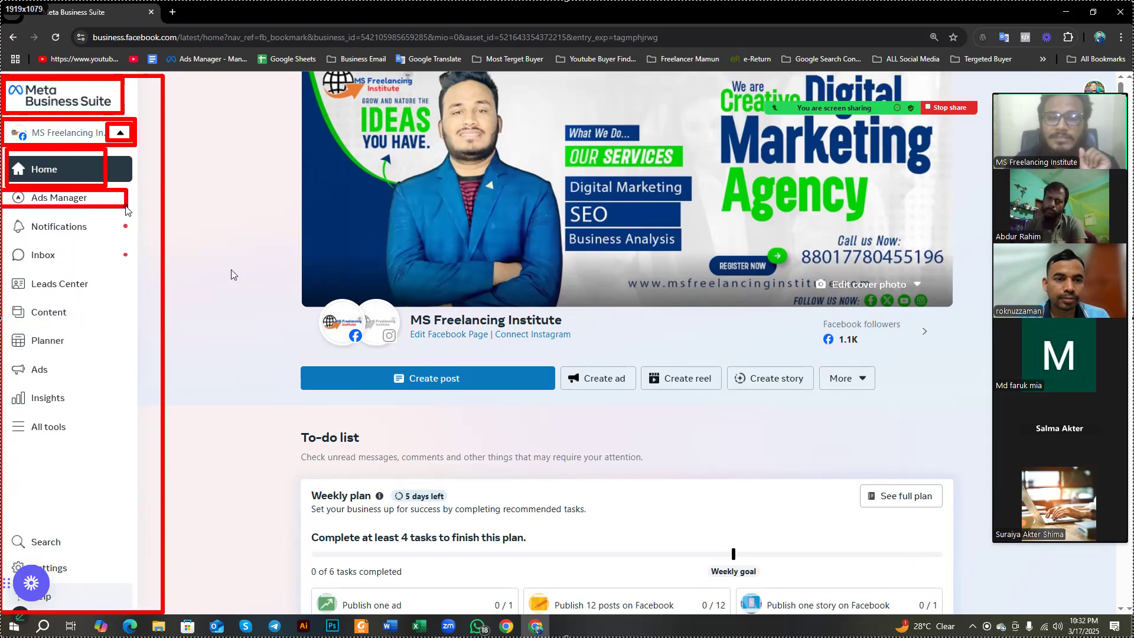
{"action": "left_click_drag", "start_coordinate": [3, 211], "coordinate": [124, 237]}
{"action": "left_click_drag", "start_coordinate": [3, 239], "coordinate": [142, 263]}
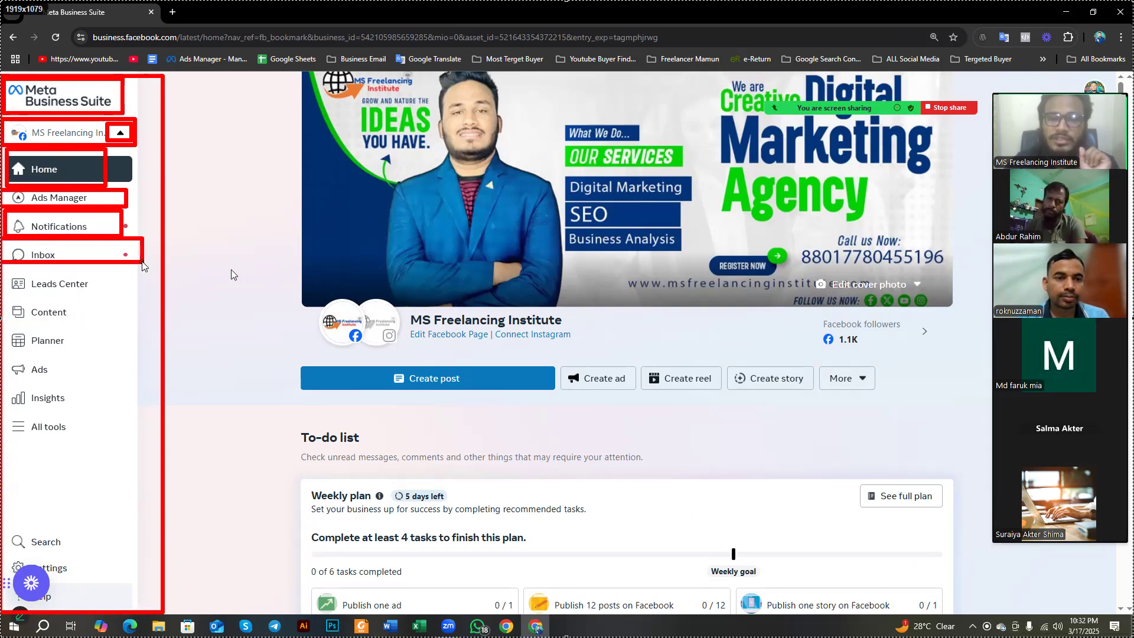
Step: Box the Leads Center, Content, Planner, Ads, Insights, All tools, Search and Settings menu entries in red
{"action": "left_click_drag", "start_coordinate": [2, 269], "coordinate": [122, 301]}
{"action": "left_click_drag", "start_coordinate": [3, 296], "coordinate": [96, 321]}
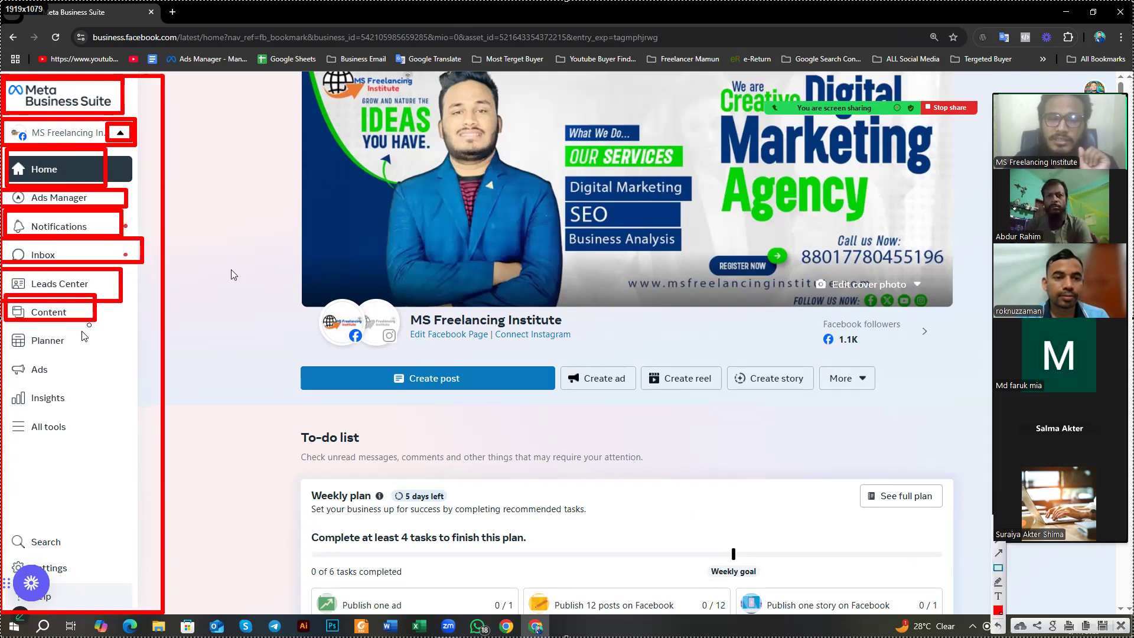
{"action": "left_click_drag", "start_coordinate": [3, 322], "coordinate": [83, 350]}
{"action": "mouse_move", "coordinate": [6, 354]}
{"action": "left_mouse_down"}
{"action": "mouse_move", "coordinate": [74, 377]}
{"action": "mouse_move", "coordinate": [19, 396]}
{"action": "mouse_move", "coordinate": [81, 407]}
{"action": "left_mouse_up"}
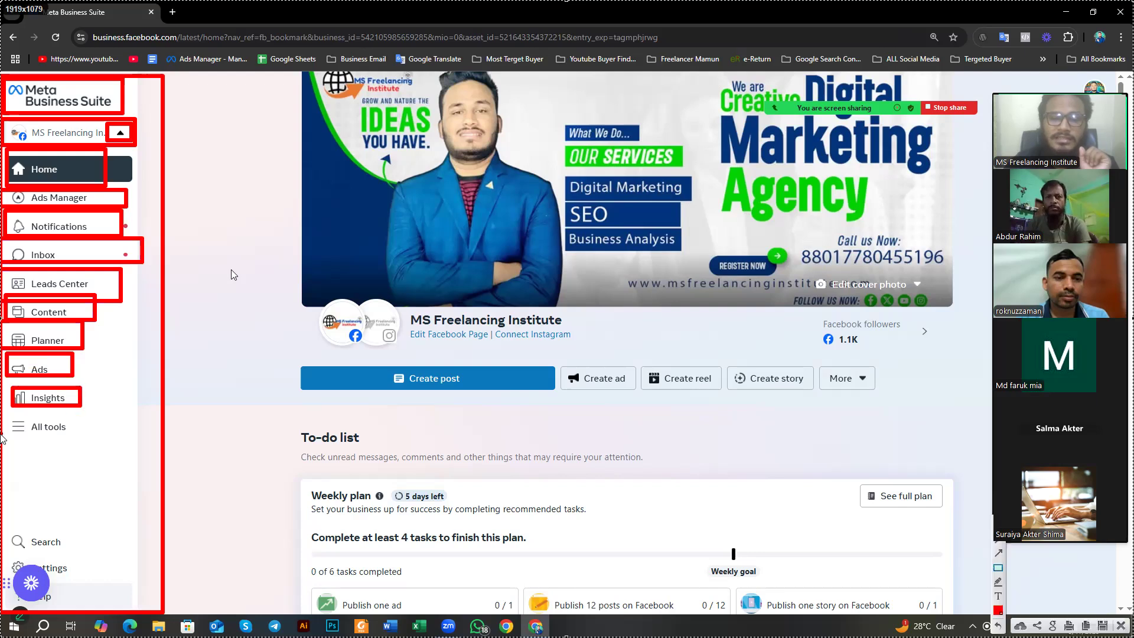
{"action": "left_click_drag", "start_coordinate": [8, 416], "coordinate": [94, 436]}
{"action": "mouse_move", "coordinate": [7, 505]}
{"action": "left_mouse_down"}
{"action": "mouse_move", "coordinate": [66, 556]}
{"action": "mouse_move", "coordinate": [22, 568]}
{"action": "mouse_move", "coordinate": [74, 582]}
{"action": "left_mouse_up"}
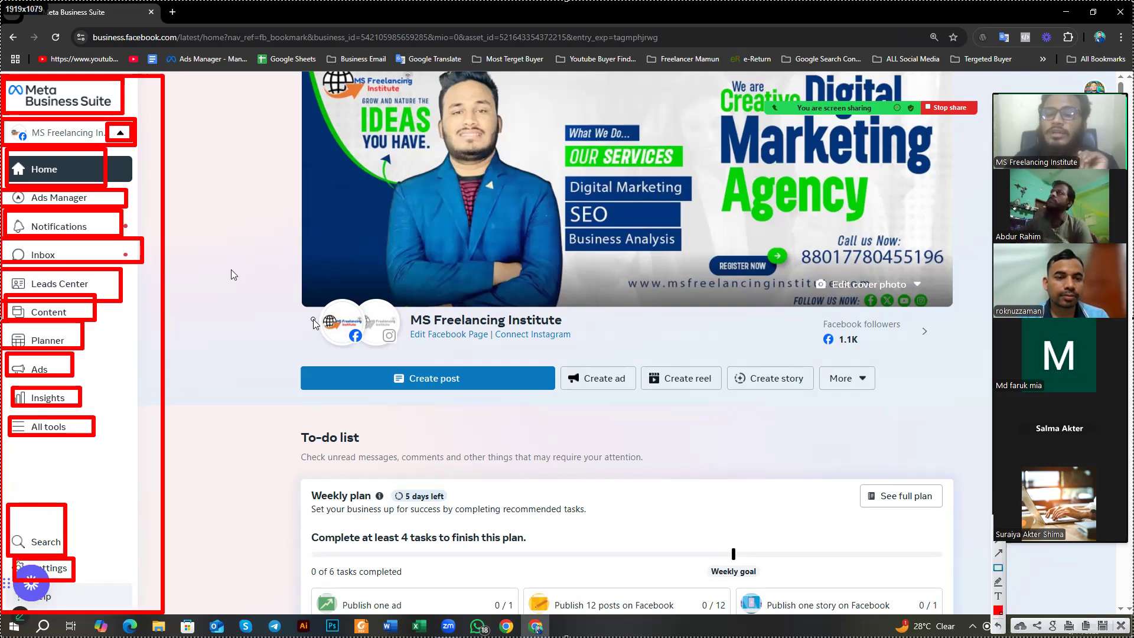
Step: Box the Create post, ad, reel, story, More, followers and cover photo areas in red, and close the annotation overlay
{"action": "left_click_drag", "start_coordinate": [295, 361], "coordinate": [553, 397]}
{"action": "mouse_move", "coordinate": [560, 353]}
{"action": "left_mouse_down"}
{"action": "mouse_move", "coordinate": [603, 393]}
{"action": "mouse_move", "coordinate": [641, 404]}
{"action": "left_mouse_up"}
{"action": "left_click_drag", "start_coordinate": [647, 353], "coordinate": [725, 415]}
{"action": "left_click_drag", "start_coordinate": [740, 352], "coordinate": [811, 400]}
{"action": "left_click_drag", "start_coordinate": [825, 354], "coordinate": [852, 402]}
{"action": "left_click_drag", "start_coordinate": [810, 311], "coordinate": [934, 334]}
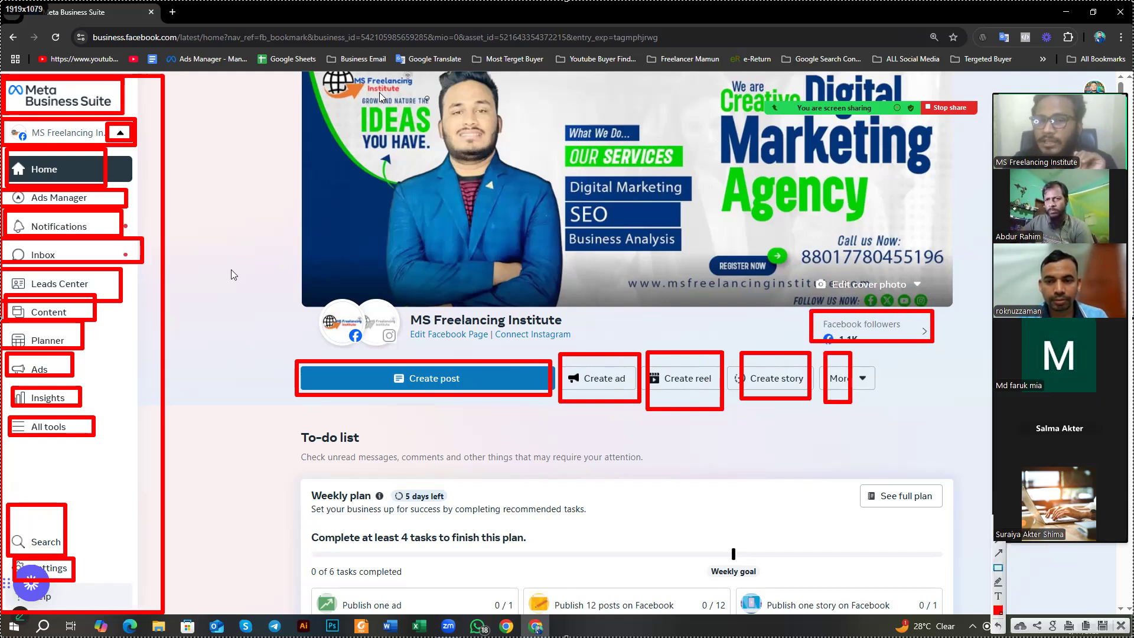
{"action": "mouse_move", "coordinate": [306, 77]}
{"action": "left_mouse_down"}
{"action": "mouse_move", "coordinate": [452, 227]}
{"action": "mouse_move", "coordinate": [906, 278]}
{"action": "mouse_move", "coordinate": [958, 303]}
{"action": "left_mouse_up"}
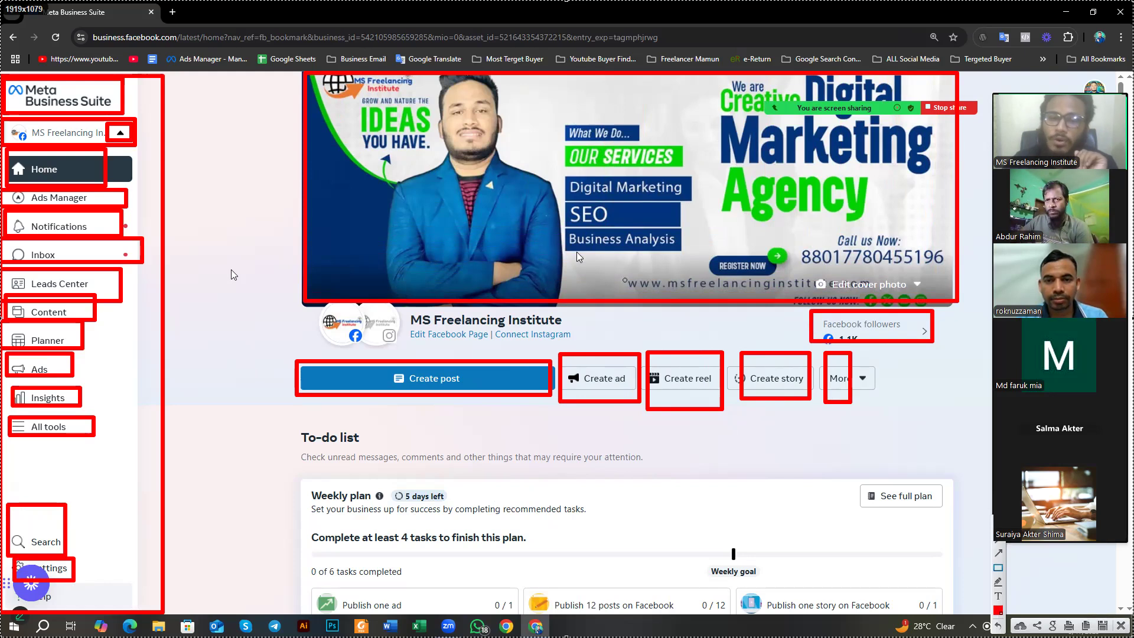
{"action": "left_click", "coordinate": [1121, 626]}
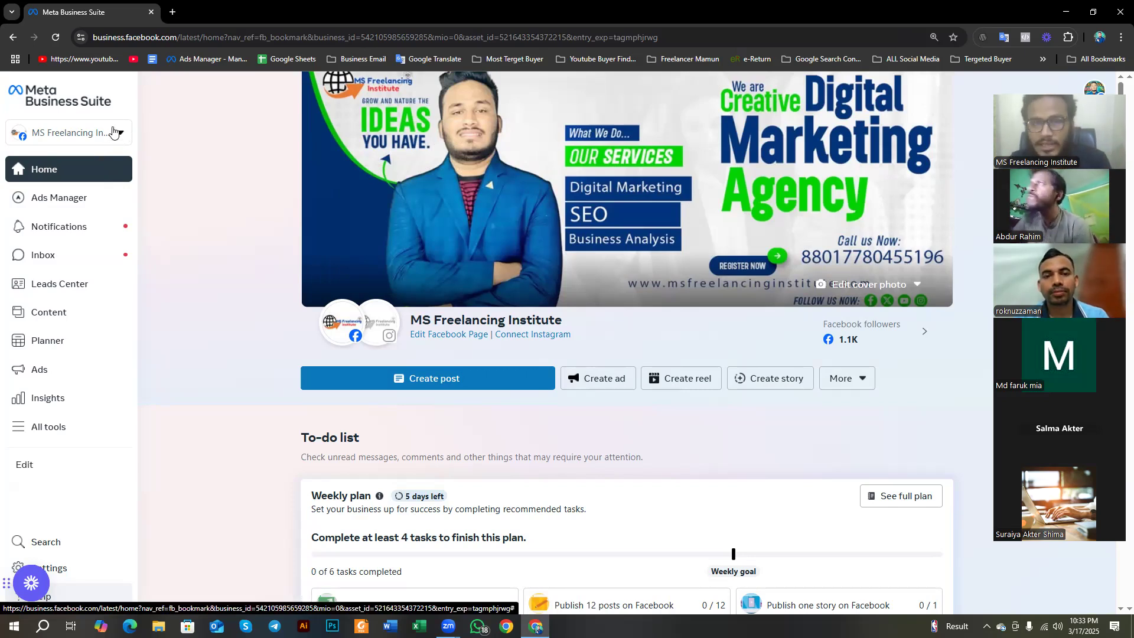
Step: Mark the arrow of the page switcher with a small screen-capture selection and dismiss it
{"action": "key", "text": "Print"}
{"action": "left_click_drag", "start_coordinate": [108, 118], "coordinate": [134, 150]}
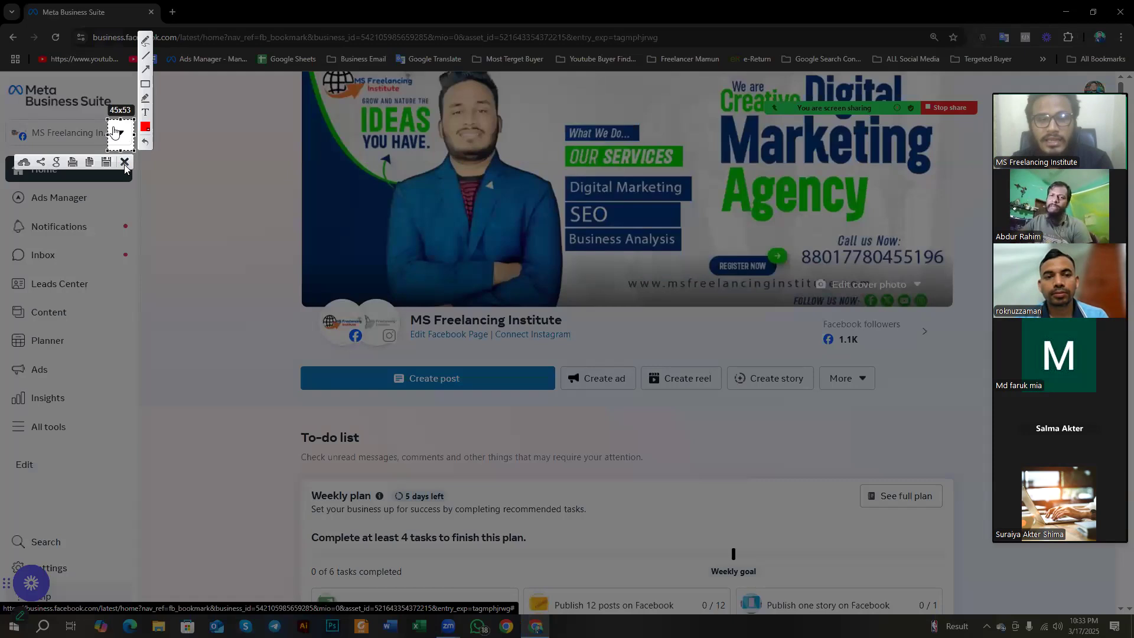
{"action": "key", "text": "ctrl+c"}
Step: Switch the active business asset from MS Freelancing Institute to the Batch 01 page
{"action": "left_click", "coordinate": [118, 132]}
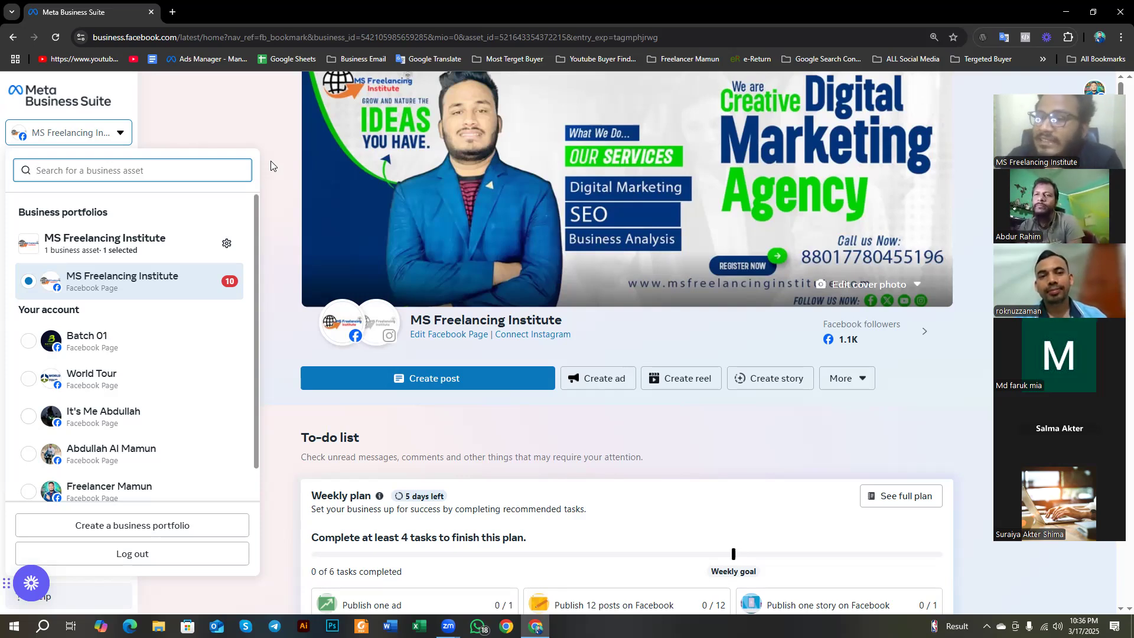
{"action": "left_click", "coordinate": [226, 139]}
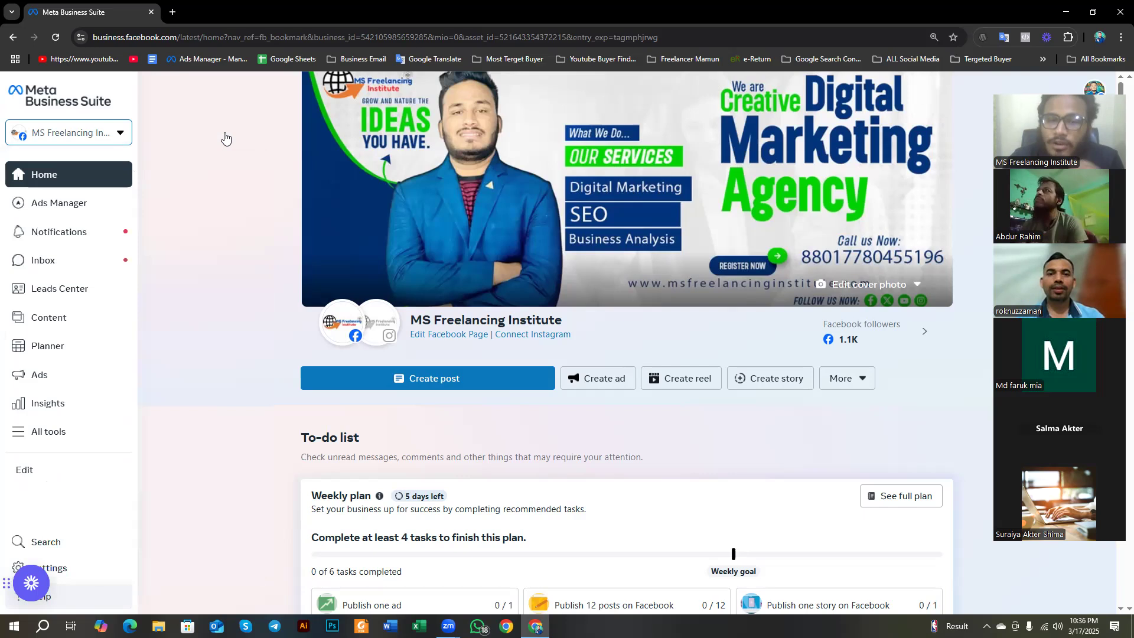
{"action": "left_click", "coordinate": [113, 139]}
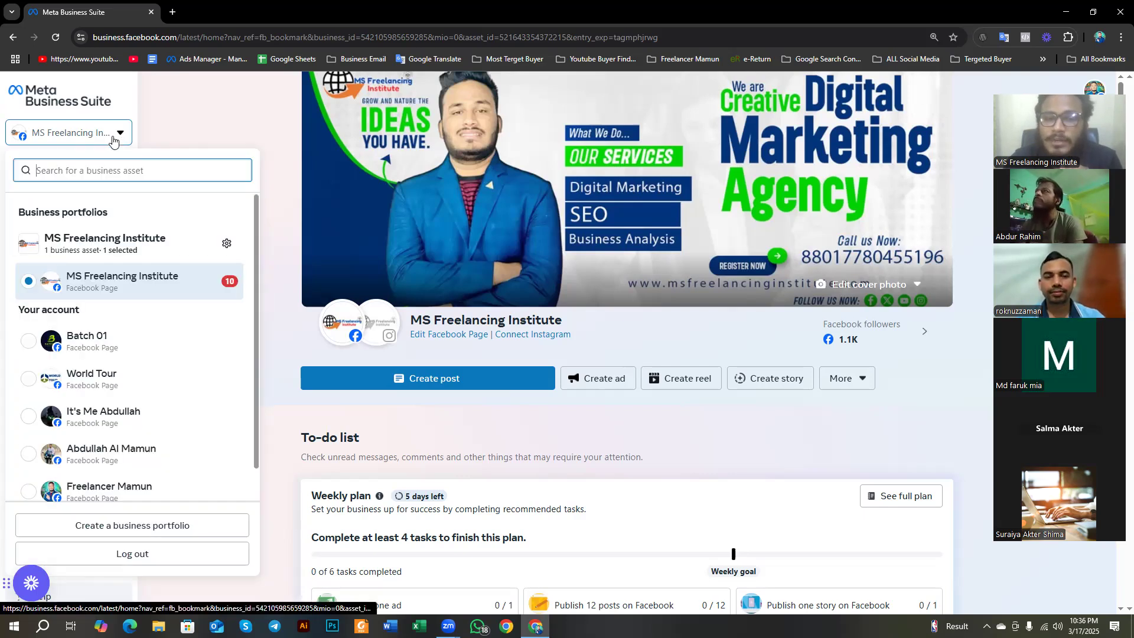
{"action": "left_click", "coordinate": [127, 349]}
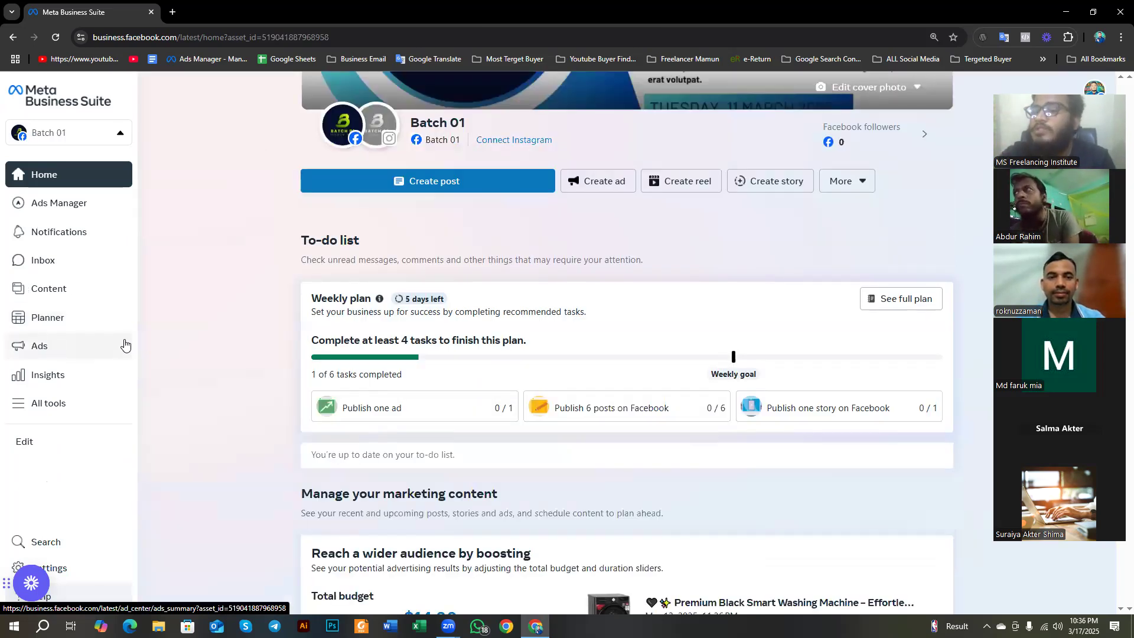
Step: Review the pages listed in the page switcher, mark its arrow with a capture selection, and choose Batch 01 again
{"action": "left_click", "coordinate": [120, 135]}
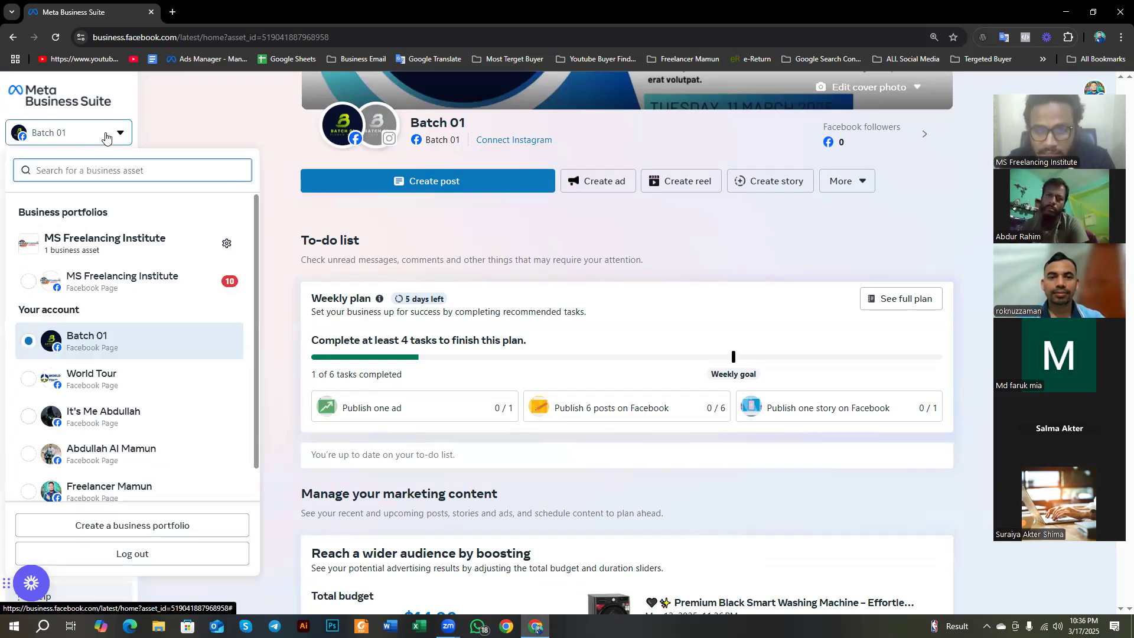
{"action": "key", "text": "Print"}
{"action": "left_click_drag", "start_coordinate": [89, 116], "coordinate": [146, 146]}
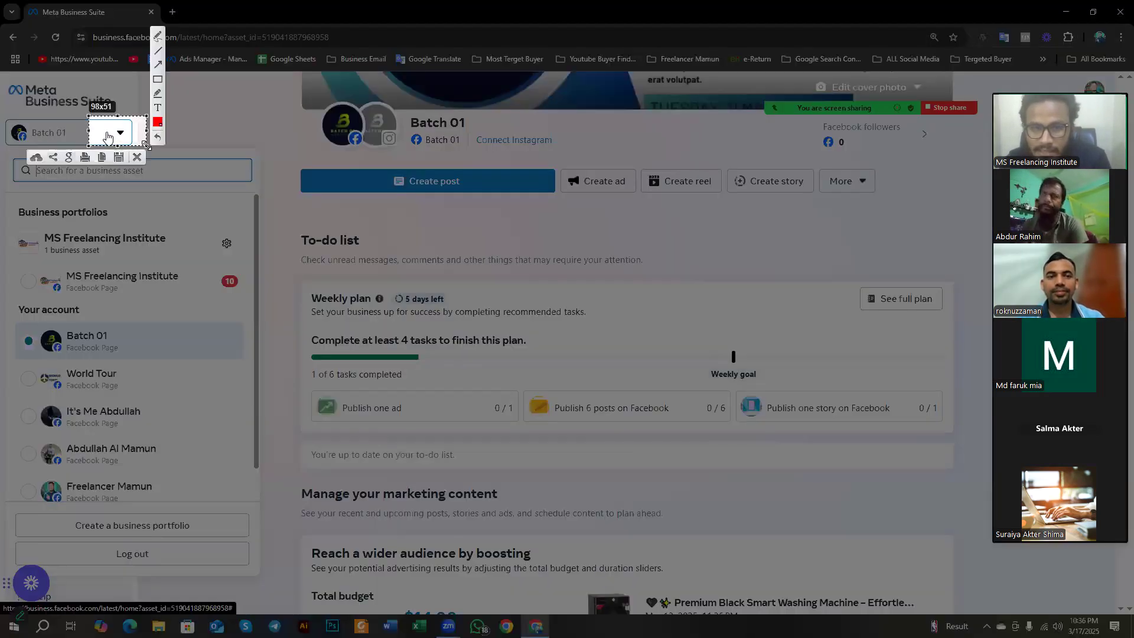
{"action": "left_click", "coordinate": [137, 158]}
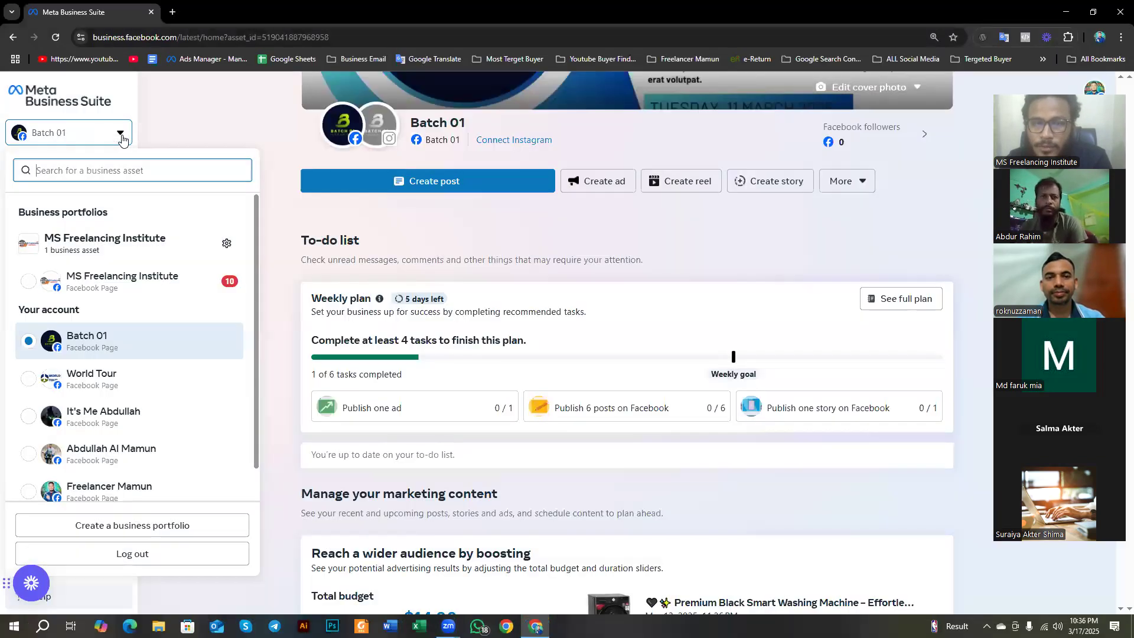
{"action": "scroll", "coordinate": [147, 283], "scroll_direction": "down", "scroll_amount": 1}
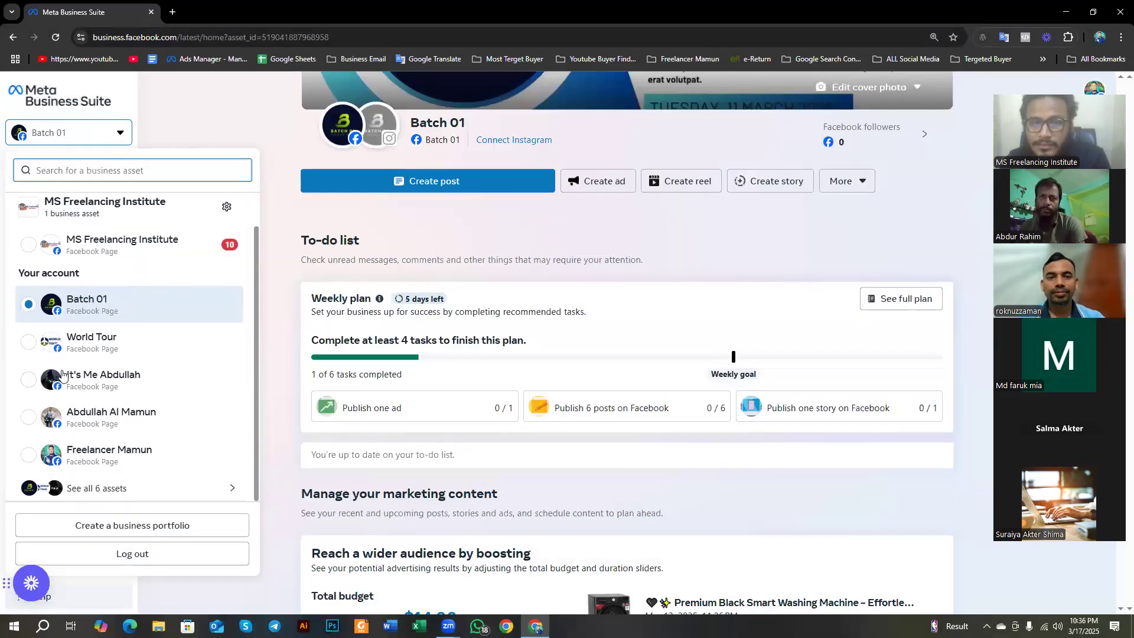
{"action": "left_click", "coordinate": [114, 304]}
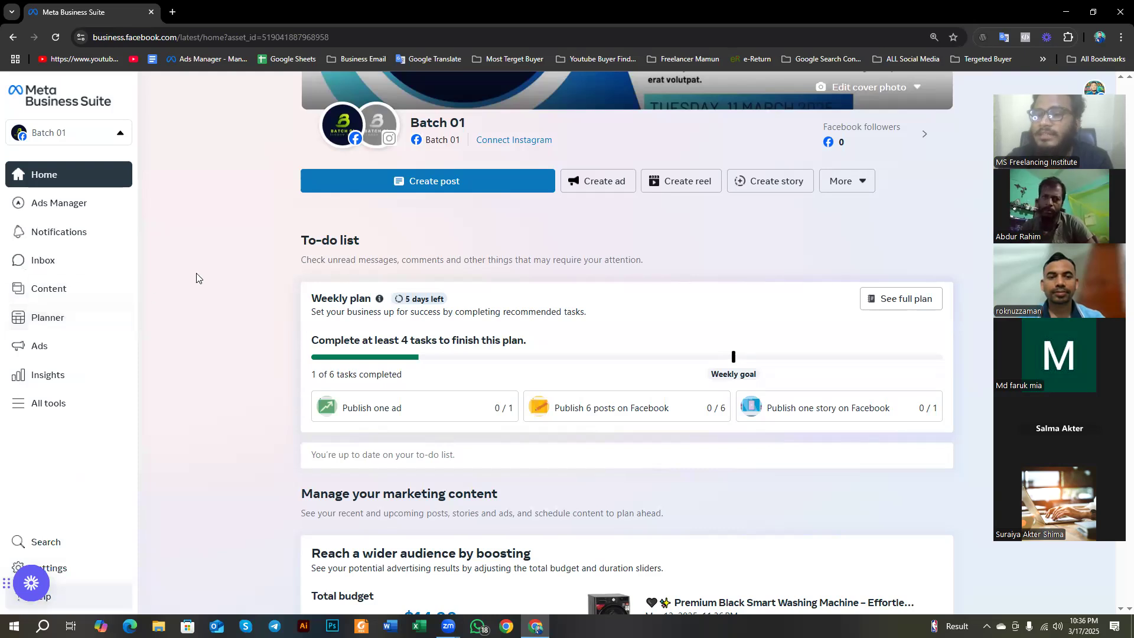
Step: Mark the follower count and the page name and picture on the Batch 01 home page with capture selections, then dismiss them
{"action": "scroll", "coordinate": [197, 278], "scroll_direction": "up", "scroll_amount": 3}
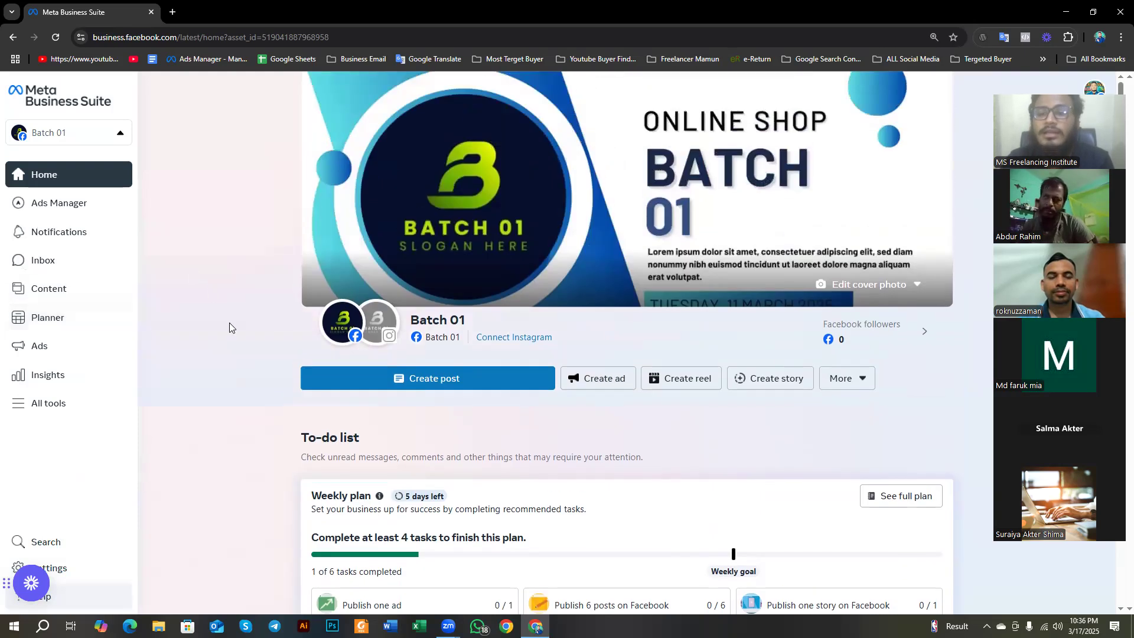
{"action": "mouse_move", "coordinate": [423, 248]}
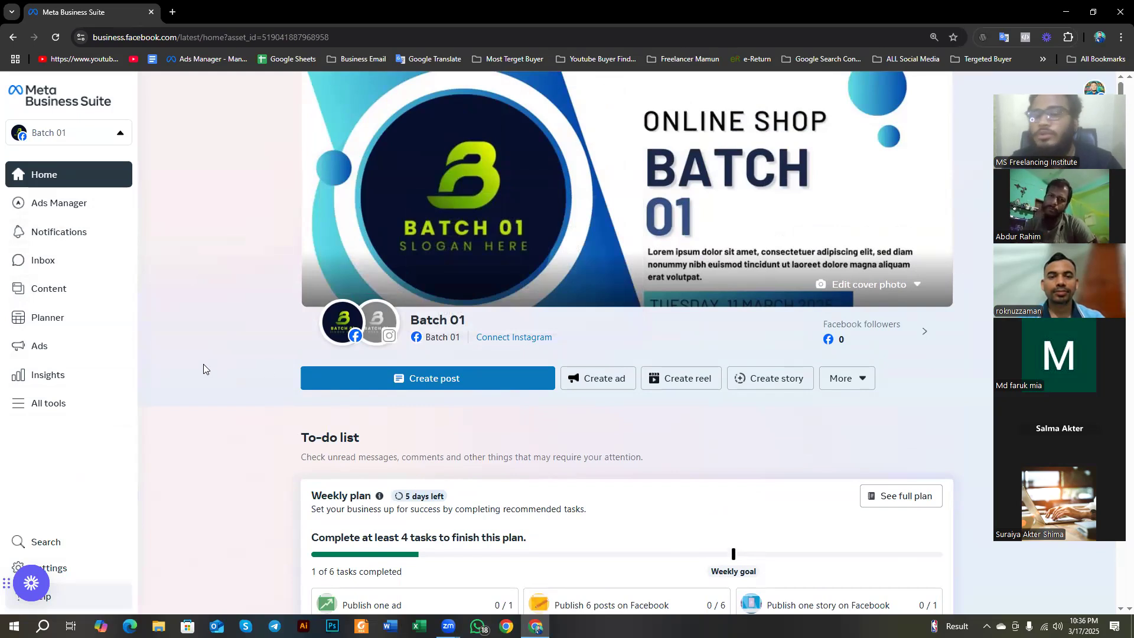
{"action": "key", "text": "alt+shift+t"}
{"action": "left_click_drag", "start_coordinate": [790, 308], "coordinate": [961, 351]}
{"action": "left_click_drag", "start_coordinate": [313, 295], "coordinate": [476, 360]}
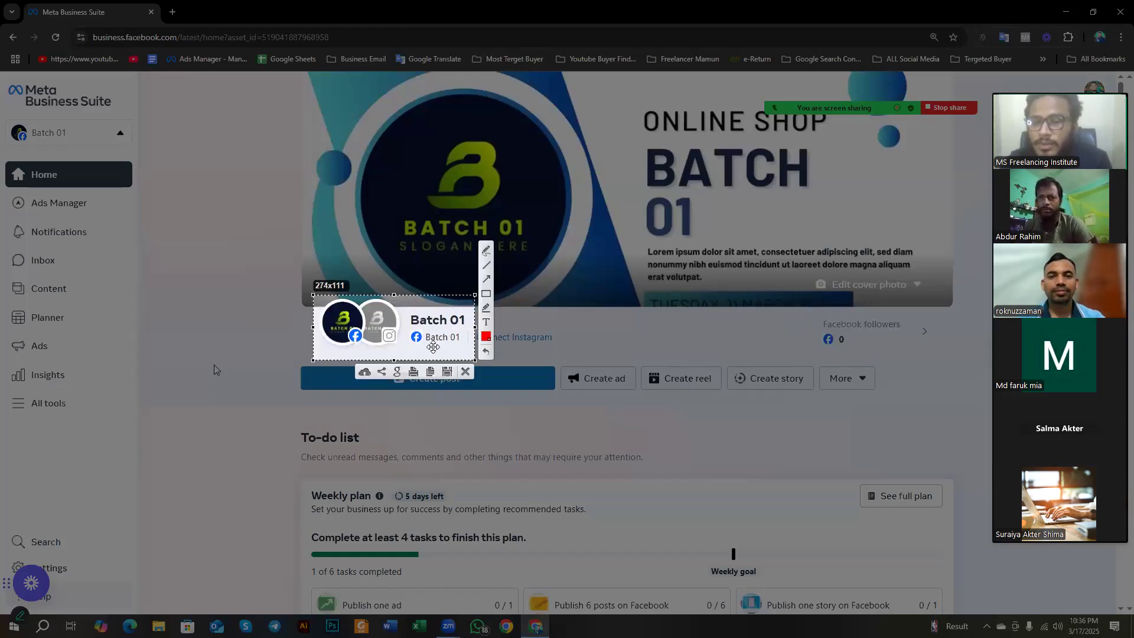
{"action": "left_click_drag", "start_coordinate": [383, 303], "coordinate": [545, 370]}
{"action": "mouse_move", "coordinate": [478, 341]}
{"action": "left_mouse_down"}
{"action": "mouse_move", "coordinate": [752, 212]}
{"action": "mouse_move", "coordinate": [655, 148]}
{"action": "mouse_move", "coordinate": [551, 203]}
{"action": "left_mouse_up"}
{"action": "left_click", "coordinate": [607, 246]}
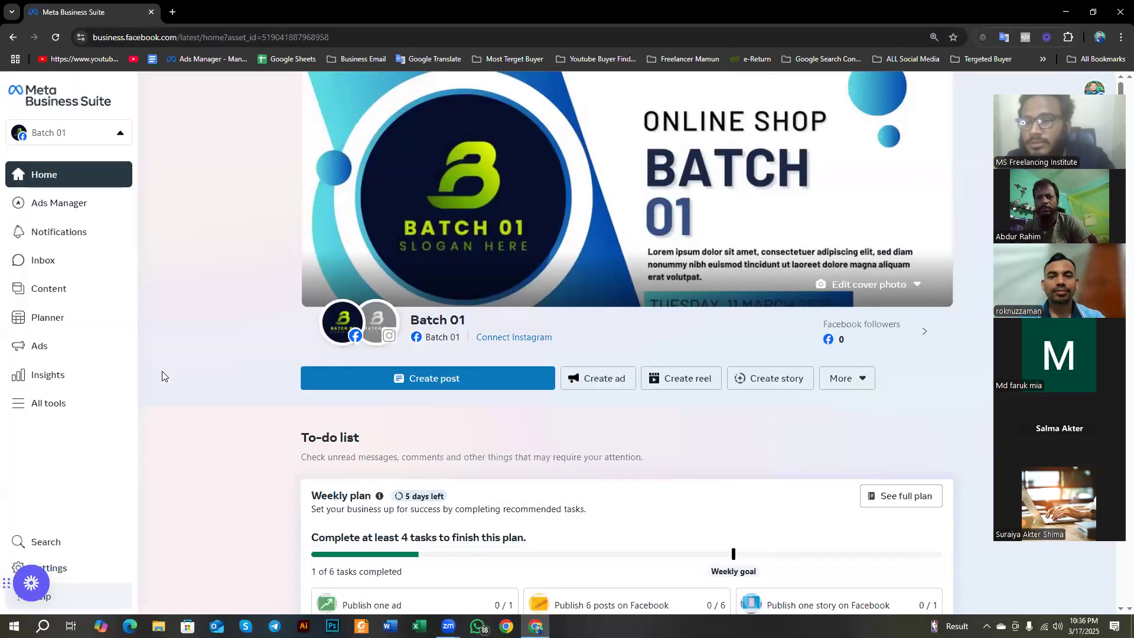
Step: Preview the Batch 01 page's information card from its profile picture
{"action": "mouse_move", "coordinate": [348, 322]}
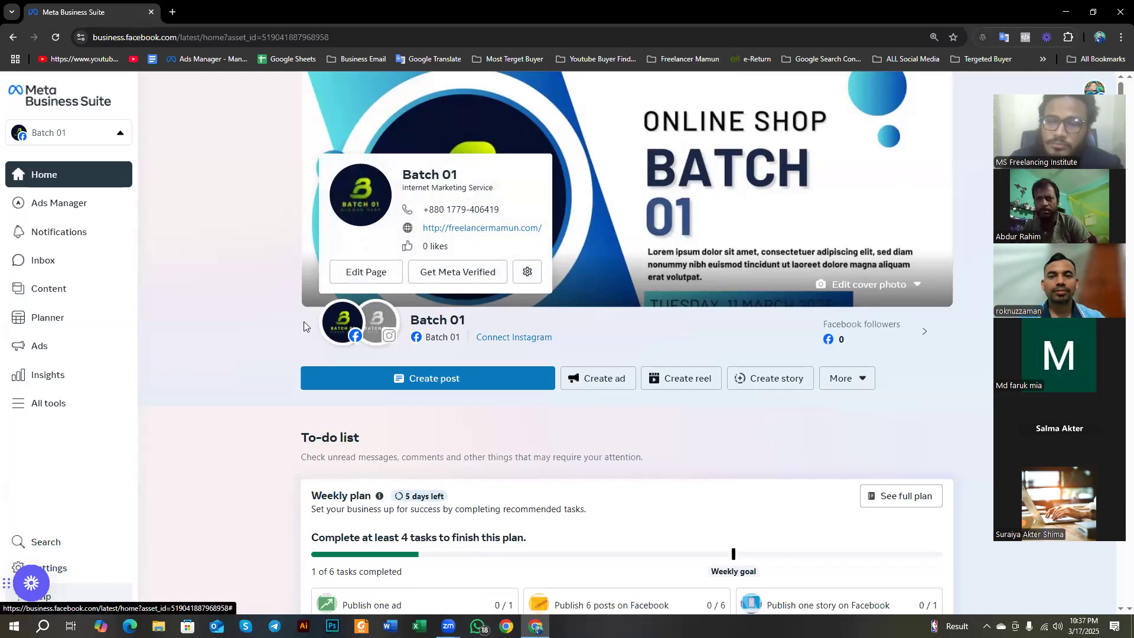
{"action": "scroll", "coordinate": [296, 319], "scroll_direction": "down", "scroll_amount": 1}
{"action": "scroll", "coordinate": [290, 317], "scroll_direction": "up", "scroll_amount": 1}
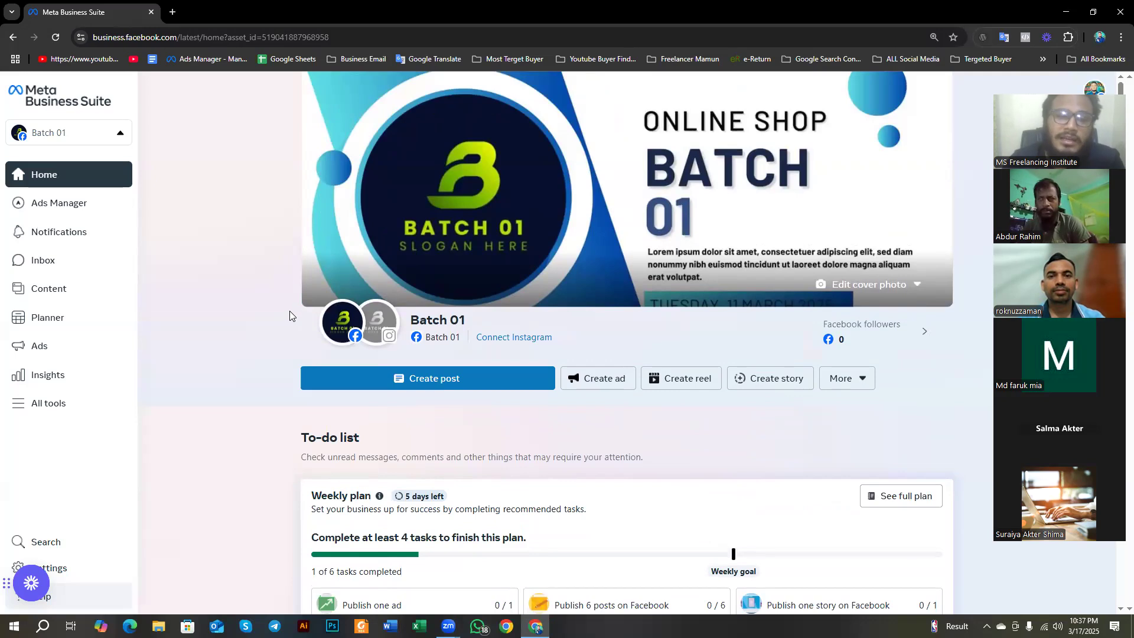
Step: Open the Ads Manager account overview in its own tab, then close it to return to the Batch 01 home page
{"action": "mouse_move", "coordinate": [48, 208]}
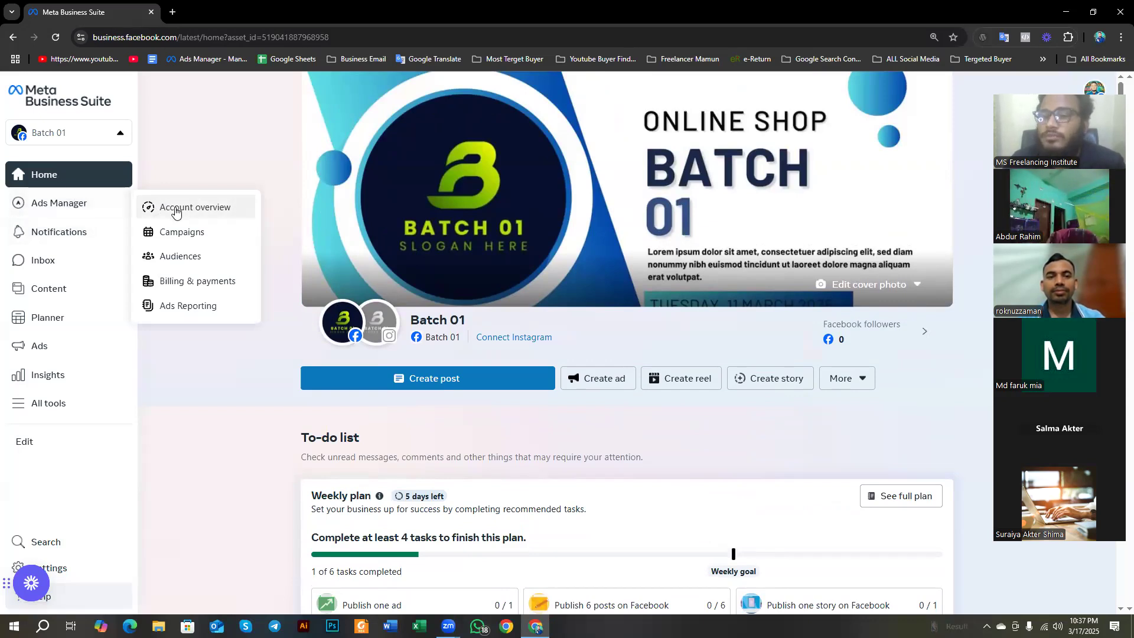
{"action": "left_click", "coordinate": [220, 204]}
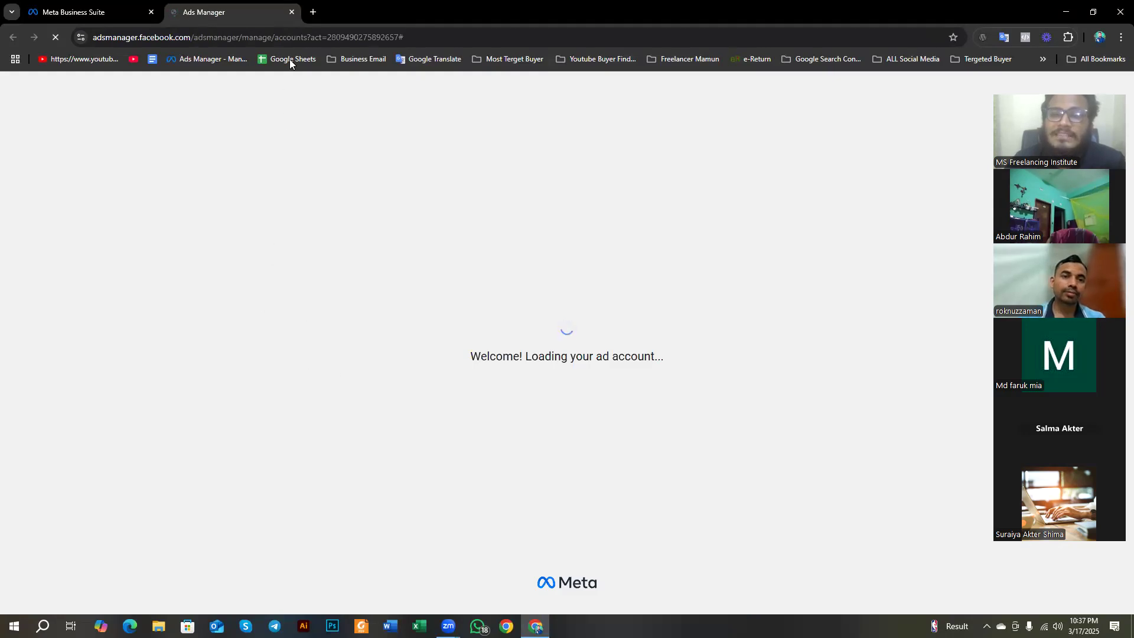
{"action": "left_click", "coordinate": [292, 12]}
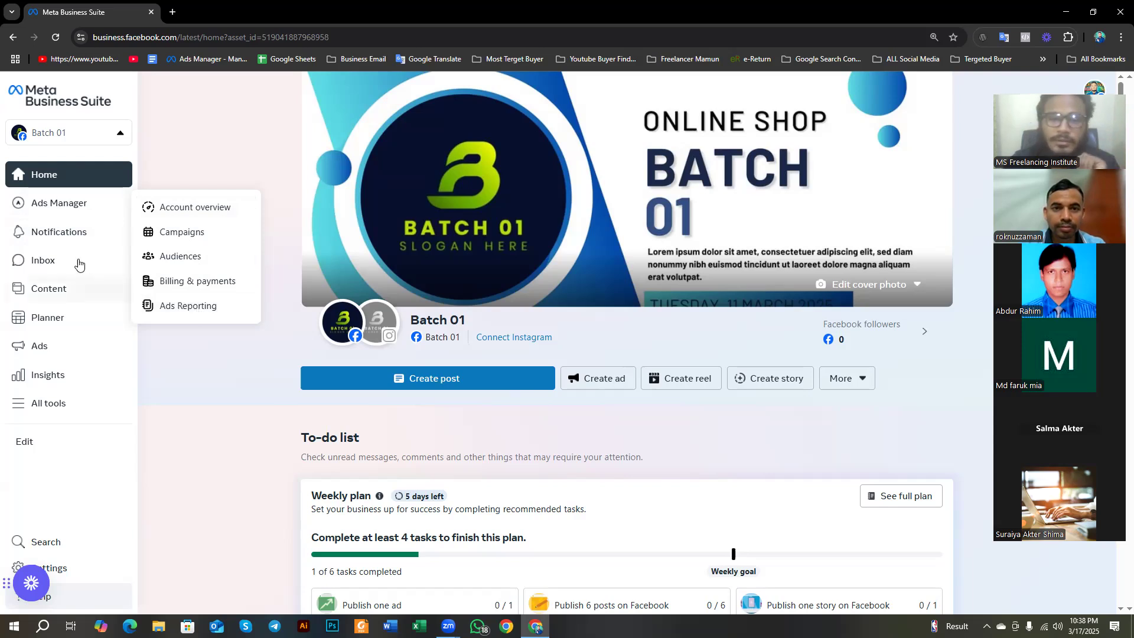
Step: View the Batch 01 page's notifications and open its message inbox
{"action": "left_click", "coordinate": [69, 233]}
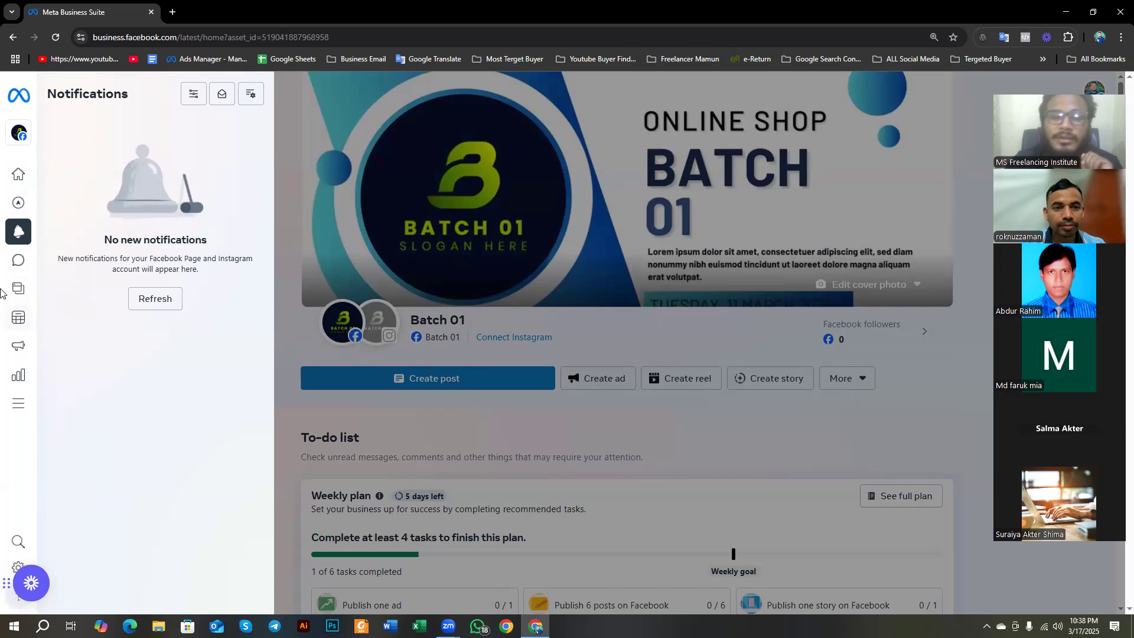
{"action": "left_click", "coordinate": [24, 265]}
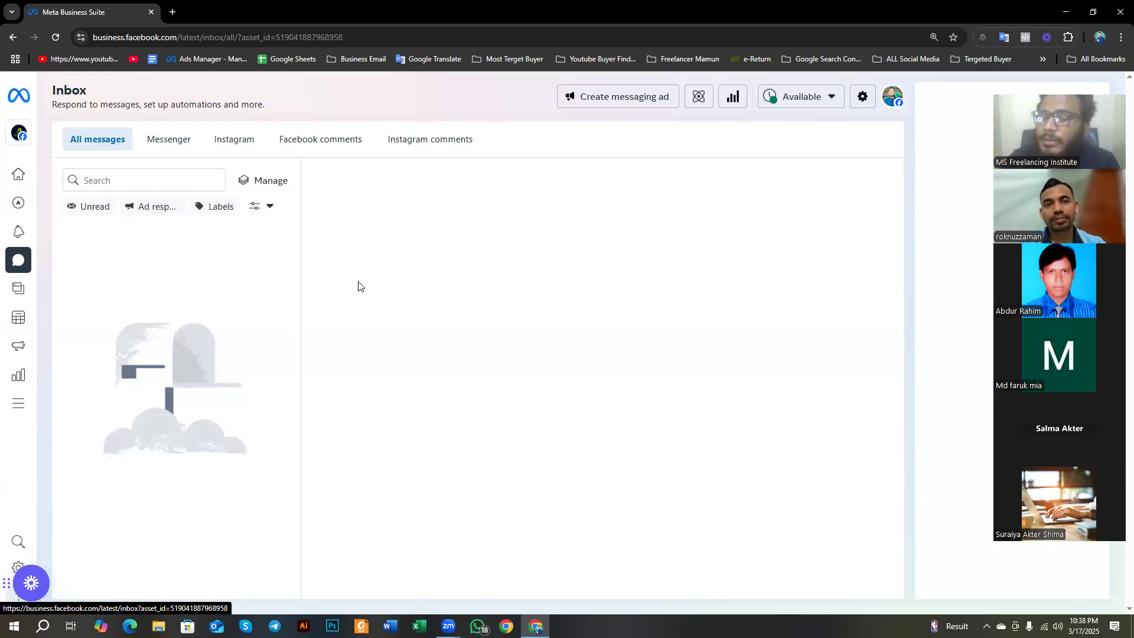
{"action": "mouse_move", "coordinate": [14, 267]}
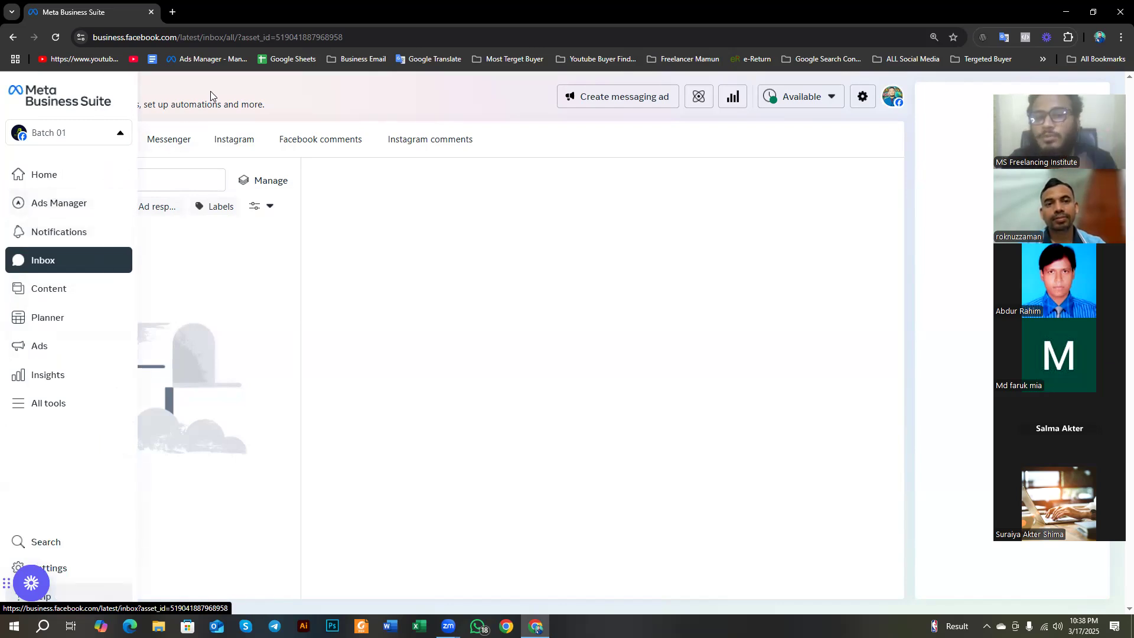
Step: Open Facebook in a new browser tab from the start page shortcut
{"action": "left_click", "coordinate": [179, 11]}
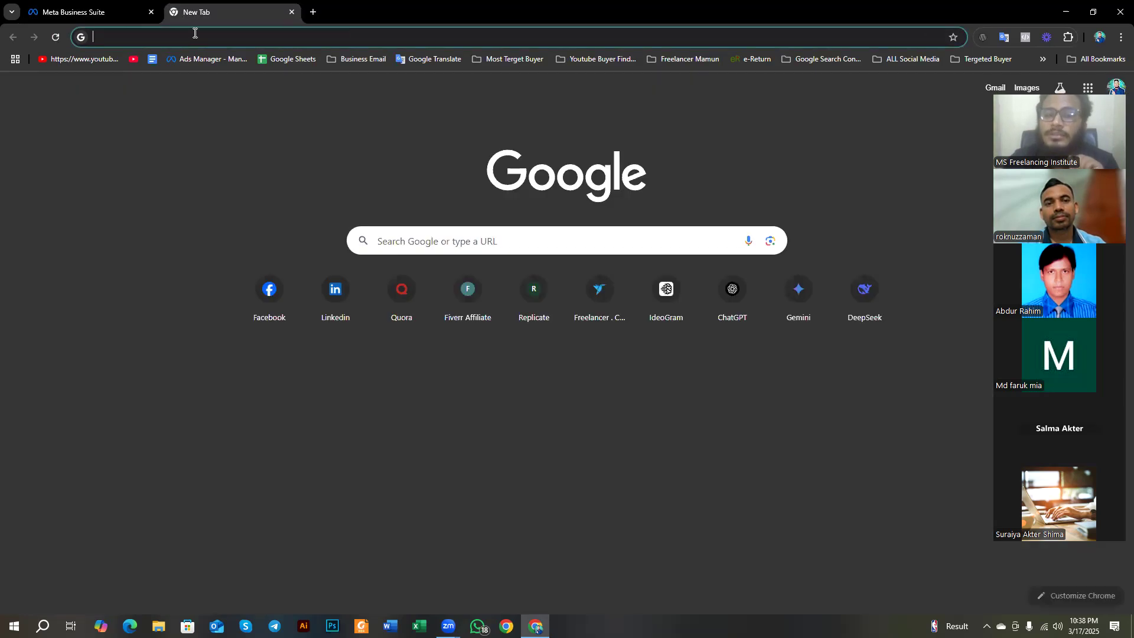
{"action": "left_click", "coordinate": [272, 319]}
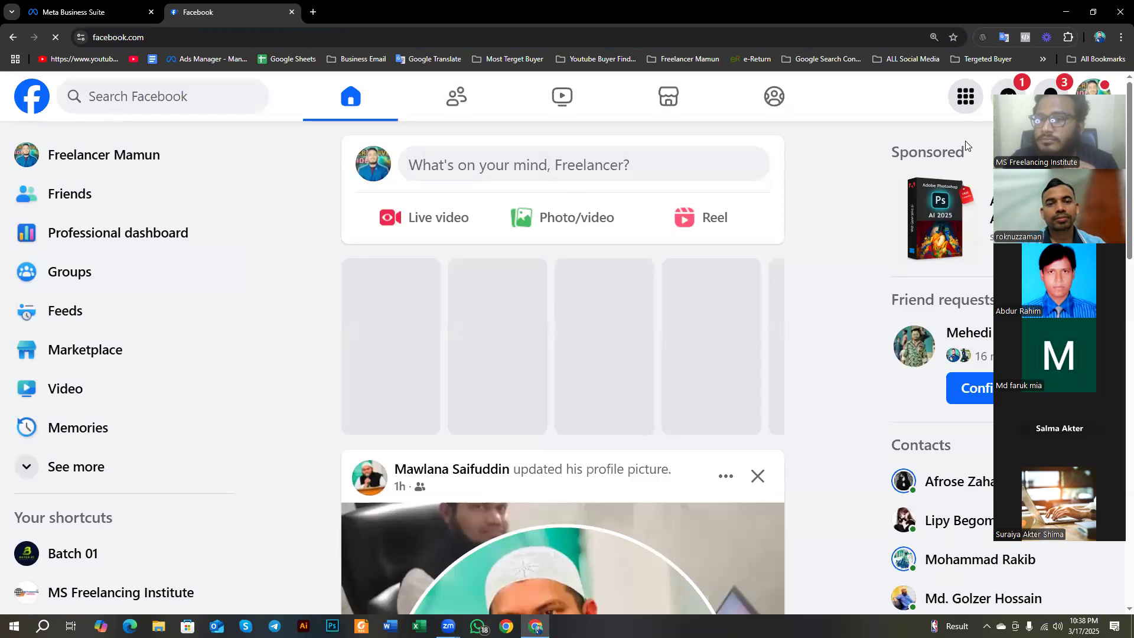
Step: Switch Facebook to the Batch 01 page, open its message inbox, and close the inbox tab to return to the page's home feed
{"action": "left_click", "coordinate": [884, 269]}
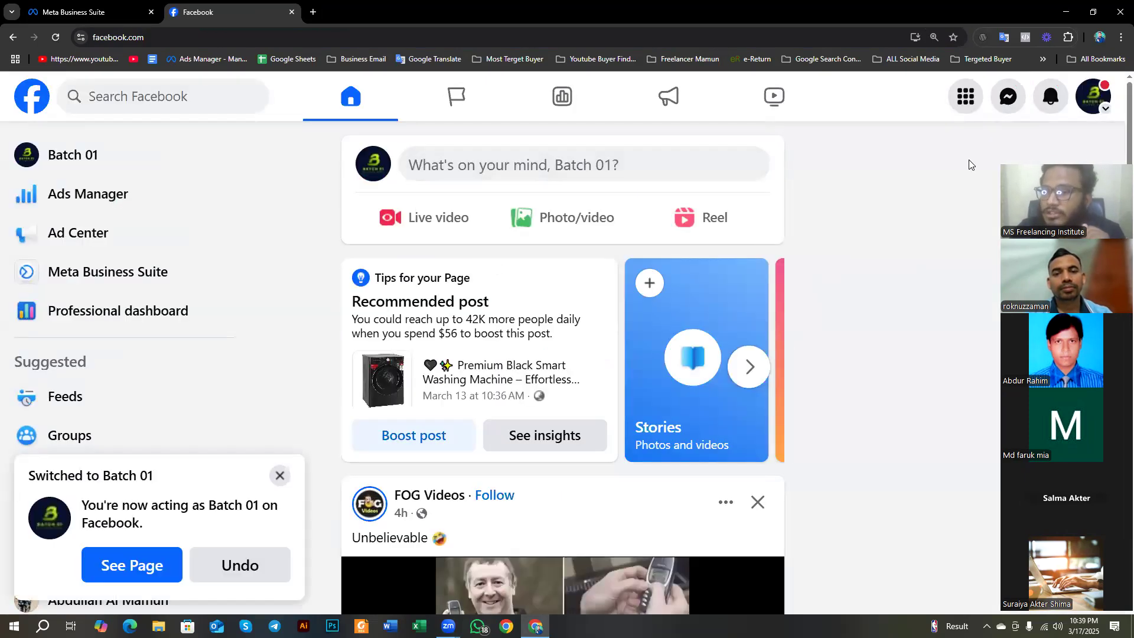
{"action": "left_click", "coordinate": [1006, 111]}
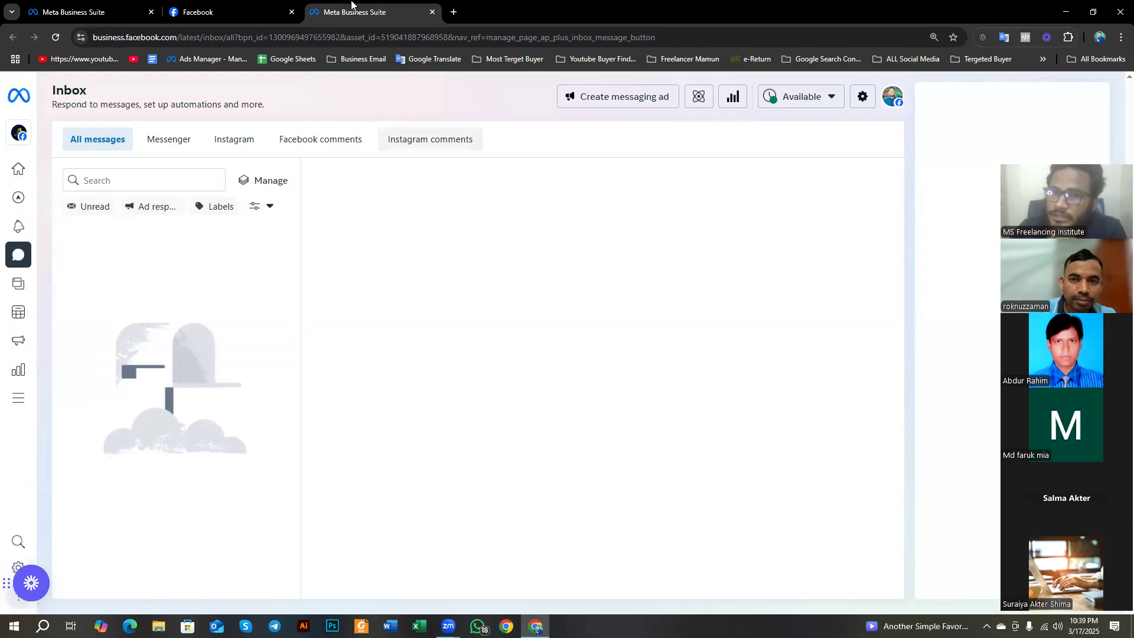
{"action": "left_click", "coordinate": [208, 9]}
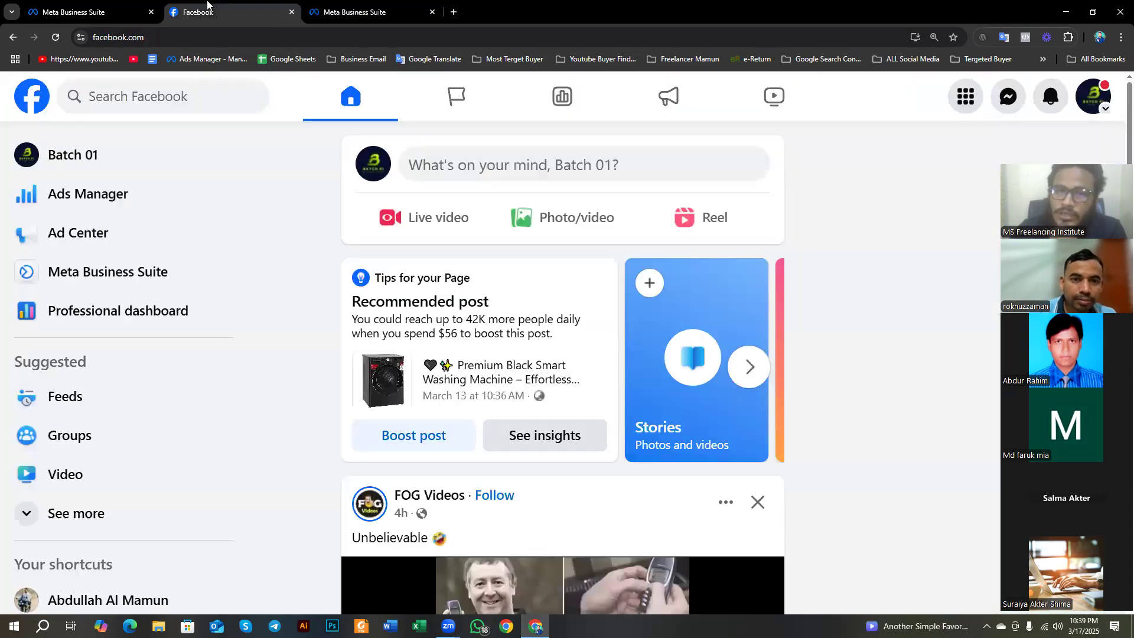
{"action": "left_click", "coordinate": [432, 11]}
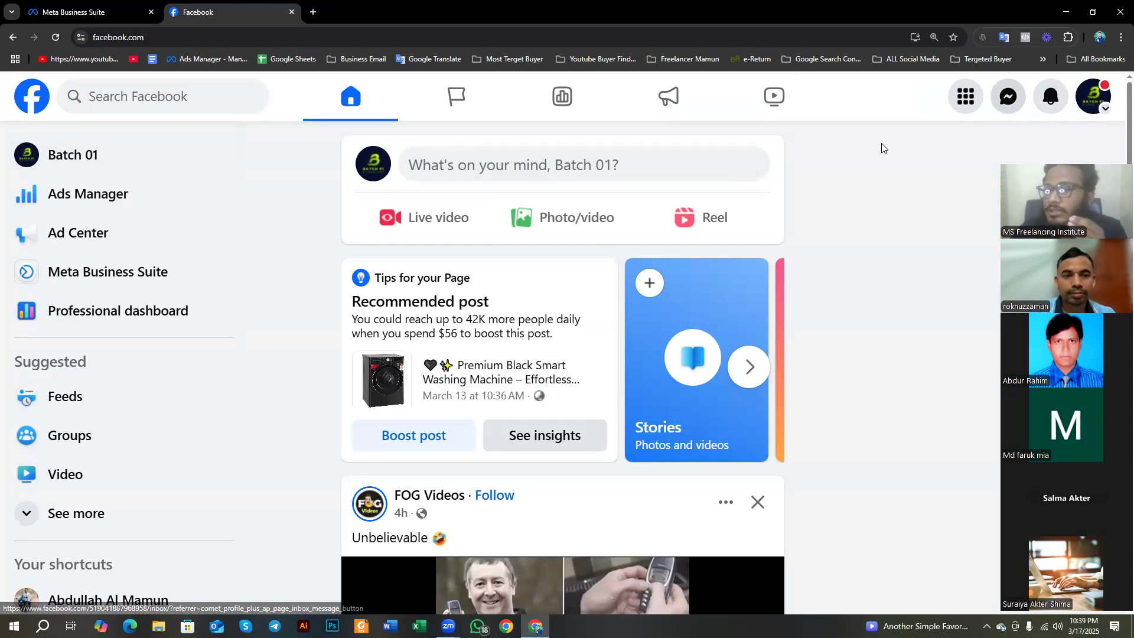
{"action": "key", "text": "Print"}
{"action": "left_click_drag", "start_coordinate": [922, 66], "coordinate": [1054, 132]}
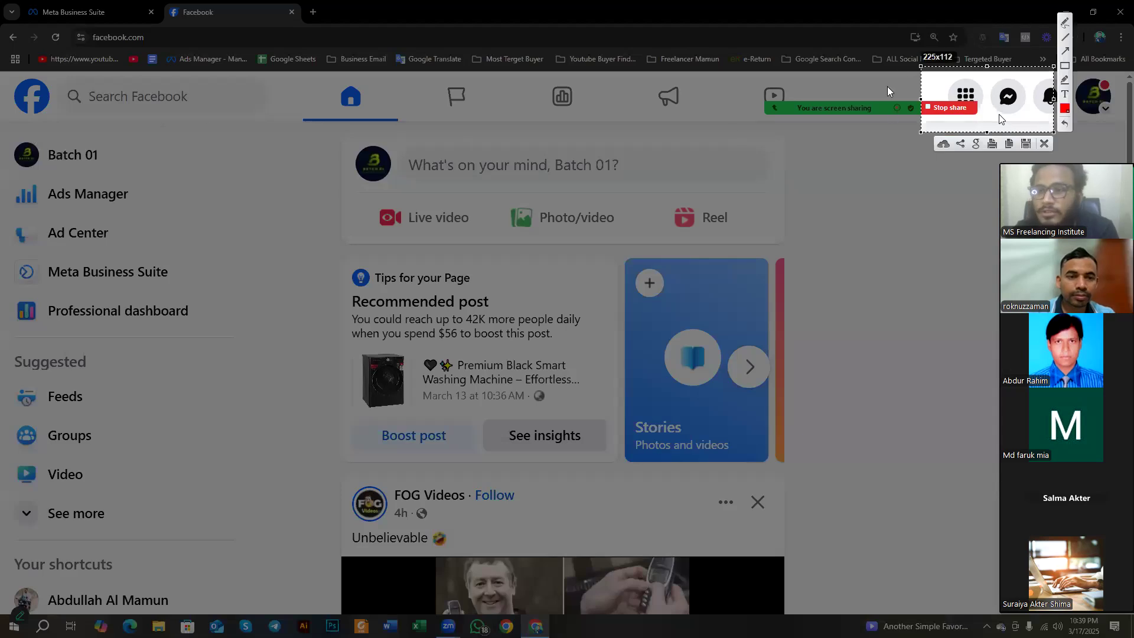
{"action": "left_click_drag", "start_coordinate": [921, 67], "coordinate": [0, 0]}
{"action": "left_click_drag", "start_coordinate": [4, 134], "coordinate": [6, 609]}
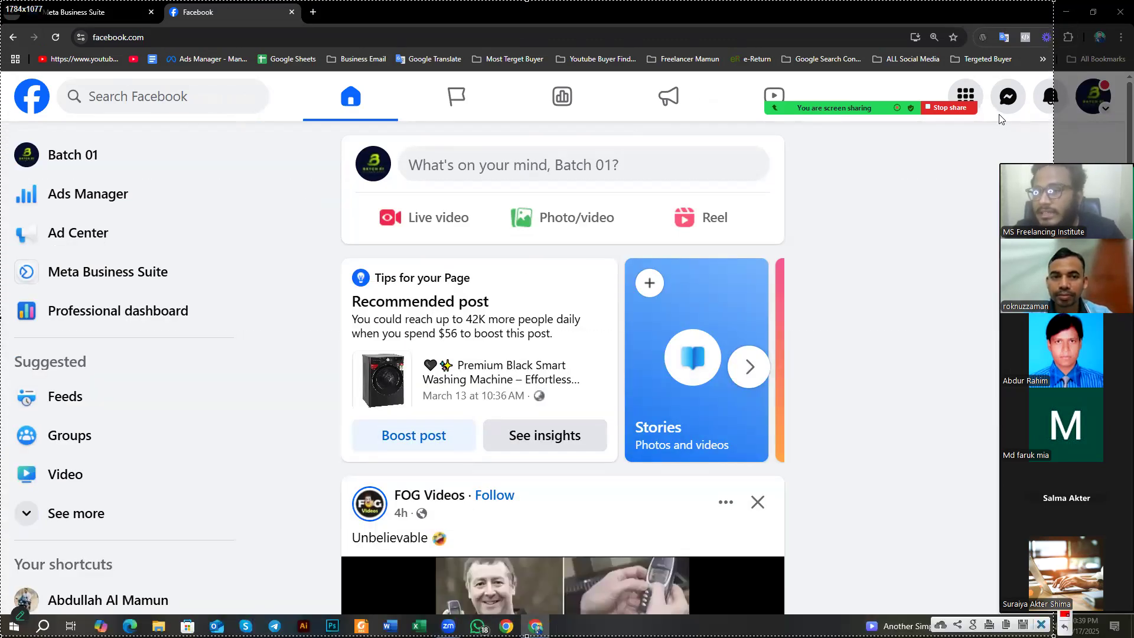
{"action": "key", "text": "Escape"}
Step: Open the Batch 01 page's message inbox in Meta Business Suite from the Facebook home page
{"action": "left_click", "coordinate": [1008, 97]}
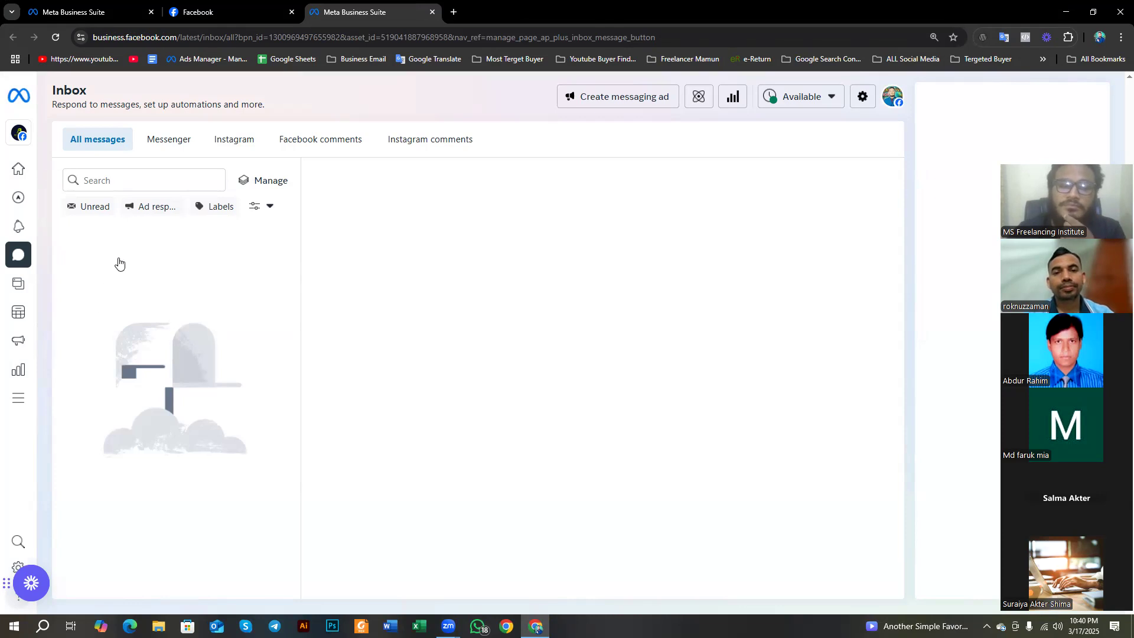
{"action": "mouse_move", "coordinate": [20, 264]}
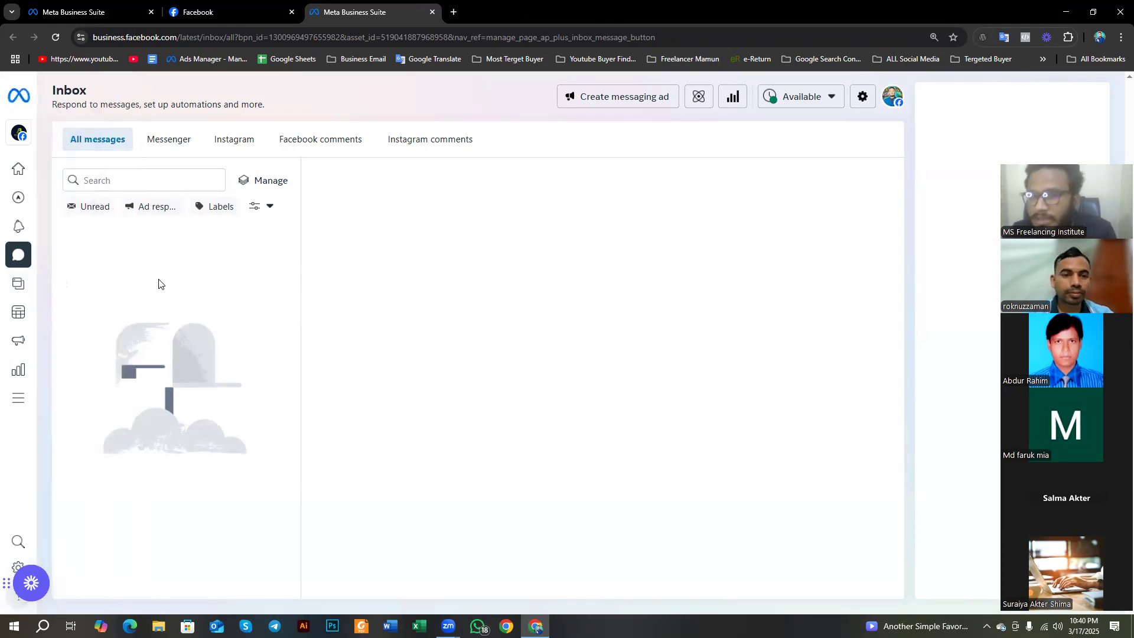
{"action": "key", "text": "Print"}
{"action": "left_click_drag", "start_coordinate": [54, 194], "coordinate": [305, 565]}
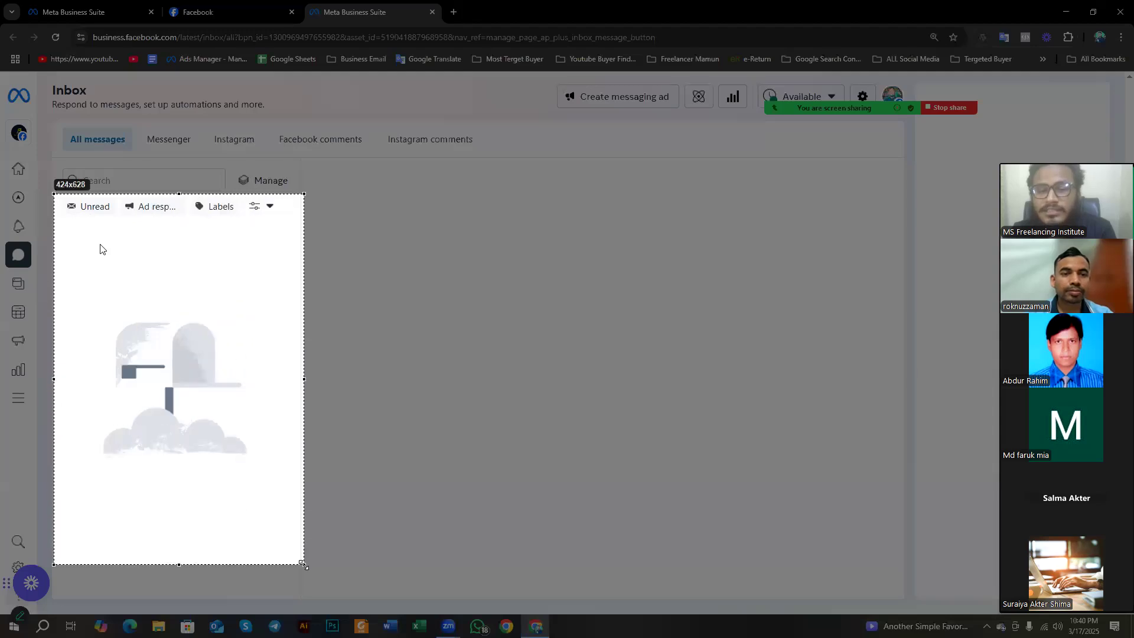
{"action": "left_click", "coordinate": [295, 577]}
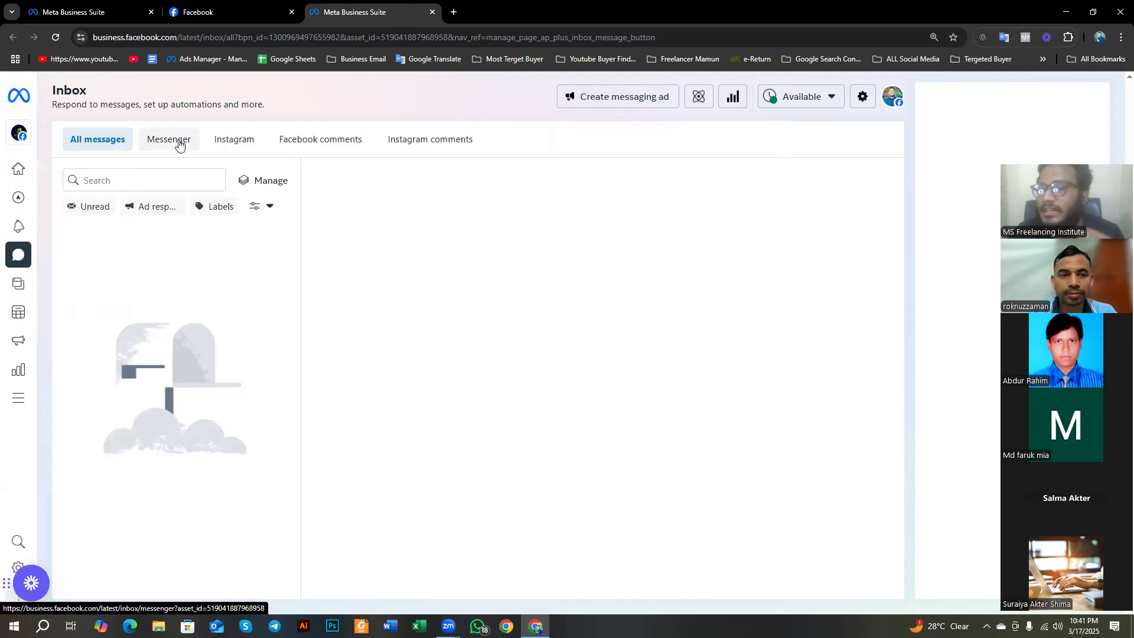
Step: View the inbox's Messenger, Instagram, Facebook comments and Instagram comments sections one after another
{"action": "left_click", "coordinate": [179, 144]}
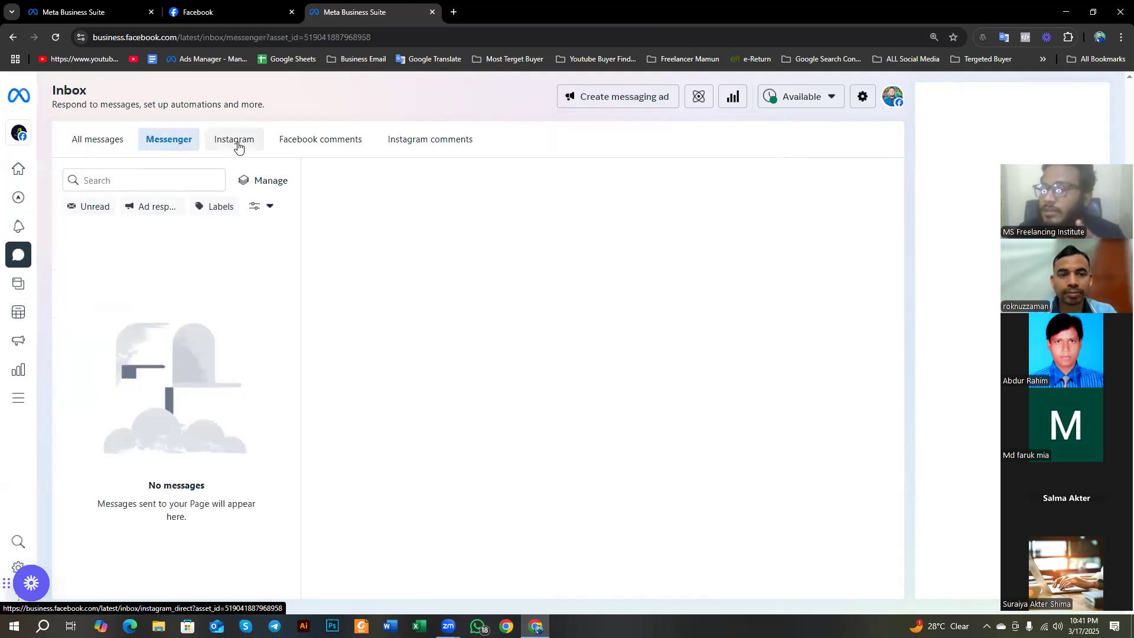
{"action": "left_click", "coordinate": [237, 145]}
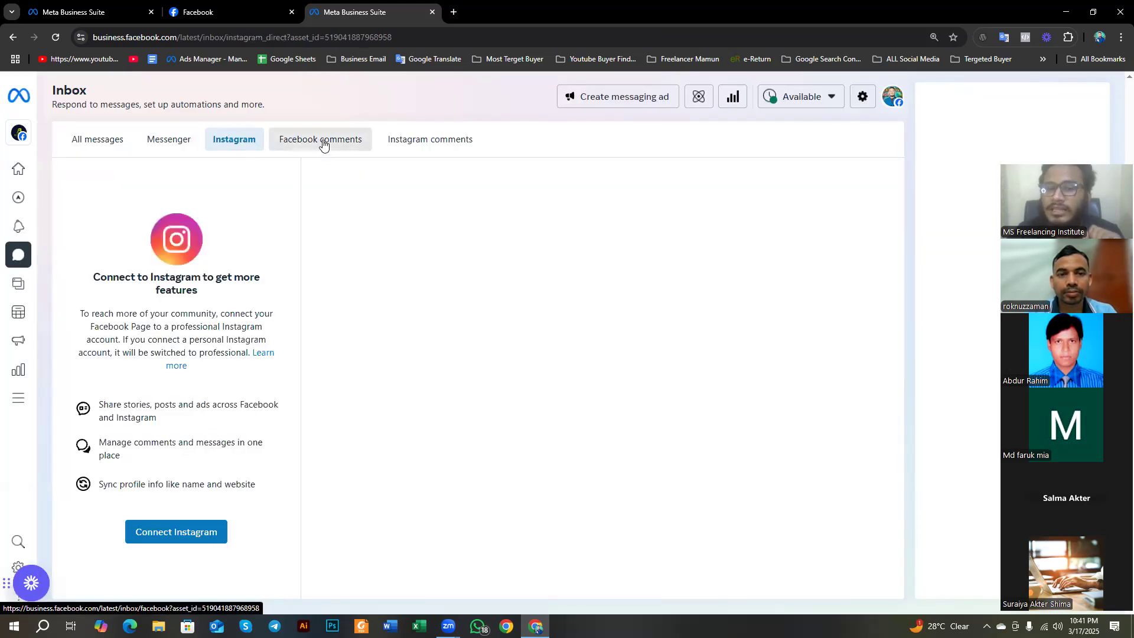
{"action": "left_click", "coordinate": [324, 142]}
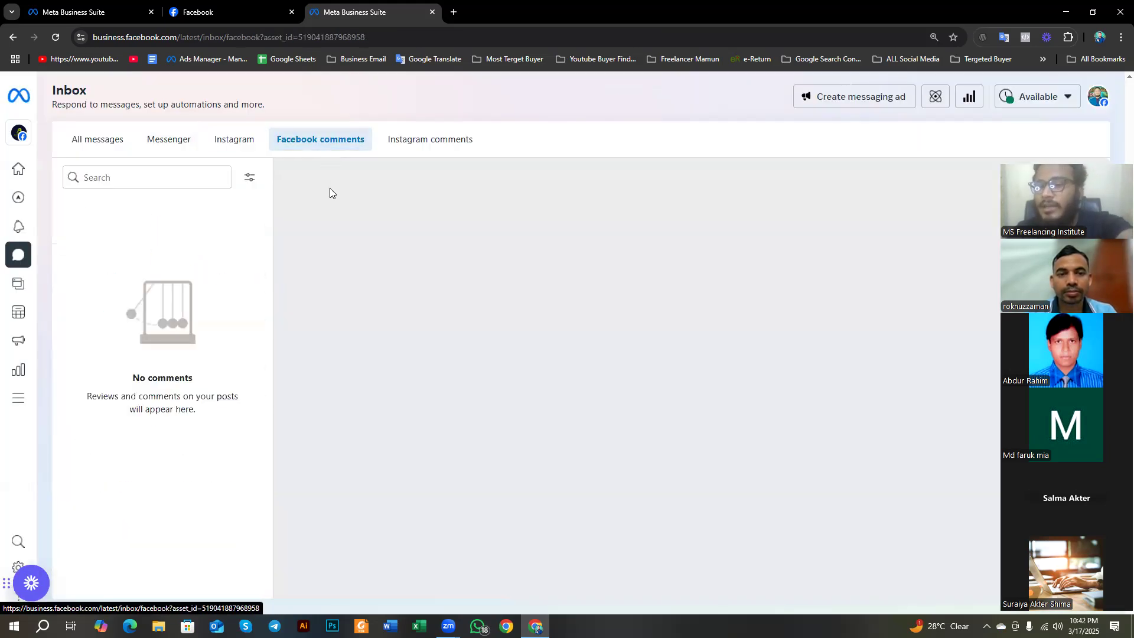
{"action": "left_click", "coordinate": [428, 150]}
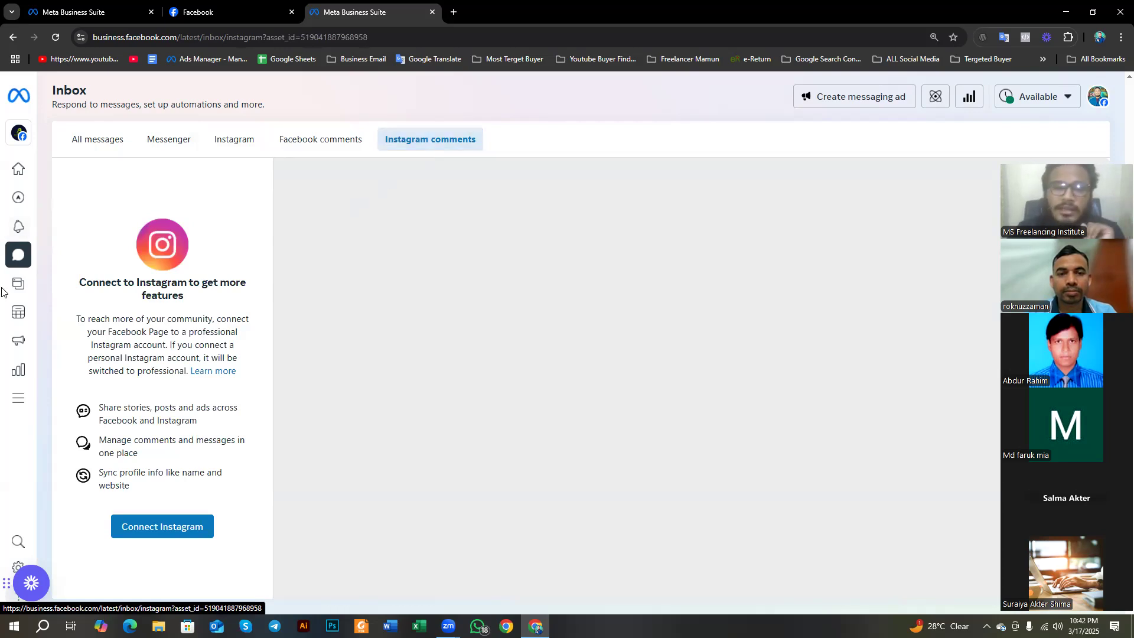
Step: Open the Content page with the Batch 01 page's published posts and reels
{"action": "left_click", "coordinate": [22, 286]}
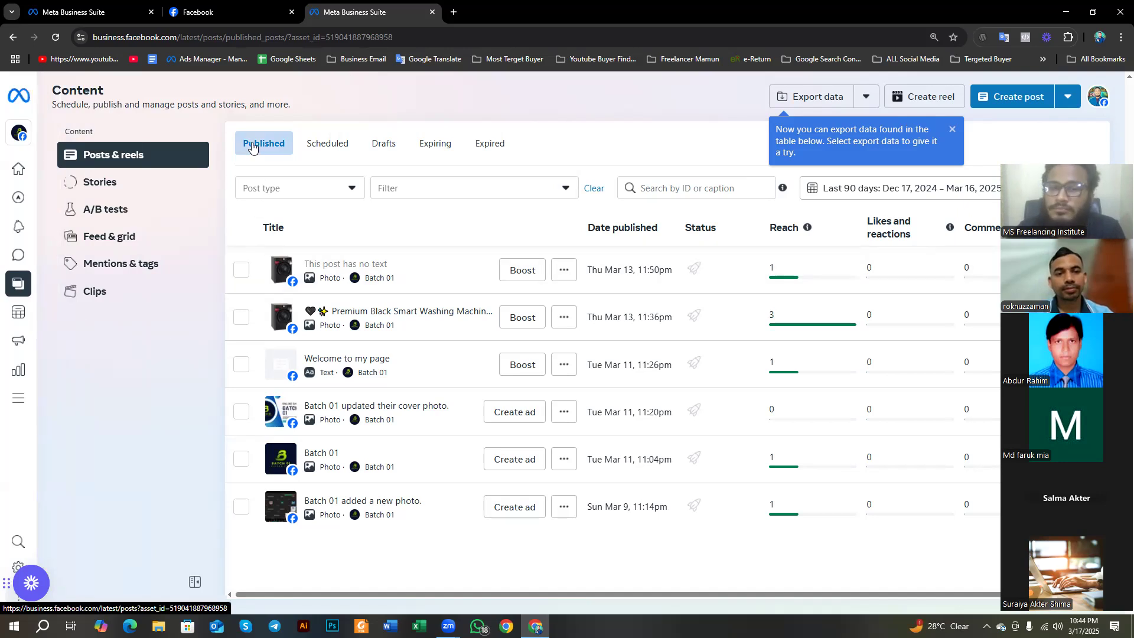
{"action": "key", "text": "Print"}
{"action": "left_click_drag", "start_coordinate": [225, 121], "coordinate": [561, 183]}
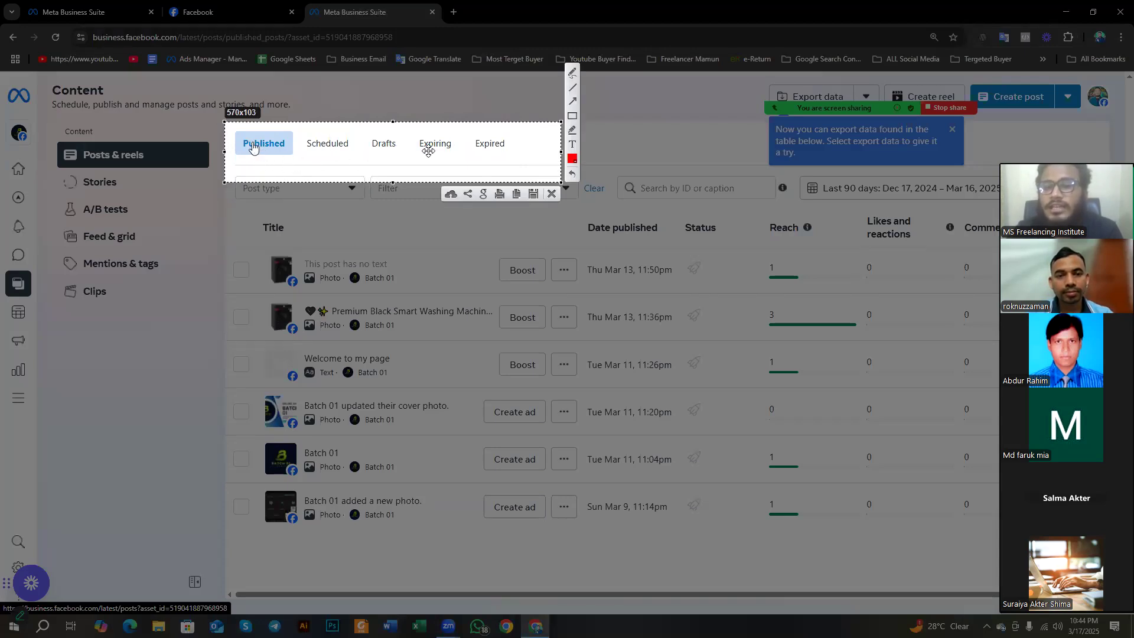
{"action": "left_click", "coordinate": [553, 195]}
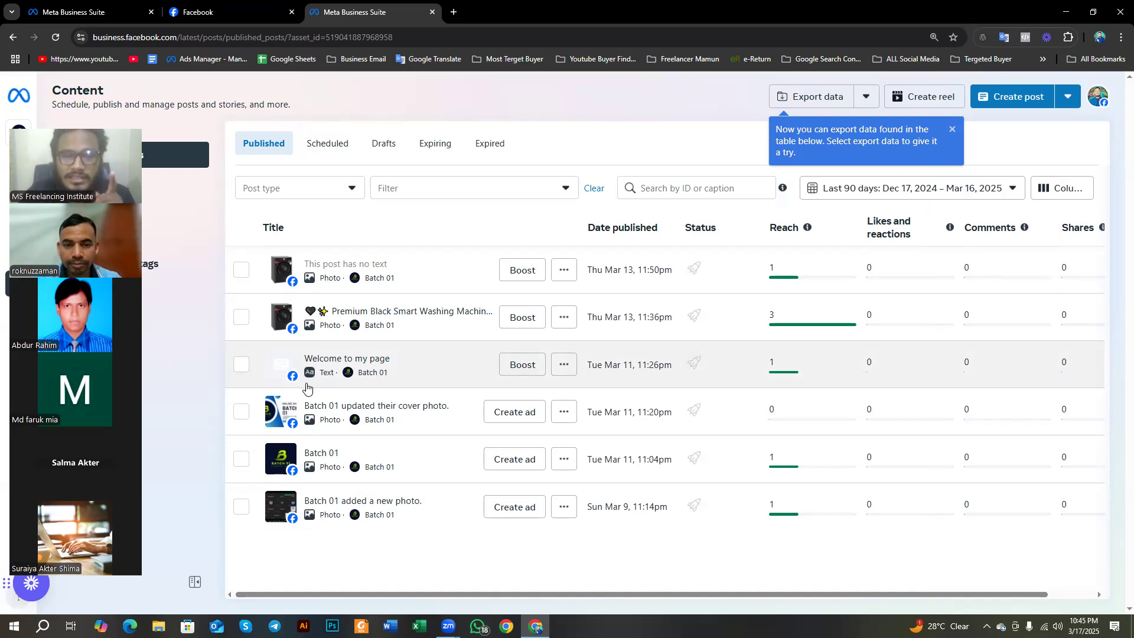
{"action": "key", "text": "Print"}
{"action": "left_click_drag", "start_coordinate": [301, 360], "coordinate": [337, 383]}
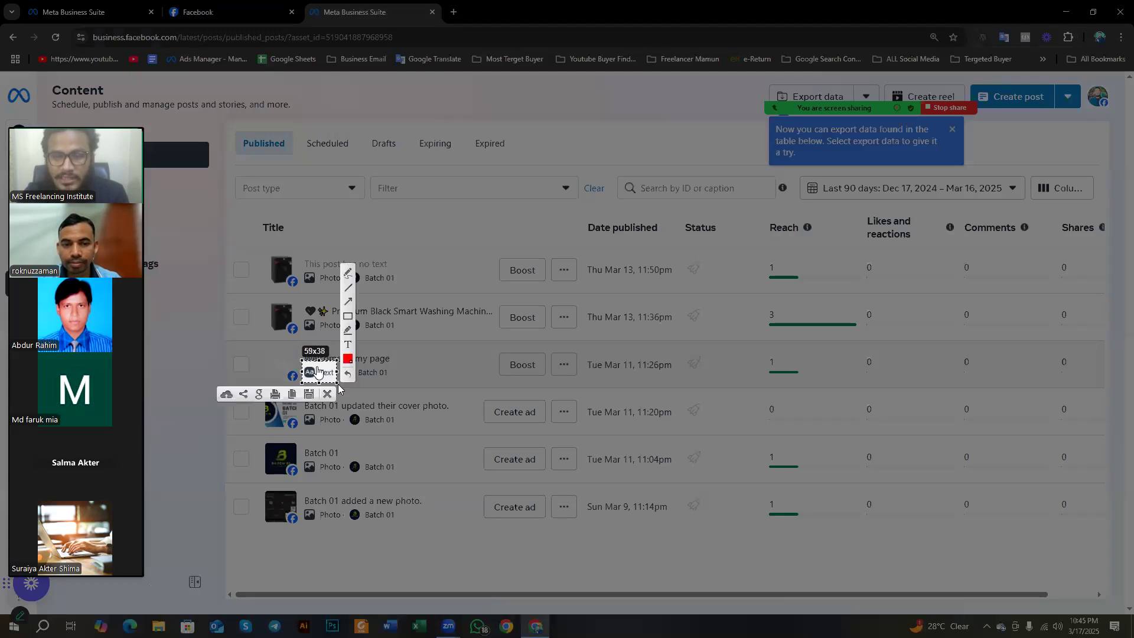
{"action": "left_click", "coordinate": [329, 394]}
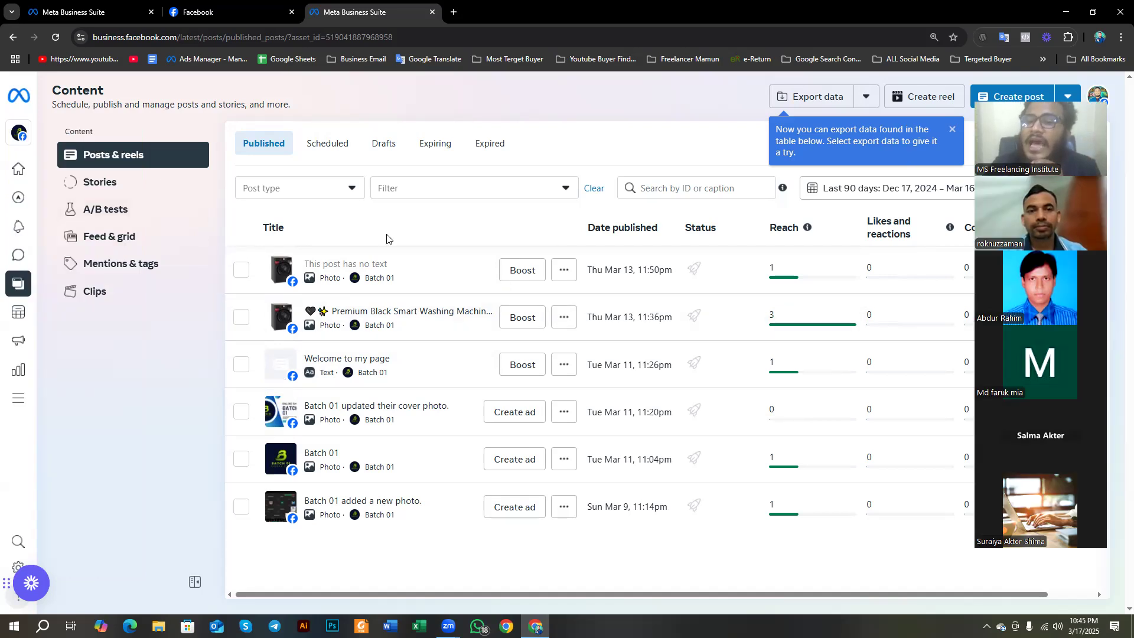
Step: Filter the published posts by Photos, switch the filter to Videos, and translate the message in the list into Bengali
{"action": "left_click", "coordinate": [280, 193]}
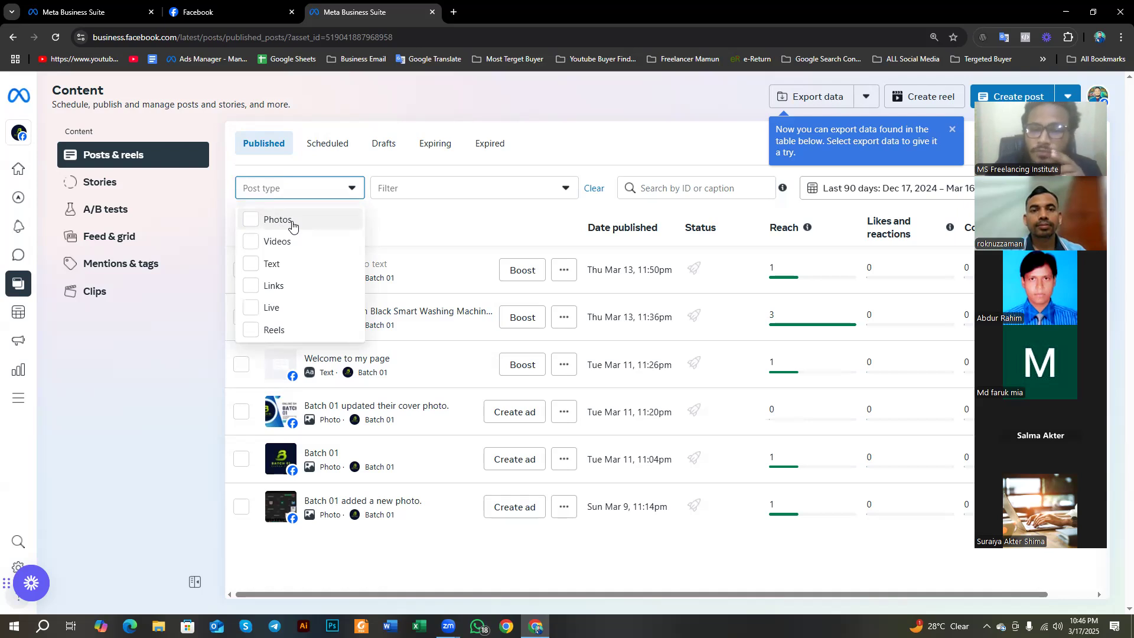
{"action": "left_click", "coordinate": [293, 226]}
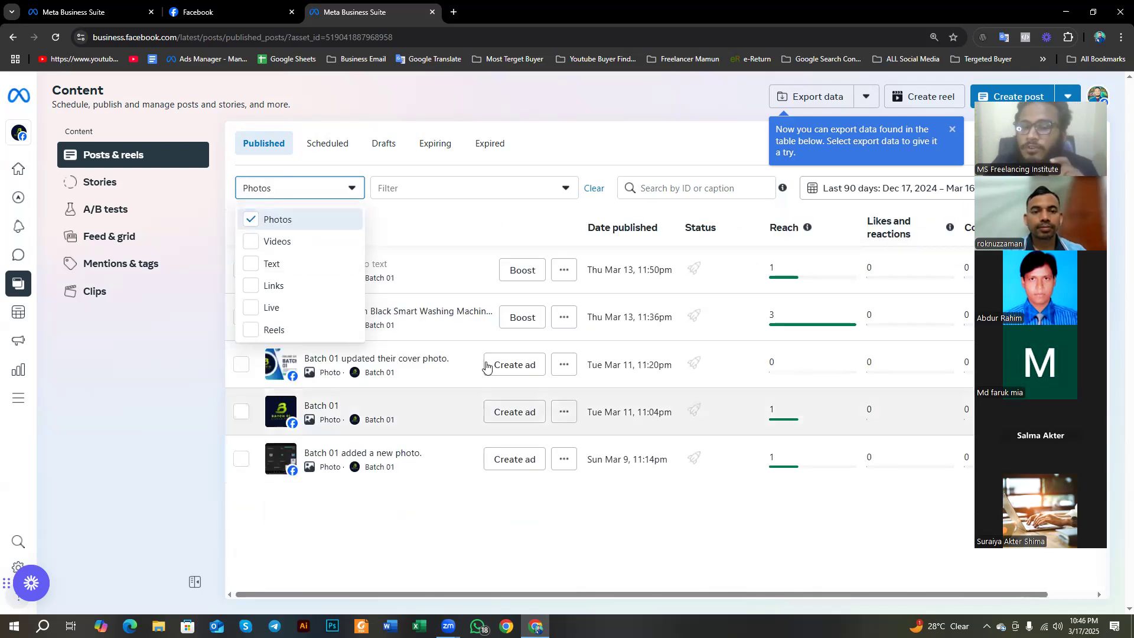
{"action": "left_click", "coordinate": [273, 244]}
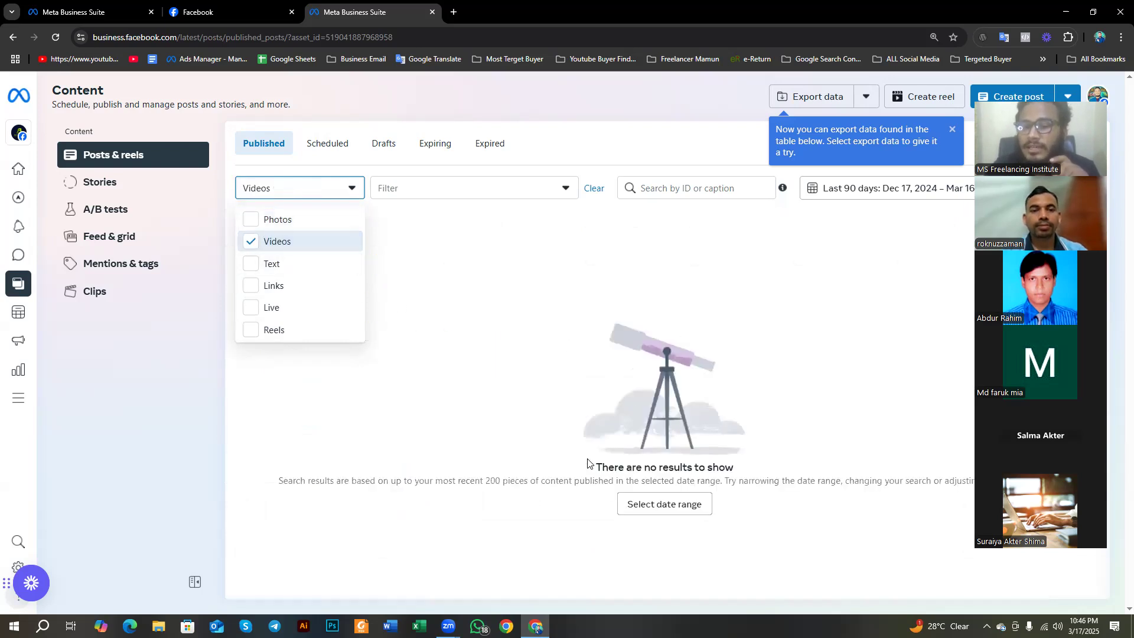
{"action": "left_click_drag", "start_coordinate": [593, 467], "coordinate": [737, 469]}
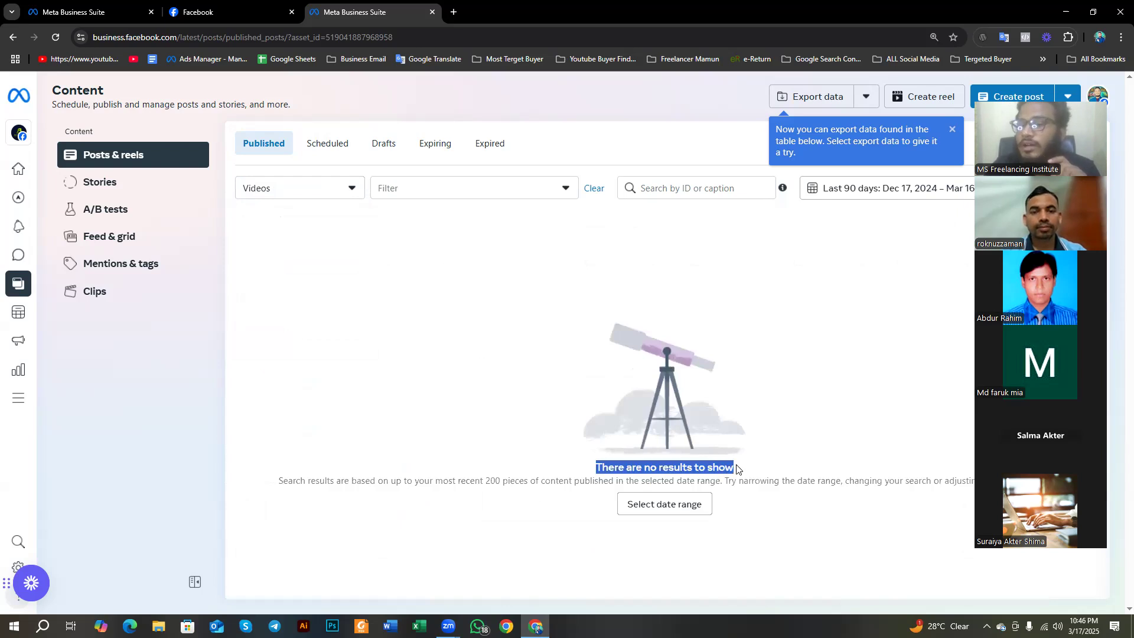
{"action": "left_click", "coordinate": [675, 462]}
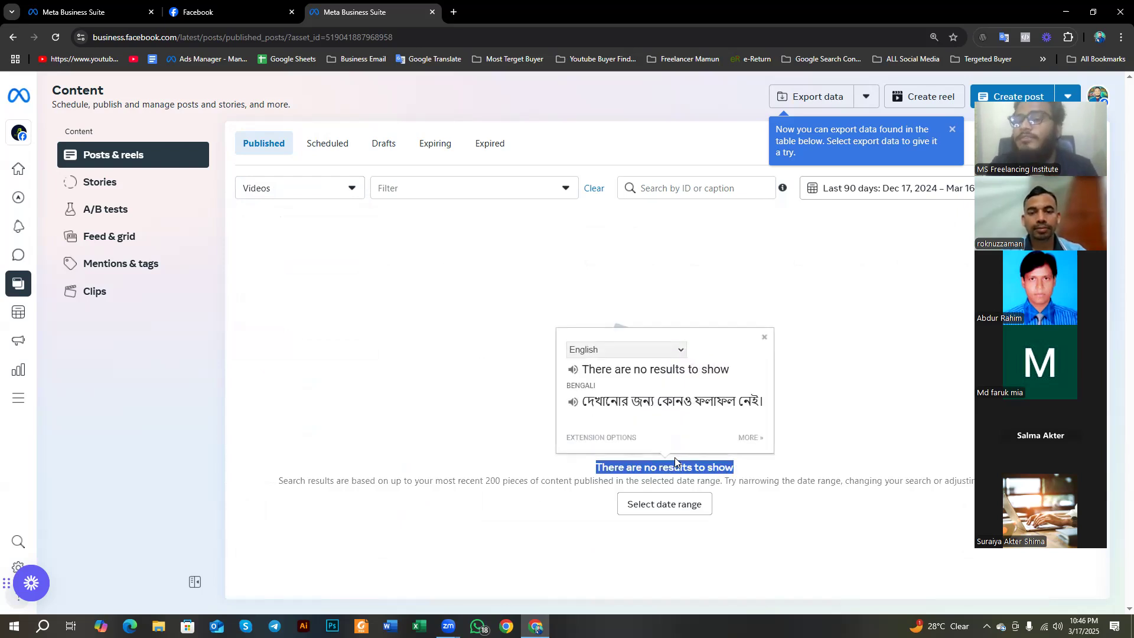
Step: Clear the Videos post type, filter the published posts by Text, and clear the Text filter again
{"action": "left_click", "coordinate": [297, 188]}
{"action": "left_click", "coordinate": [249, 242]}
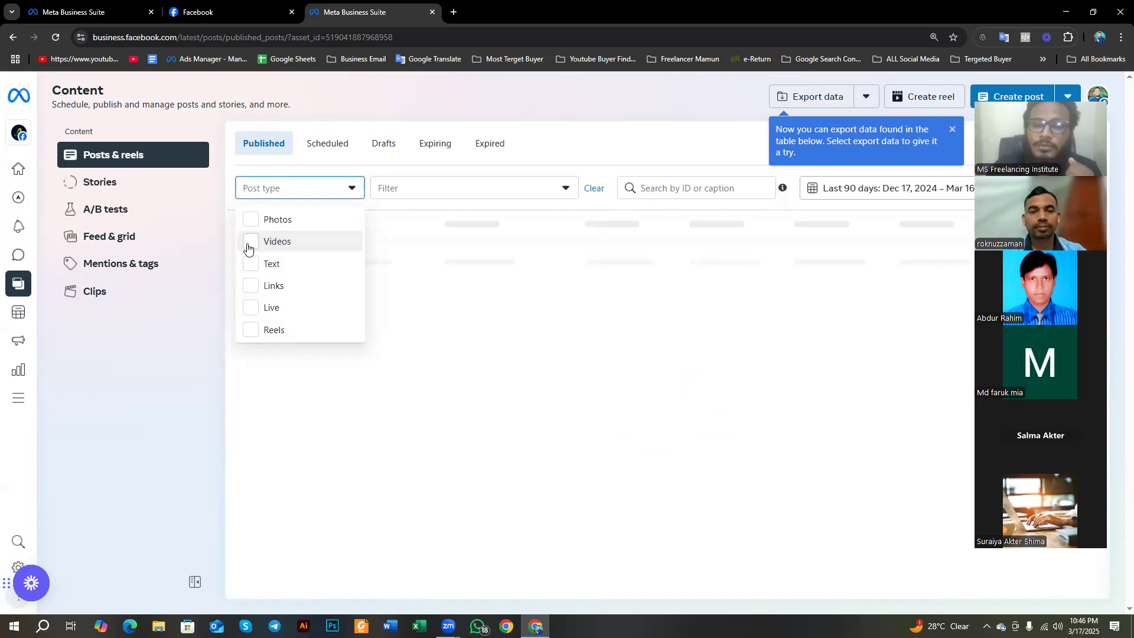
{"action": "left_click", "coordinate": [253, 264]}
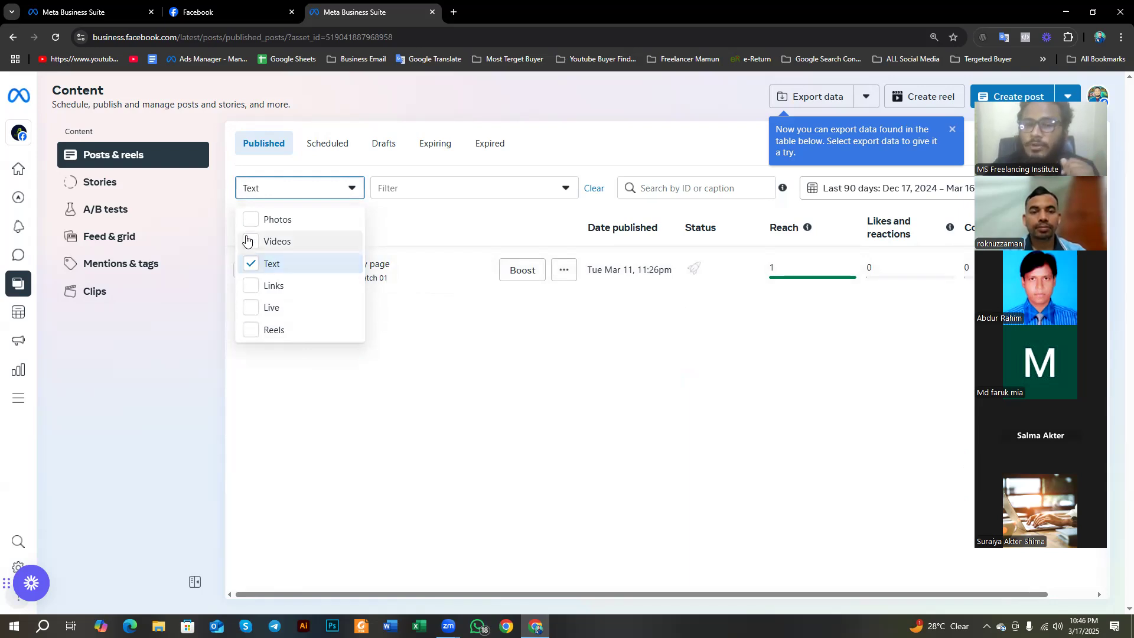
{"action": "left_click", "coordinate": [252, 260]}
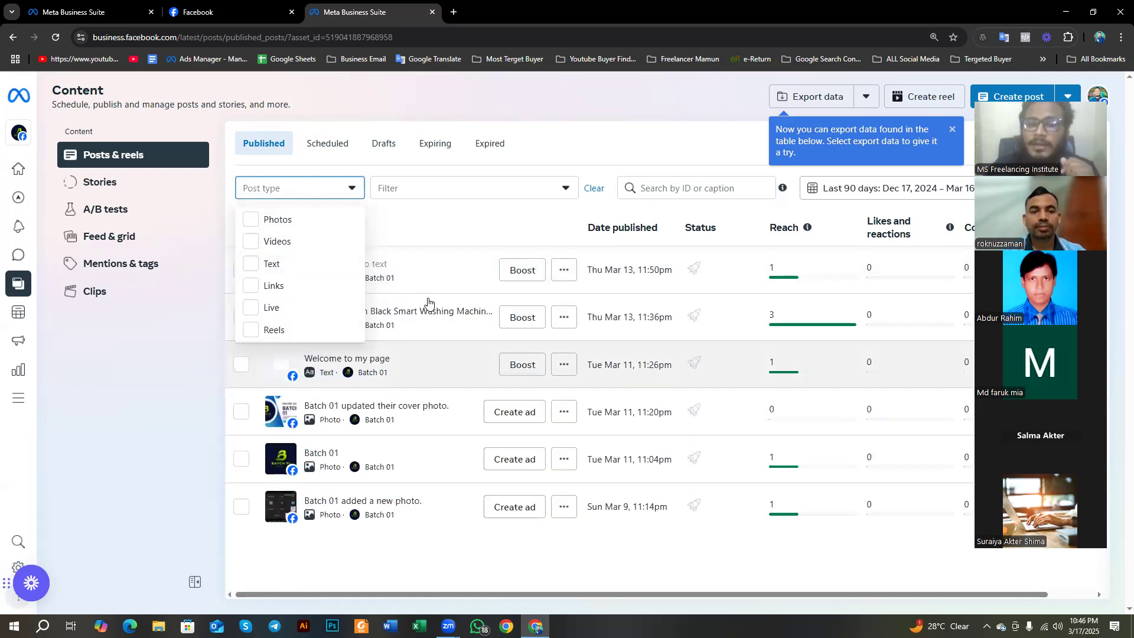
Step: View the additional filter categories for published posts and the search field for ID or caption, without applying either
{"action": "left_click", "coordinate": [431, 195]}
{"action": "left_click", "coordinate": [451, 187]}
{"action": "left_click", "coordinate": [452, 187]}
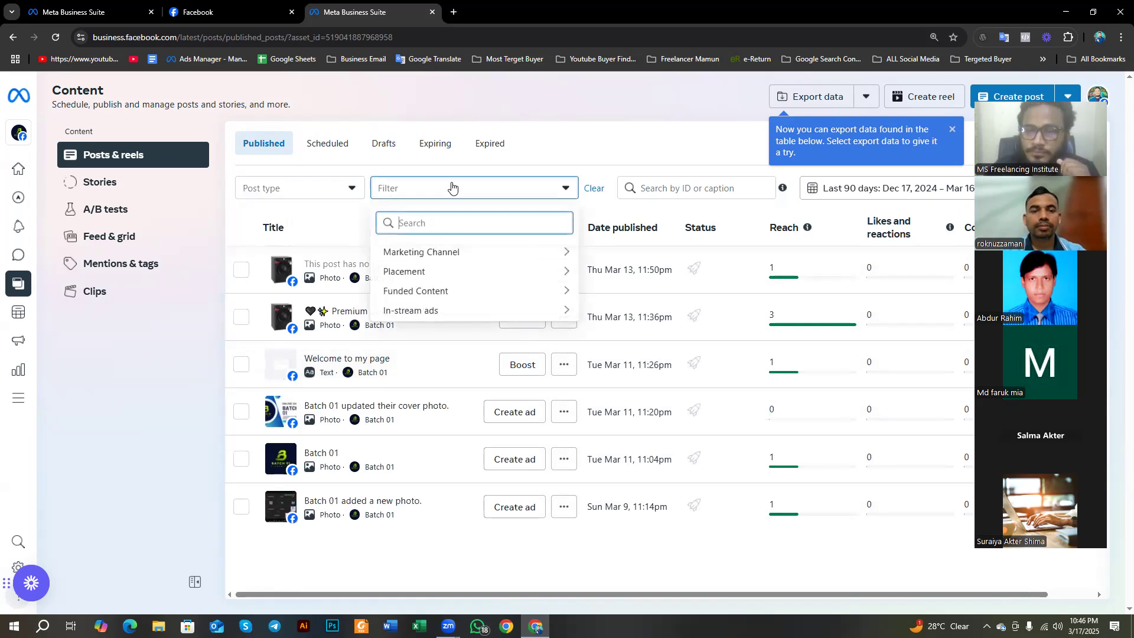
{"action": "left_click", "coordinate": [641, 151]}
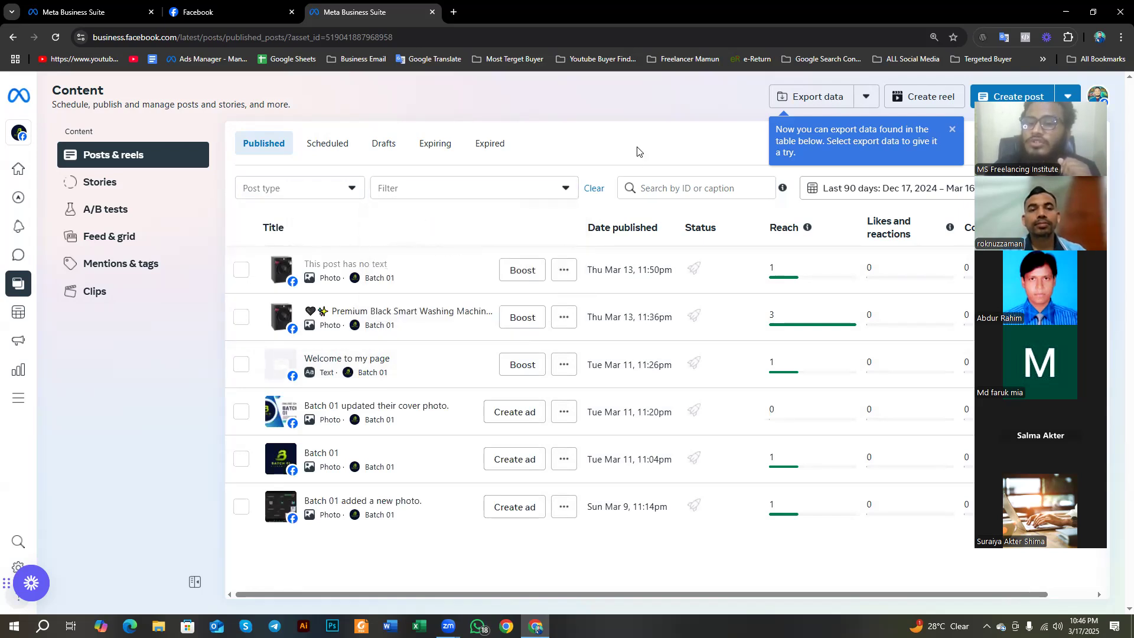
{"action": "left_click", "coordinate": [656, 185]}
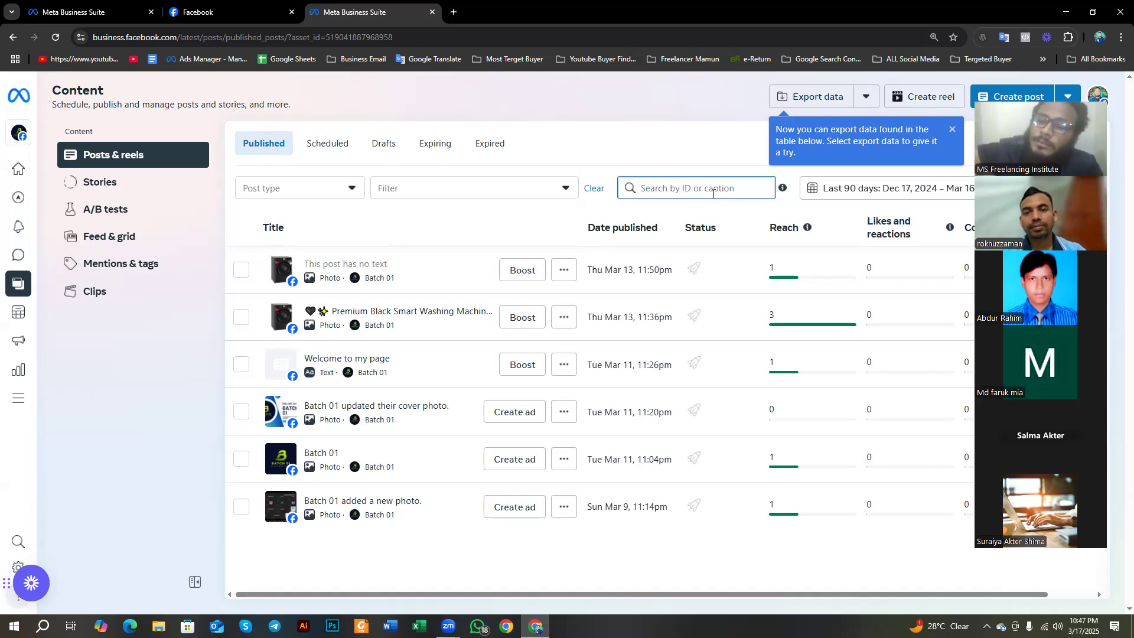
{"action": "left_click", "coordinate": [713, 193]}
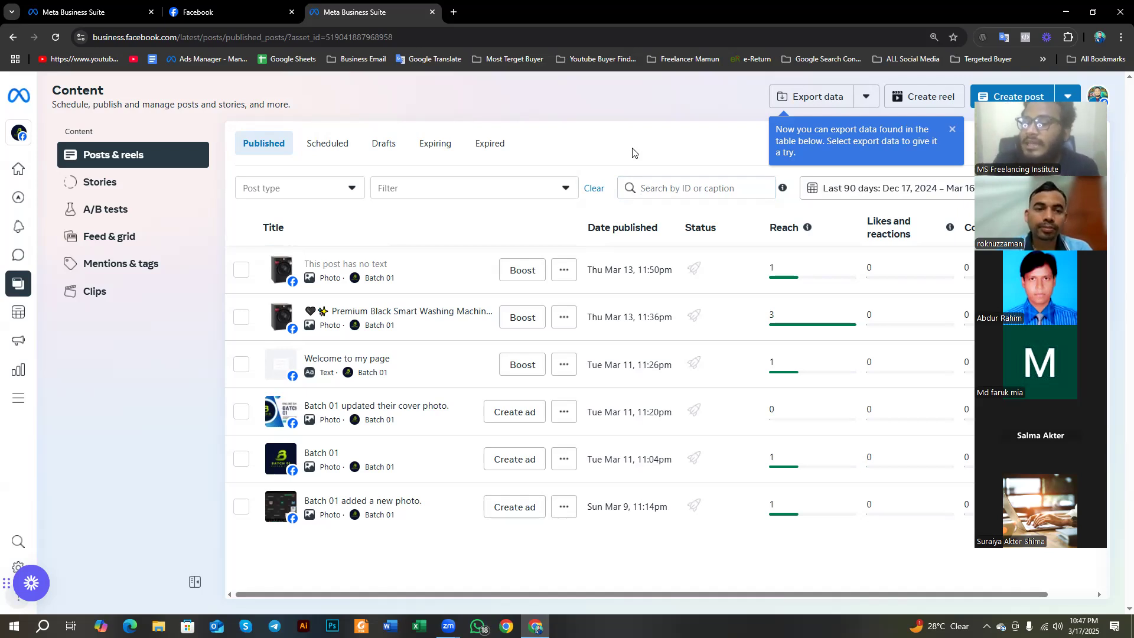
Step: View the scheduled, draft, expiring and expired posts of the Batch 01 page one after another
{"action": "left_click", "coordinate": [319, 145]}
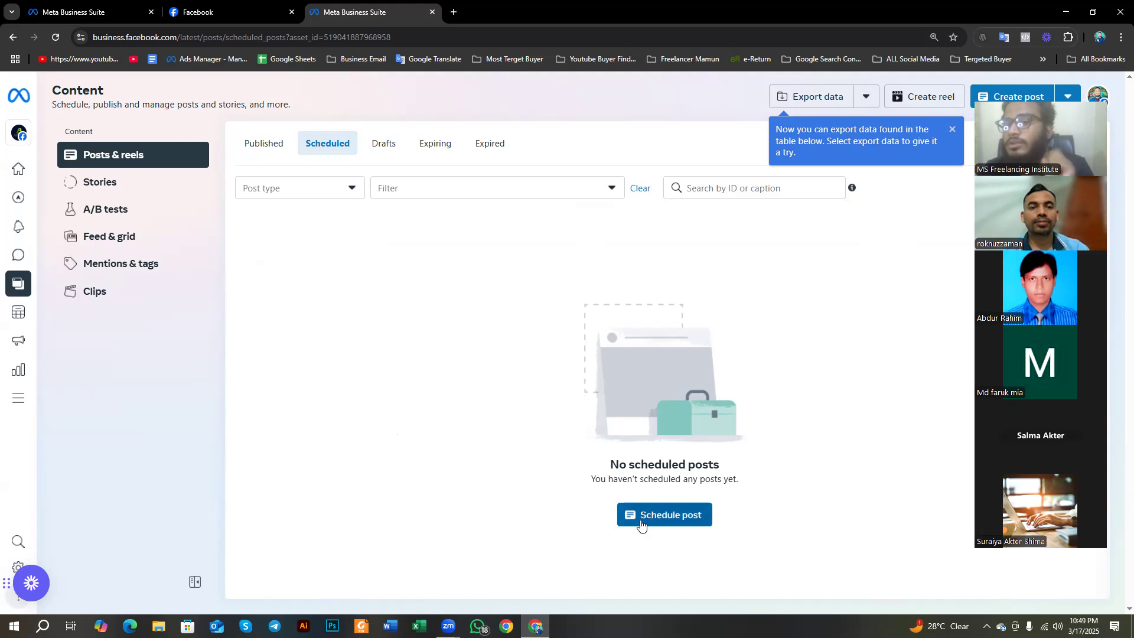
{"action": "left_click", "coordinate": [383, 144]}
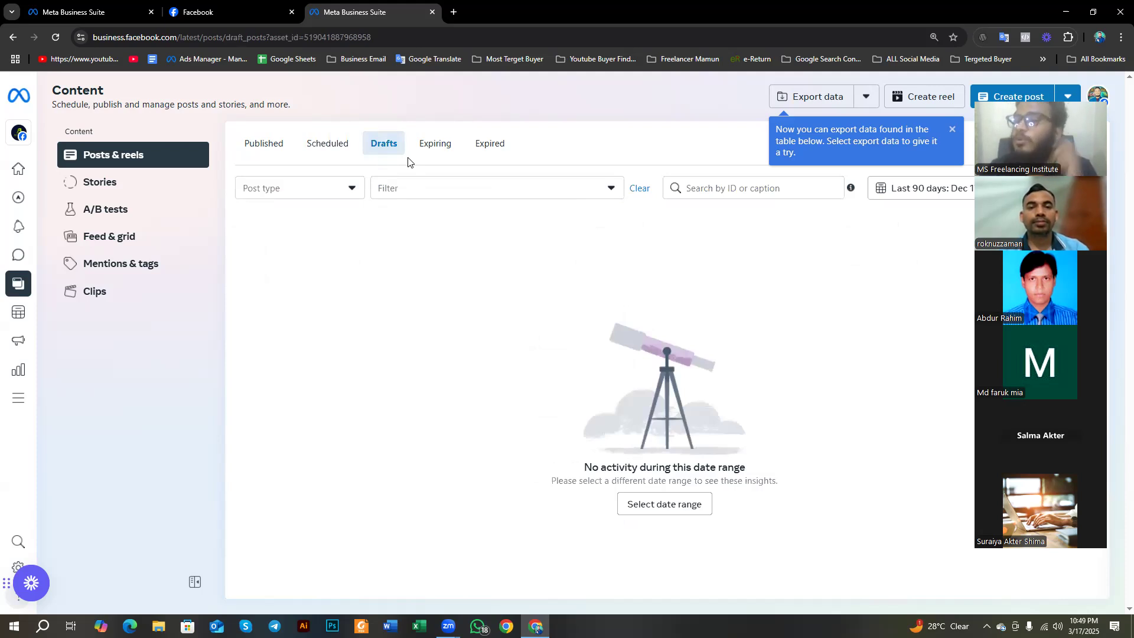
{"action": "left_click", "coordinate": [426, 148]}
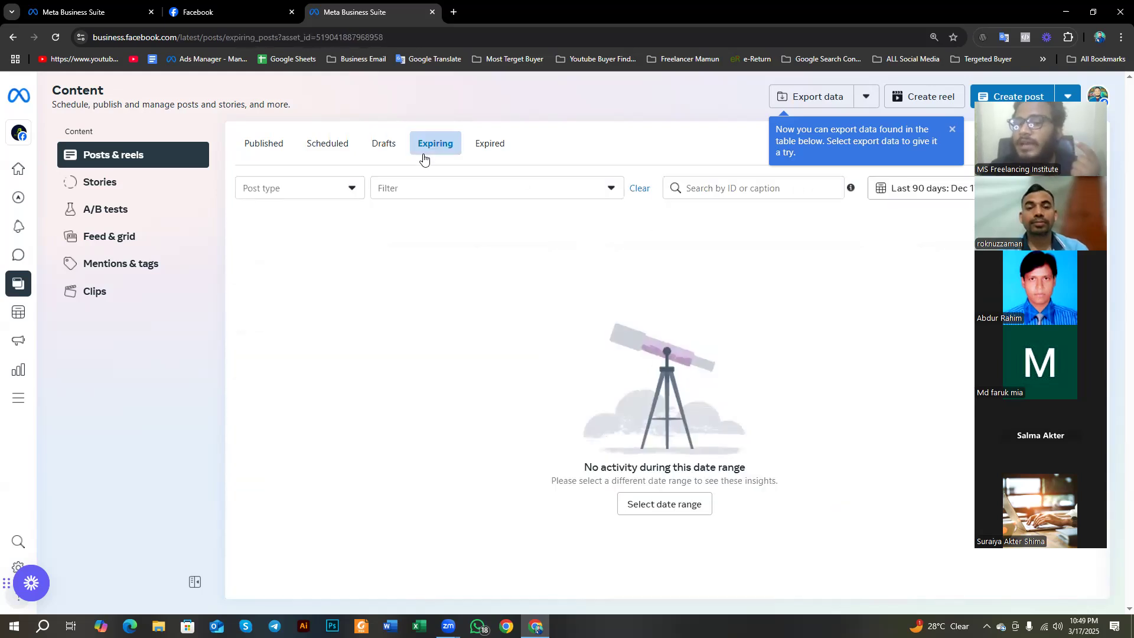
{"action": "left_click", "coordinate": [480, 153]}
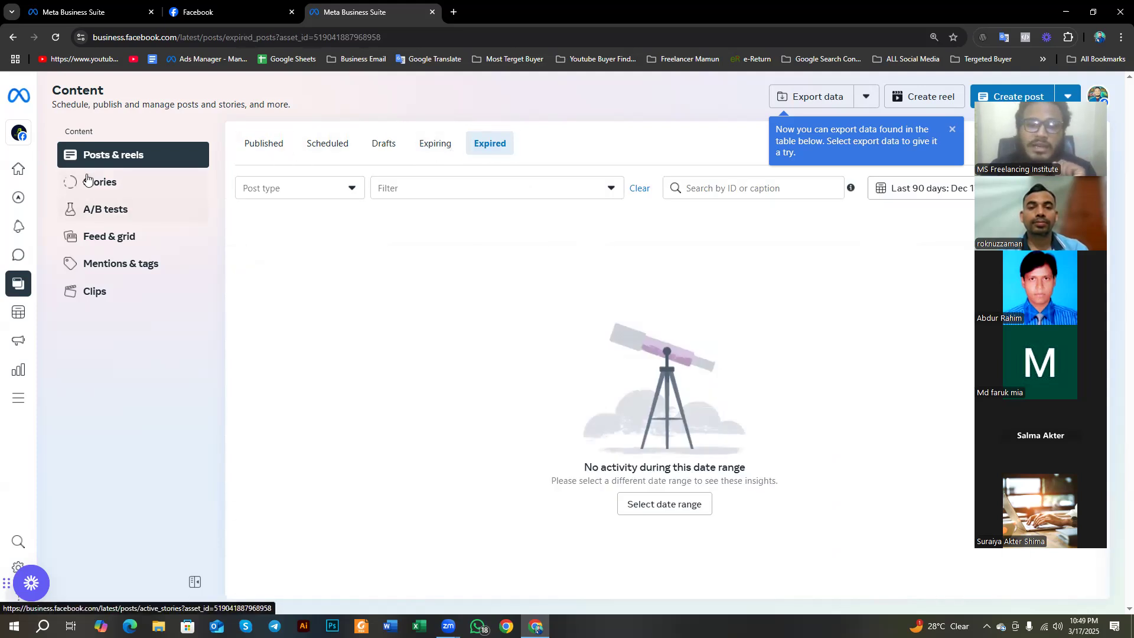
Step: View the page's active stories, open the A/B tests section, and return to the stories
{"action": "left_click", "coordinate": [111, 187]}
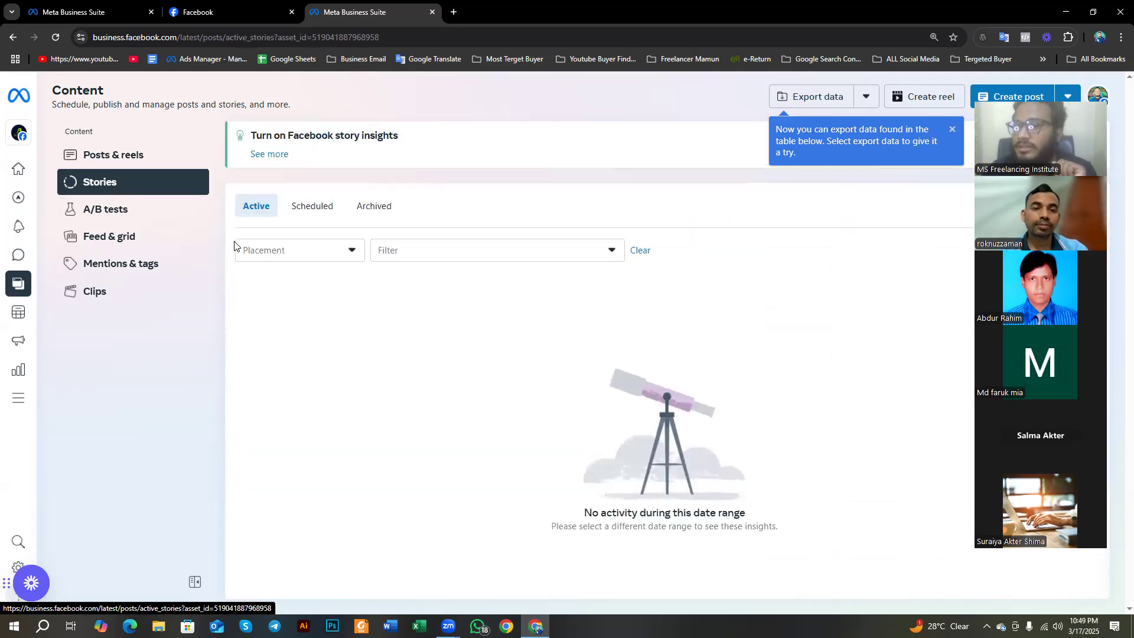
{"action": "left_click", "coordinate": [108, 210]}
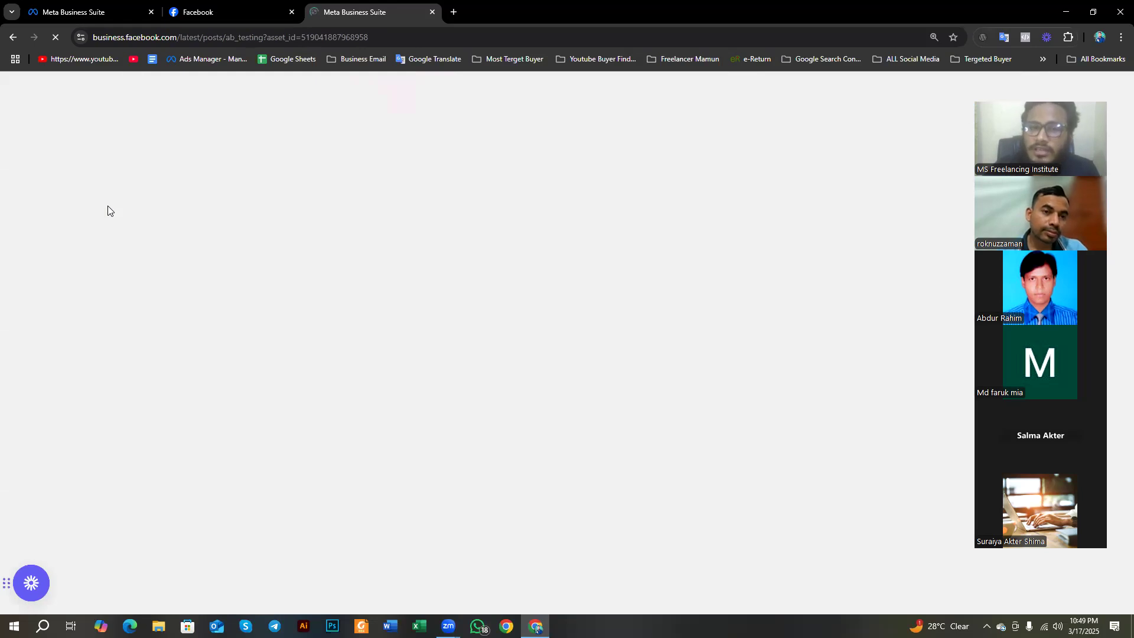
{"action": "left_click", "coordinate": [12, 39]}
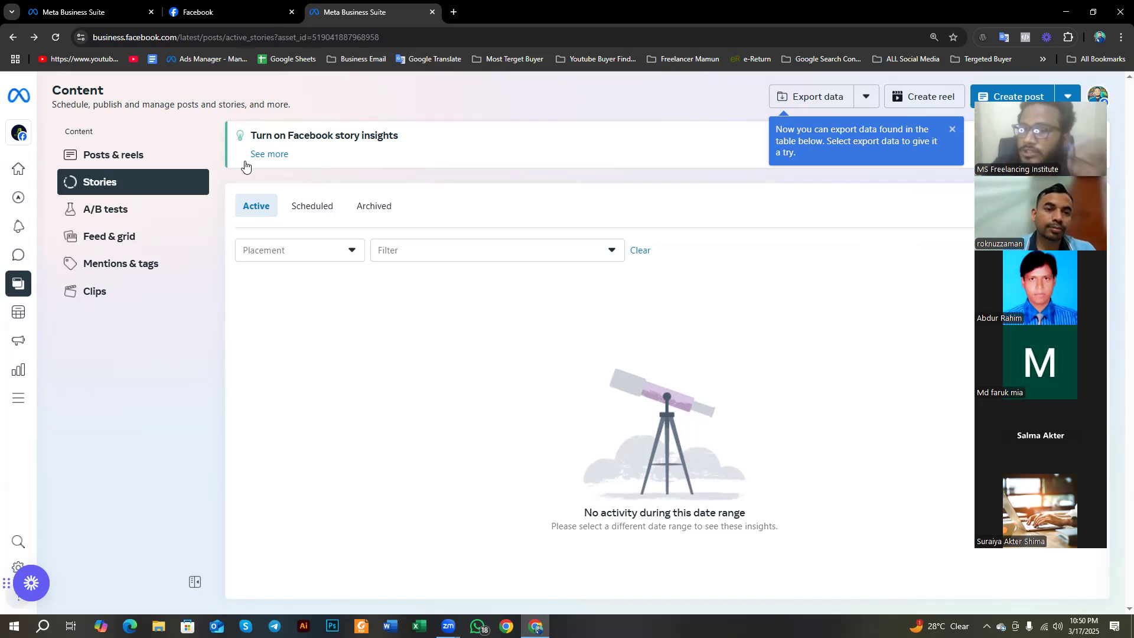
Step: Browse the Batch 01 page's posts in the Feed & grid section down to the oldest one and back up
{"action": "mouse_move", "coordinate": [27, 212]}
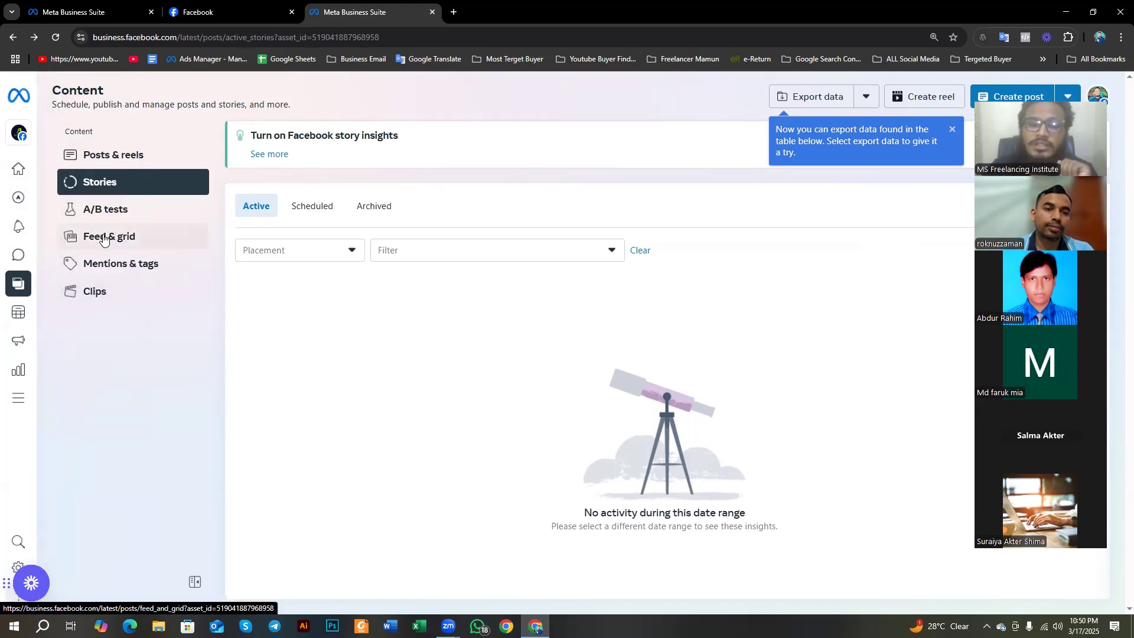
{"action": "left_click", "coordinate": [92, 238]}
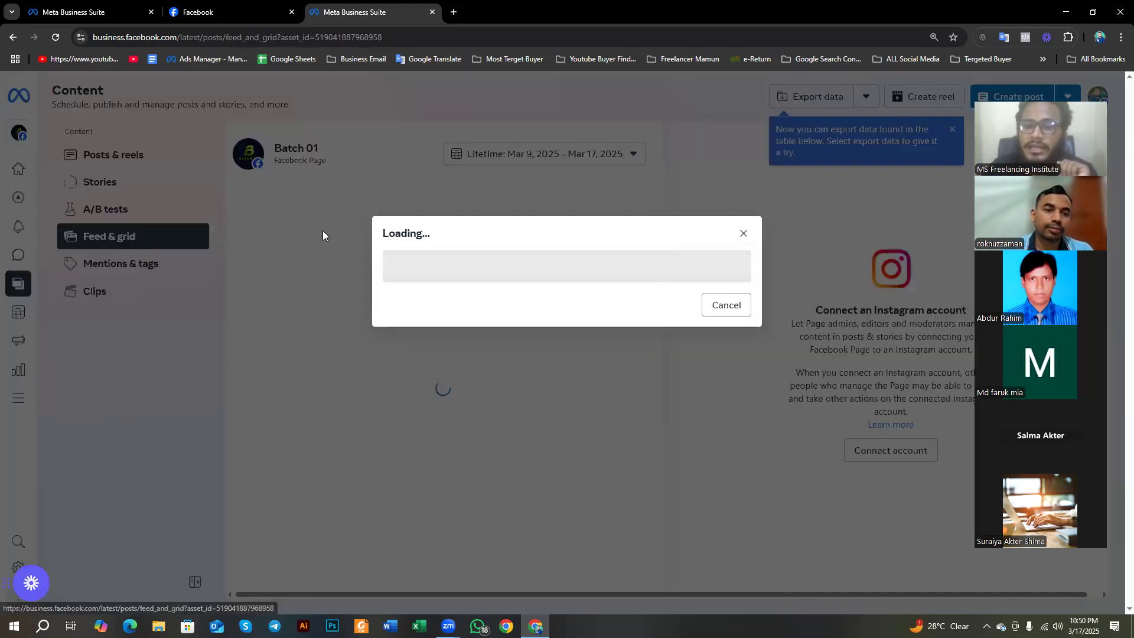
{"action": "scroll", "coordinate": [462, 313], "scroll_direction": "down", "scroll_amount": 15}
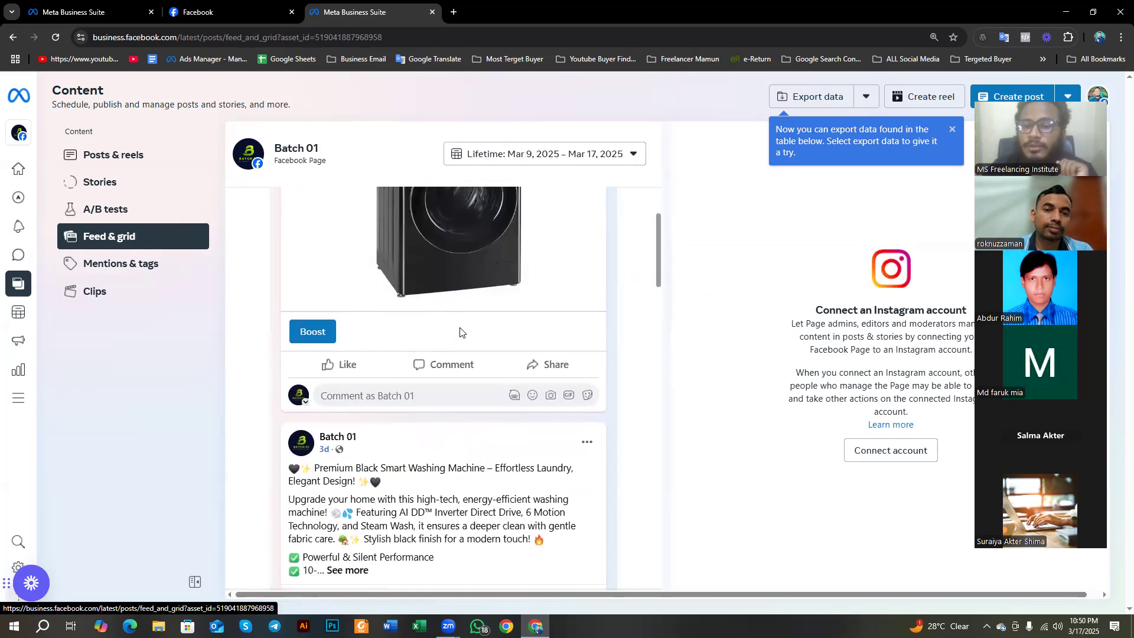
{"action": "scroll", "coordinate": [465, 353], "scroll_direction": "down", "scroll_amount": 10}
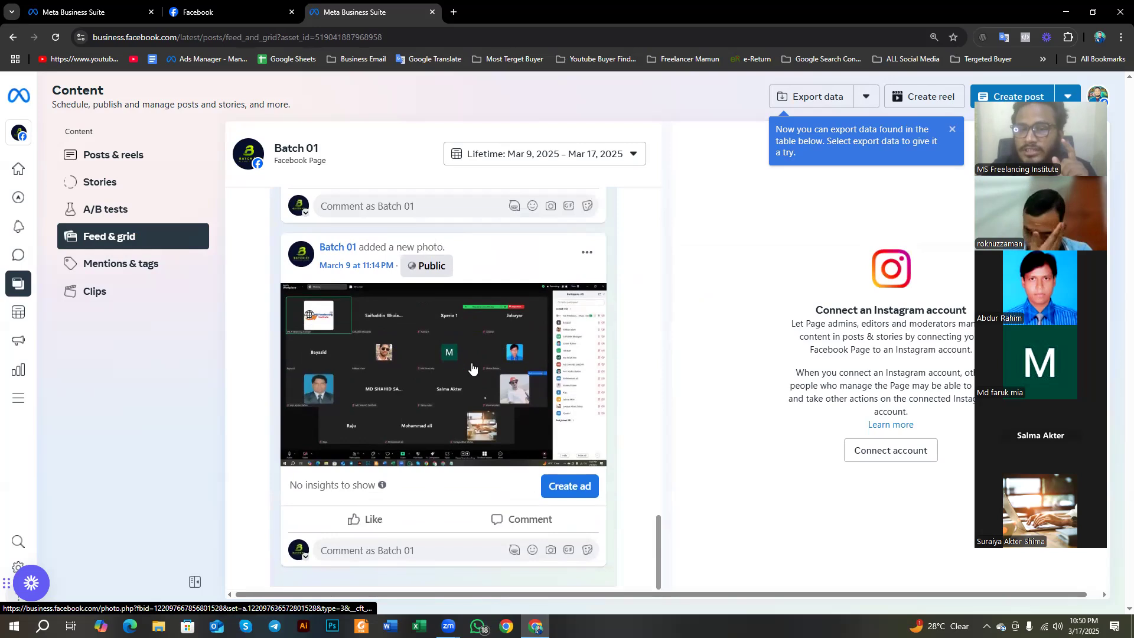
{"action": "scroll", "coordinate": [507, 400], "scroll_direction": "up", "scroll_amount": 10}
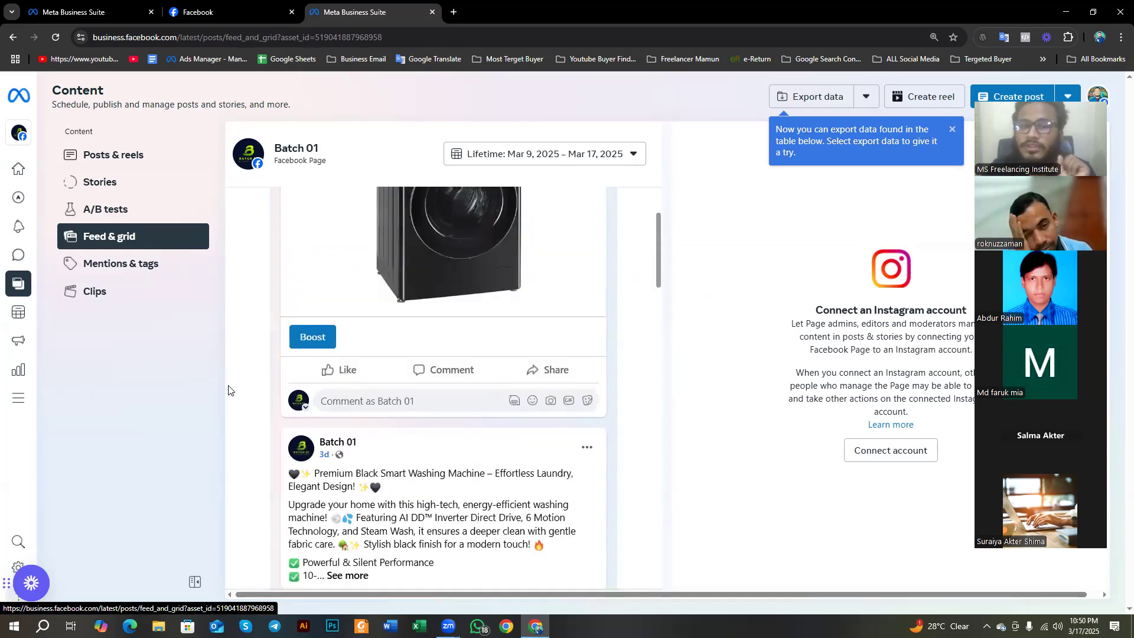
Step: View the Mentions & tags and Clips sections, dismiss the notice about the renamed Content tab, and return to Mentions & tags
{"action": "left_click", "coordinate": [108, 271]}
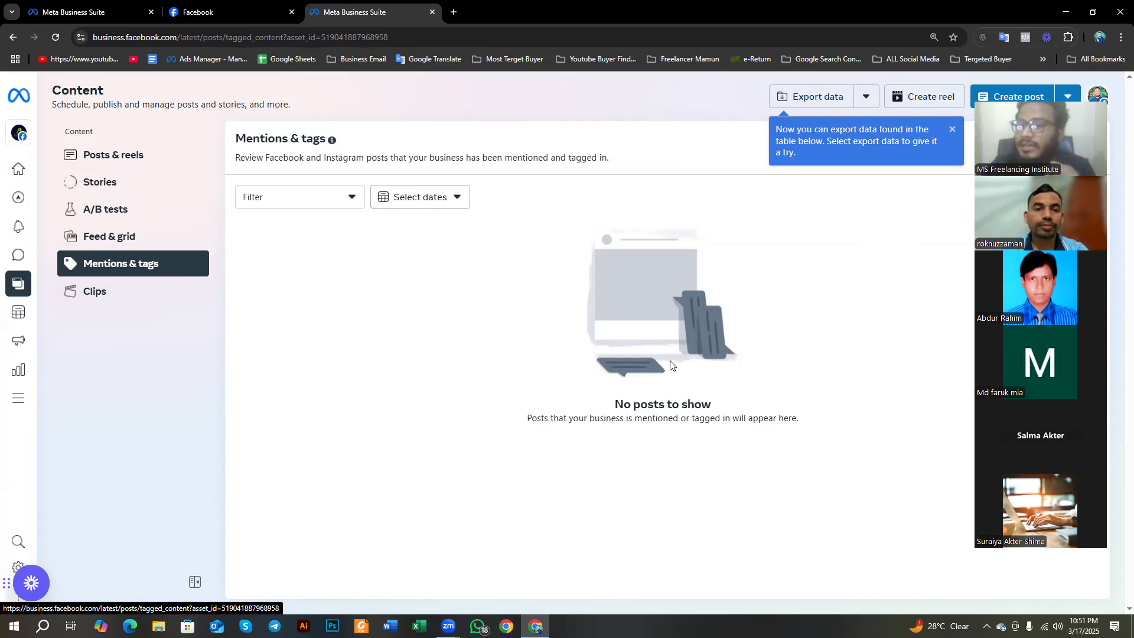
{"action": "left_click", "coordinate": [100, 303]}
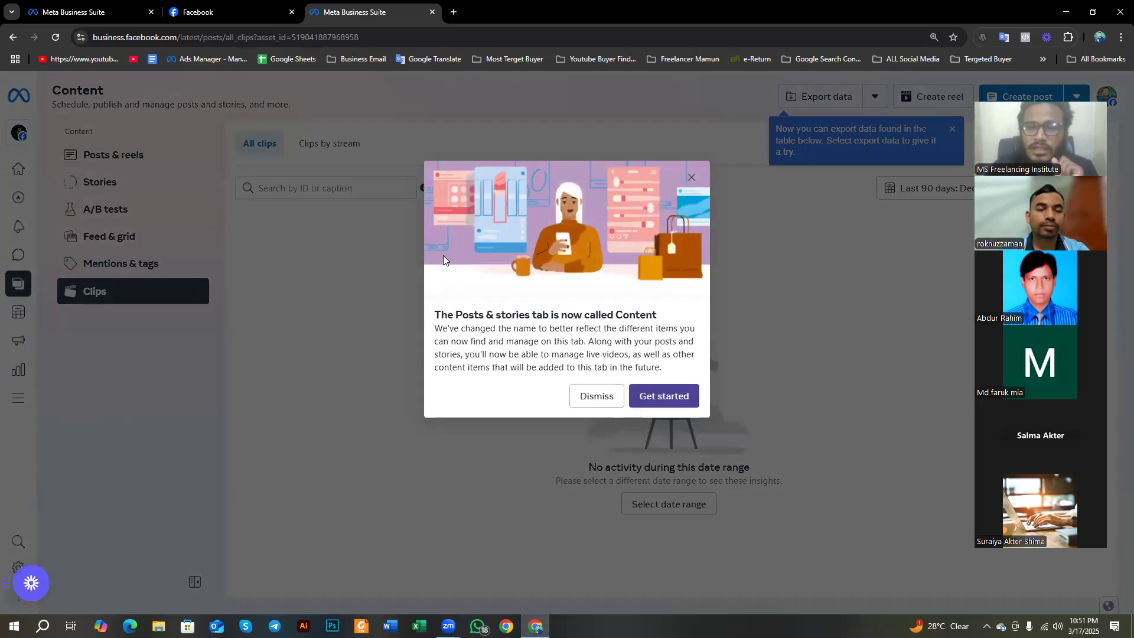
{"action": "left_click", "coordinate": [596, 396]}
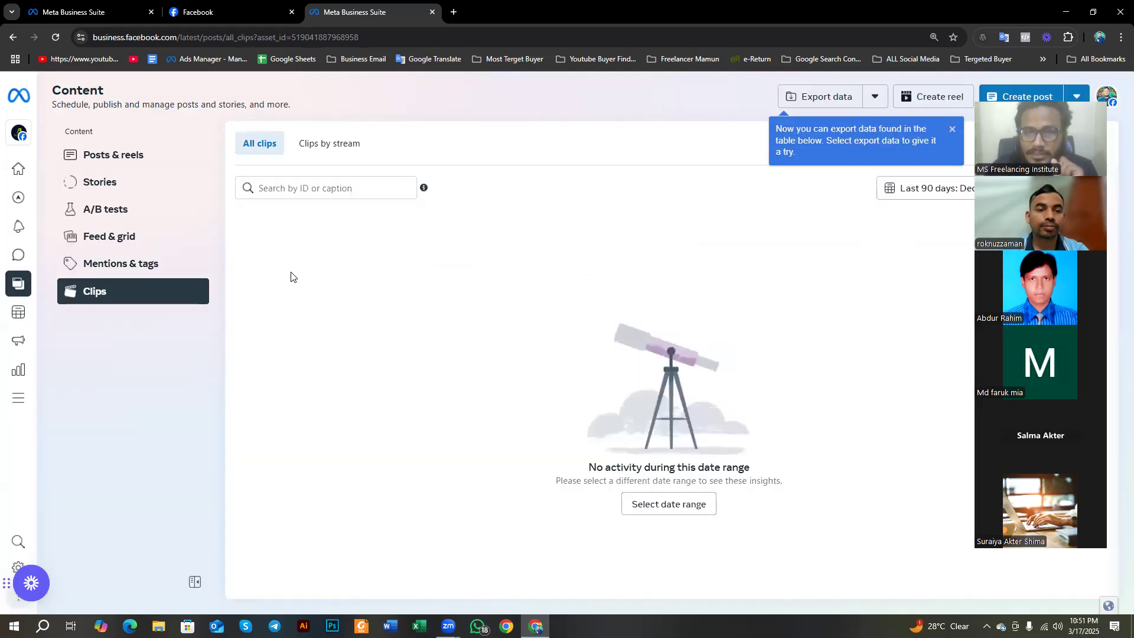
{"action": "left_click", "coordinate": [13, 37]}
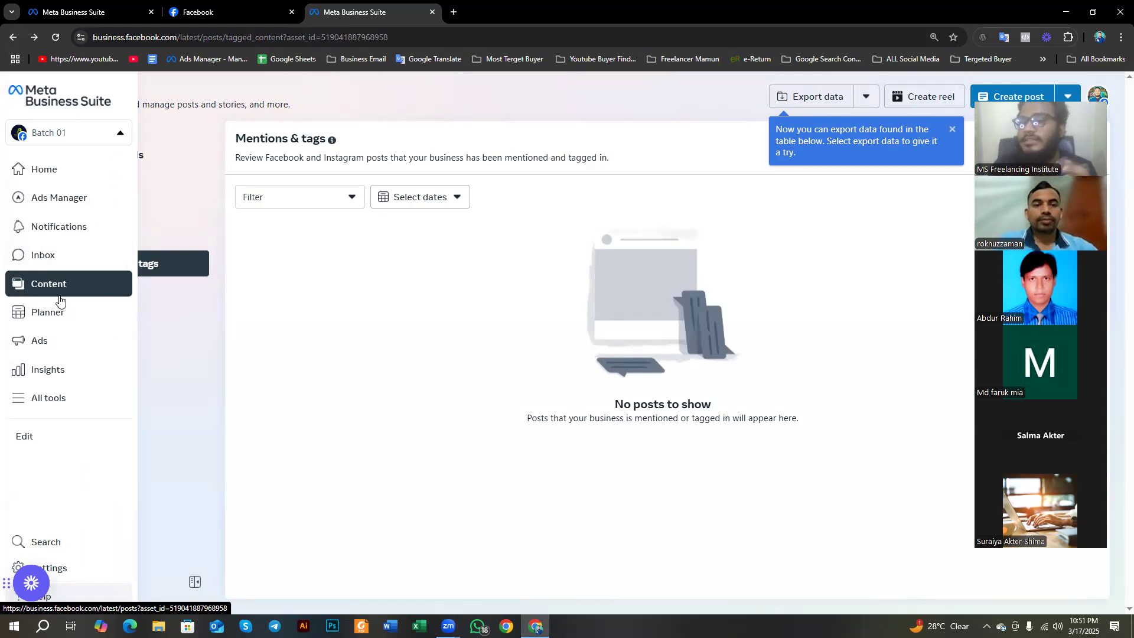
Step: View the Planner's weekly calendar and outline the days Mon 17 to Sat 22 in red on a temporary full-screen capture
{"action": "left_click", "coordinate": [69, 313]}
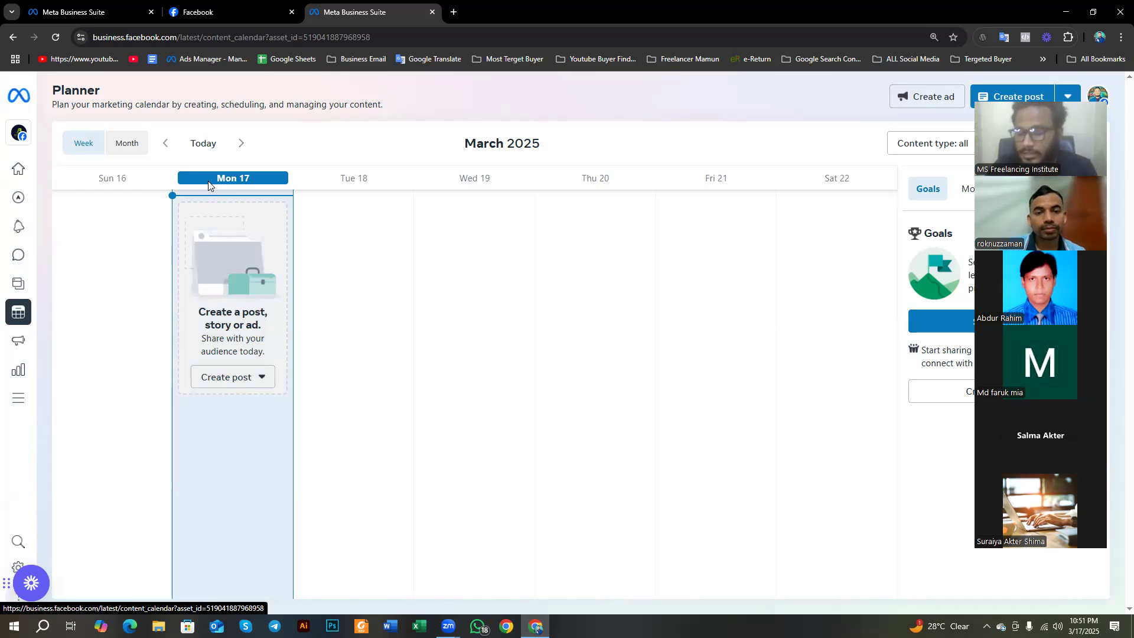
{"action": "key", "text": "Print"}
{"action": "left_click_drag", "start_coordinate": [1, 2], "coordinate": [1124, 629]}
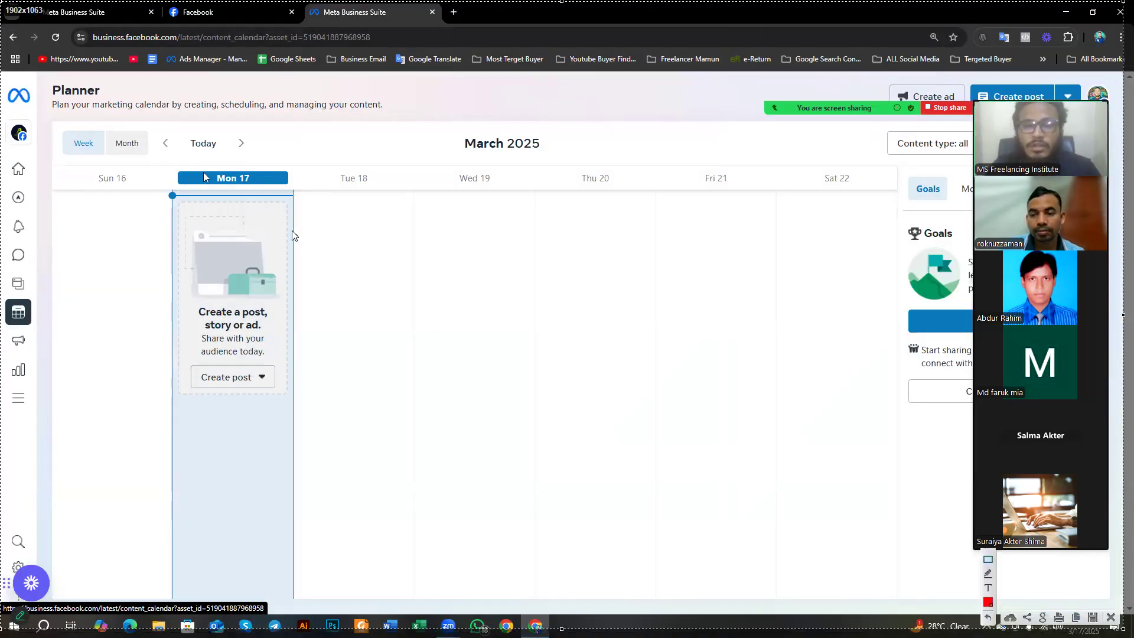
{"action": "mouse_move", "coordinate": [170, 164]}
{"action": "left_mouse_down"}
{"action": "mouse_move", "coordinate": [241, 195]}
{"action": "mouse_move", "coordinate": [296, 195]}
{"action": "left_mouse_up"}
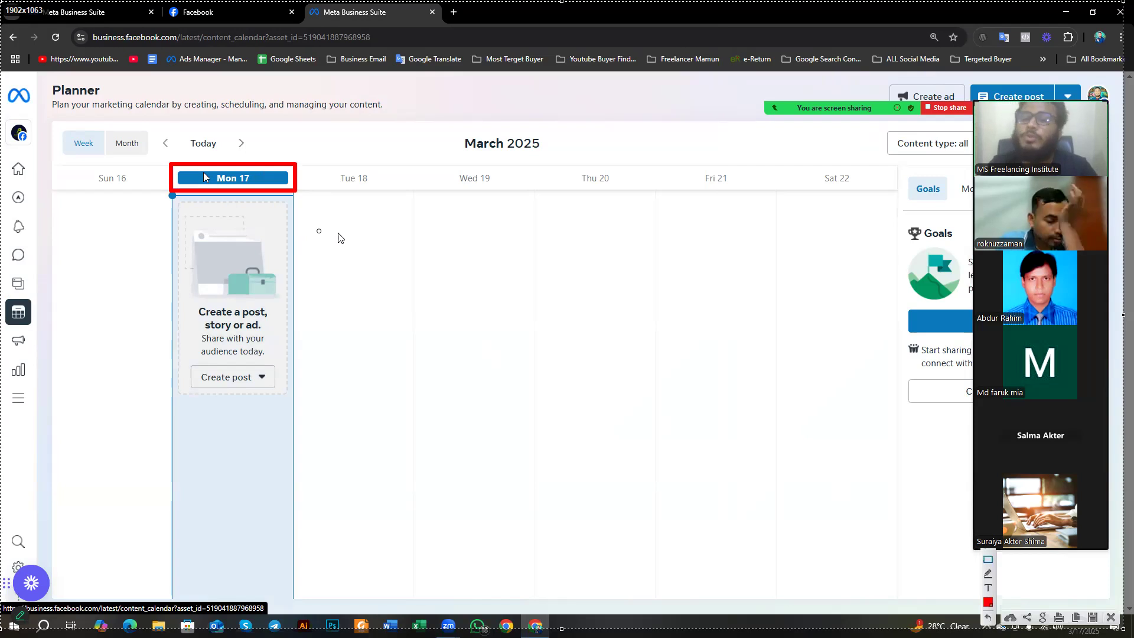
{"action": "mouse_move", "coordinate": [317, 151]}
{"action": "left_mouse_down"}
{"action": "mouse_move", "coordinate": [355, 198]}
{"action": "mouse_move", "coordinate": [399, 196]}
{"action": "left_mouse_up"}
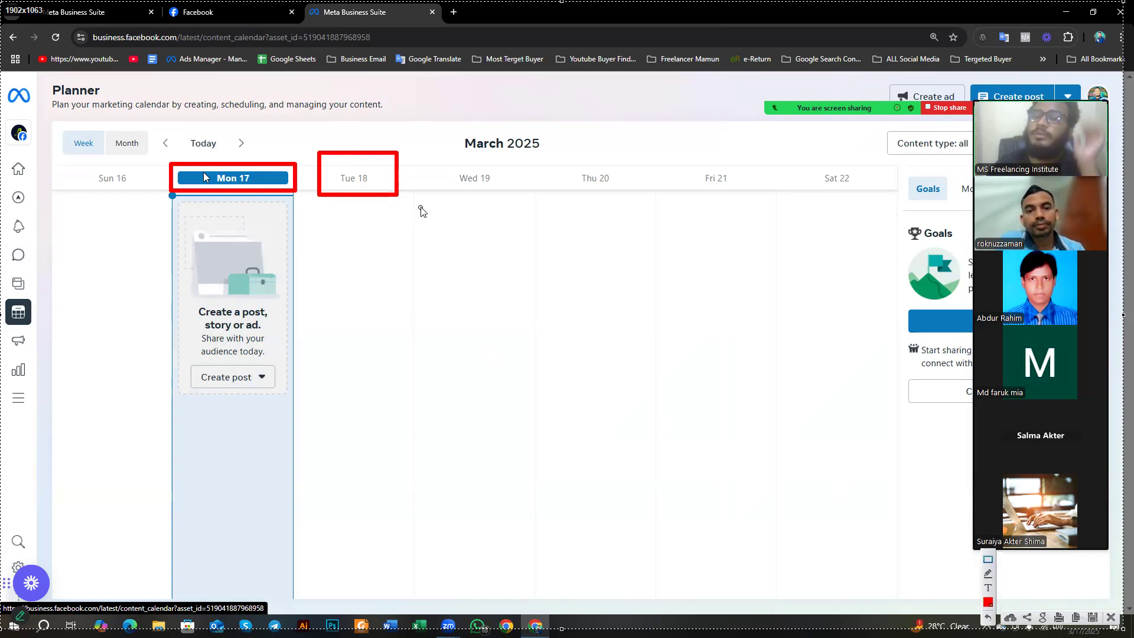
{"action": "left_click_drag", "start_coordinate": [418, 158], "coordinate": [518, 190]}
{"action": "left_click_drag", "start_coordinate": [569, 151], "coordinate": [630, 196]}
{"action": "mouse_move", "coordinate": [704, 155]}
{"action": "left_mouse_down"}
{"action": "mouse_move", "coordinate": [794, 183]}
{"action": "mouse_move", "coordinate": [814, 160]}
{"action": "mouse_move", "coordinate": [854, 184]}
{"action": "left_mouse_up"}
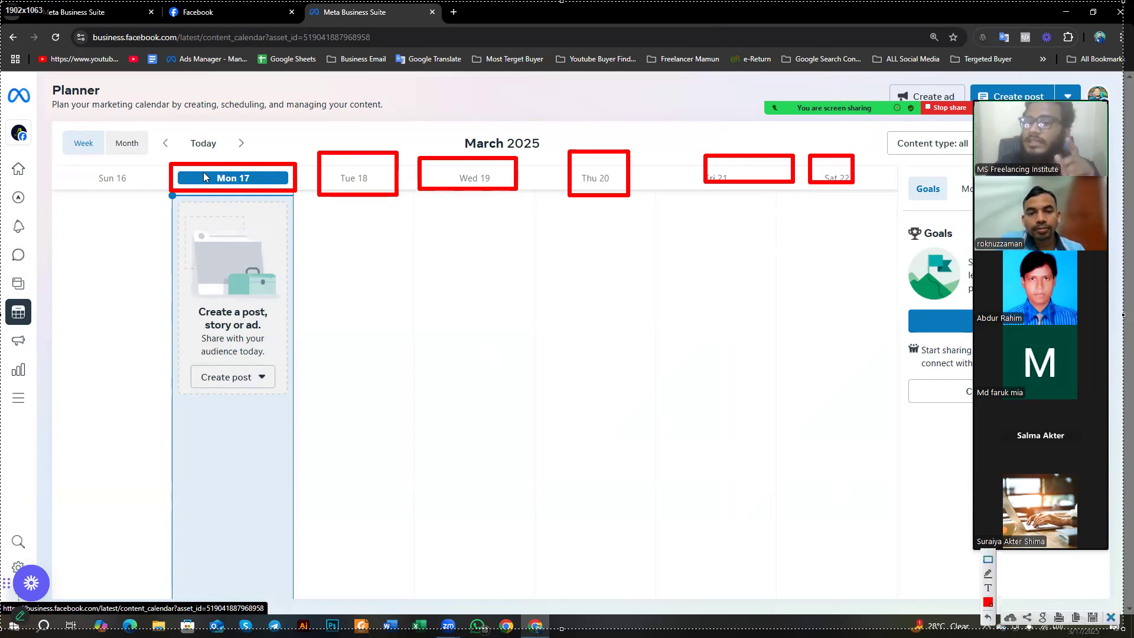
{"action": "key", "text": "Escape"}
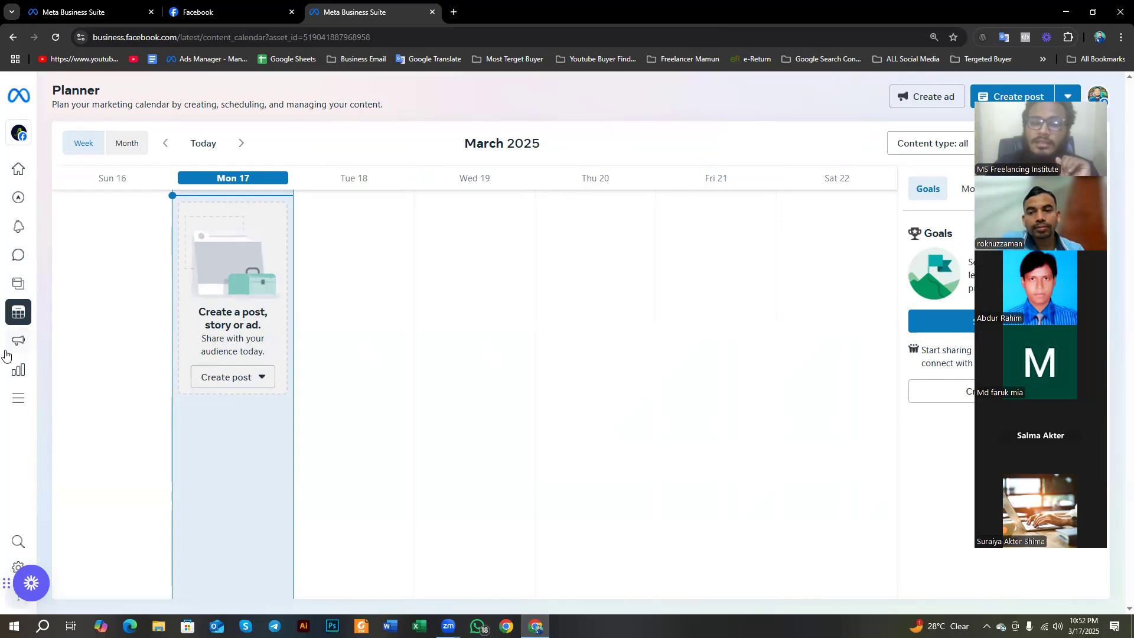
Step: Open the page's Insights and close the Goals notice, the last-week review and the remaining introductory dialog
{"action": "mouse_move", "coordinate": [16, 354]}
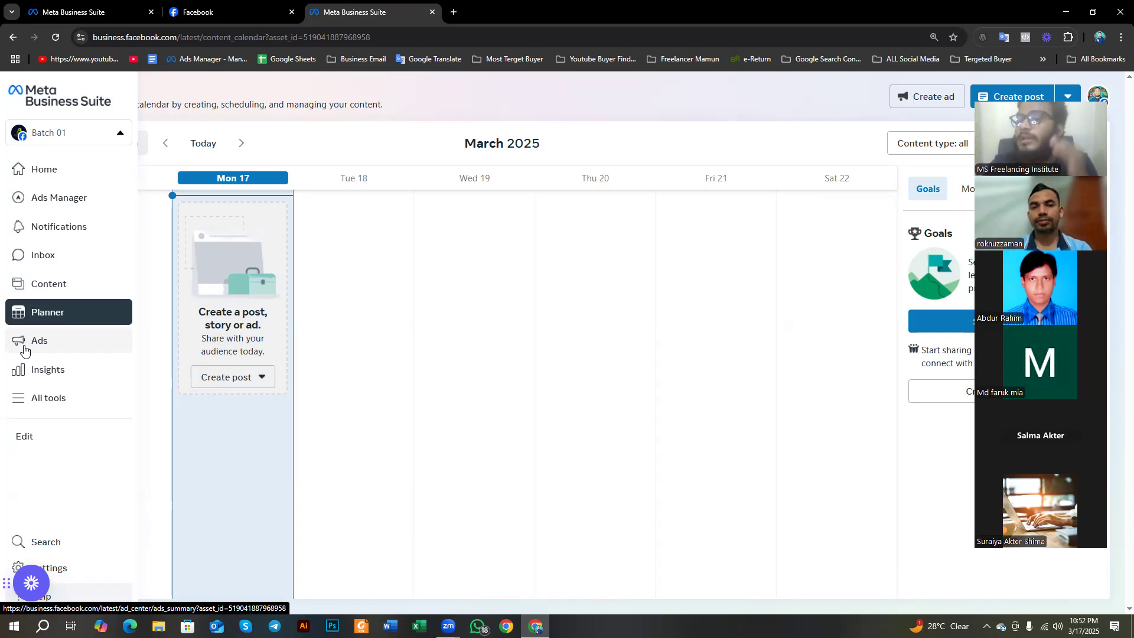
{"action": "mouse_move", "coordinate": [674, 464]}
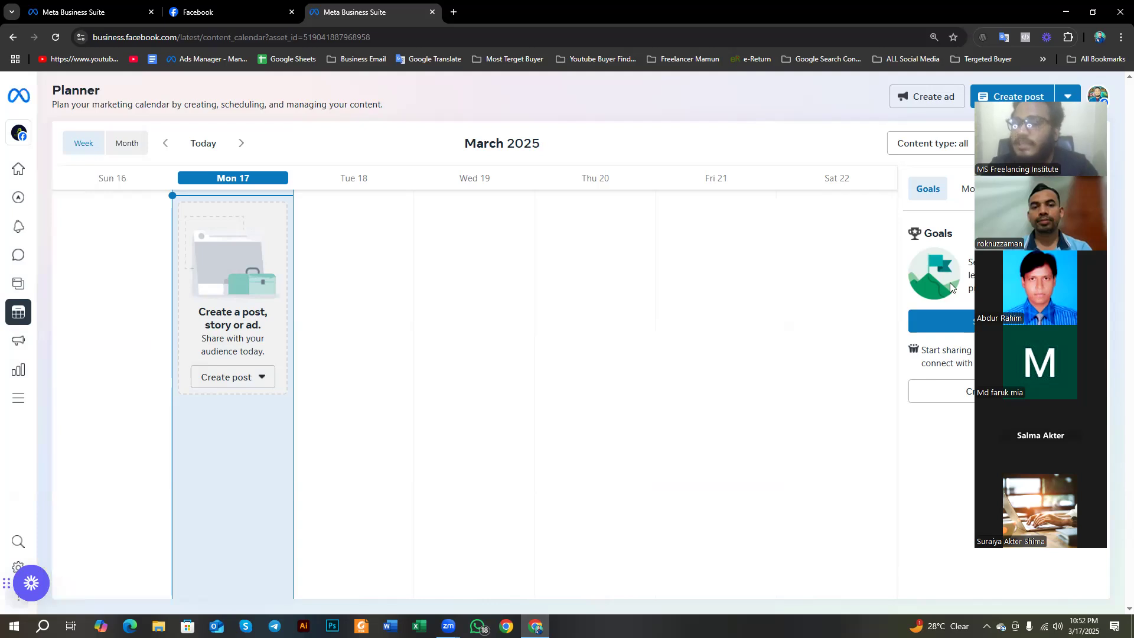
{"action": "left_click", "coordinate": [28, 376]}
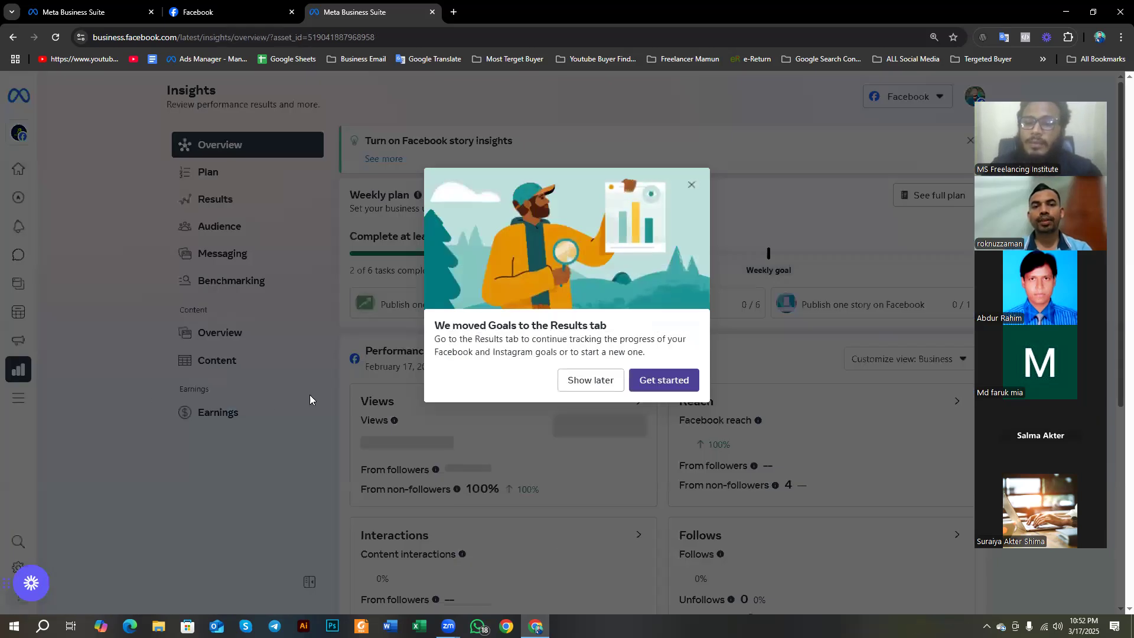
{"action": "left_click", "coordinate": [589, 377]}
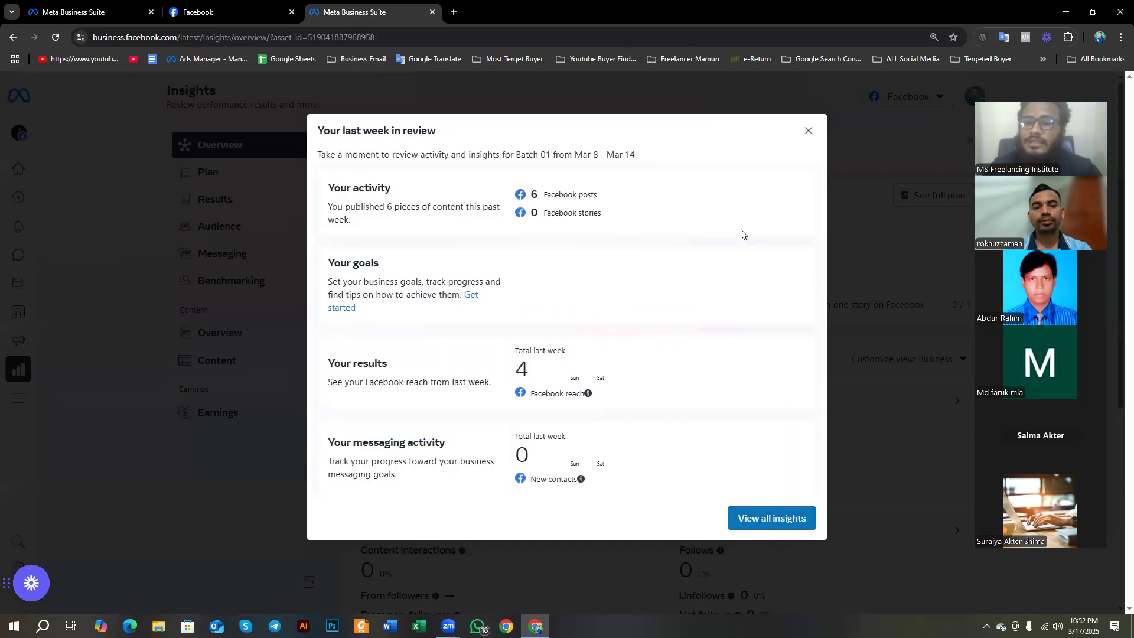
{"action": "left_click", "coordinate": [808, 132]}
{"action": "left_click", "coordinate": [691, 186]}
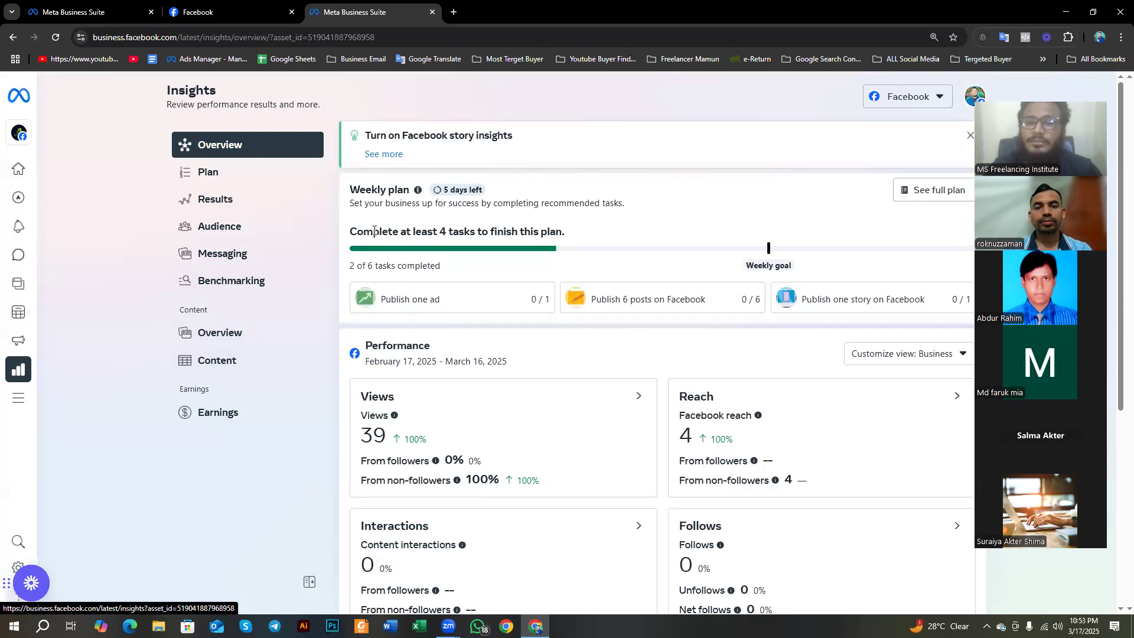
Step: Review the Insights overview, including the weekly plan, performance figures and recent content
{"action": "scroll", "coordinate": [372, 195], "scroll_direction": "down", "scroll_amount": 3}
{"action": "scroll", "coordinate": [389, 220], "scroll_direction": "up", "scroll_amount": 2}
{"action": "scroll", "coordinate": [390, 266], "scroll_direction": "down", "scroll_amount": 4}
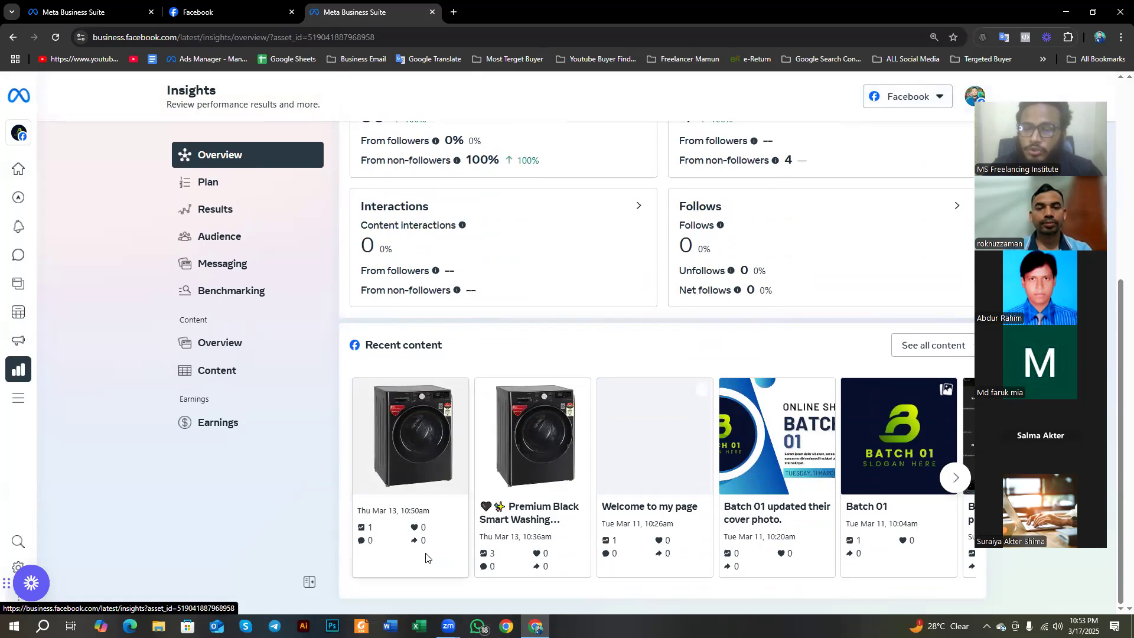
{"action": "scroll", "coordinate": [406, 539], "scroll_direction": "up", "scroll_amount": 5}
Step: View the page's Earnings overview in Insights and dismiss the weekly plan notice
{"action": "mouse_move", "coordinate": [34, 378]}
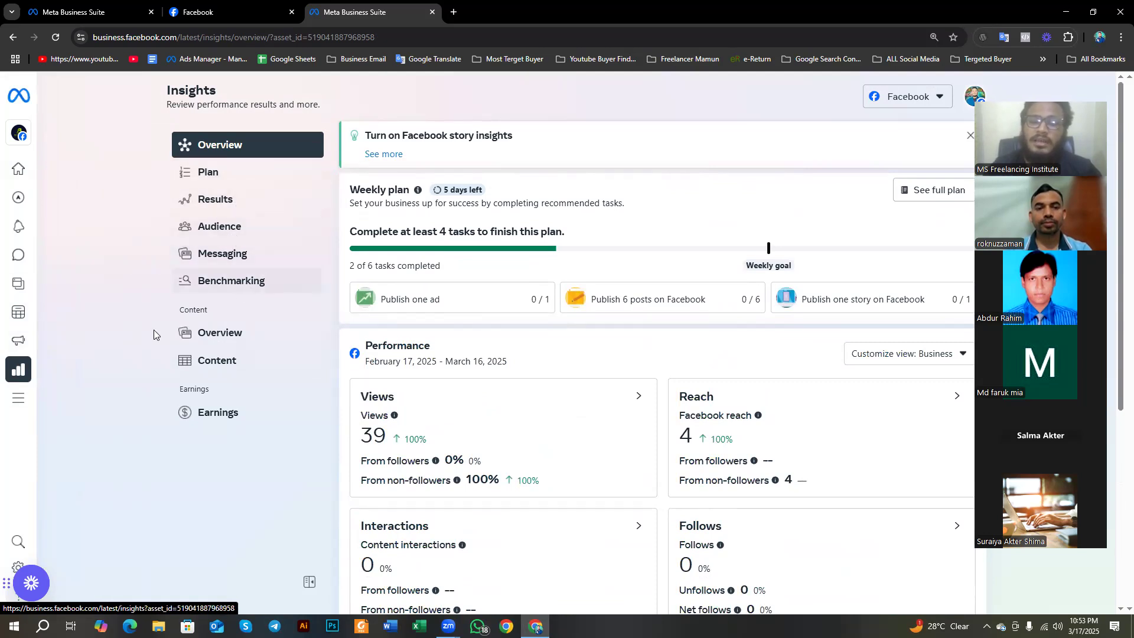
{"action": "left_click", "coordinate": [208, 416]}
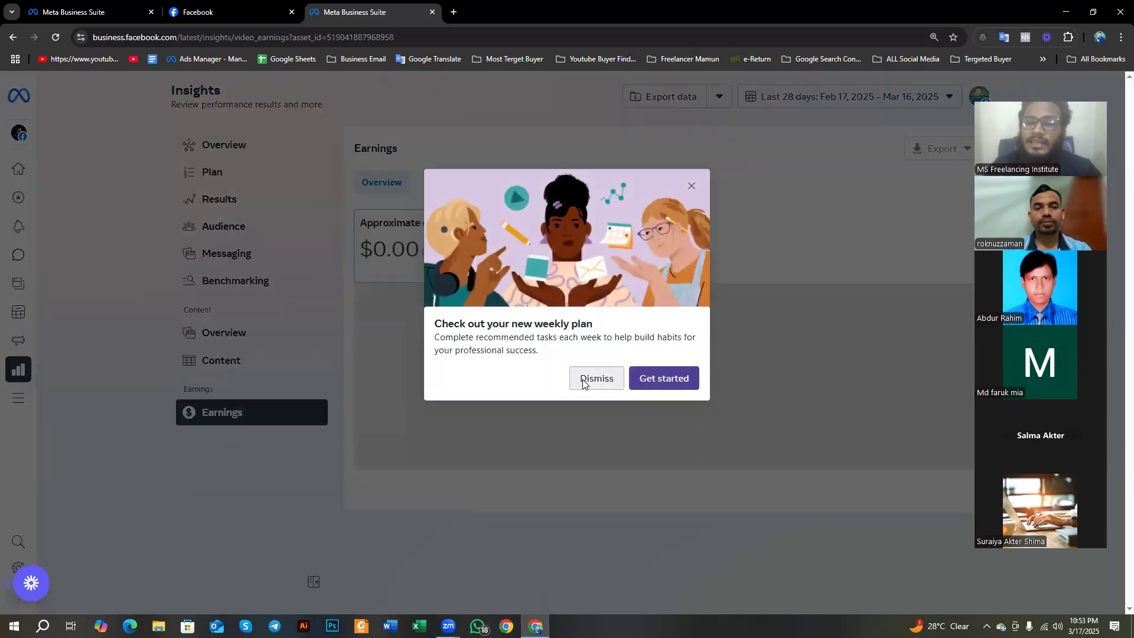
{"action": "left_click", "coordinate": [584, 385]}
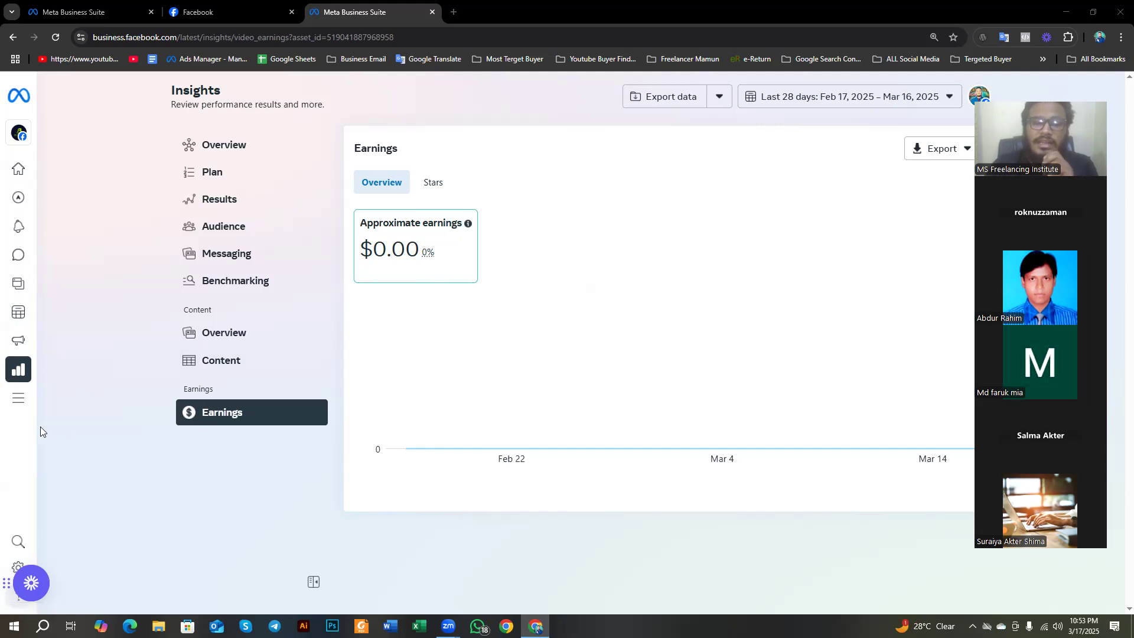
Step: Open the list of all available Business Suite tools
{"action": "mouse_move", "coordinate": [20, 403]}
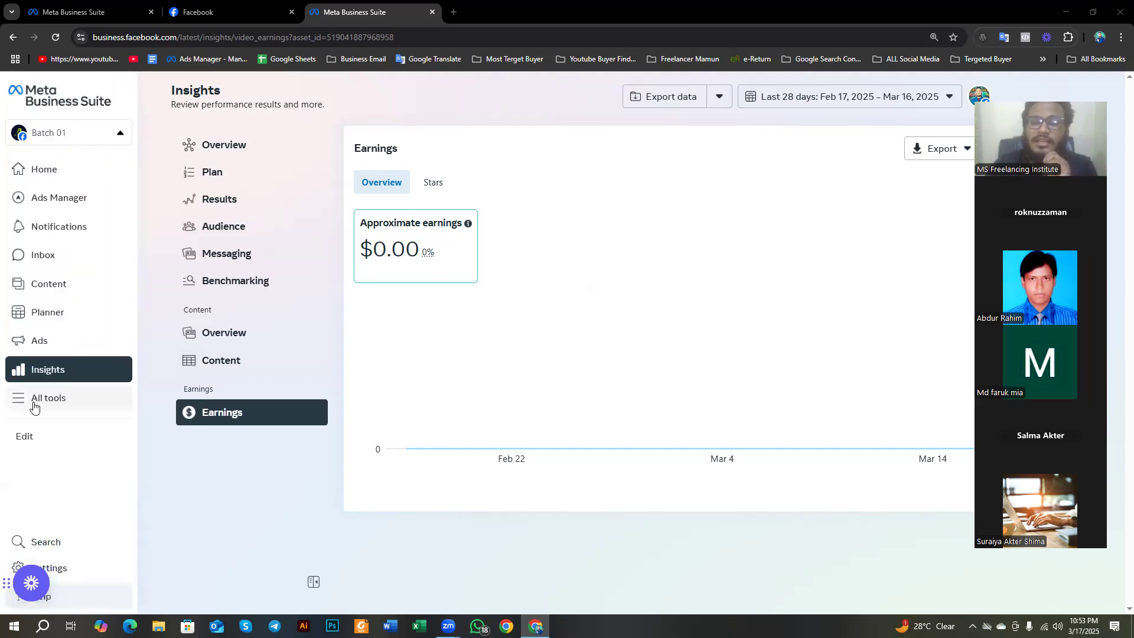
{"action": "left_click", "coordinate": [35, 406]}
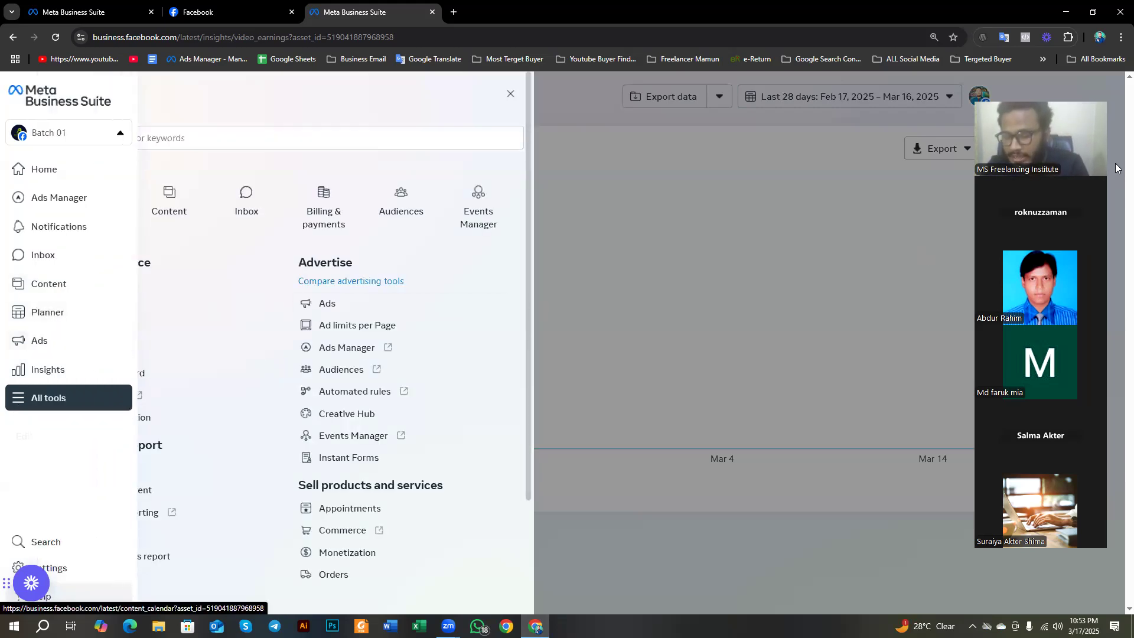
{"action": "key", "text": "Print"}
{"action": "left_click_drag", "start_coordinate": [462, 183], "coordinate": [510, 246]}
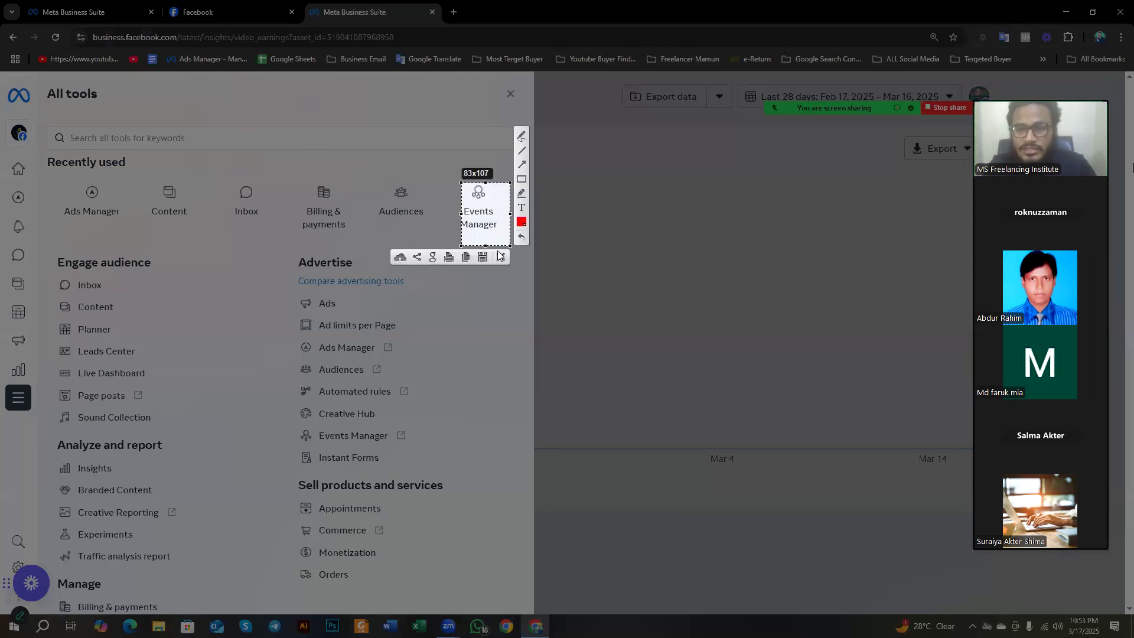
{"action": "left_click", "coordinate": [499, 258]}
Step: Capture the full screen and outline Ads Manager, Content, Inbox, Billing & payments, Audiences and Events Manager among the recently used tools in red
{"action": "scroll", "coordinate": [498, 275], "scroll_direction": "down", "scroll_amount": 2}
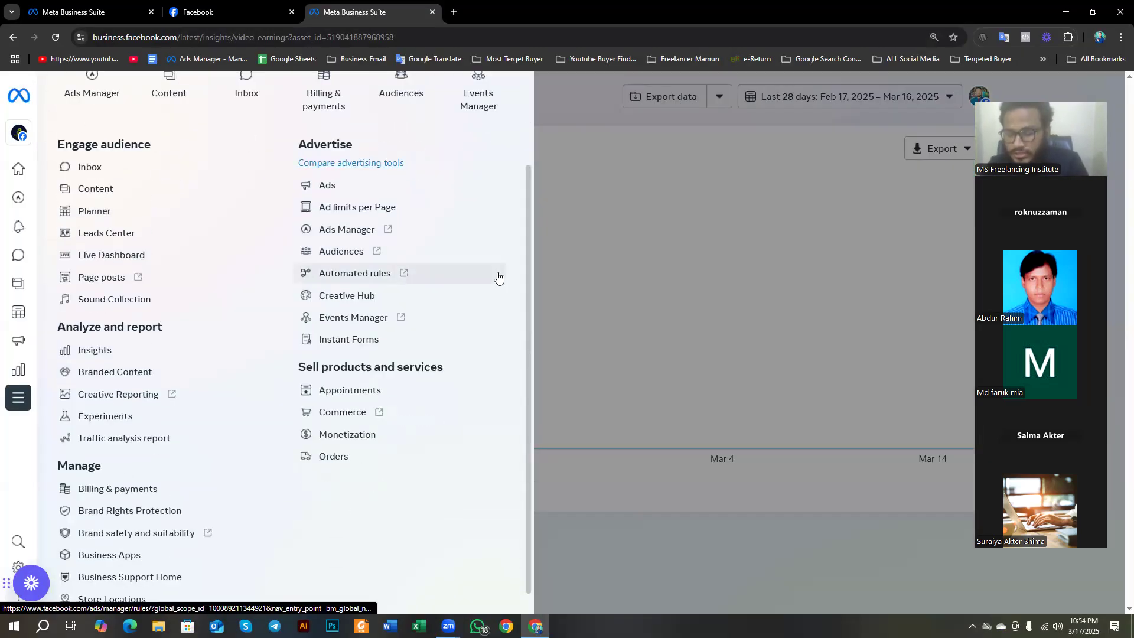
{"action": "key", "text": "Print"}
{"action": "key", "text": "ctrl+a"}
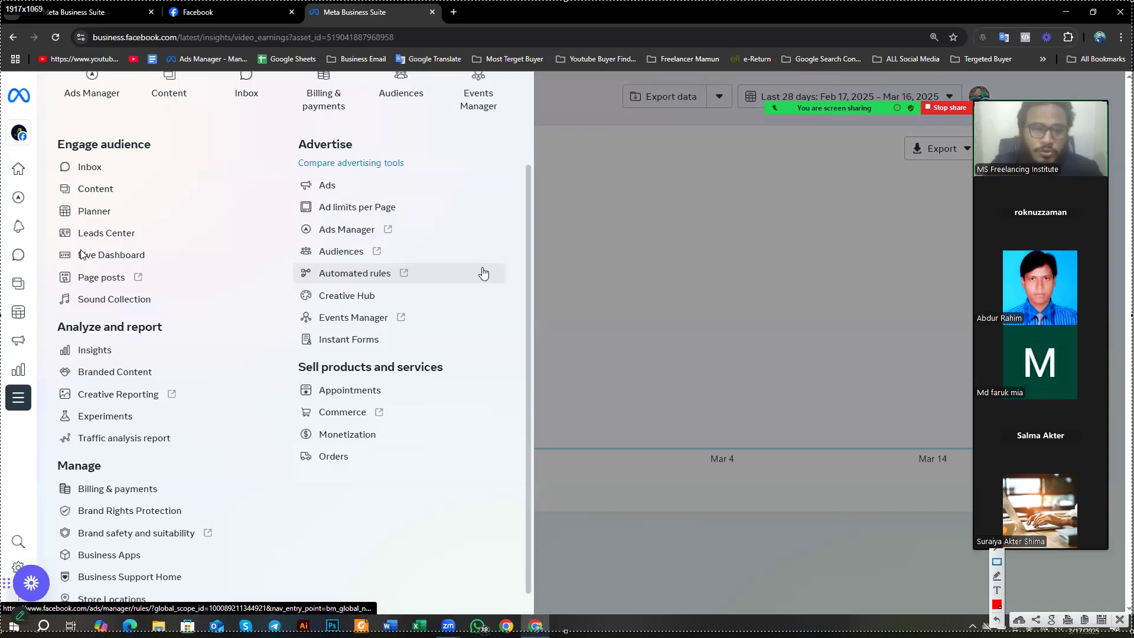
{"action": "left_click_drag", "start_coordinate": [60, 67], "coordinate": [113, 102]}
{"action": "left_click_drag", "start_coordinate": [140, 67], "coordinate": [199, 103]}
{"action": "left_click_drag", "start_coordinate": [221, 64], "coordinate": [303, 108]}
{"action": "mouse_move", "coordinate": [308, 65]}
{"action": "left_mouse_down"}
{"action": "mouse_move", "coordinate": [319, 115]}
{"action": "mouse_move", "coordinate": [336, 124]}
{"action": "left_mouse_up"}
{"action": "left_click_drag", "start_coordinate": [368, 64], "coordinate": [407, 113]}
{"action": "left_click_drag", "start_coordinate": [454, 61], "coordinate": [503, 135]}
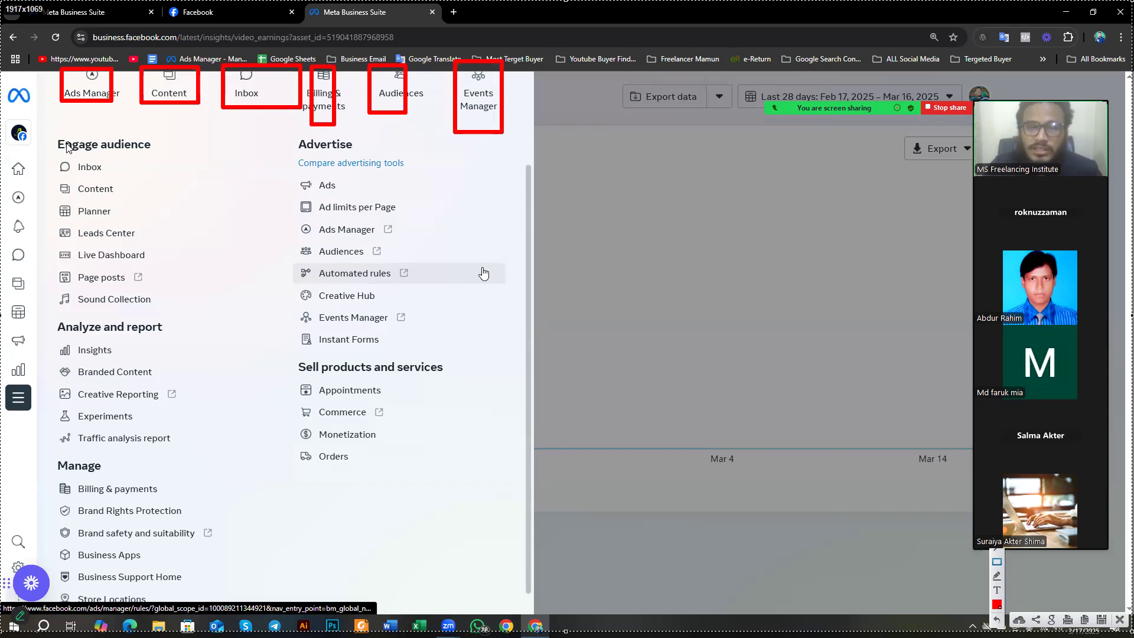
Step: Mark Inbox, Content, Planner, Leads Center, Live Dashboard and Page posts under Engage audience with red rectangles on the capture
{"action": "left_click_drag", "start_coordinate": [50, 144], "coordinate": [123, 173]}
{"action": "mouse_move", "coordinate": [56, 185]}
{"action": "left_mouse_down"}
{"action": "mouse_move", "coordinate": [107, 213]}
{"action": "mouse_move", "coordinate": [66, 228]}
{"action": "mouse_move", "coordinate": [161, 232]}
{"action": "left_mouse_up"}
{"action": "left_click_drag", "start_coordinate": [61, 241], "coordinate": [165, 255]}
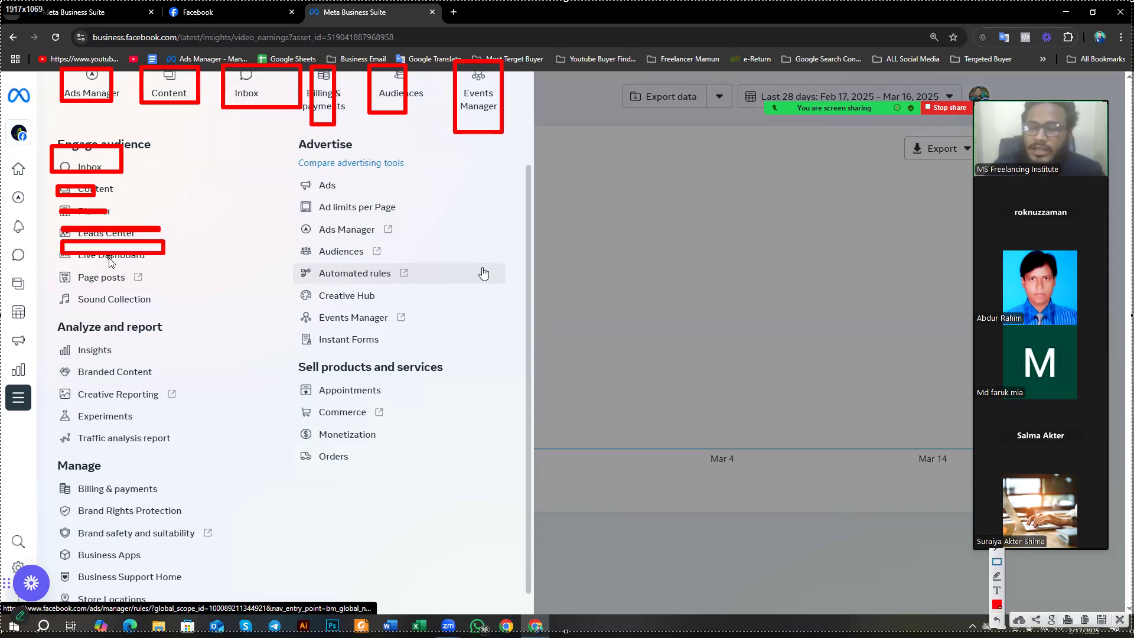
{"action": "mouse_move", "coordinate": [53, 266]}
{"action": "left_mouse_down"}
{"action": "mouse_move", "coordinate": [70, 281]}
{"action": "mouse_move", "coordinate": [149, 293]}
{"action": "left_mouse_up"}
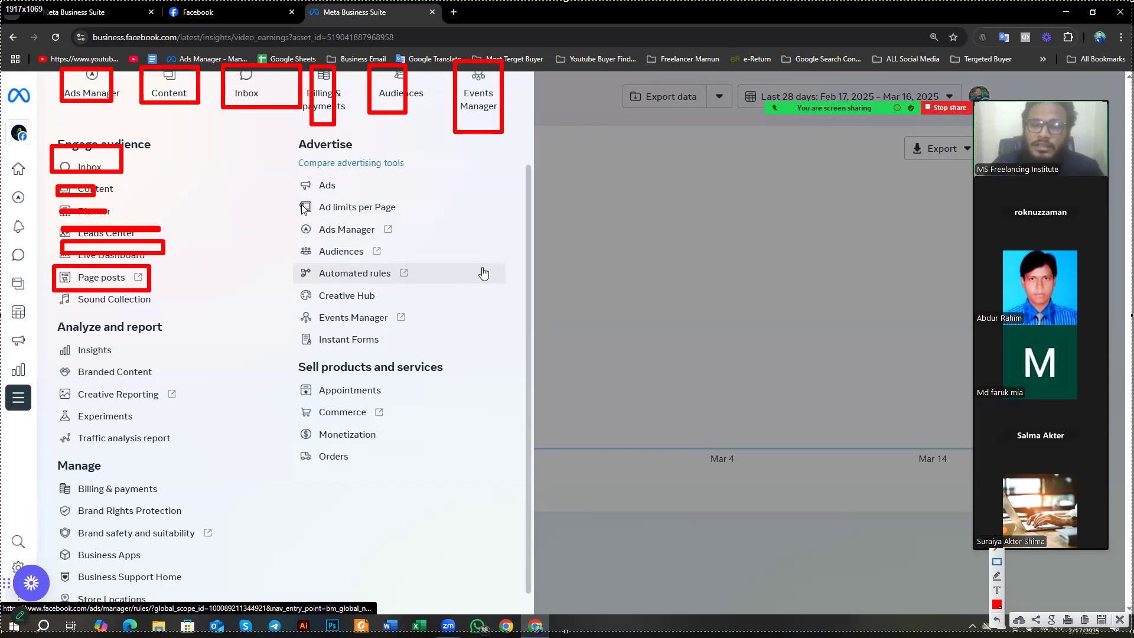
Step: Outline Ad limits per Page, Monetization, Commerce, Traffic analysis report and the whole tools list in red, then close the capture
{"action": "left_click_drag", "start_coordinate": [298, 199], "coordinate": [405, 213]}
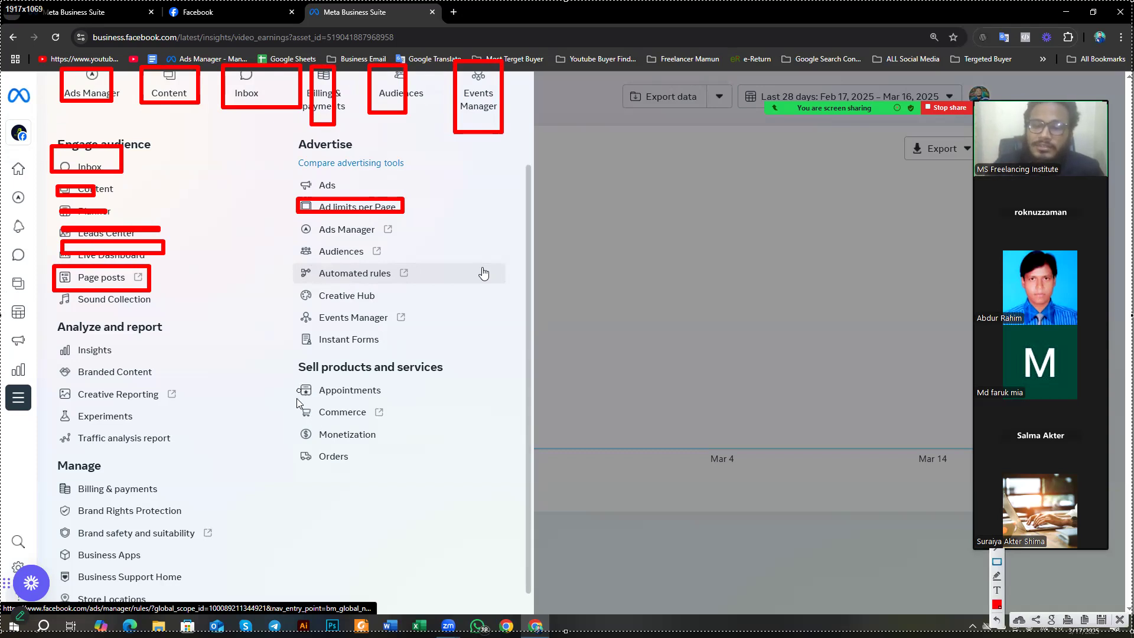
{"action": "left_click_drag", "start_coordinate": [296, 429], "coordinate": [395, 446]}
{"action": "left_click_drag", "start_coordinate": [294, 405], "coordinate": [400, 423]}
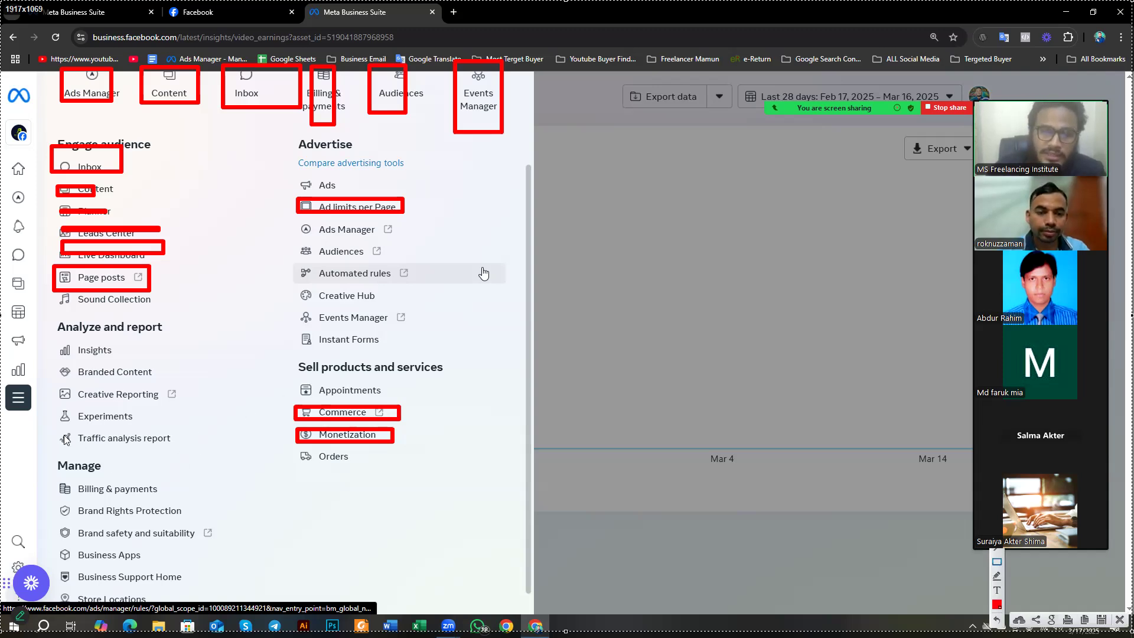
{"action": "mouse_move", "coordinate": [57, 431]}
{"action": "left_mouse_down"}
{"action": "mouse_move", "coordinate": [210, 458]}
{"action": "mouse_move", "coordinate": [185, 454]}
{"action": "left_mouse_up"}
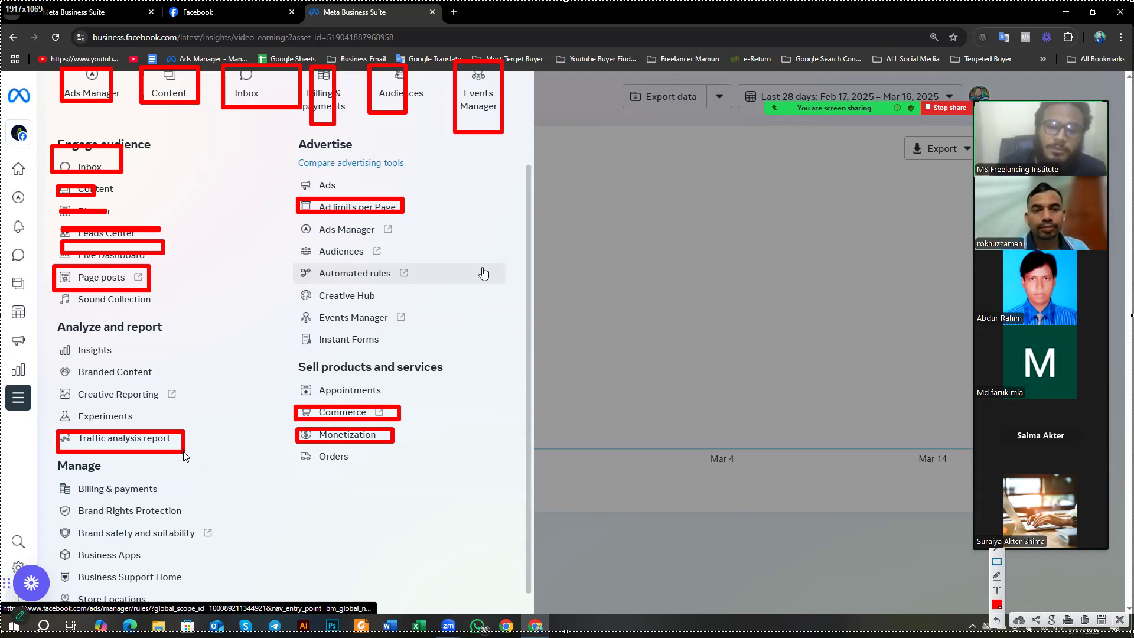
{"action": "mouse_move", "coordinate": [40, 94]}
{"action": "left_mouse_down"}
{"action": "mouse_move", "coordinate": [303, 520]}
{"action": "mouse_move", "coordinate": [517, 611]}
{"action": "left_mouse_up"}
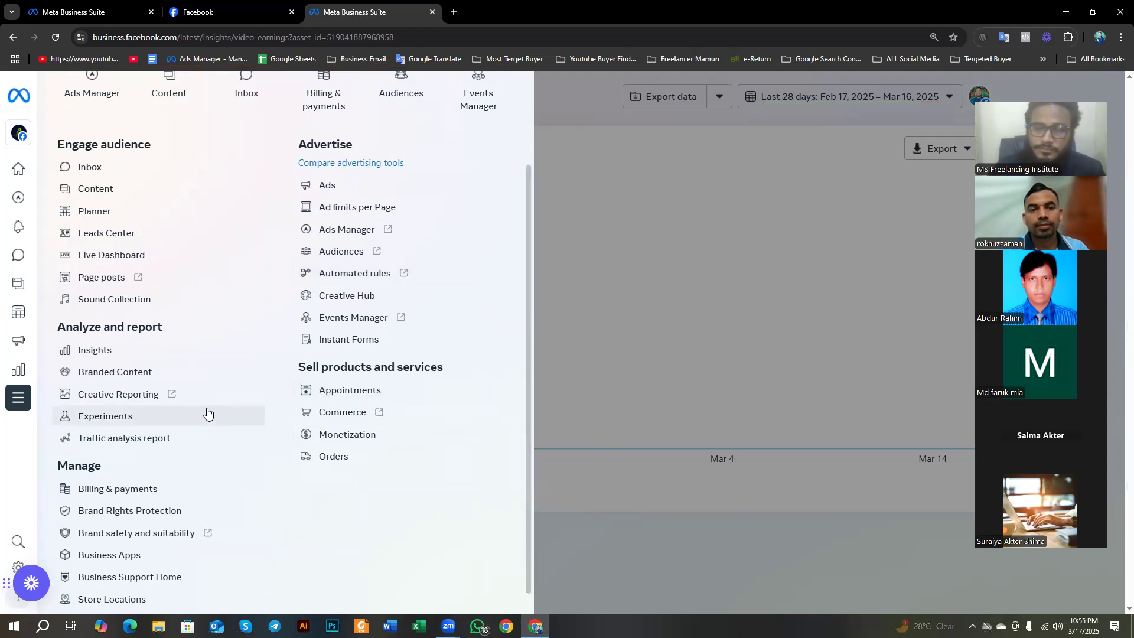
Step: Open the Business Suite settings and review the Profiles list and the Authorizations and verifications page
{"action": "scroll", "coordinate": [207, 410], "scroll_direction": "down", "scroll_amount": 1}
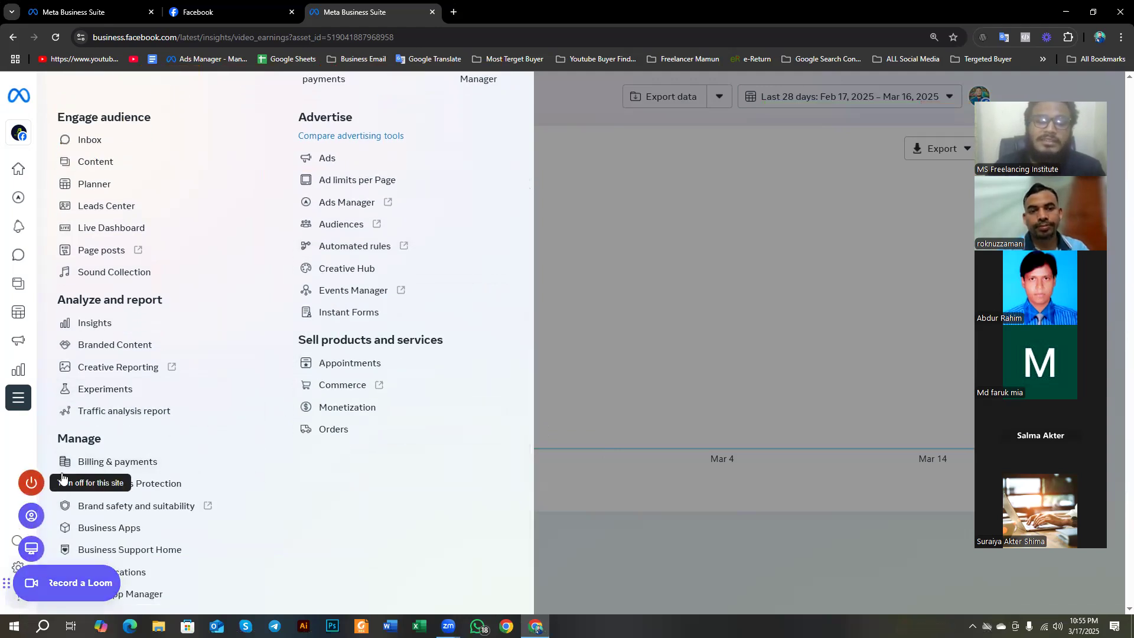
{"action": "mouse_move", "coordinate": [26, 542]}
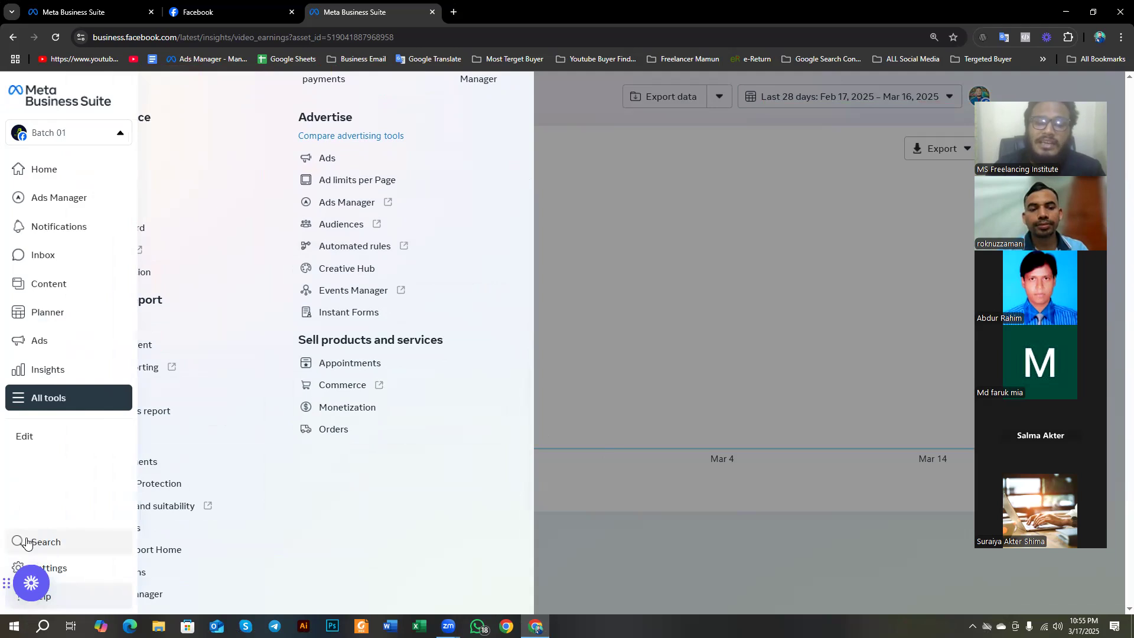
{"action": "left_click", "coordinate": [81, 573]}
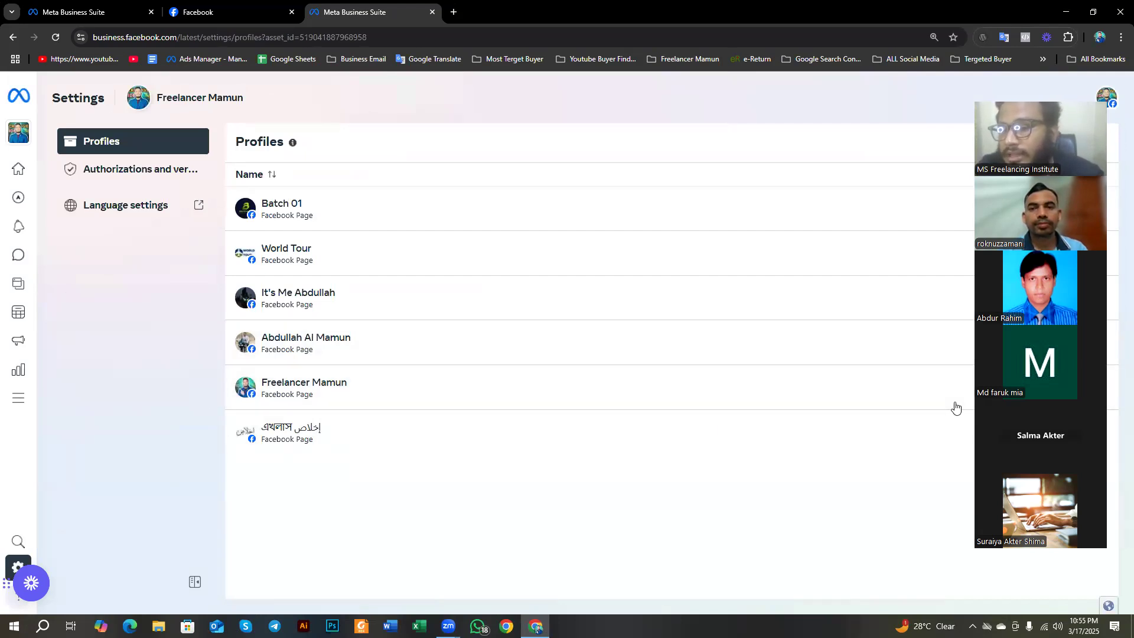
{"action": "left_click", "coordinate": [1042, 561]}
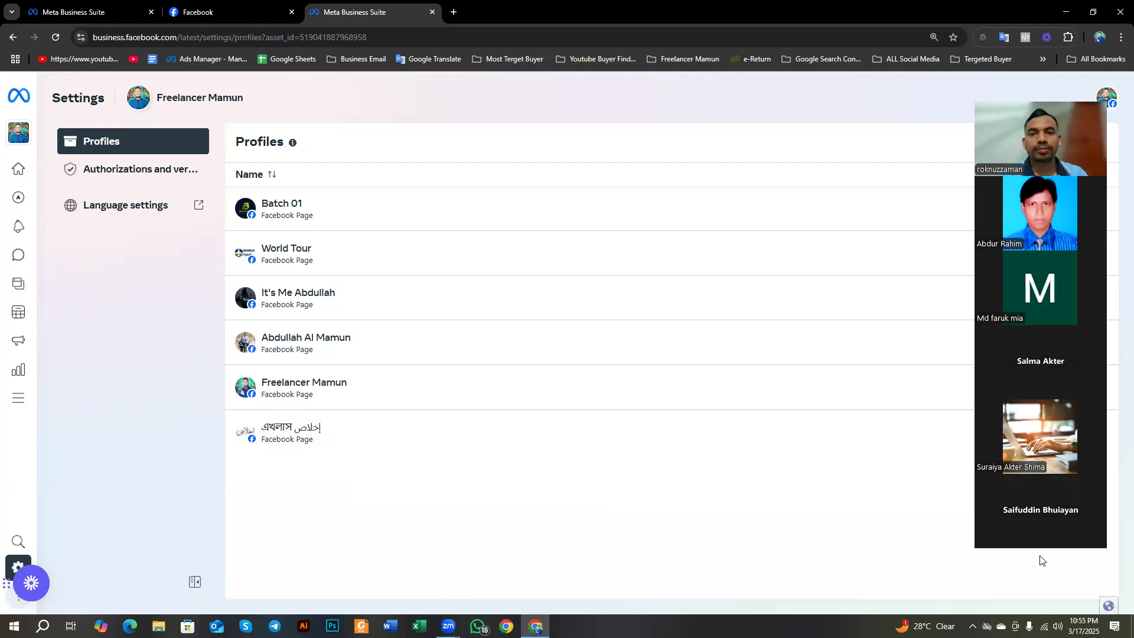
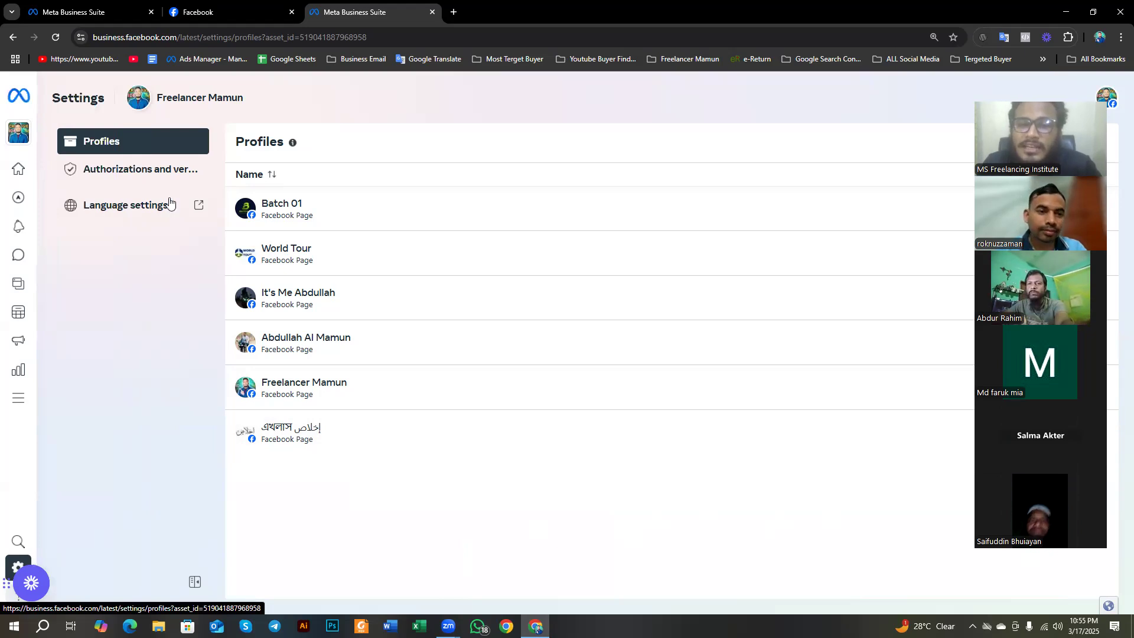
{"action": "left_click_drag", "start_coordinate": [241, 136], "coordinate": [367, 451]}
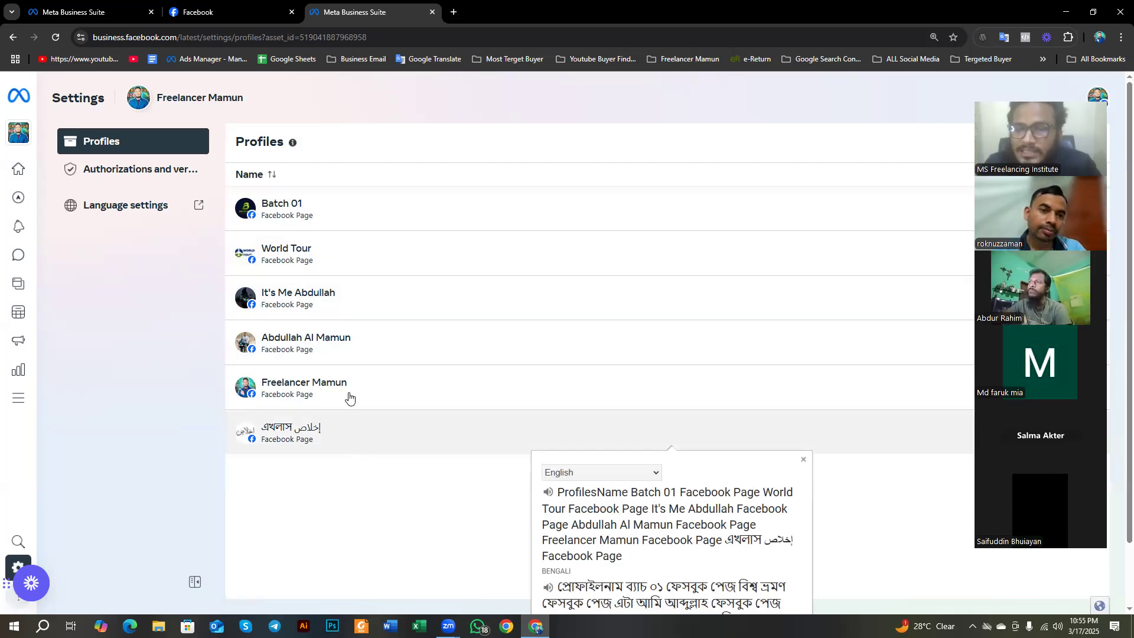
{"action": "left_click", "coordinate": [126, 170]}
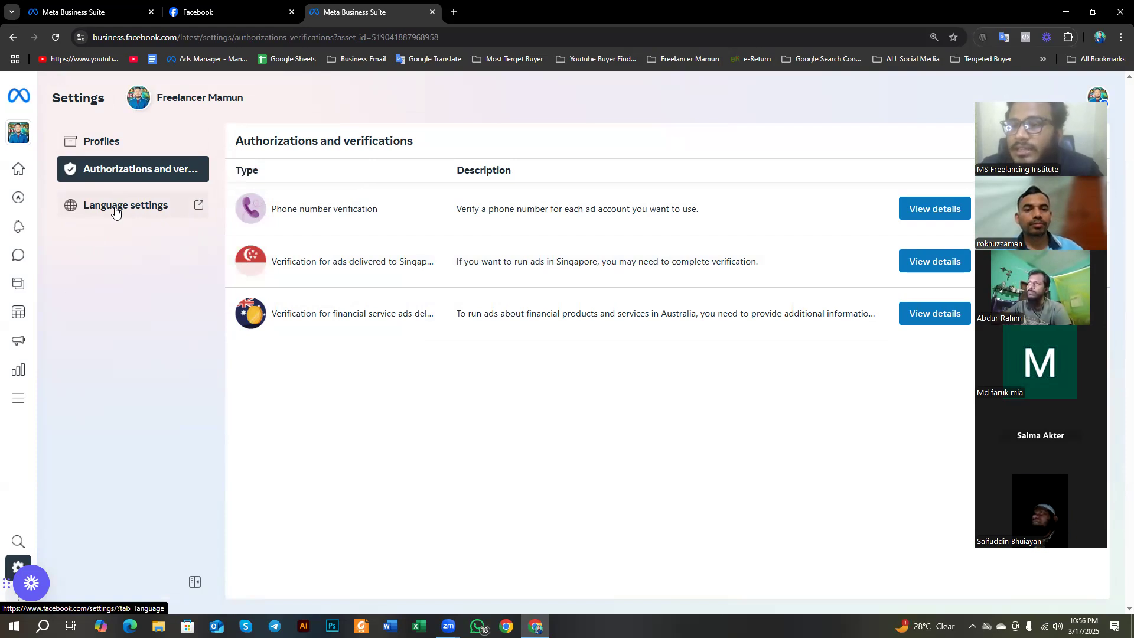
Step: Return to the Batch 01 page's Home and open the list of all tools
{"action": "mouse_move", "coordinate": [27, 520]}
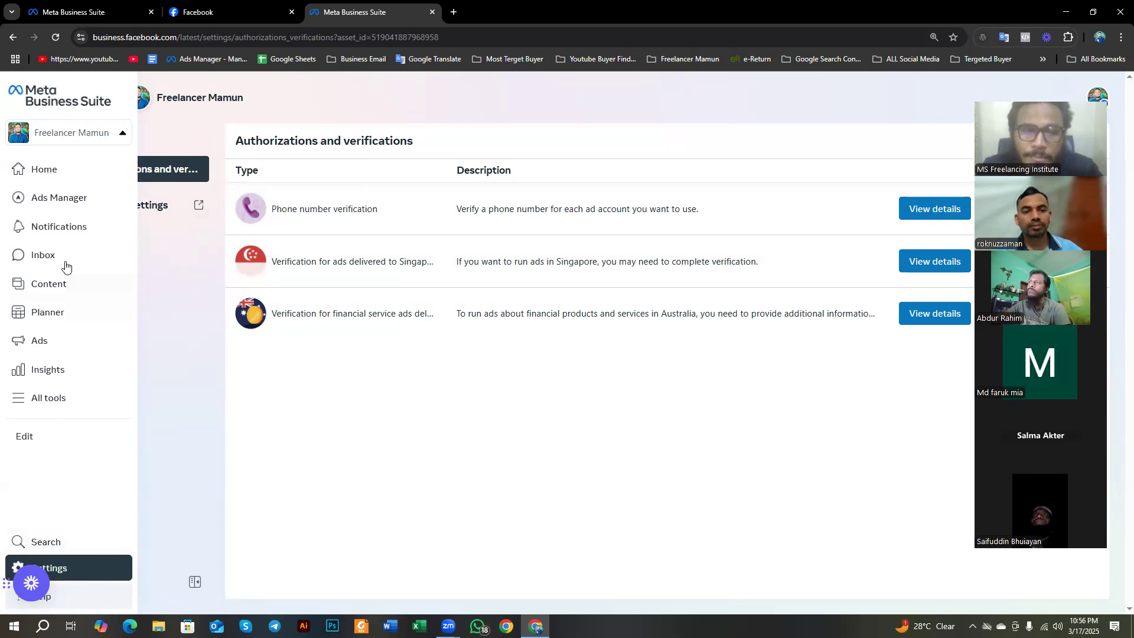
{"action": "left_click", "coordinate": [60, 170]}
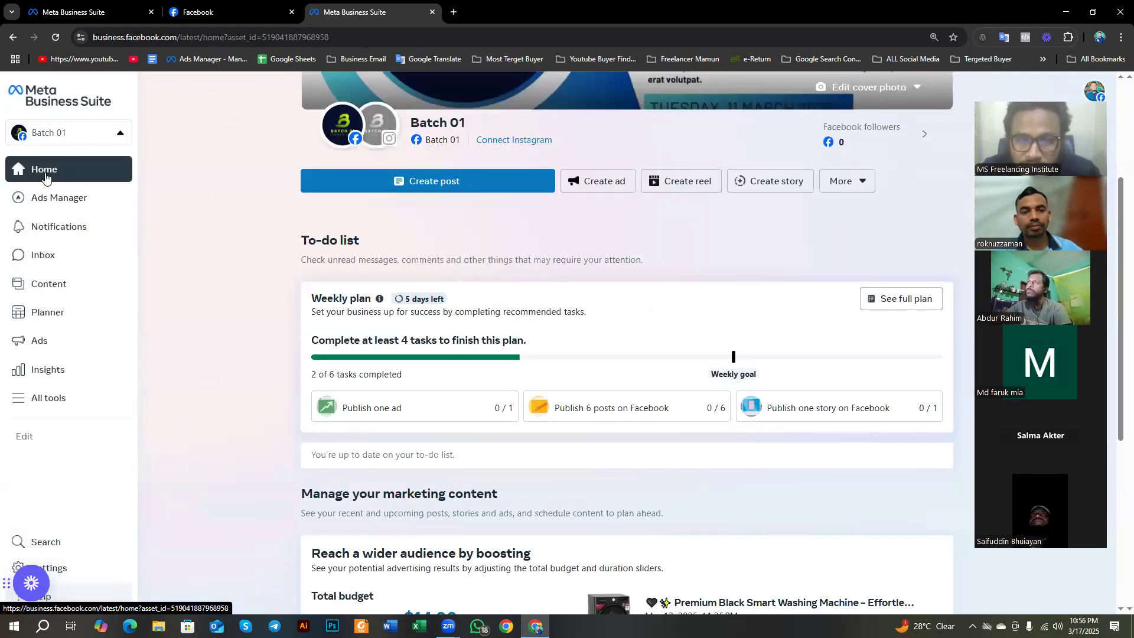
{"action": "left_click", "coordinate": [29, 406]}
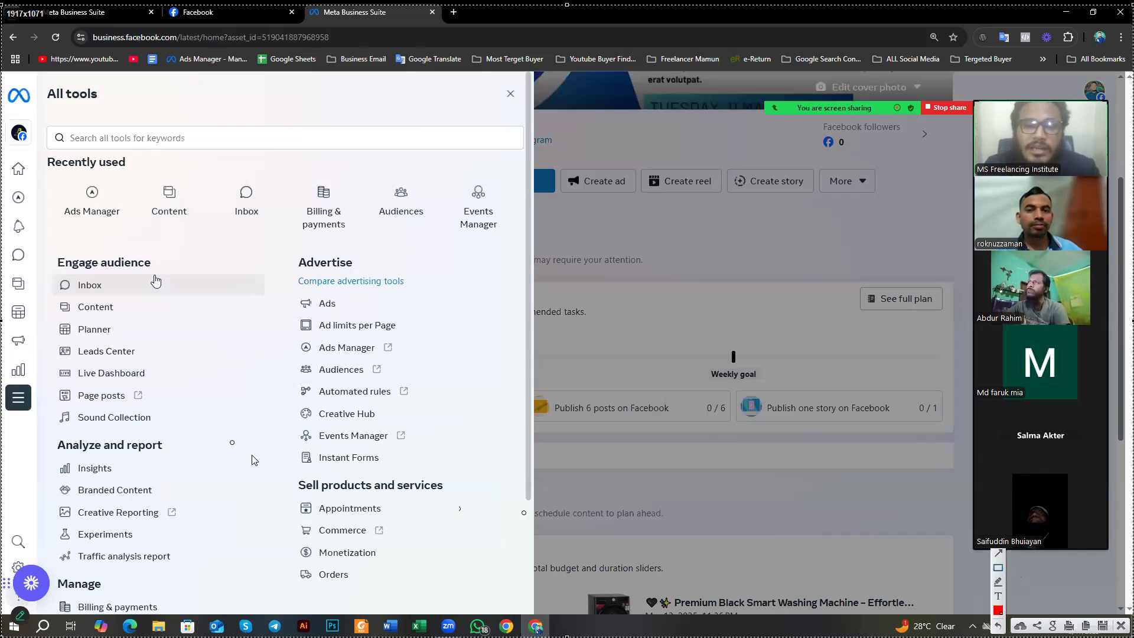
Step: Outline Ads Manager, Content, Inbox and Billing & payments under Recently used in red on a screen capture
{"action": "left_click_drag", "start_coordinate": [57, 166], "coordinate": [118, 231]}
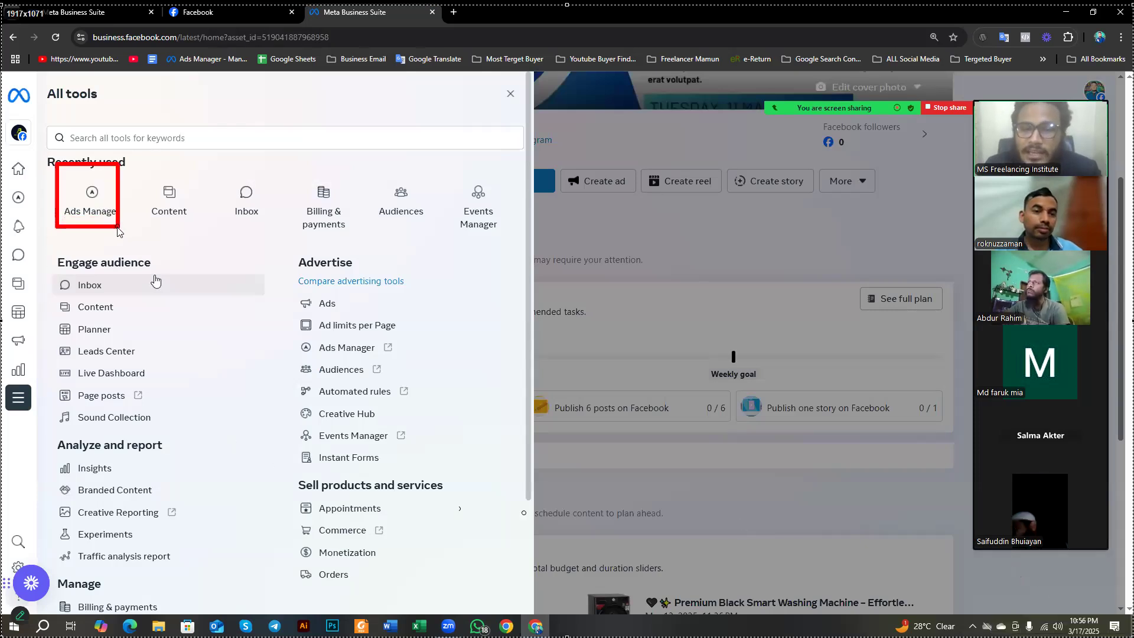
{"action": "left_click_drag", "start_coordinate": [135, 167], "coordinate": [187, 234]}
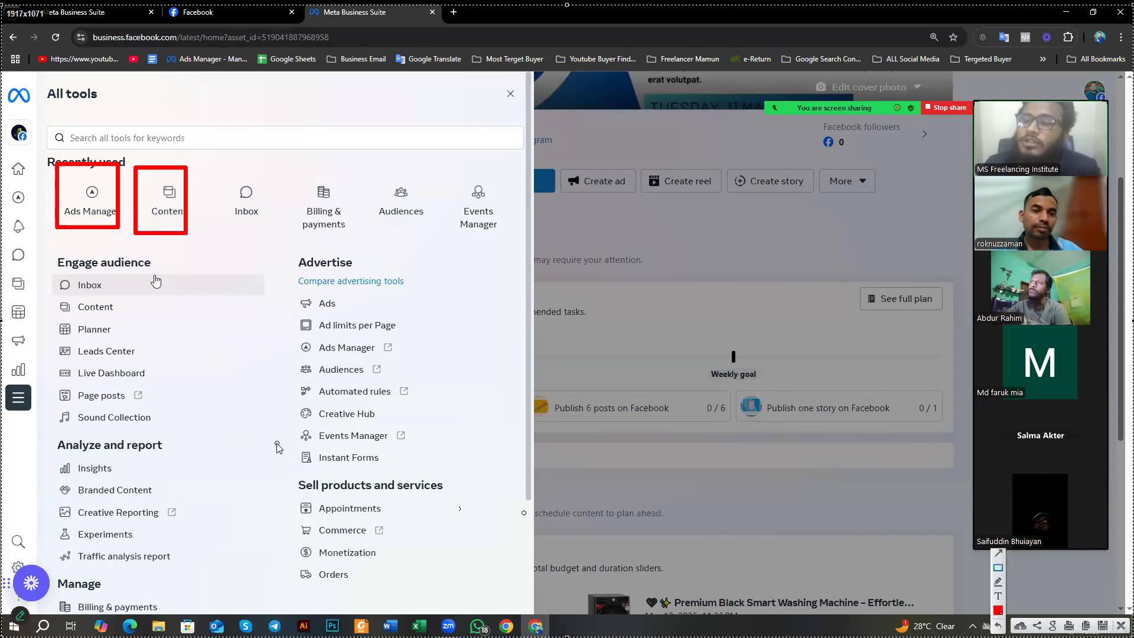
{"action": "left_click_drag", "start_coordinate": [213, 164], "coordinate": [269, 232]}
{"action": "left_click_drag", "start_coordinate": [290, 158], "coordinate": [344, 249]}
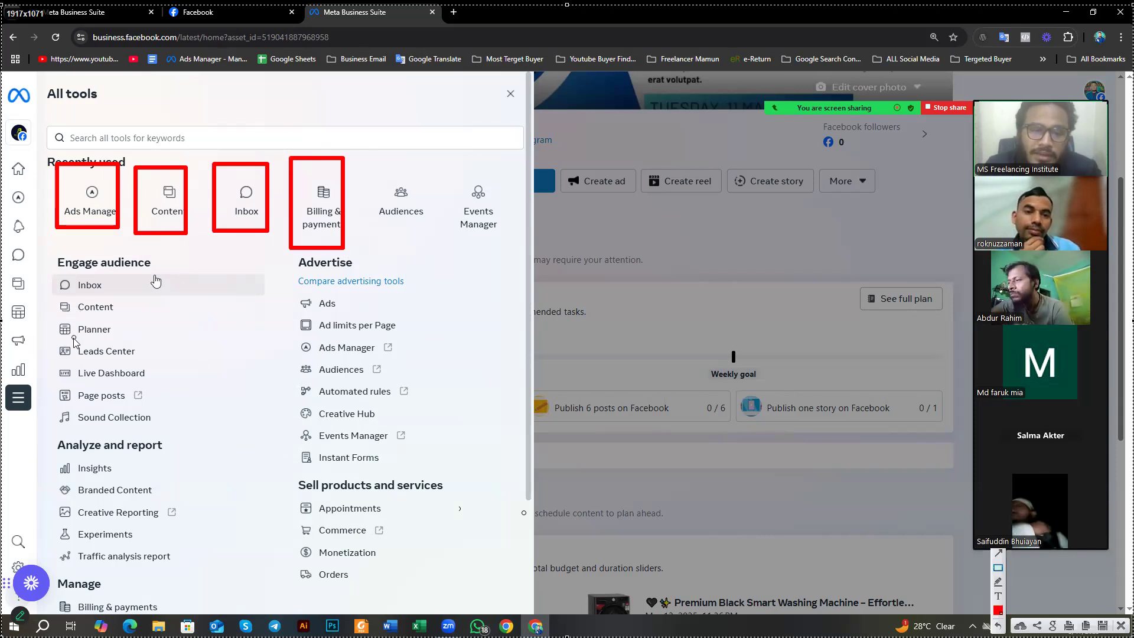
Step: Mark Planner, Audiences, Instant Forms, Monetization and Insights with red rectangles, then close the screen capture
{"action": "left_click_drag", "start_coordinate": [53, 321], "coordinate": [123, 341]}
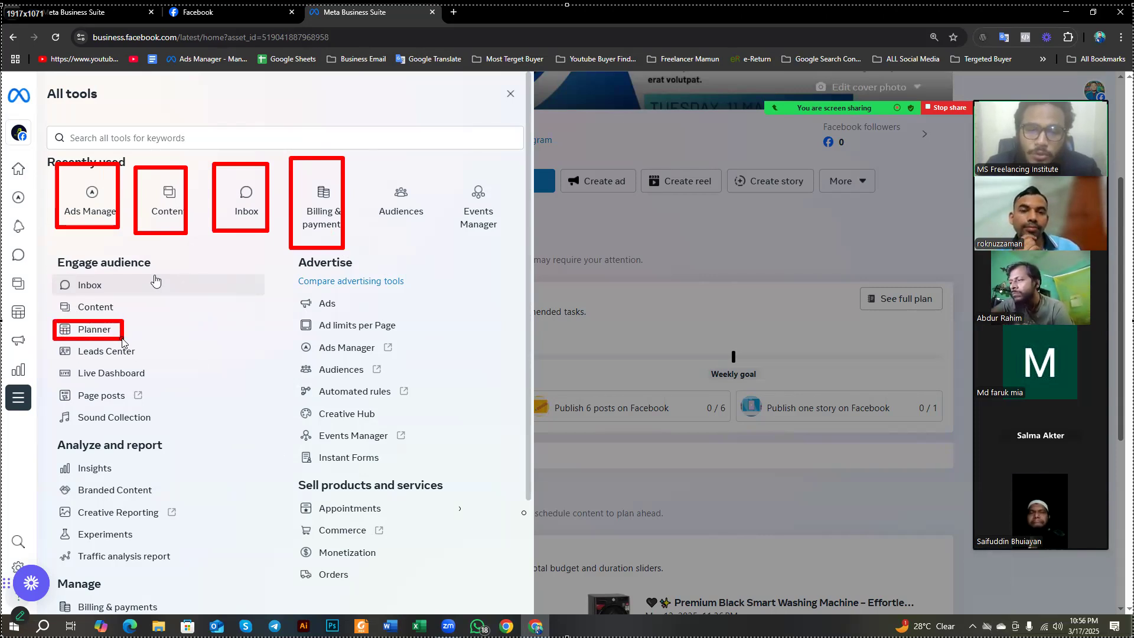
{"action": "mouse_move", "coordinate": [297, 354]}
{"action": "left_mouse_down"}
{"action": "mouse_move", "coordinate": [322, 373]}
{"action": "mouse_move", "coordinate": [387, 376]}
{"action": "left_mouse_up"}
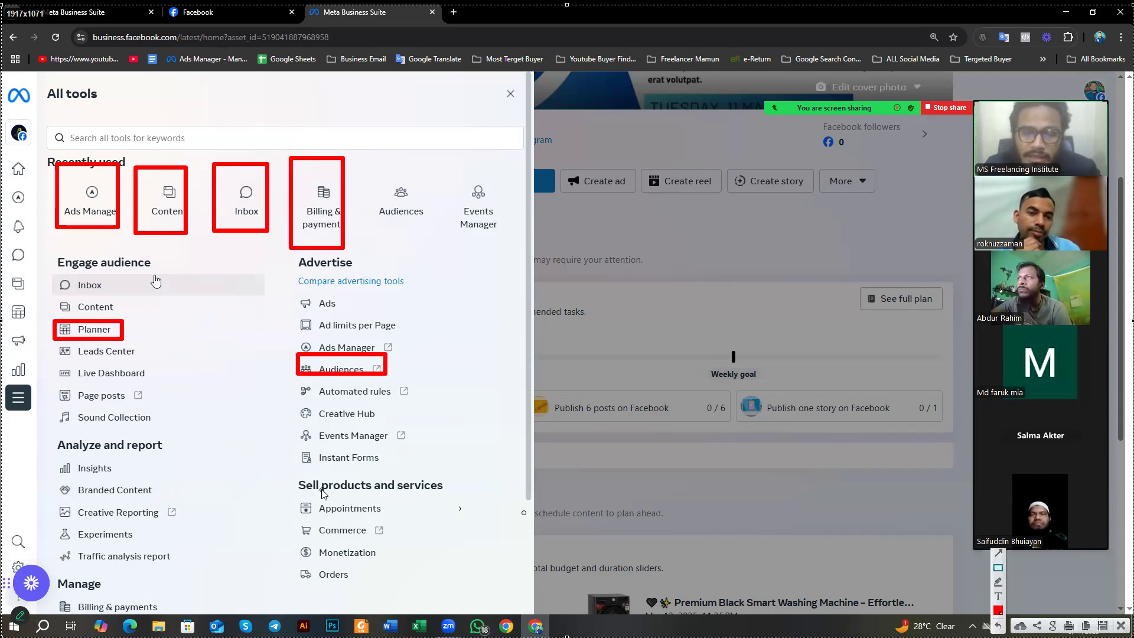
{"action": "left_click_drag", "start_coordinate": [286, 448], "coordinate": [410, 472]}
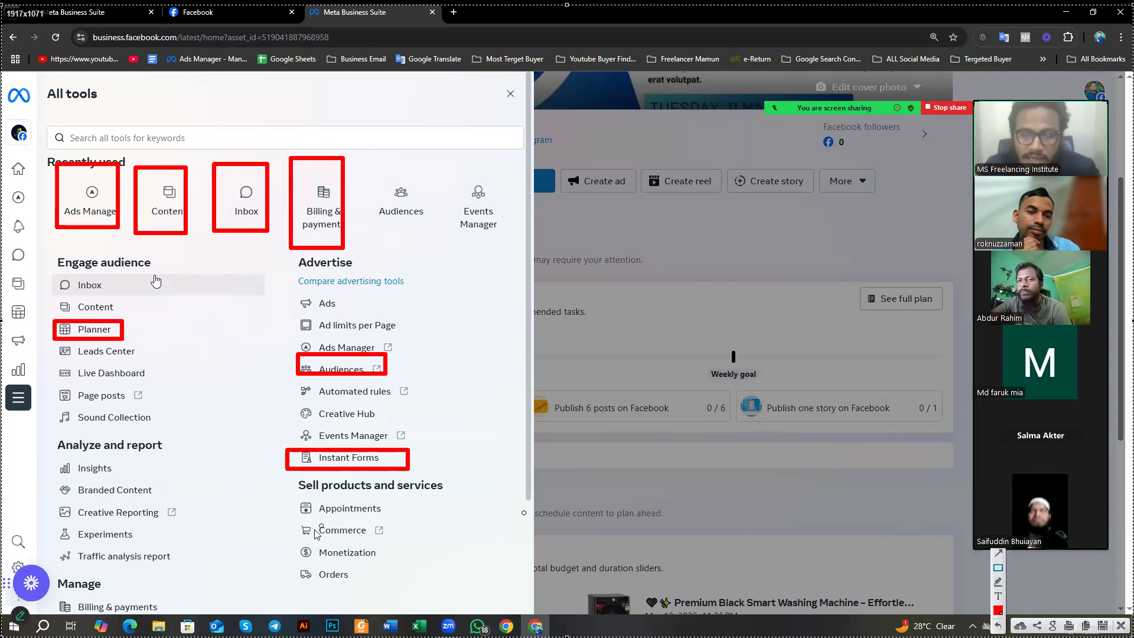
{"action": "left_click_drag", "start_coordinate": [298, 542], "coordinate": [406, 562]}
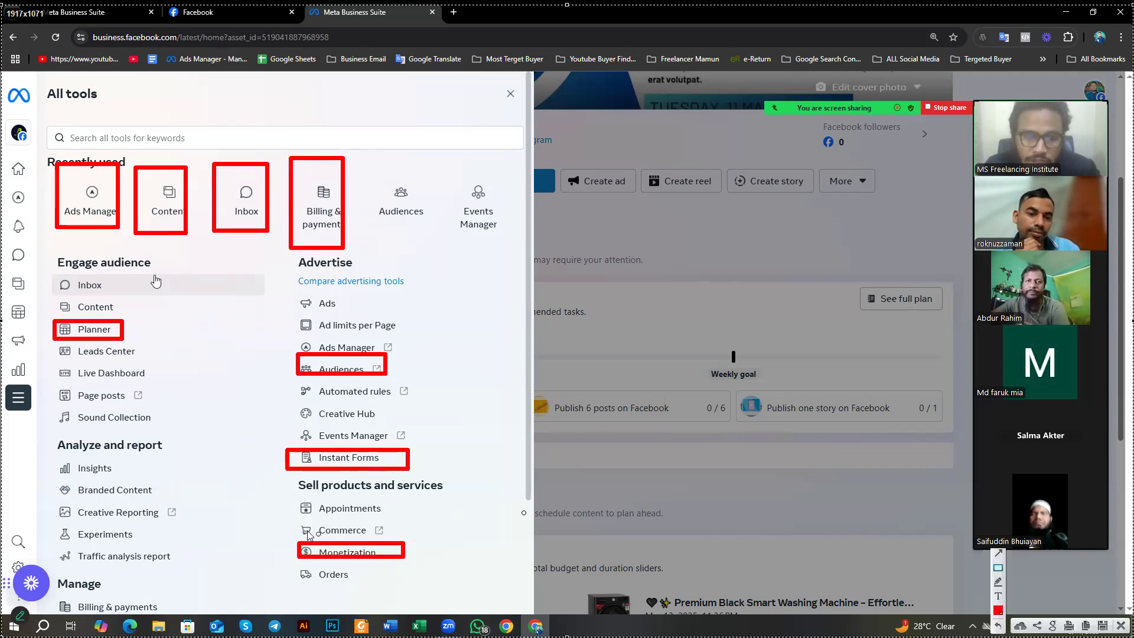
{"action": "left_click_drag", "start_coordinate": [46, 456], "coordinate": [121, 477]}
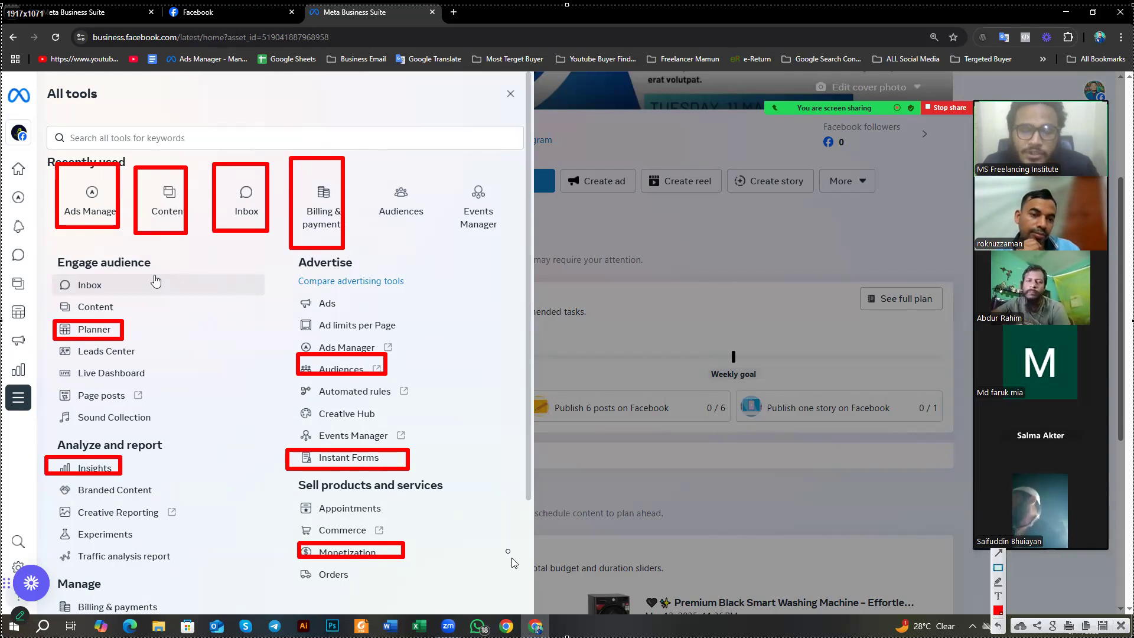
{"action": "left_click", "coordinate": [1121, 625]}
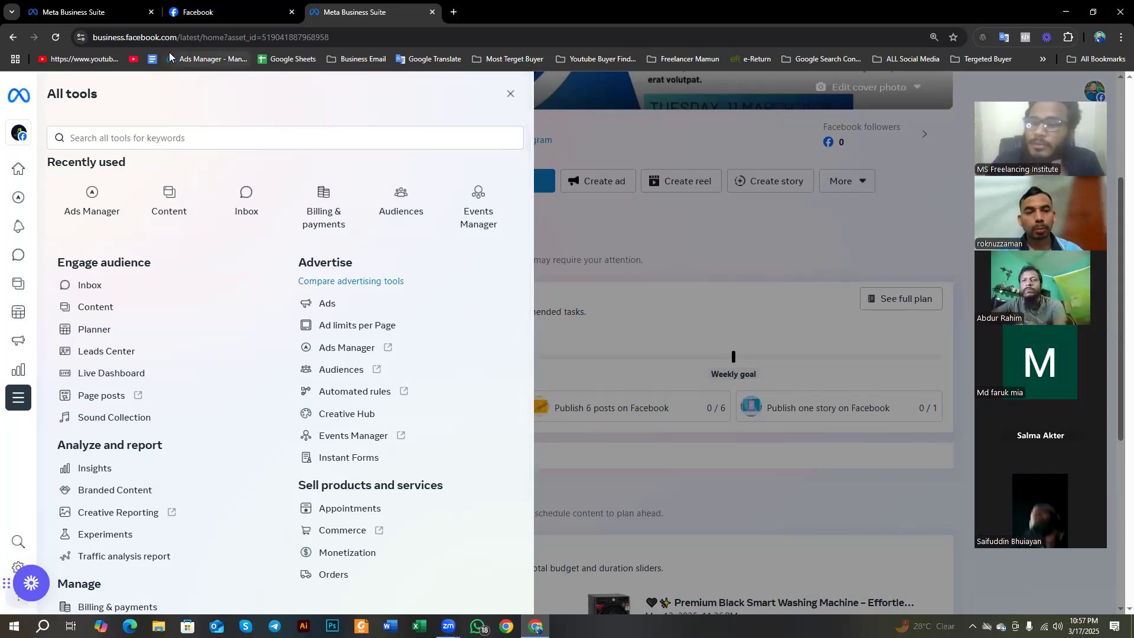
Step: Return to Home and view the Batch 01 page's cover area and its Facebook page information card
{"action": "left_click", "coordinate": [18, 170]}
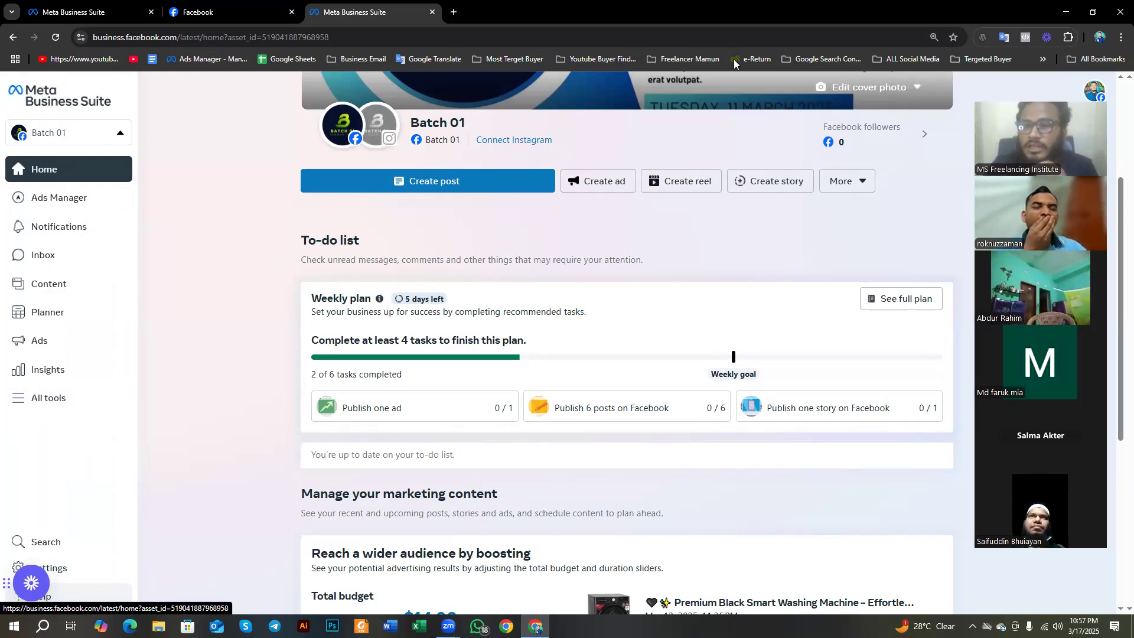
{"action": "scroll", "coordinate": [338, 235], "scroll_direction": "up", "scroll_amount": 3}
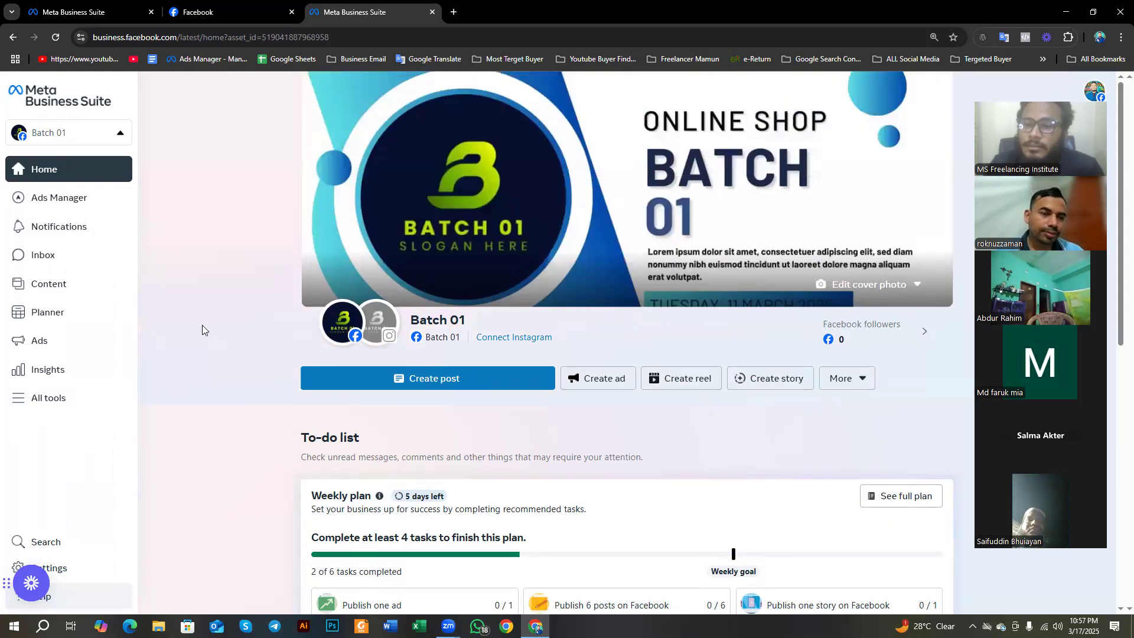
{"action": "mouse_move", "coordinate": [391, 349]}
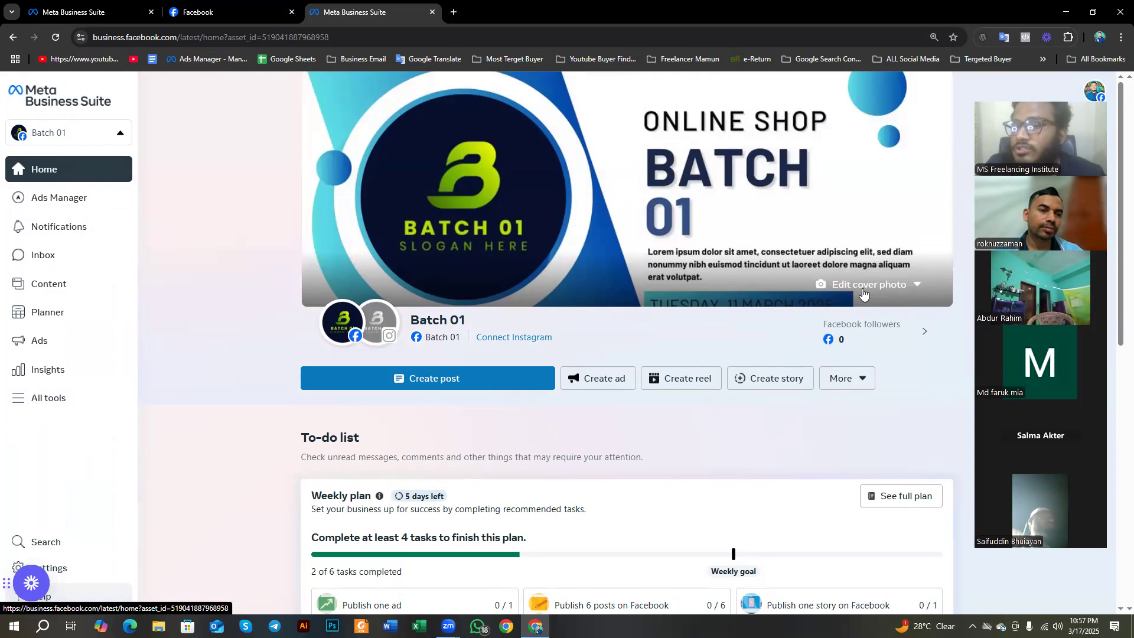
{"action": "mouse_move", "coordinate": [339, 328]}
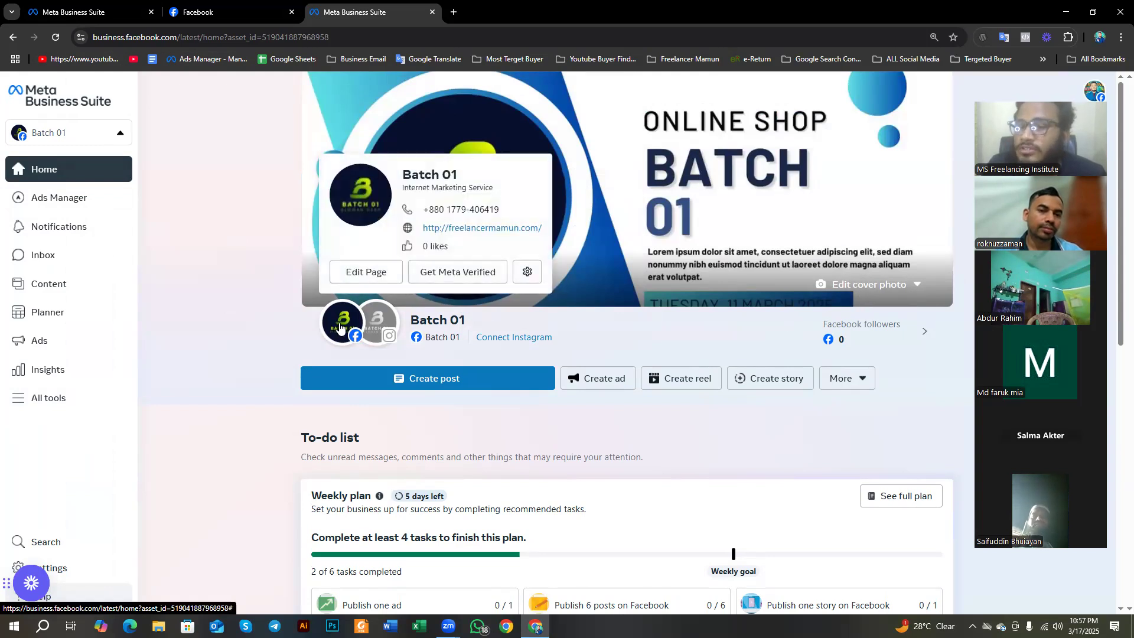
Step: Start a new post for the Batch 01 page and attach the photo "Batch 011" from the Downloads folder
{"action": "left_click", "coordinate": [382, 388]}
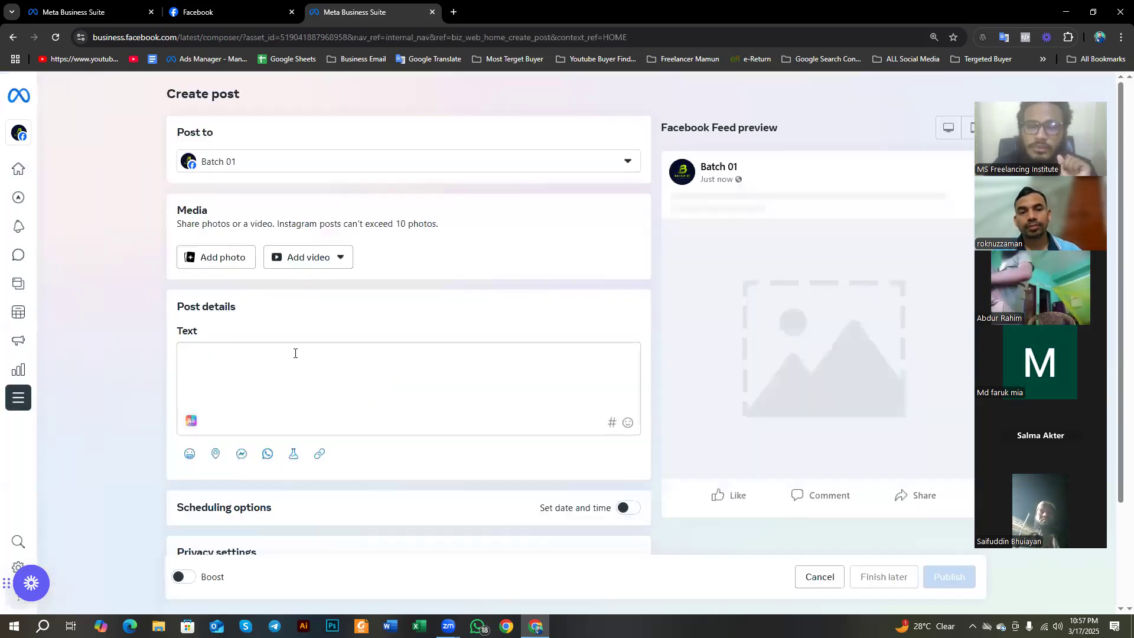
{"action": "left_click", "coordinate": [231, 261]}
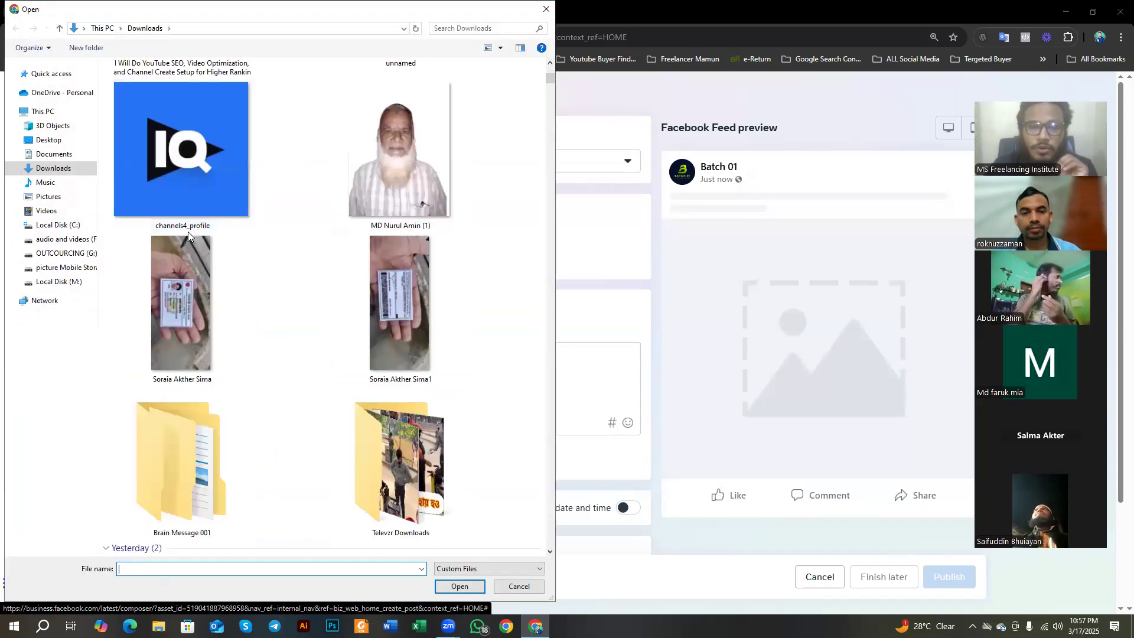
{"action": "scroll", "coordinate": [188, 232], "scroll_direction": "down", "scroll_amount": 15}
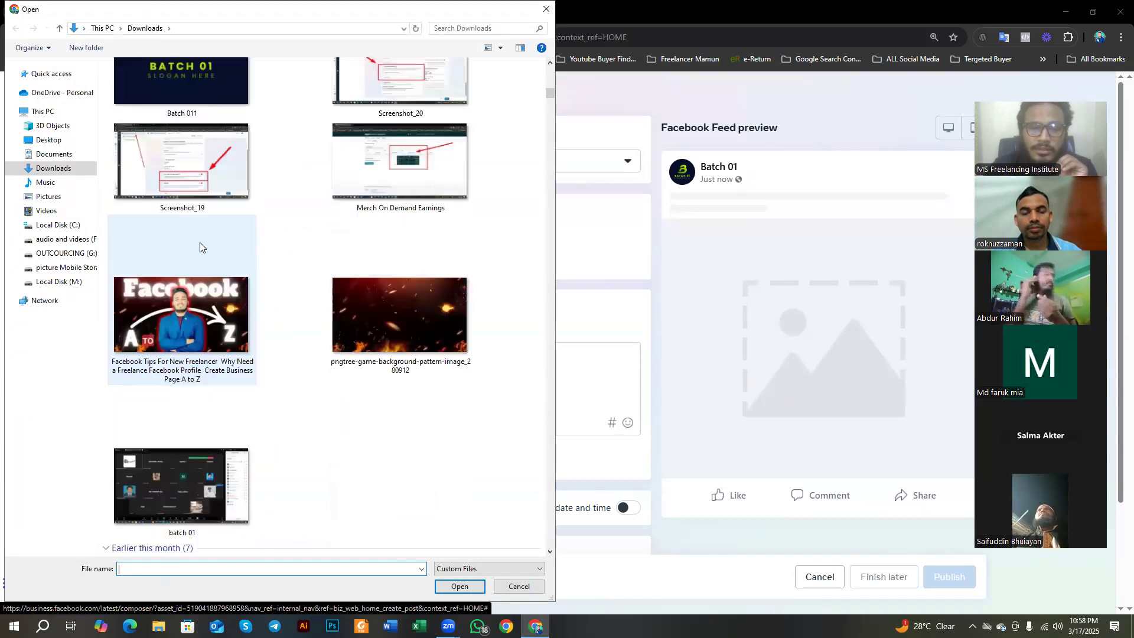
{"action": "scroll", "coordinate": [200, 242], "scroll_direction": "up", "scroll_amount": 5}
{"action": "left_click", "coordinate": [188, 307]}
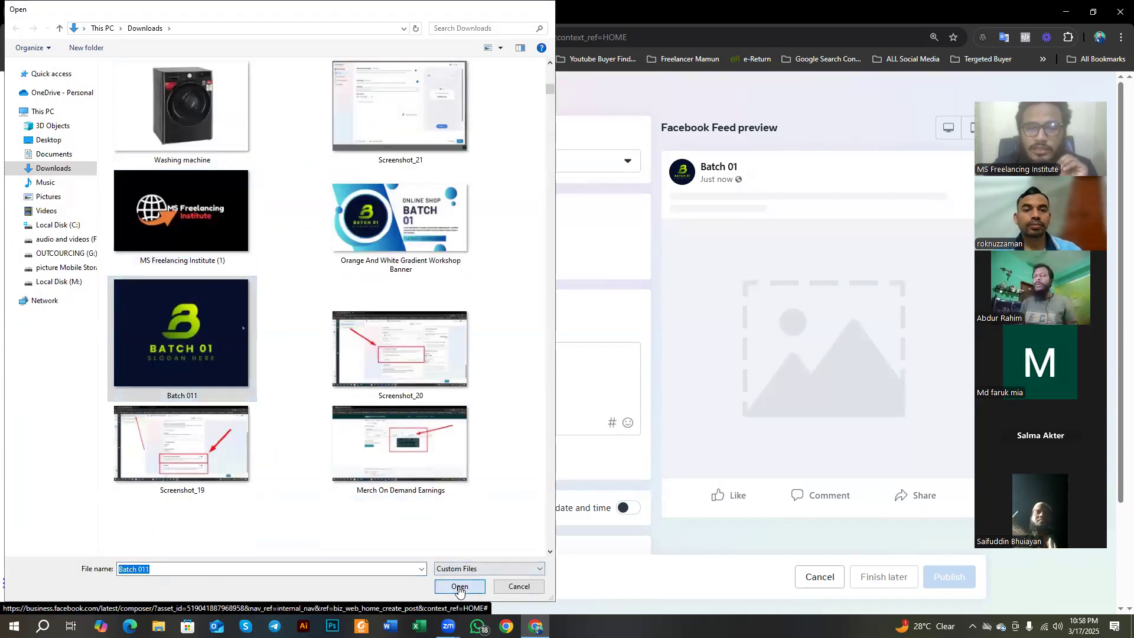
{"action": "left_click", "coordinate": [464, 589]}
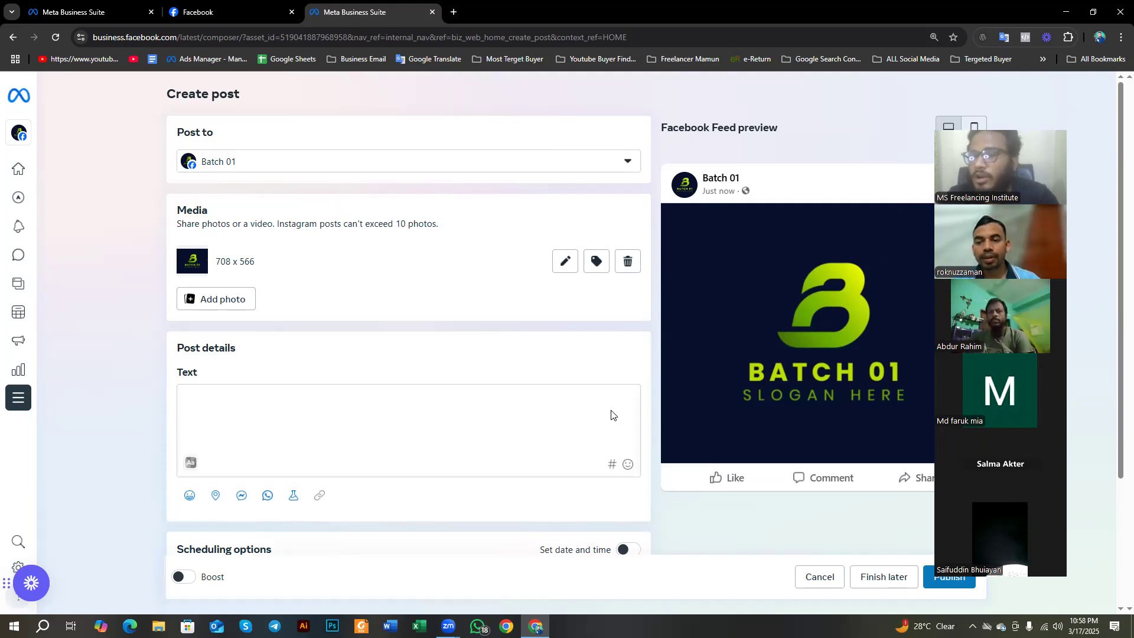
Step: Review the post's text, scheduling and privacy options, activate the Text field and check the photo's editing option
{"action": "scroll", "coordinate": [291, 443], "scroll_direction": "down", "scroll_amount": 2}
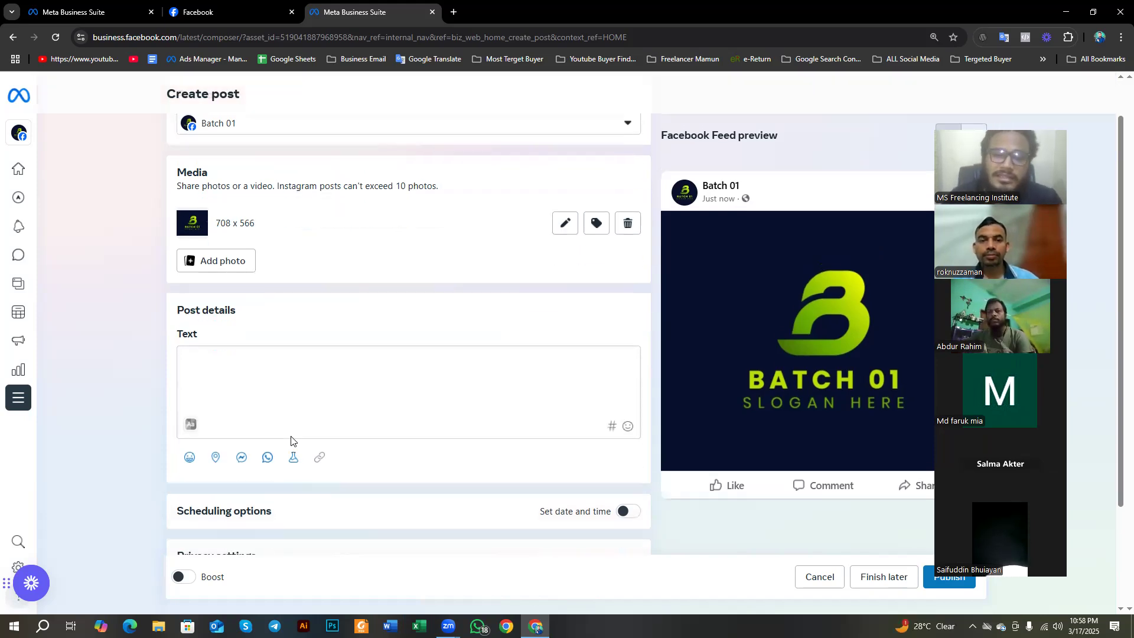
{"action": "left_click", "coordinate": [223, 297]}
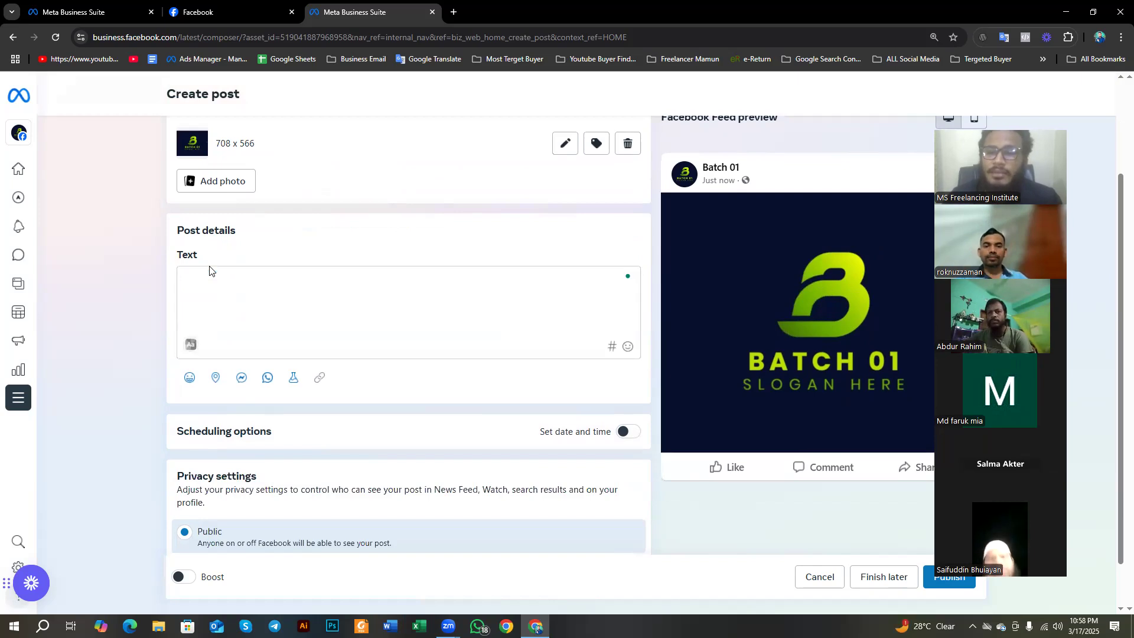
{"action": "scroll", "coordinate": [224, 331], "scroll_direction": "up", "scroll_amount": 2}
{"action": "left_click", "coordinate": [228, 399]}
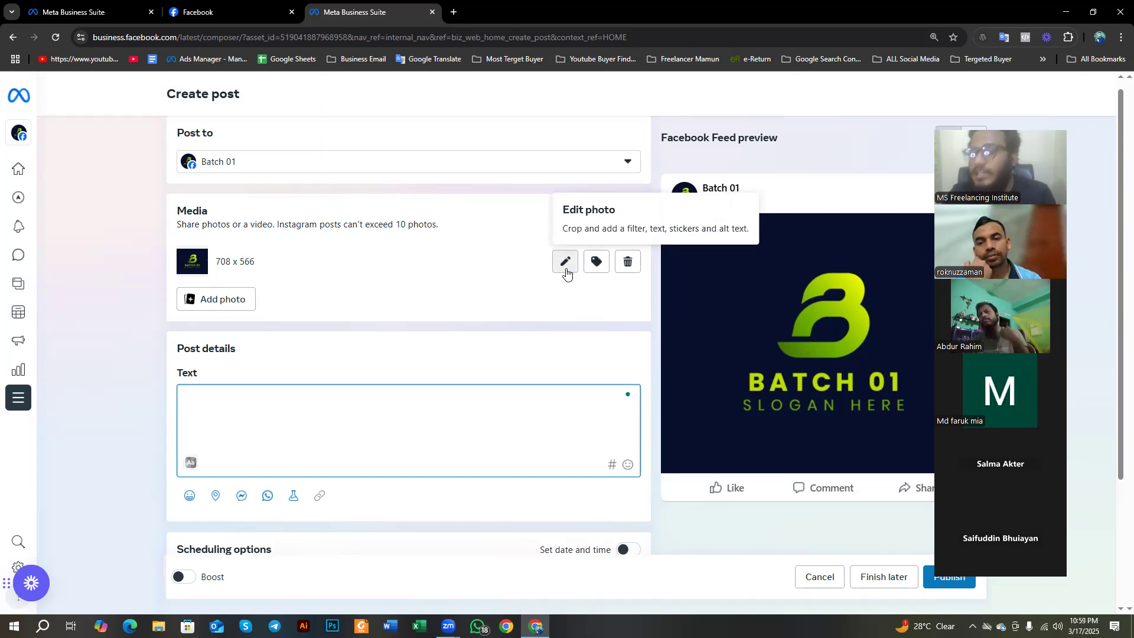
Step: Frame the photo's Edit photo description in a screen capture, then close the capture
{"action": "key", "text": "Print"}
{"action": "left_click_drag", "start_coordinate": [530, 154], "coordinate": [785, 283]}
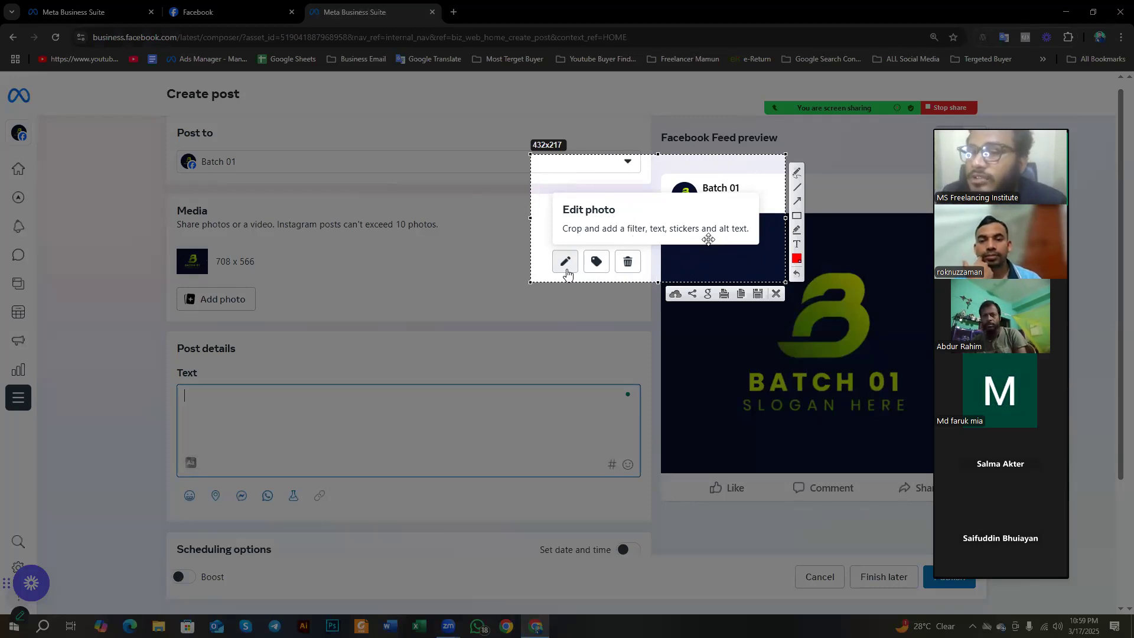
{"action": "left_click", "coordinate": [777, 294]}
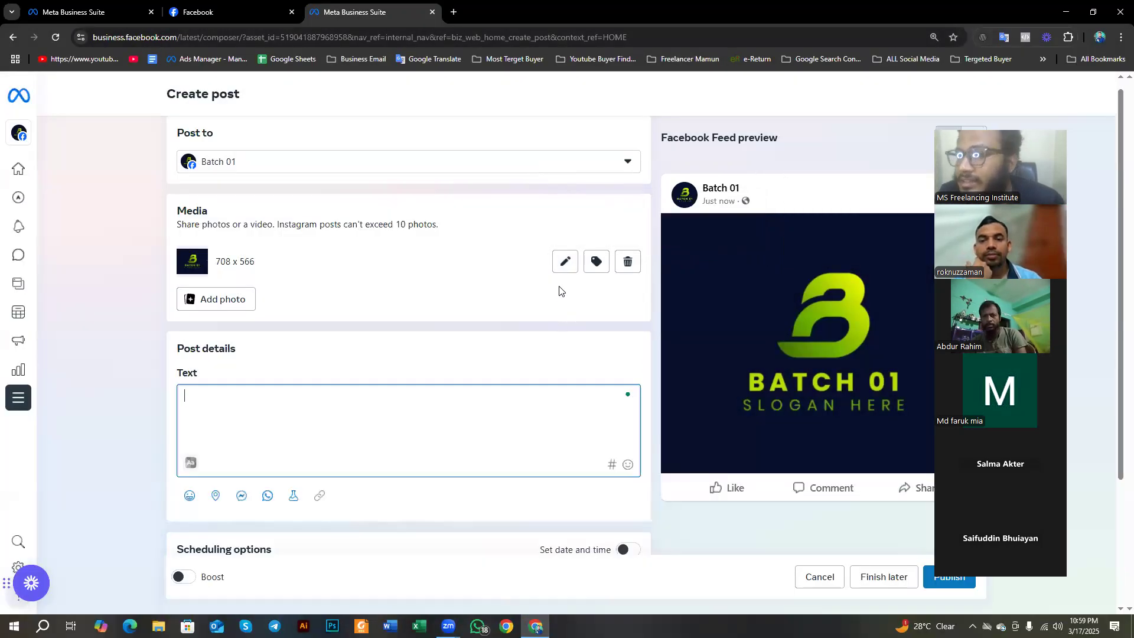
Step: Open the attached photo for editing, preview the Square, Horizontal 1.91:1 and Vertical 4:5 crops, and return to Original
{"action": "left_click", "coordinate": [564, 263]}
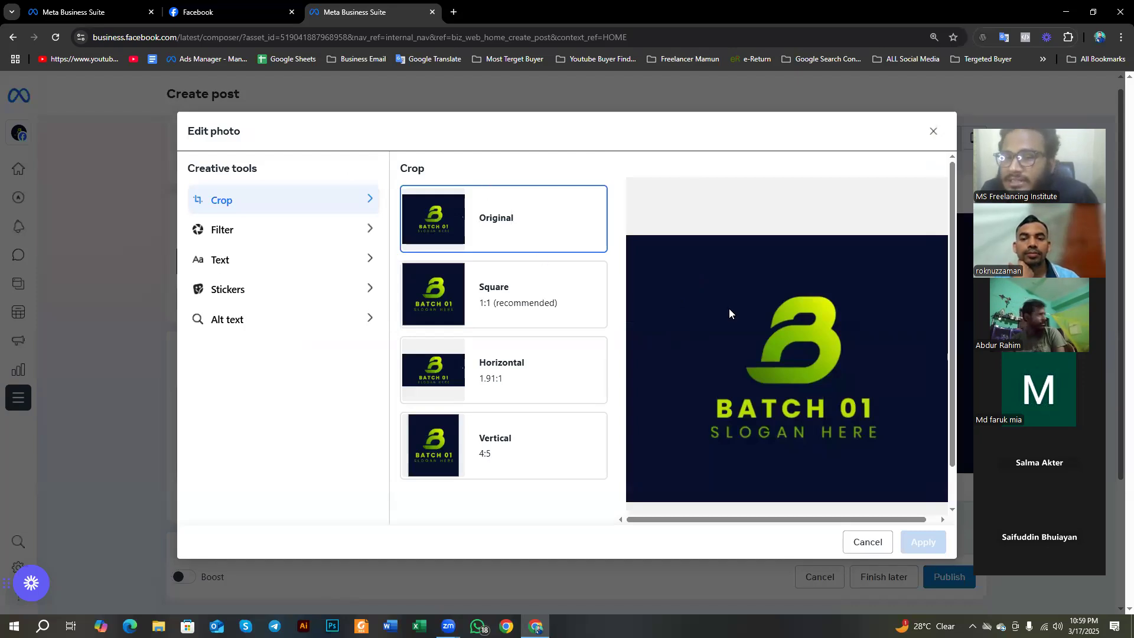
{"action": "left_click", "coordinate": [441, 292]}
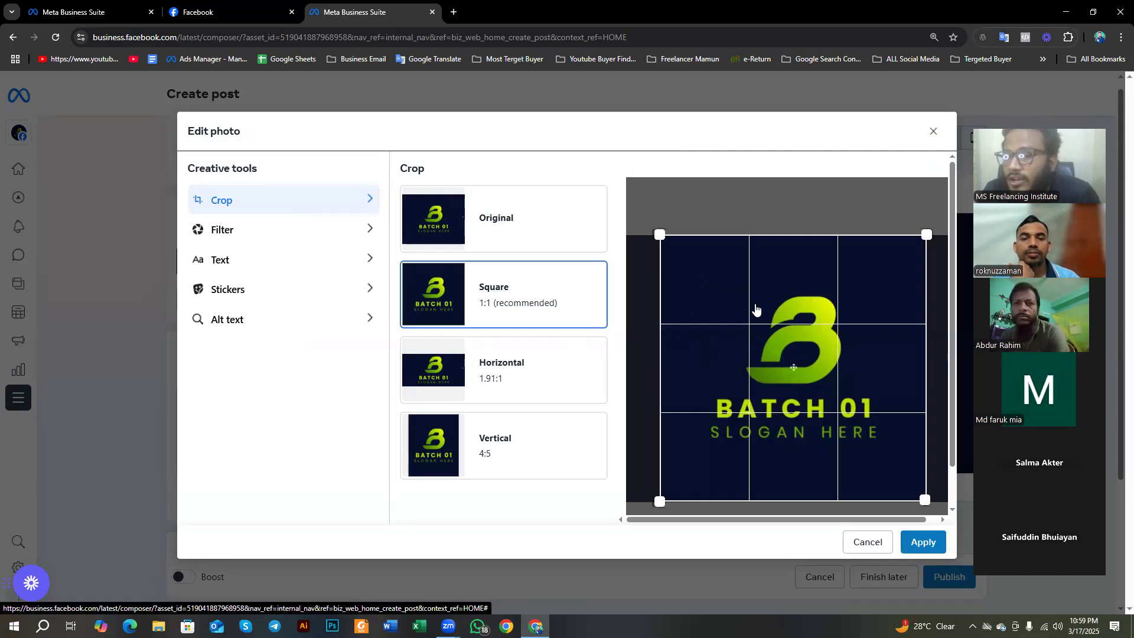
{"action": "left_click", "coordinate": [442, 367]}
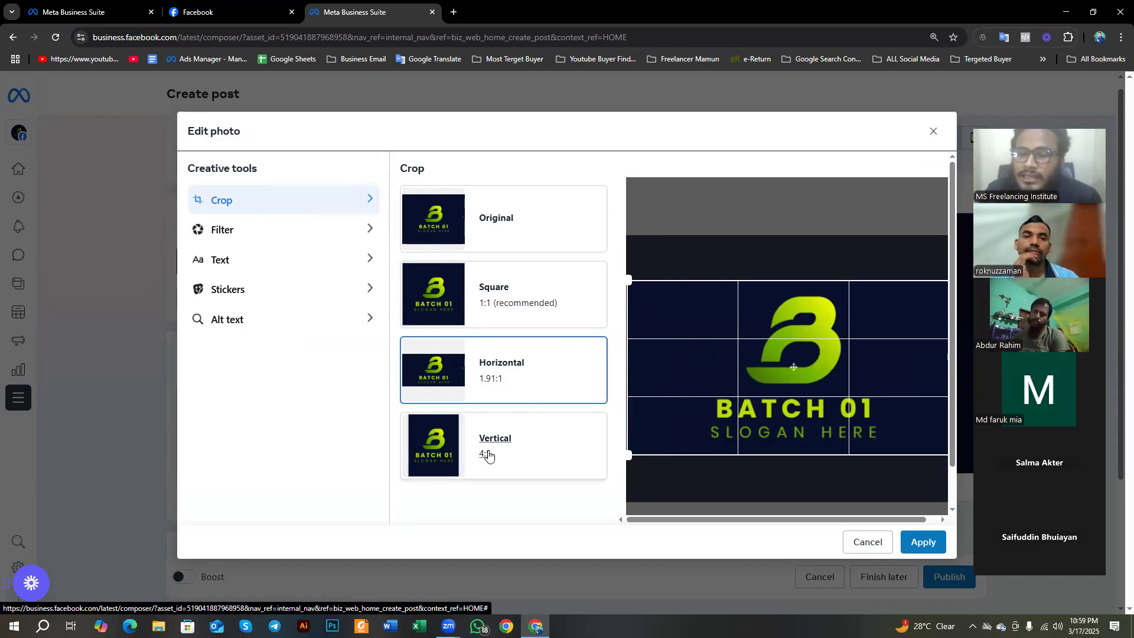
{"action": "left_click", "coordinate": [454, 449]}
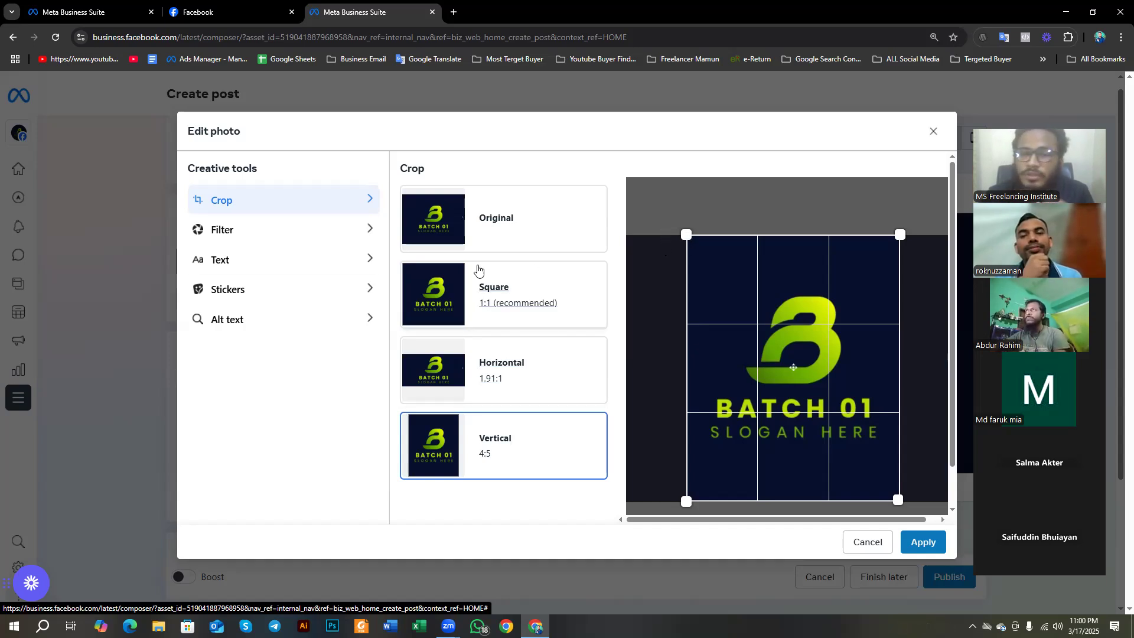
{"action": "left_click", "coordinate": [502, 208]}
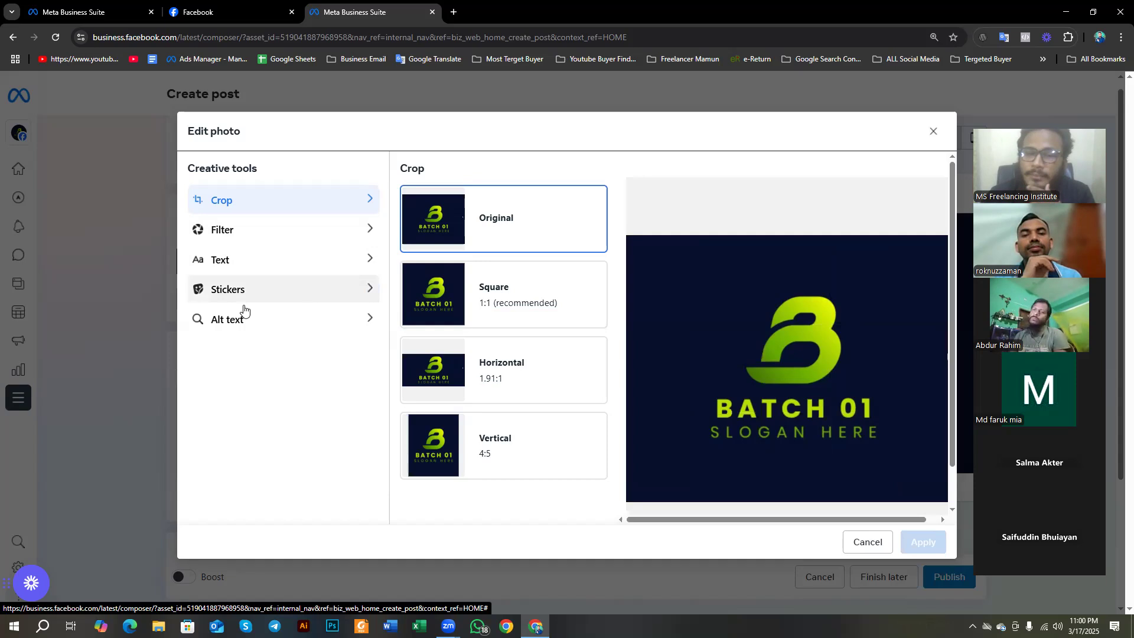
Step: Preview the Vintage, Spring, Summer, Fall, Winter and Snow filters on the photo, then restore the Original filter
{"action": "left_click", "coordinate": [235, 234]}
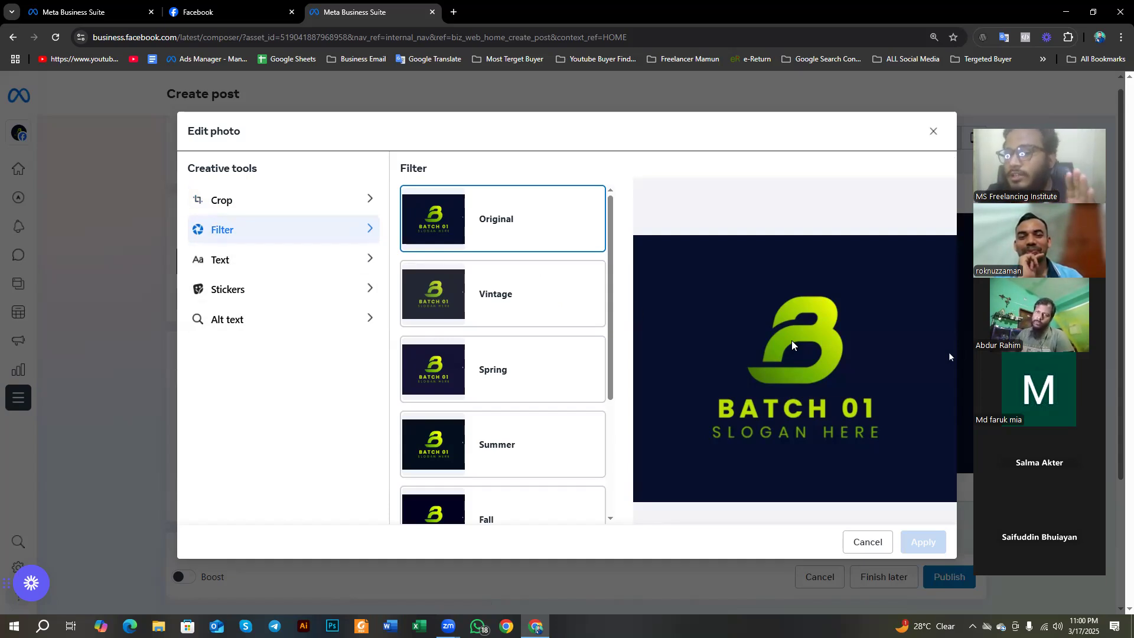
{"action": "left_click", "coordinate": [485, 305]}
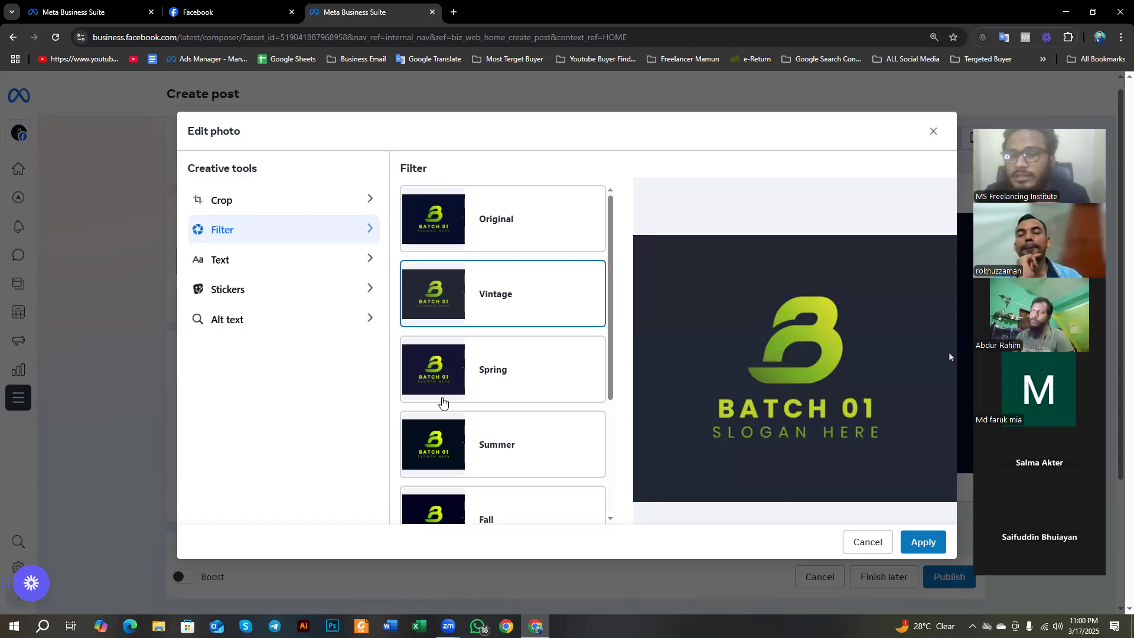
{"action": "left_click", "coordinate": [482, 376]}
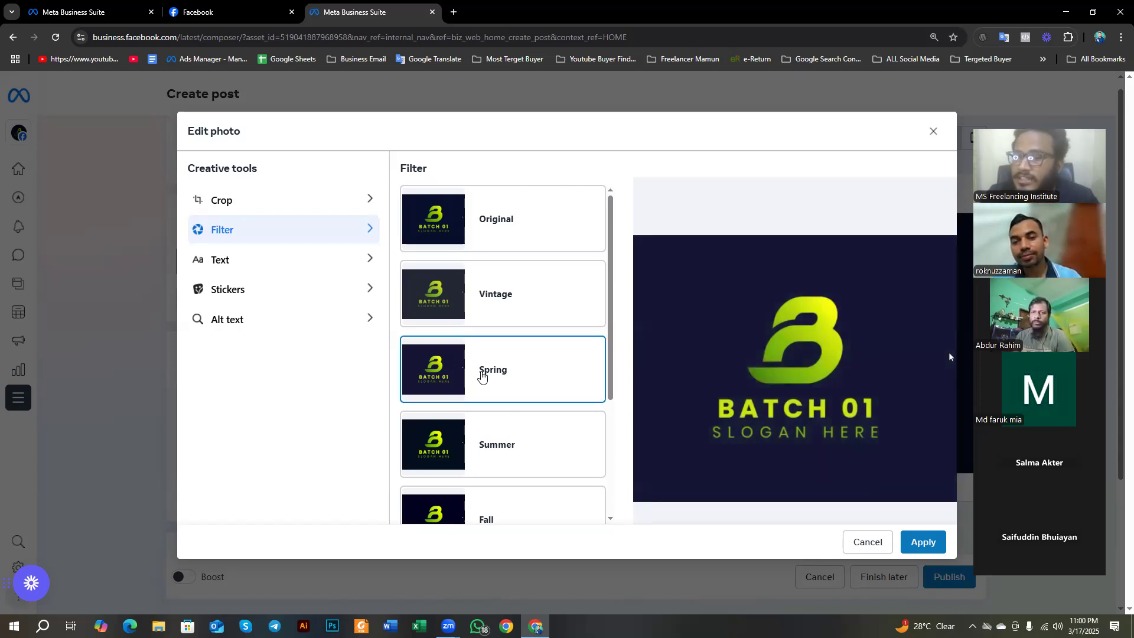
{"action": "scroll", "coordinate": [482, 375], "scroll_direction": "down", "scroll_amount": 2}
{"action": "left_click", "coordinate": [488, 338]}
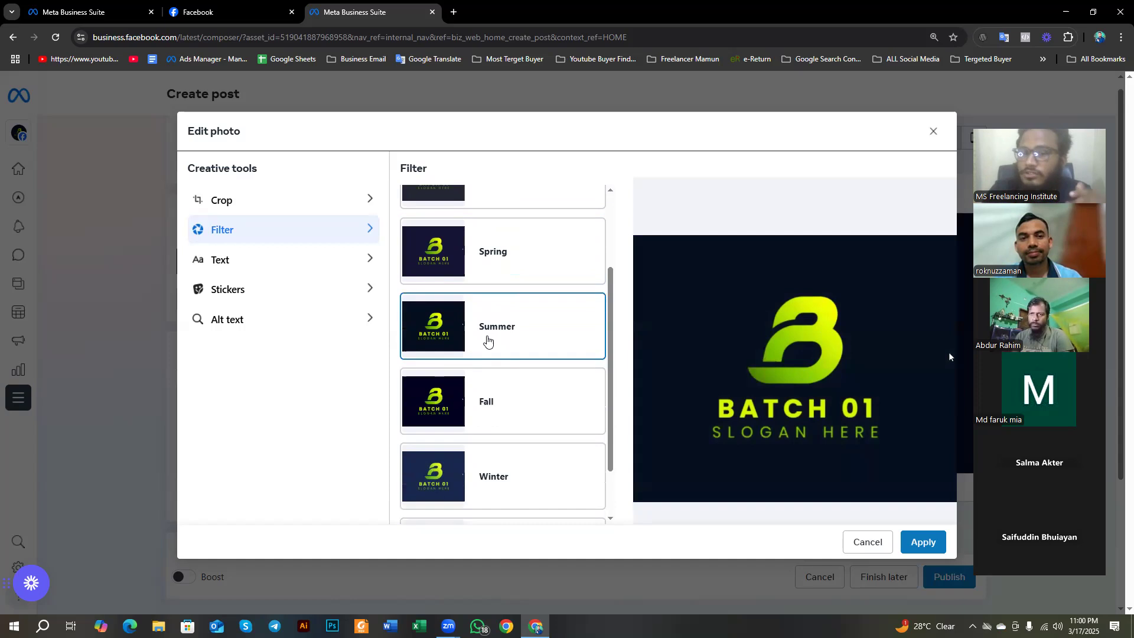
{"action": "left_click", "coordinate": [501, 399]}
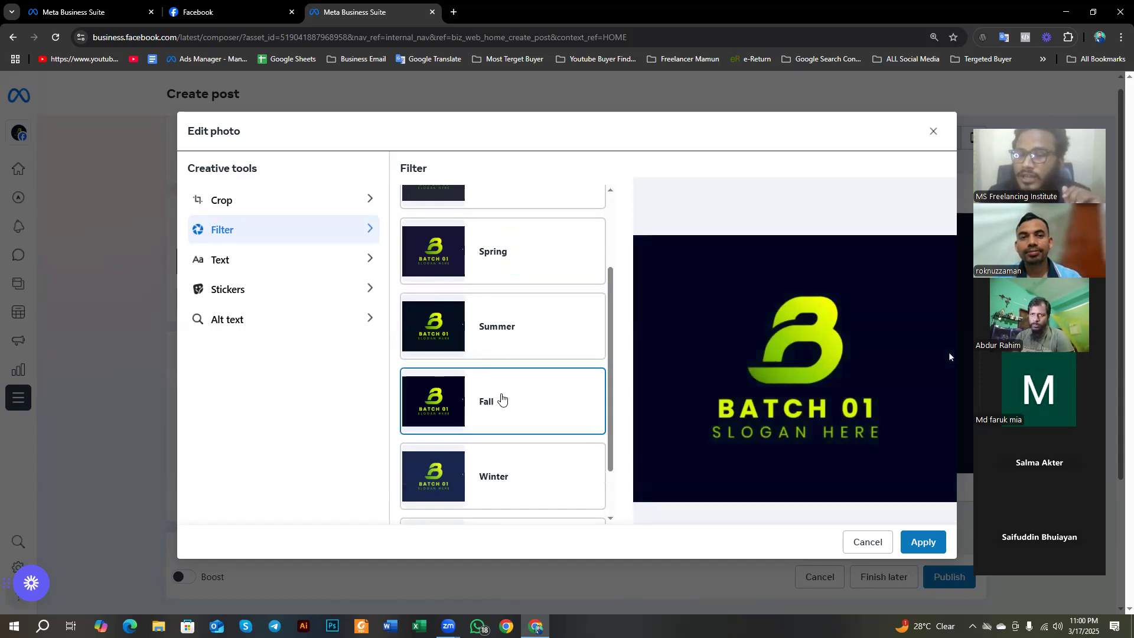
{"action": "scroll", "coordinate": [502, 399], "scroll_direction": "down", "scroll_amount": 1}
{"action": "left_click", "coordinate": [498, 418]}
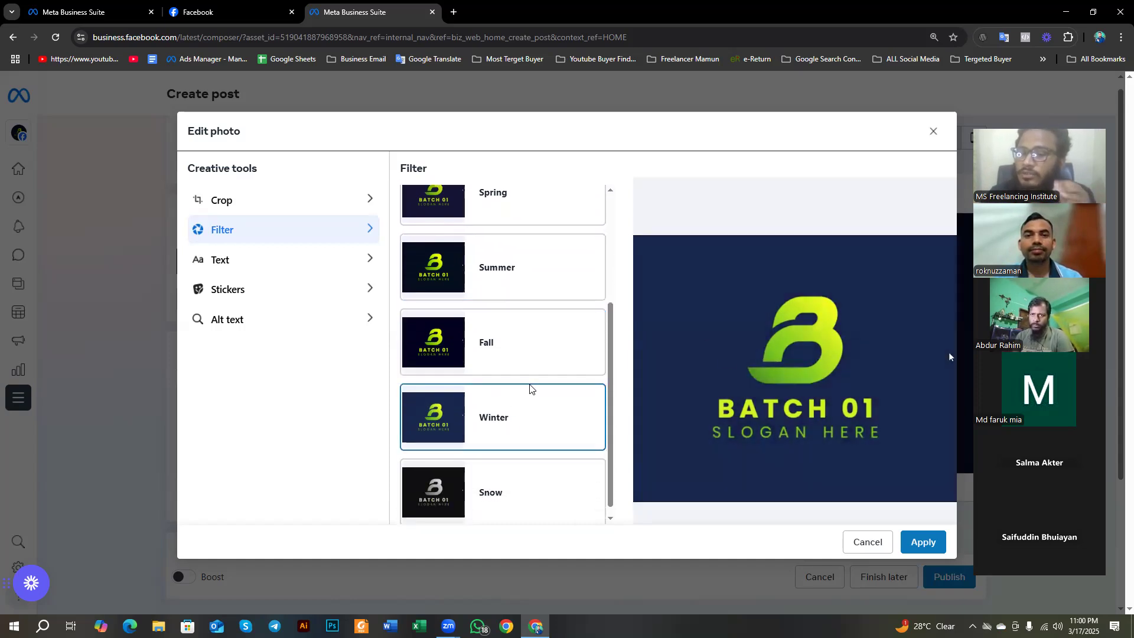
{"action": "scroll", "coordinate": [530, 389], "scroll_direction": "down", "scroll_amount": 1}
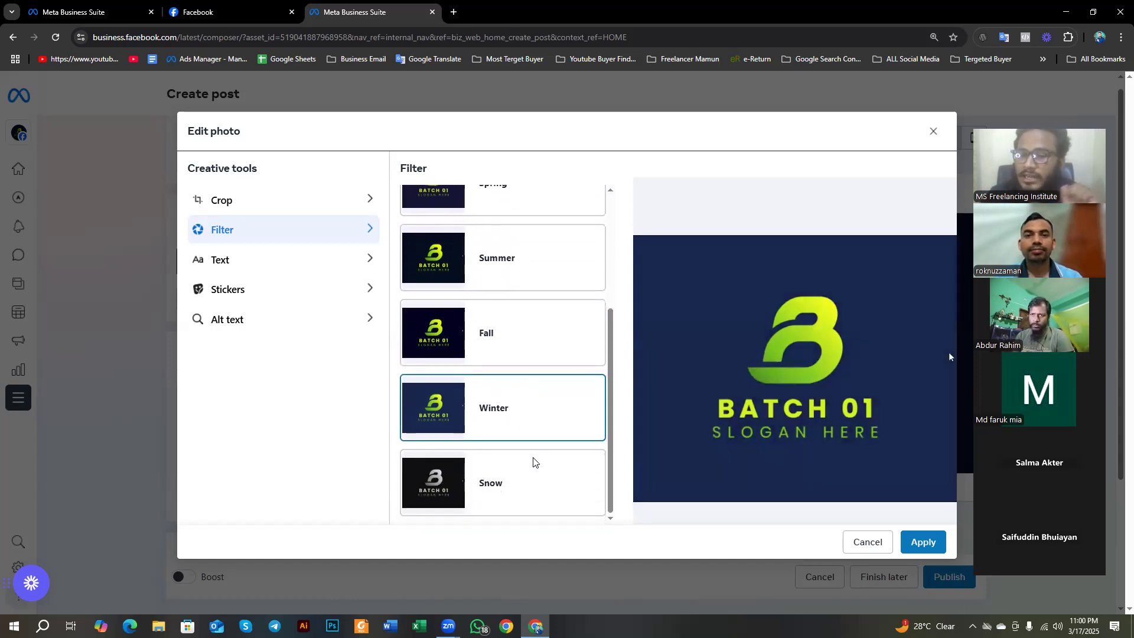
{"action": "left_click", "coordinate": [503, 492]}
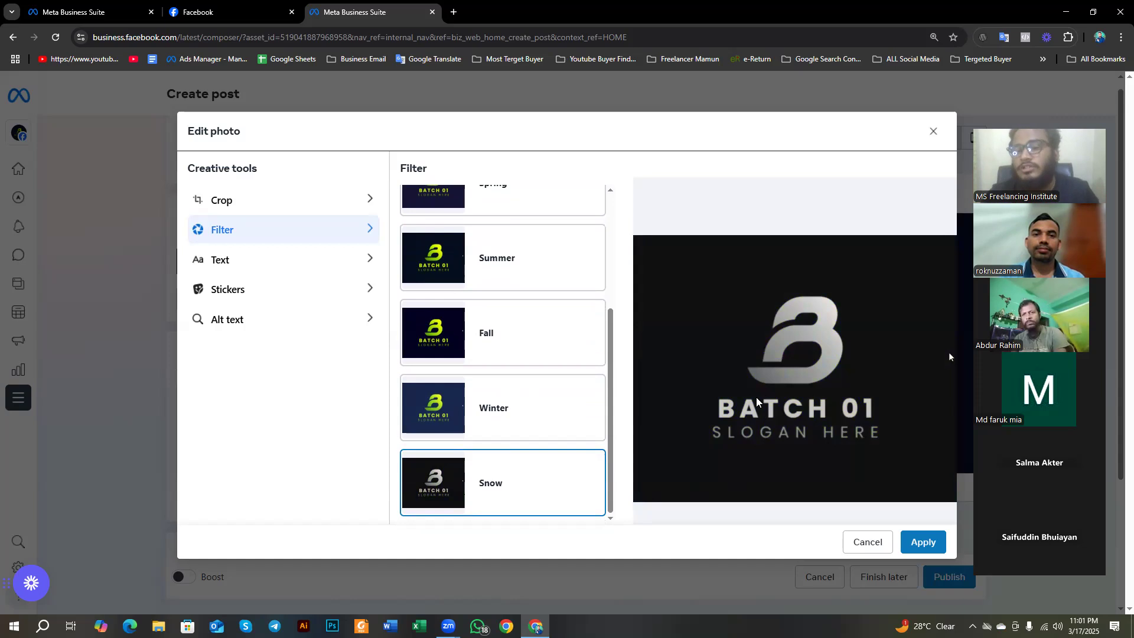
{"action": "scroll", "coordinate": [515, 338], "scroll_direction": "up", "scroll_amount": 3}
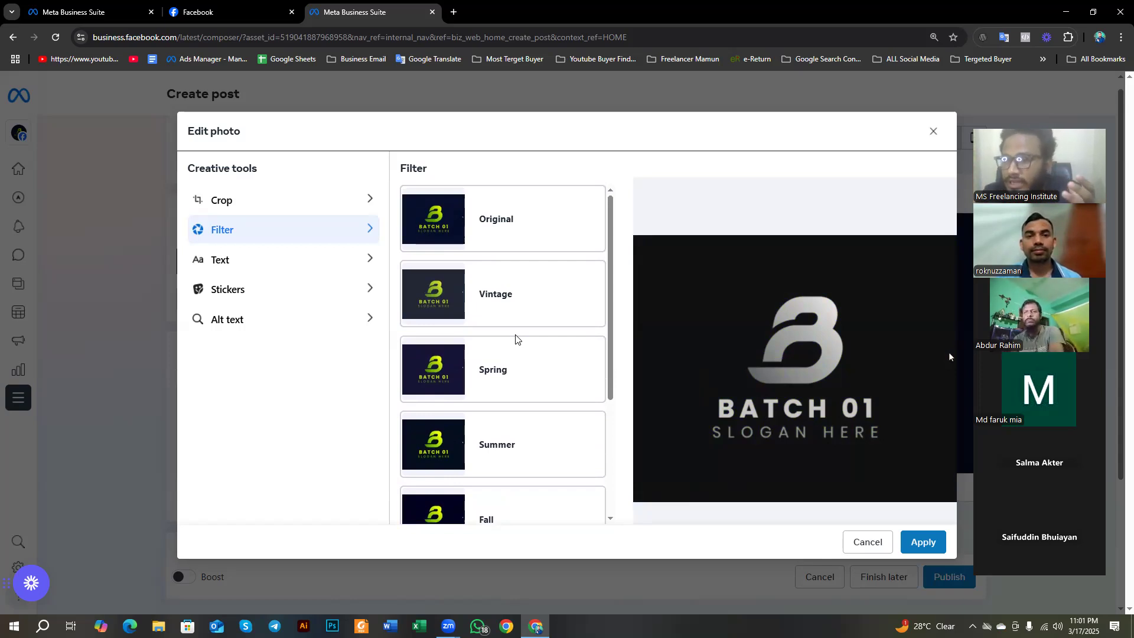
{"action": "left_click", "coordinate": [498, 237]}
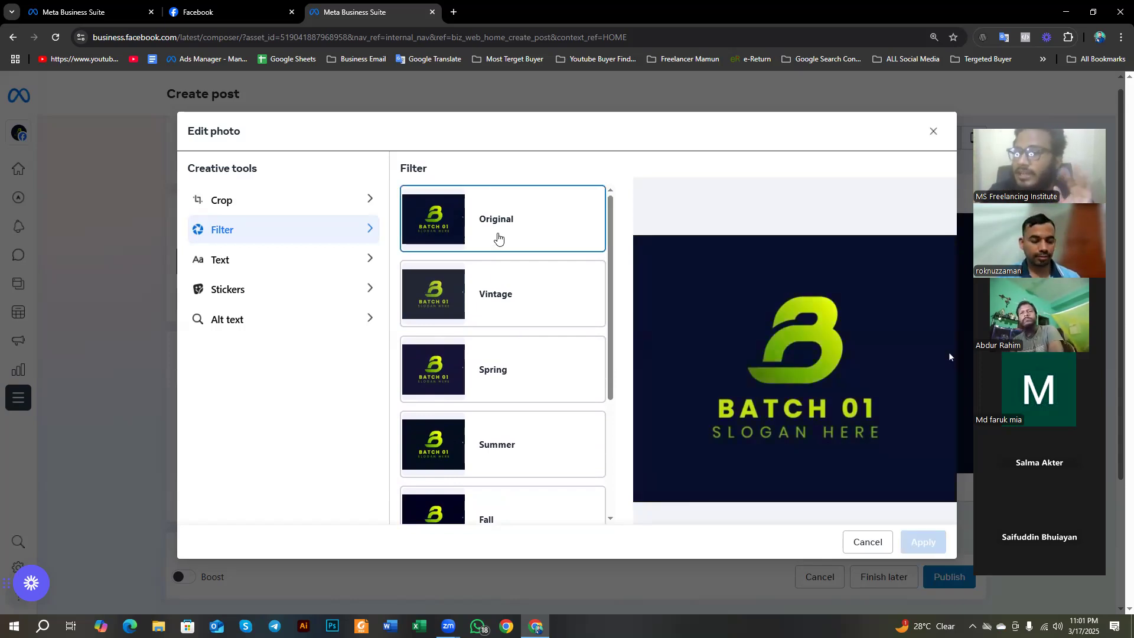
Step: Add a text box over the upper part of the logo, set its colour to white and view the available fonts
{"action": "left_click", "coordinate": [211, 260]}
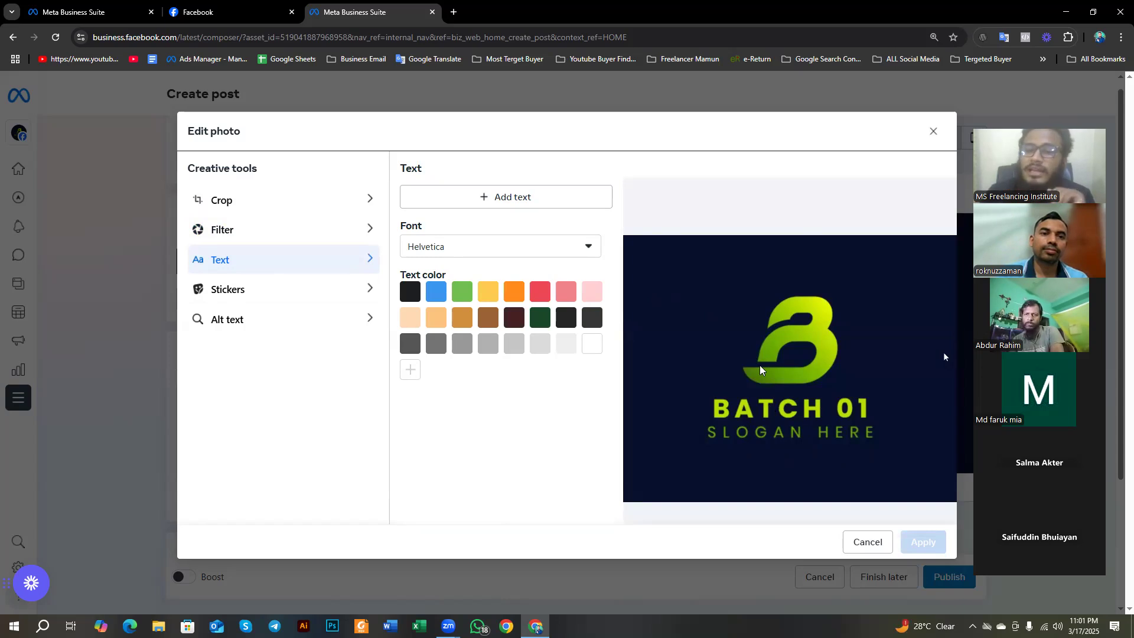
{"action": "left_click", "coordinate": [506, 196]}
{"action": "left_click_drag", "start_coordinate": [751, 331], "coordinate": [716, 306]}
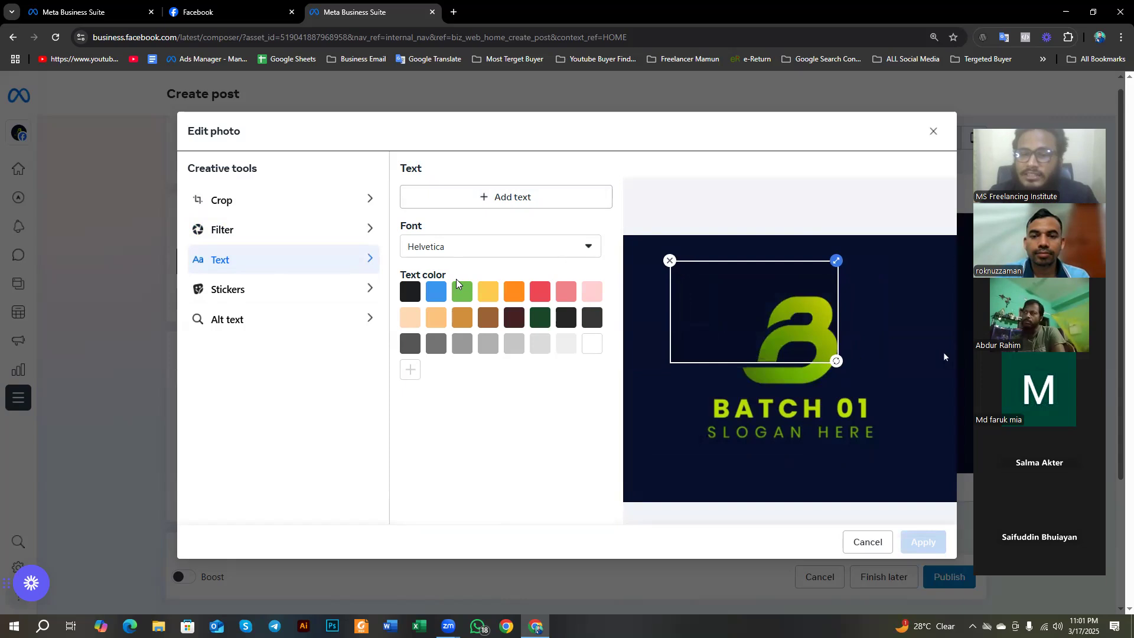
{"action": "left_click", "coordinate": [586, 342]}
{"action": "left_click", "coordinate": [461, 248]}
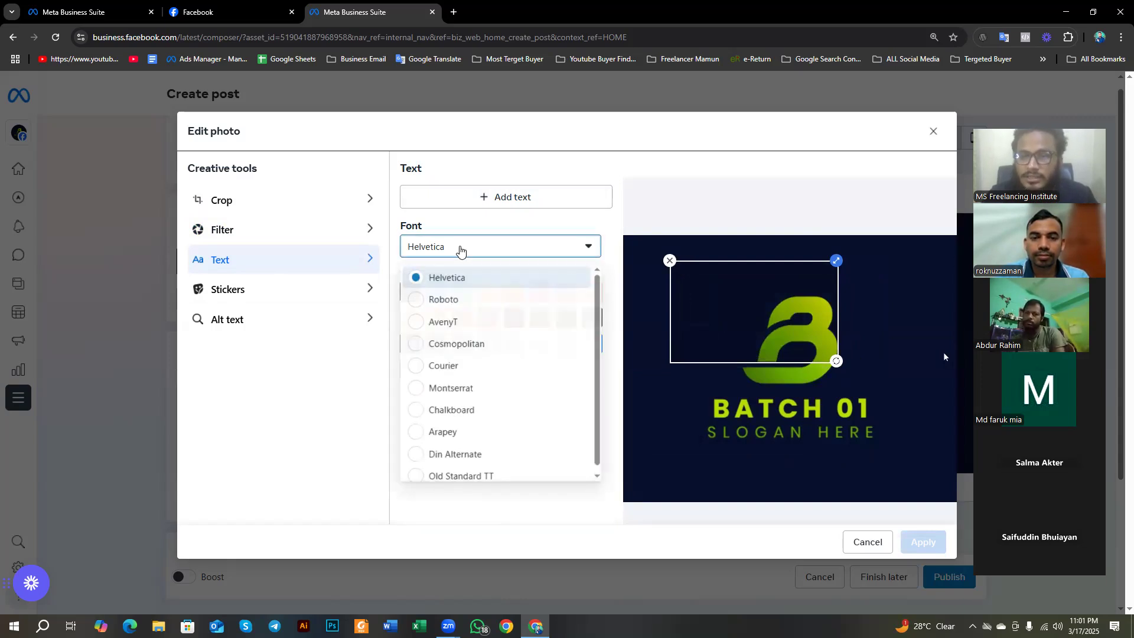
Step: Enter "batch 01" in the text box, enlarge it and position the text above the logo
{"action": "left_click", "coordinate": [738, 319]}
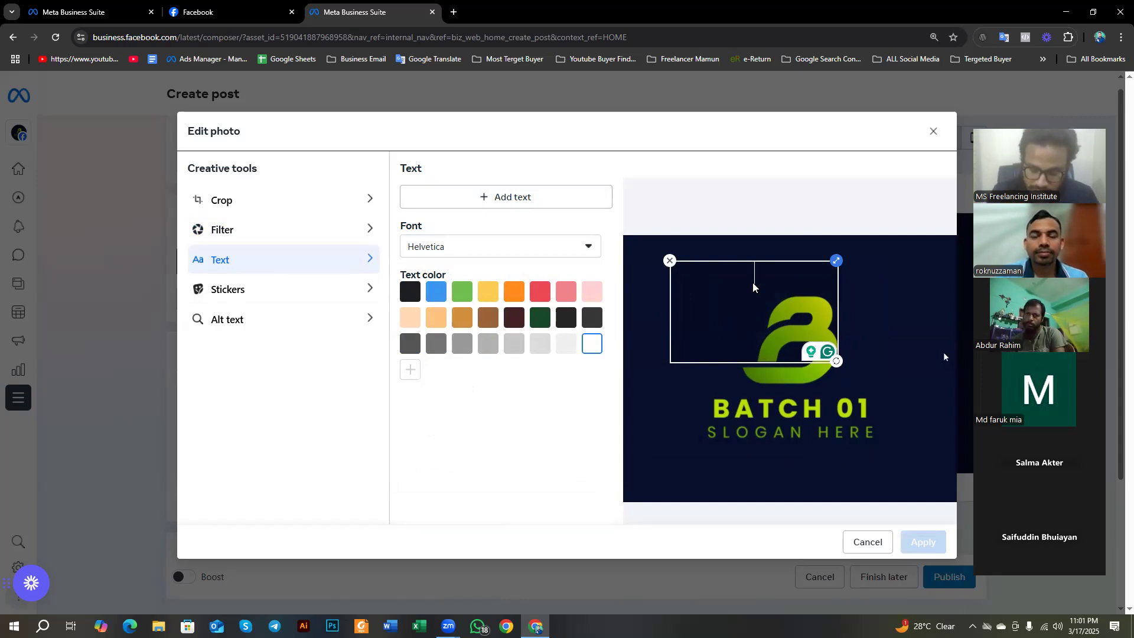
{"action": "type", "text": "bat"}
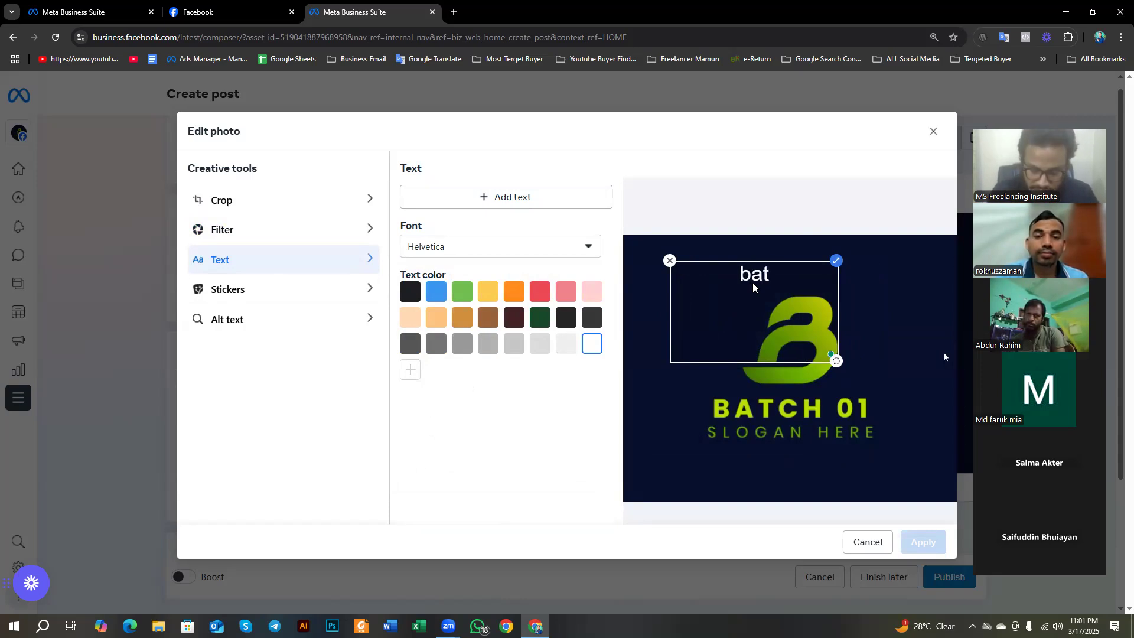
{"action": "type", "text": "ch 01"}
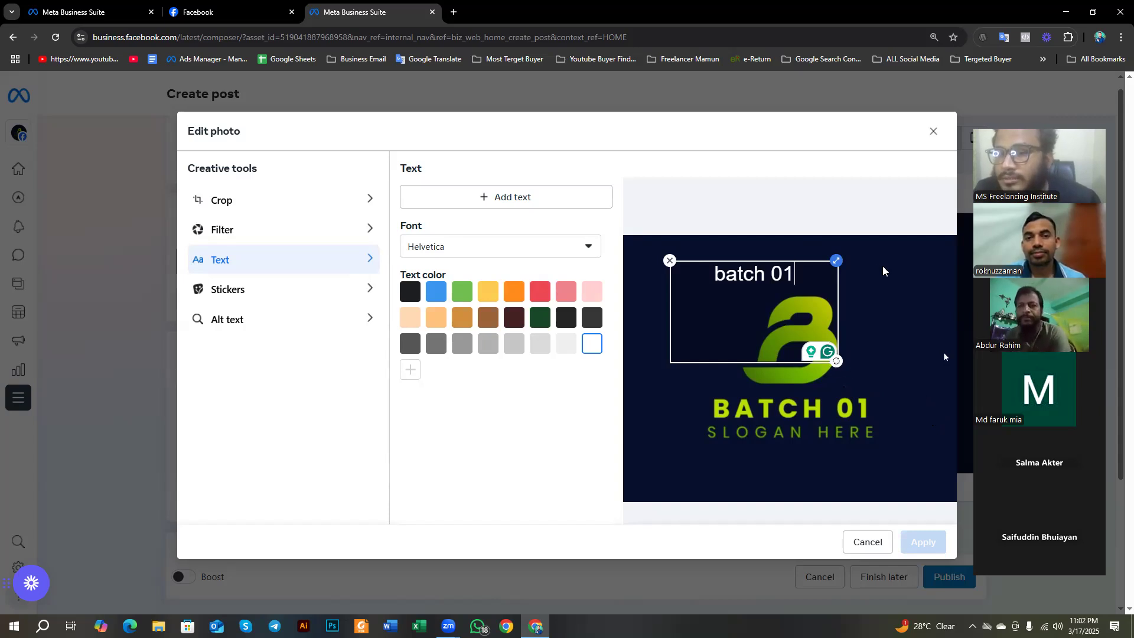
{"action": "left_click_drag", "start_coordinate": [837, 261], "coordinate": [895, 247]}
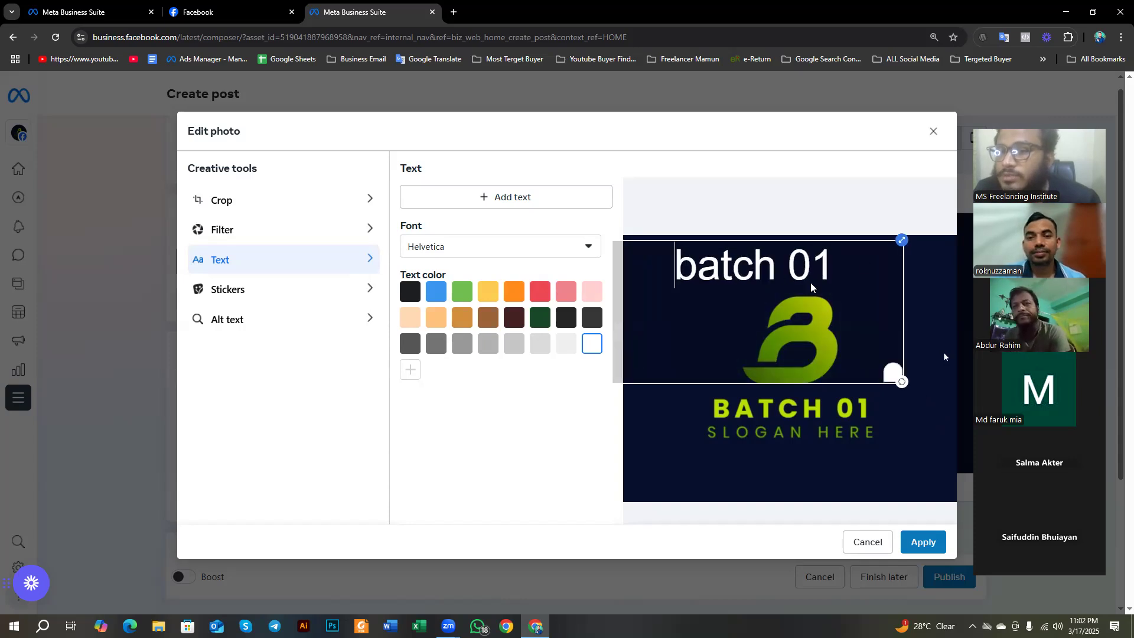
{"action": "left_click_drag", "start_coordinate": [811, 283], "coordinate": [774, 279]}
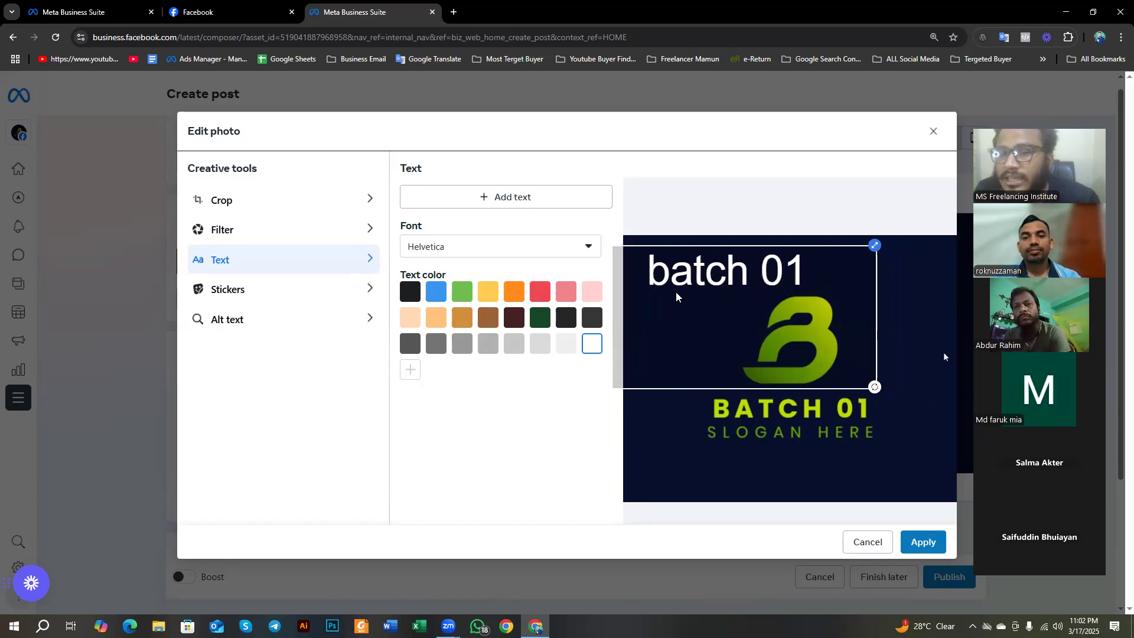
Step: Try black, blue, yellow, red and several dark shades on the "batch 01" text, ending with light pink
{"action": "left_click", "coordinate": [411, 293]}
{"action": "left_click", "coordinate": [437, 299]}
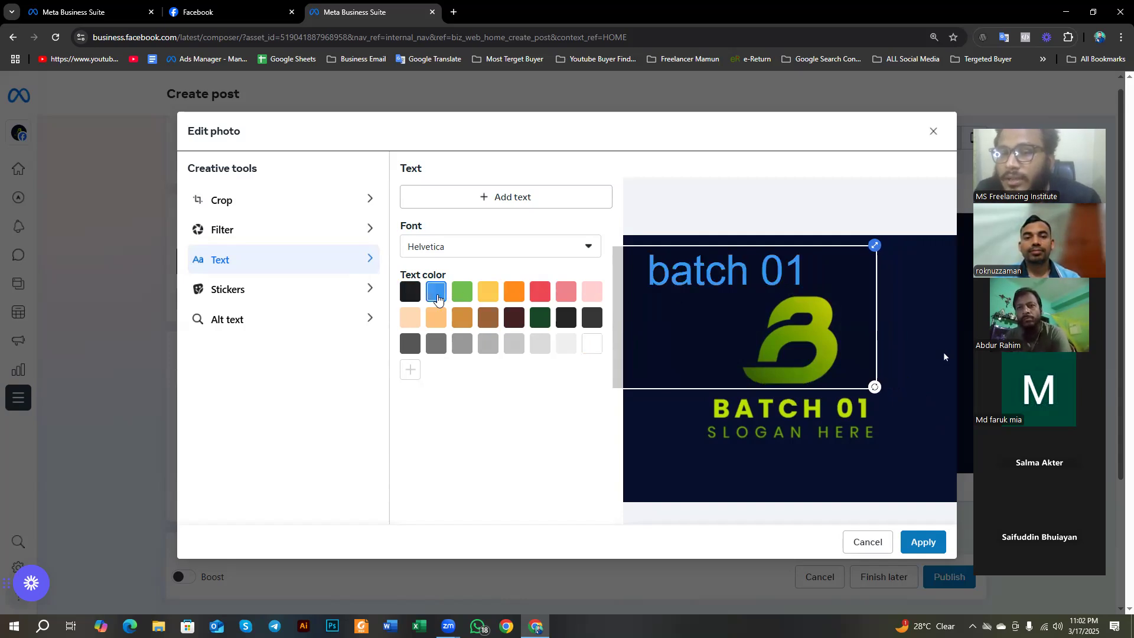
{"action": "left_click", "coordinate": [489, 293]}
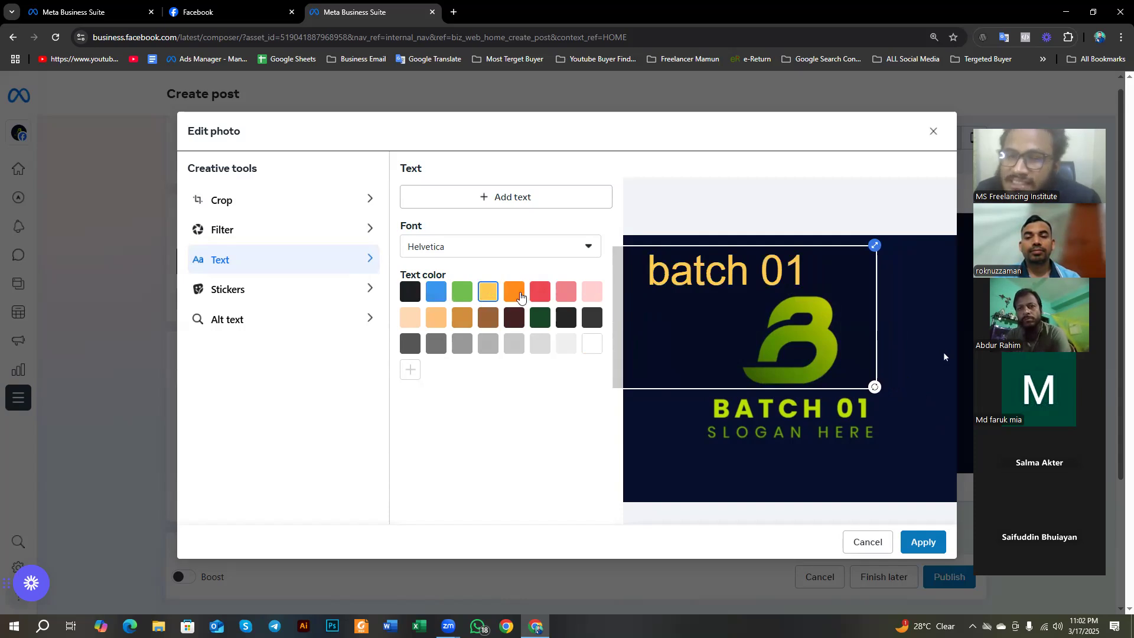
{"action": "left_click", "coordinate": [539, 292]}
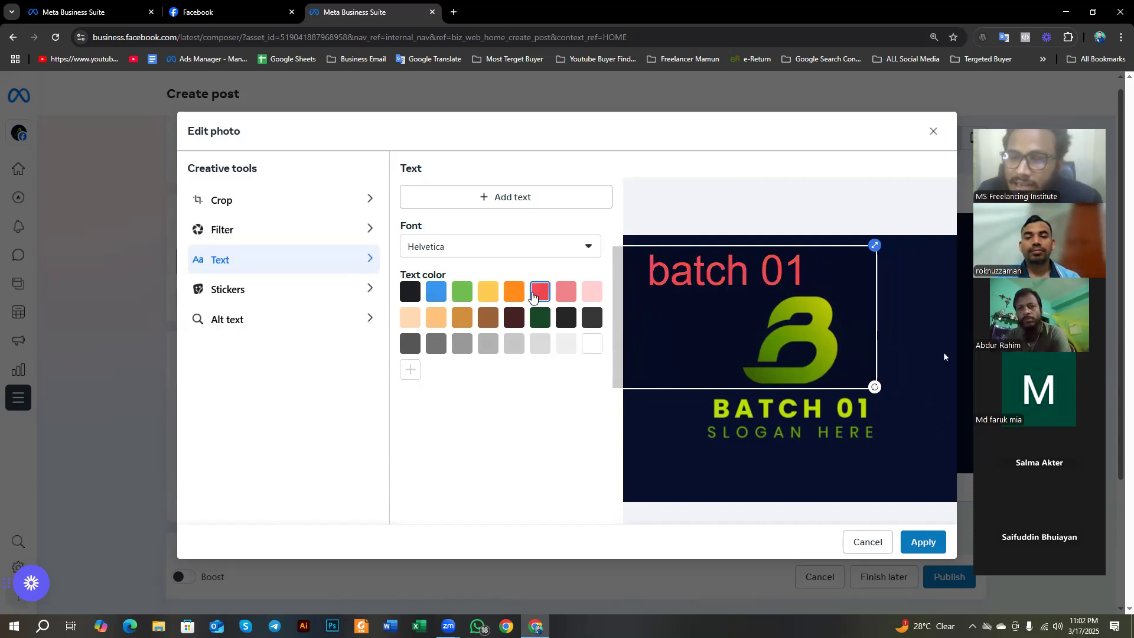
{"action": "left_click", "coordinate": [512, 319]}
{"action": "left_click", "coordinate": [539, 320]}
{"action": "left_click", "coordinate": [566, 319]}
{"action": "left_click", "coordinate": [589, 298]}
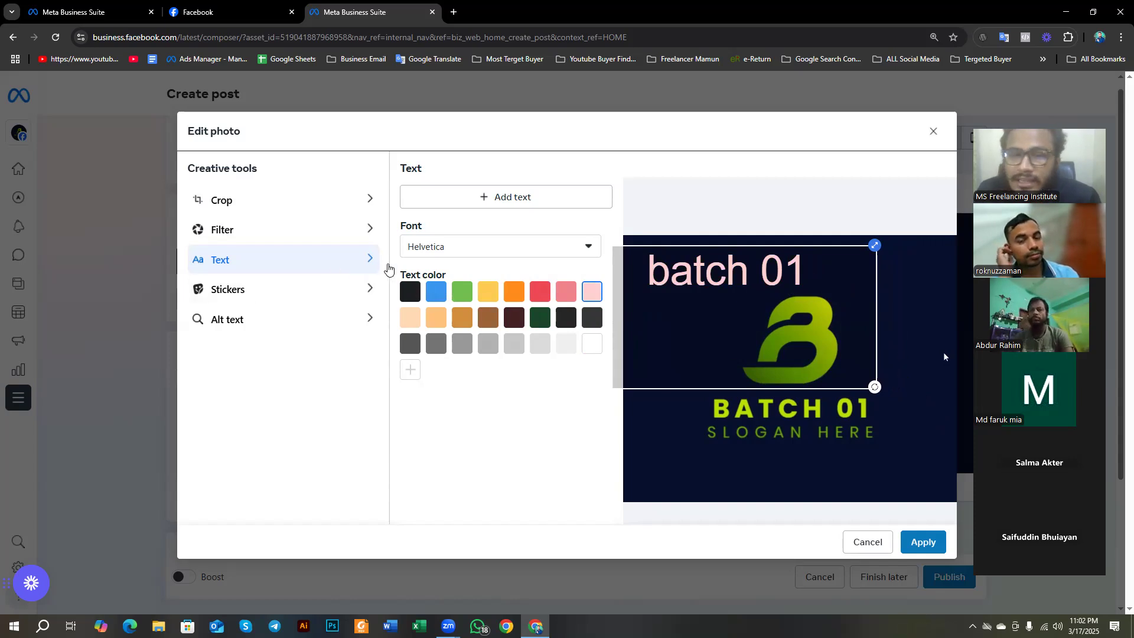
Step: Try the Roboto and AvenyT fonts on the "batch 01" text, then set the font to Cosmopolitan
{"action": "left_click", "coordinate": [422, 252]}
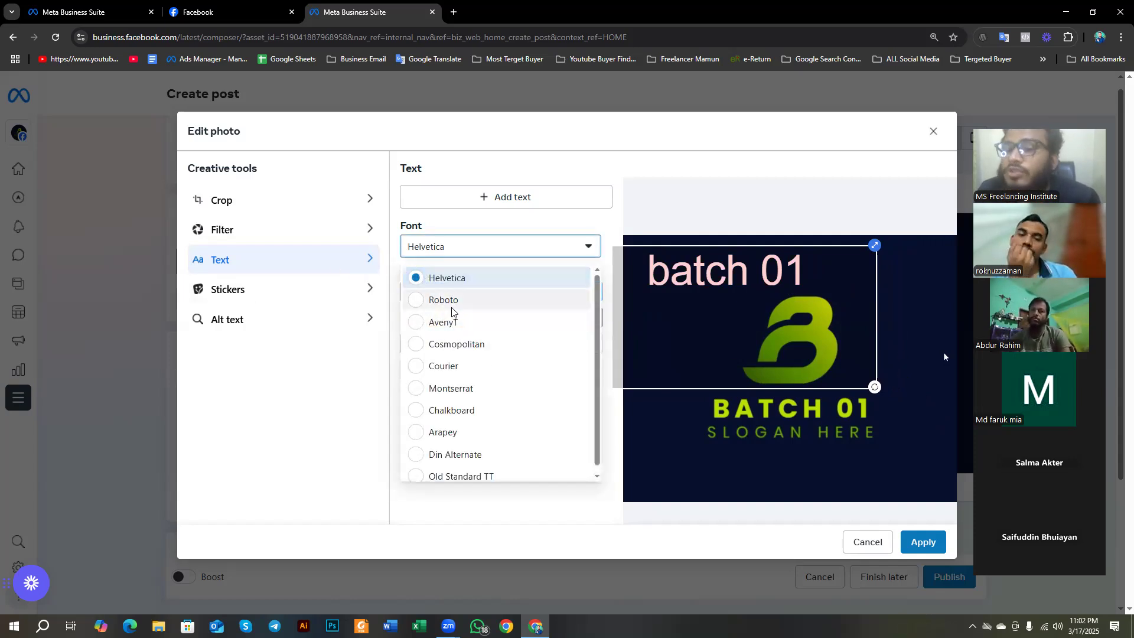
{"action": "scroll", "coordinate": [450, 301], "scroll_direction": "down", "scroll_amount": 1}
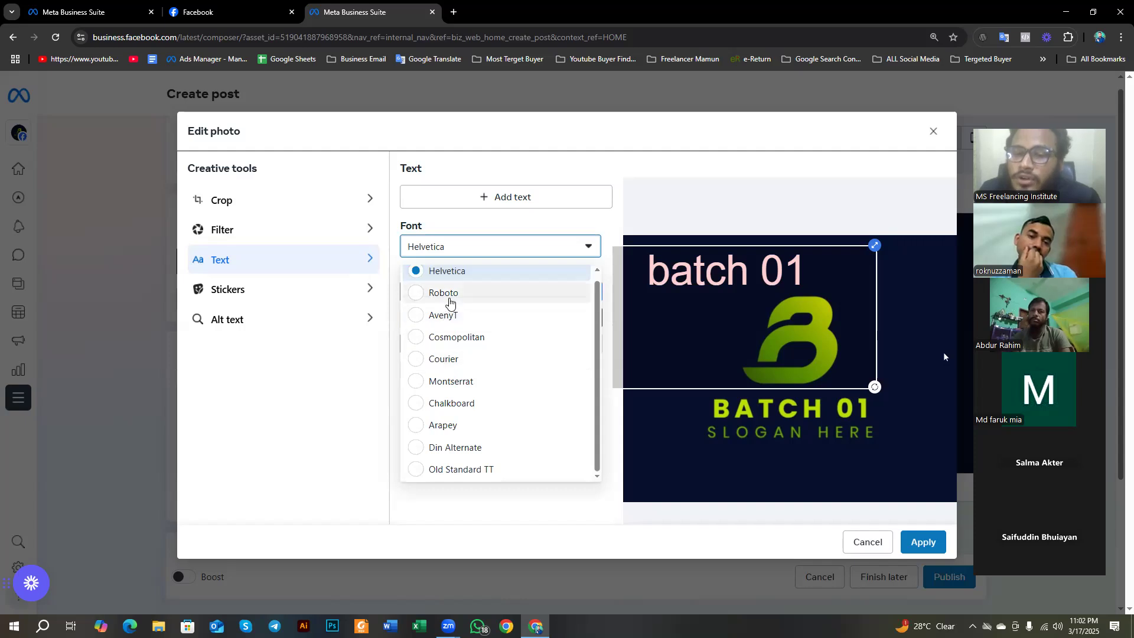
{"action": "left_click", "coordinate": [450, 301]}
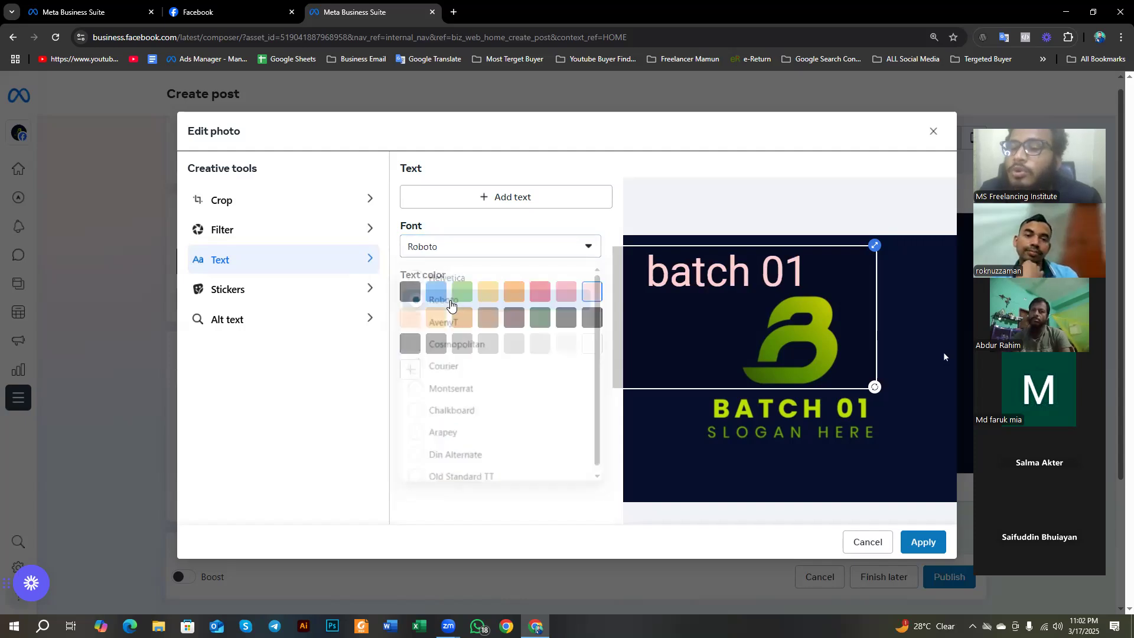
{"action": "left_click", "coordinate": [461, 250]}
{"action": "left_click", "coordinate": [438, 324]}
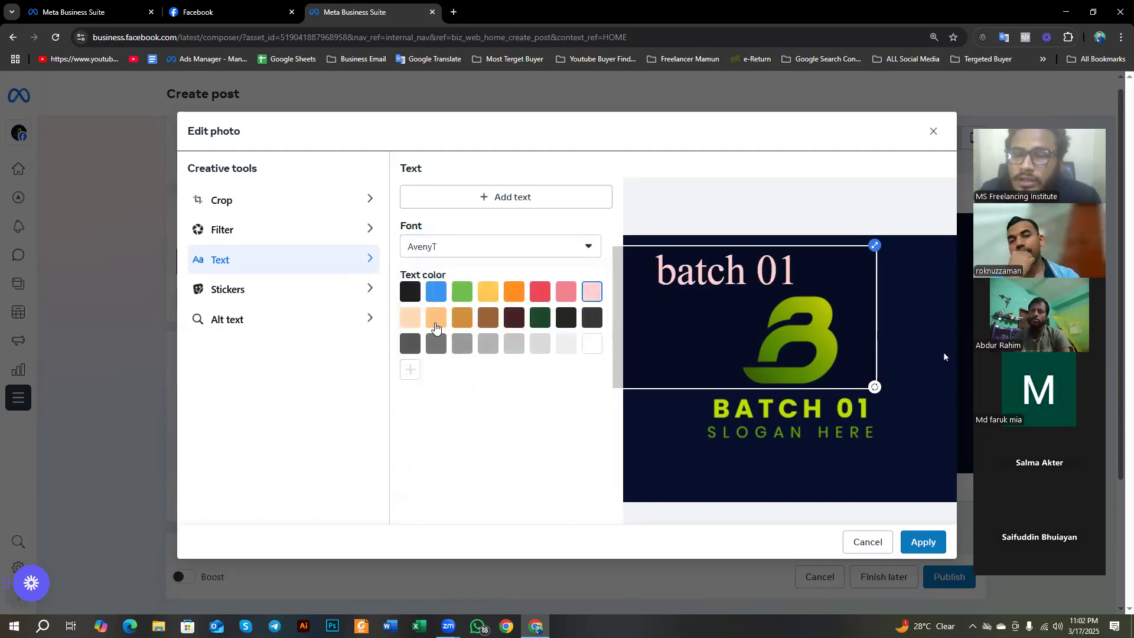
{"action": "left_click", "coordinate": [437, 250]}
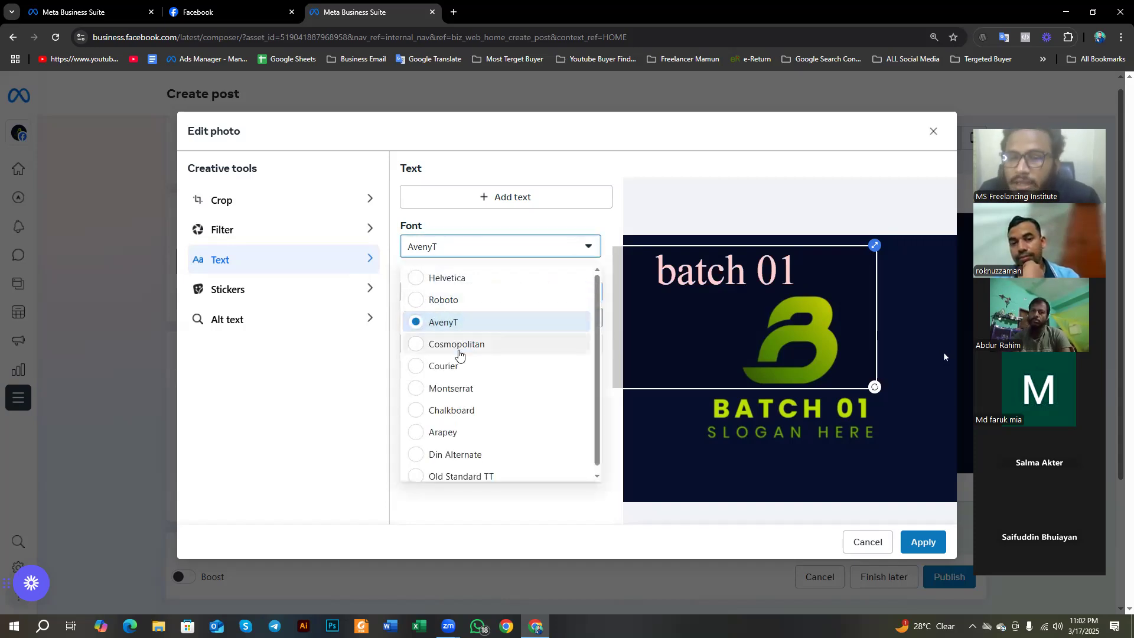
{"action": "left_click", "coordinate": [440, 352]}
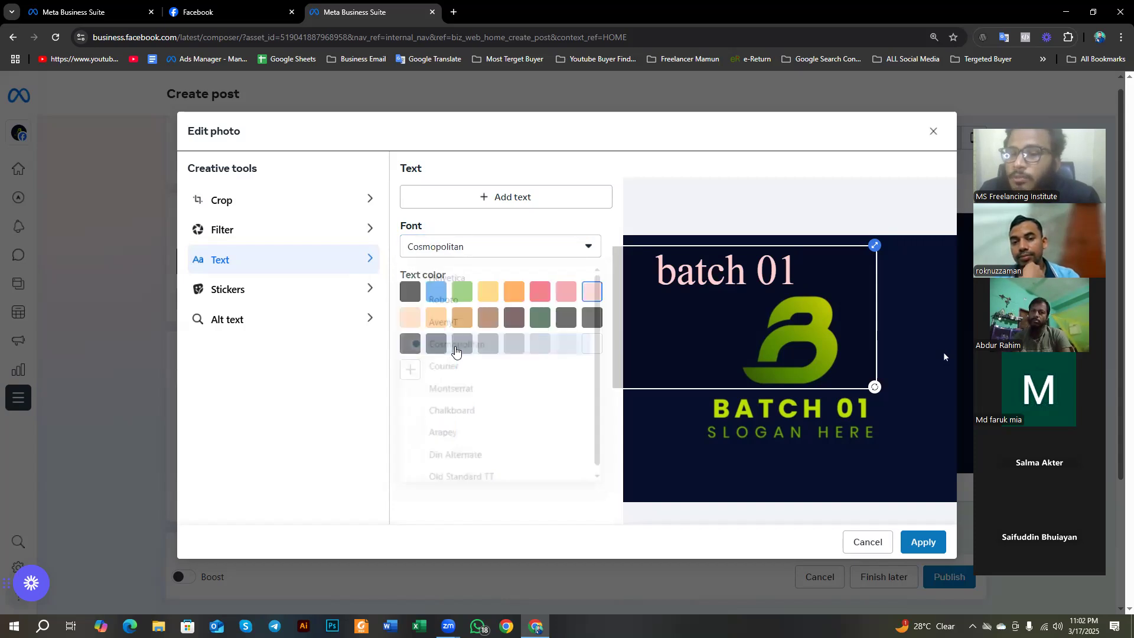
Step: Try the Helvetica font on the "batch 01" text, then remove the text from the photo
{"action": "left_click", "coordinate": [493, 248]}
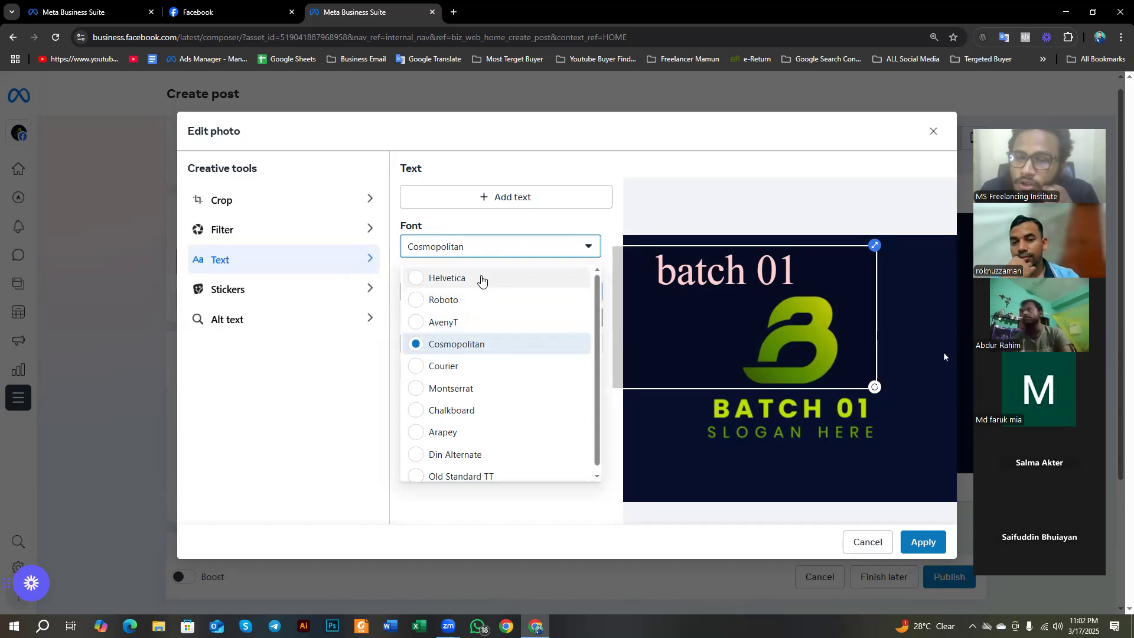
{"action": "left_click", "coordinate": [481, 276]}
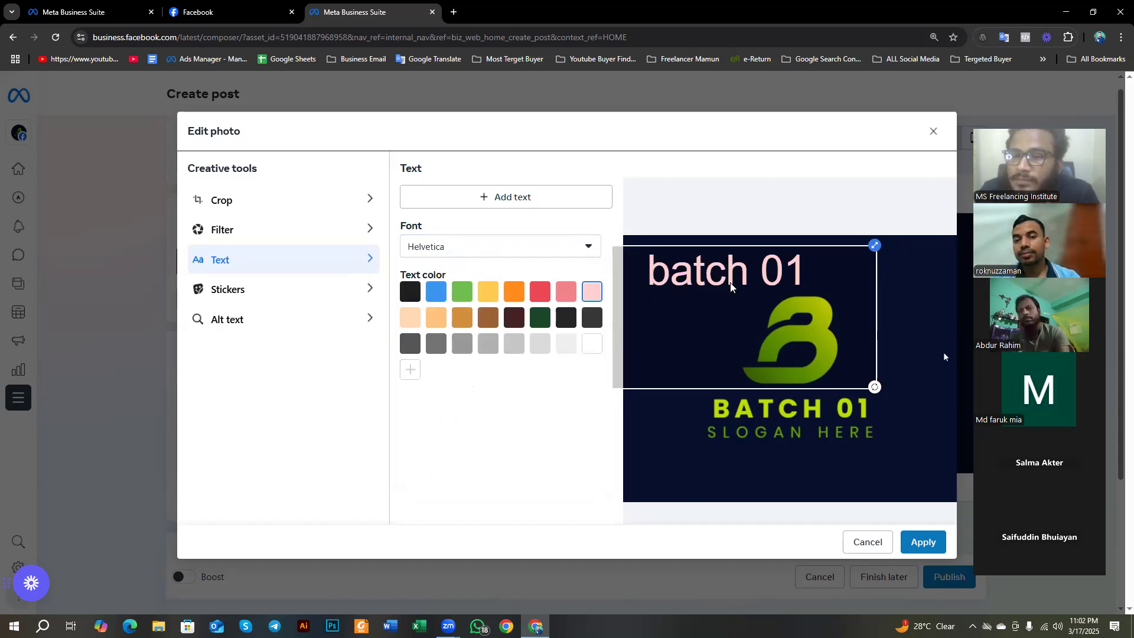
{"action": "left_click_drag", "start_coordinate": [734, 286], "coordinate": [773, 284]}
{"action": "left_click", "coordinate": [616, 246]}
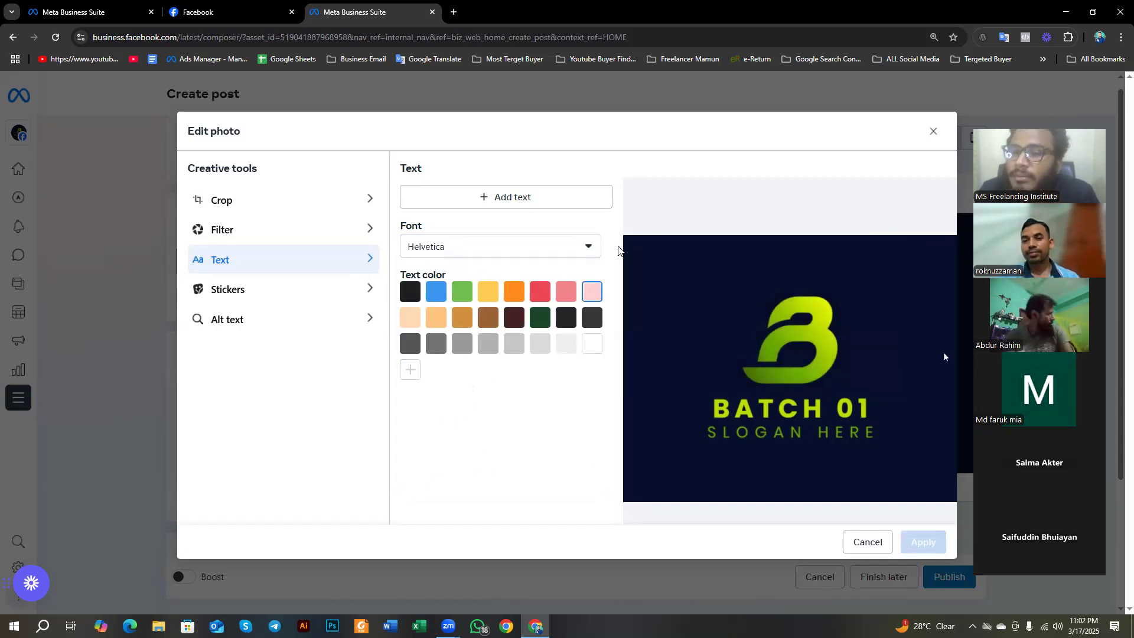
Step: Try the self-hugging heart sticker beside the logo, look through the remaining stickers, and remove the heart
{"action": "left_click", "coordinate": [277, 291]}
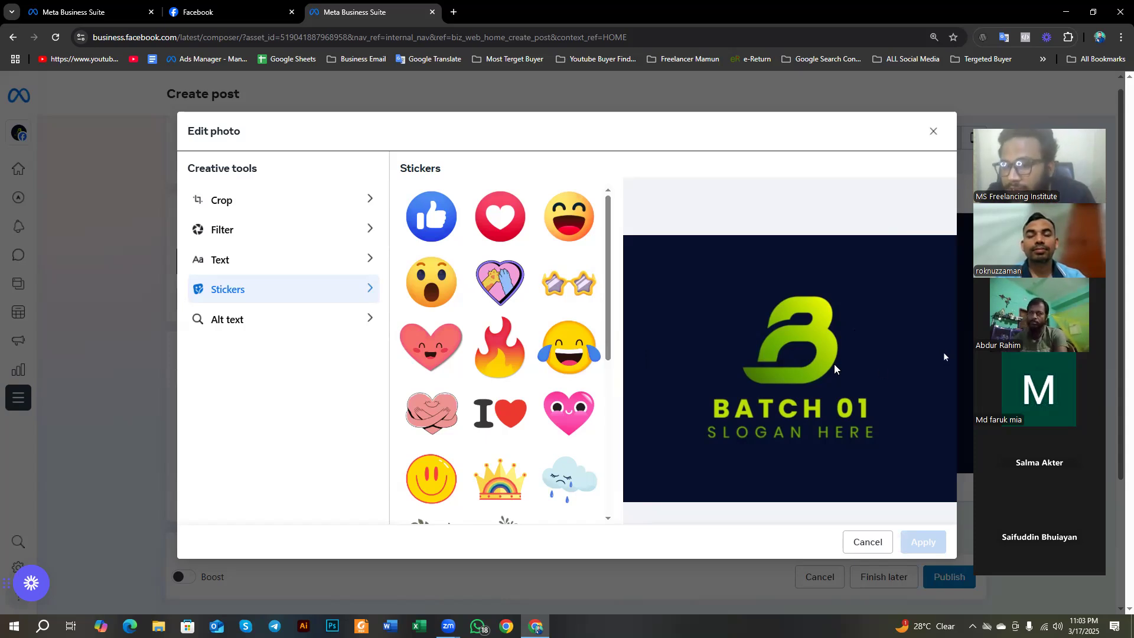
{"action": "scroll", "coordinate": [451, 331], "scroll_direction": "down", "scroll_amount": 1}
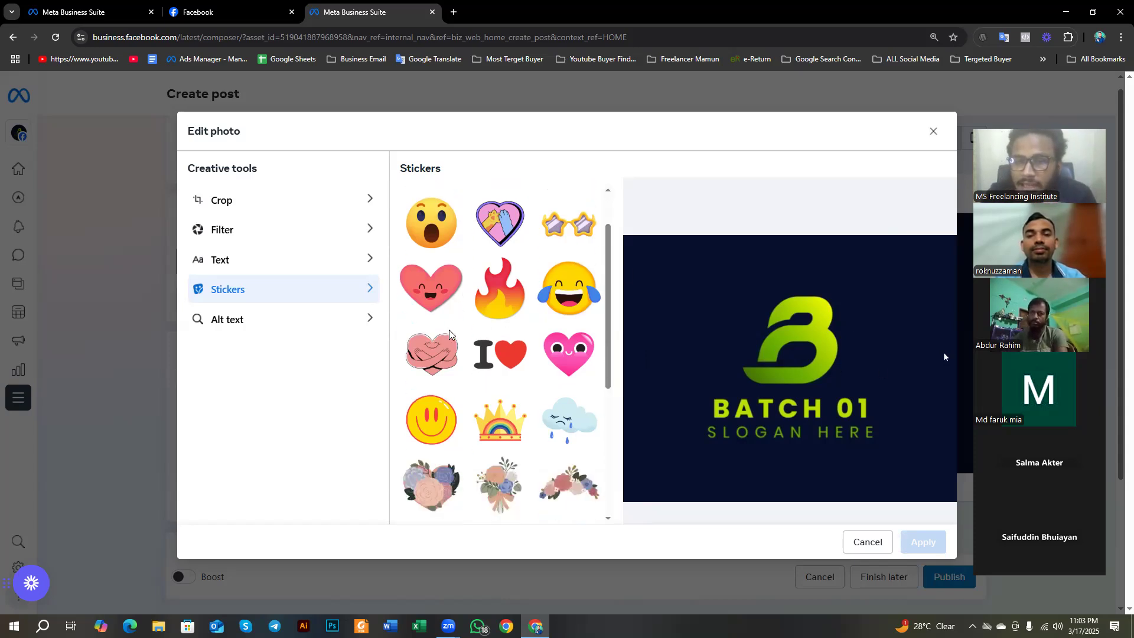
{"action": "left_click", "coordinate": [433, 346]}
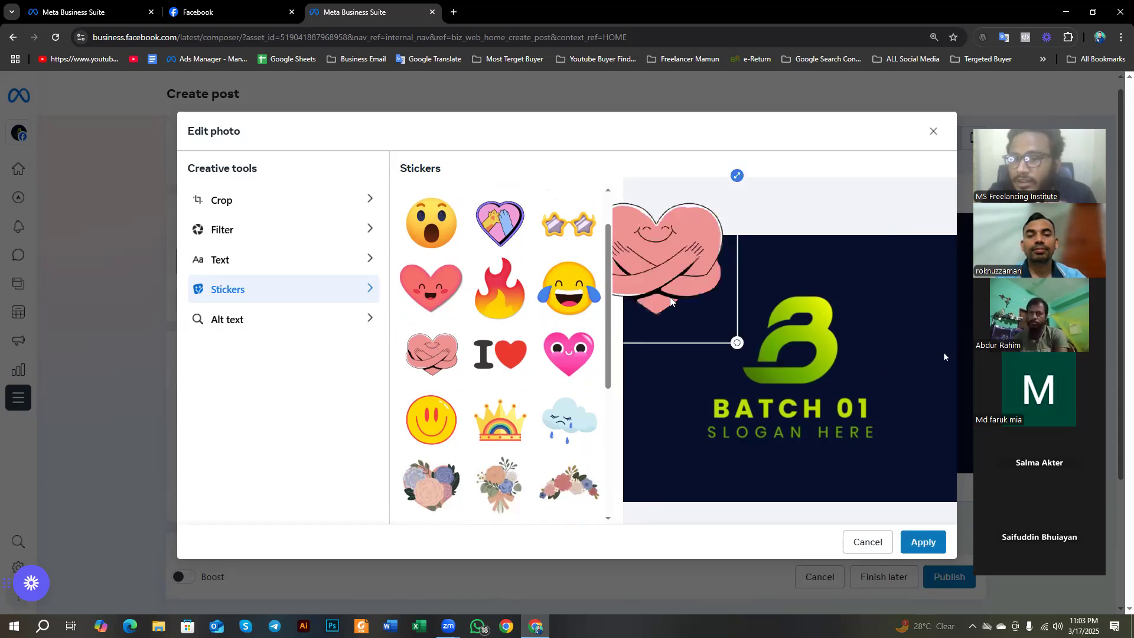
{"action": "left_click_drag", "start_coordinate": [685, 265], "coordinate": [925, 329]}
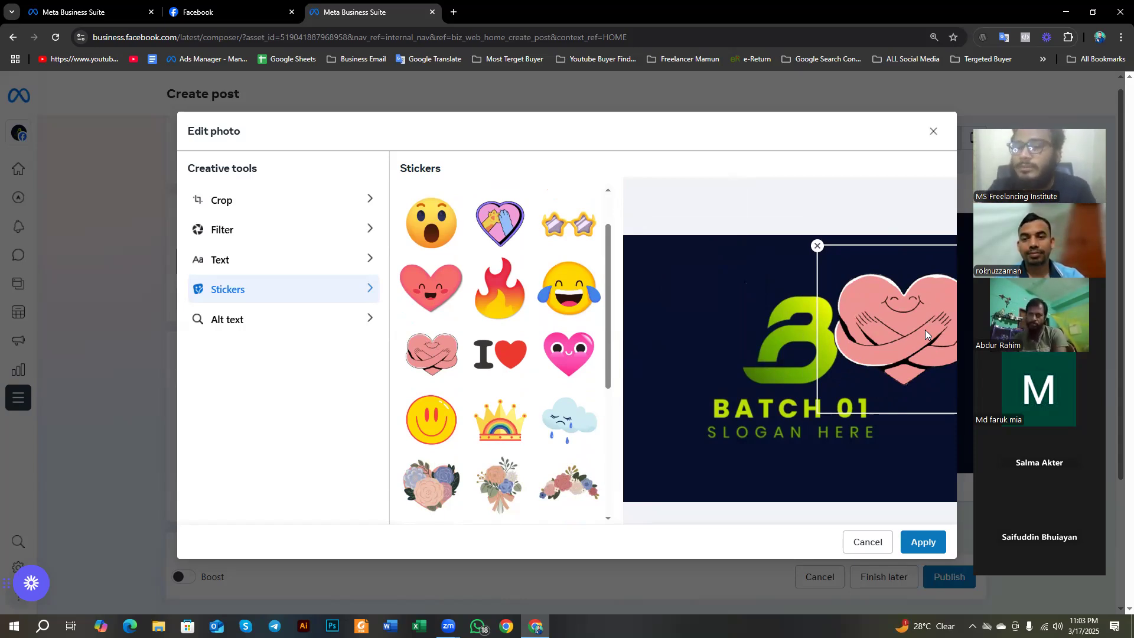
{"action": "scroll", "coordinate": [530, 348], "scroll_direction": "down", "scroll_amount": 1}
{"action": "scroll", "coordinate": [530, 347], "scroll_direction": "down", "scroll_amount": 2}
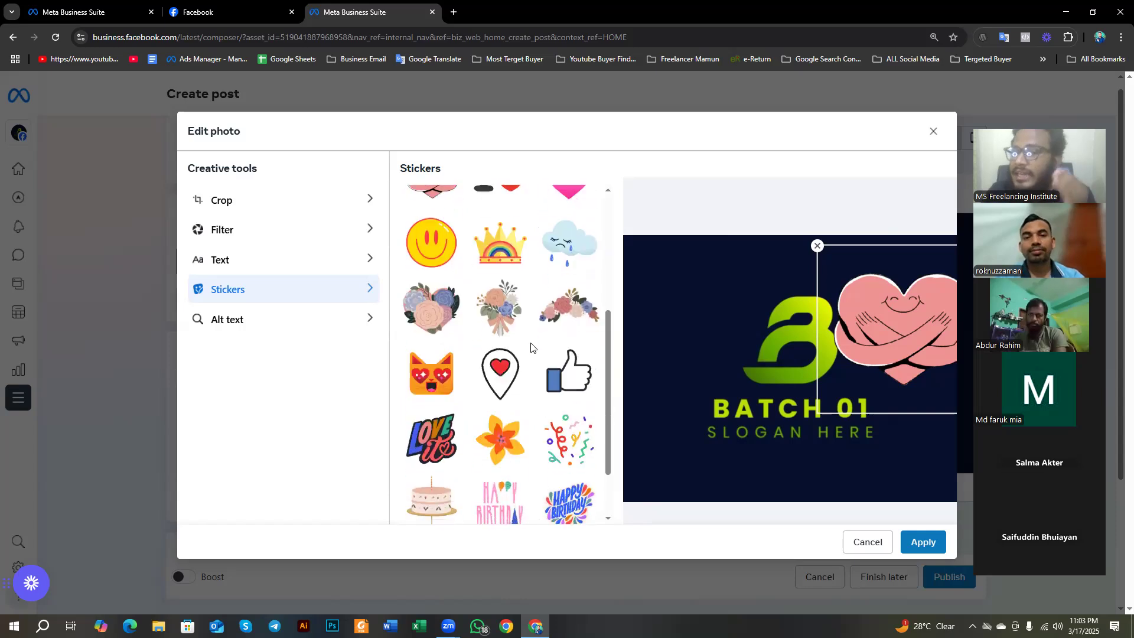
{"action": "scroll", "coordinate": [532, 354], "scroll_direction": "down", "scroll_amount": 1}
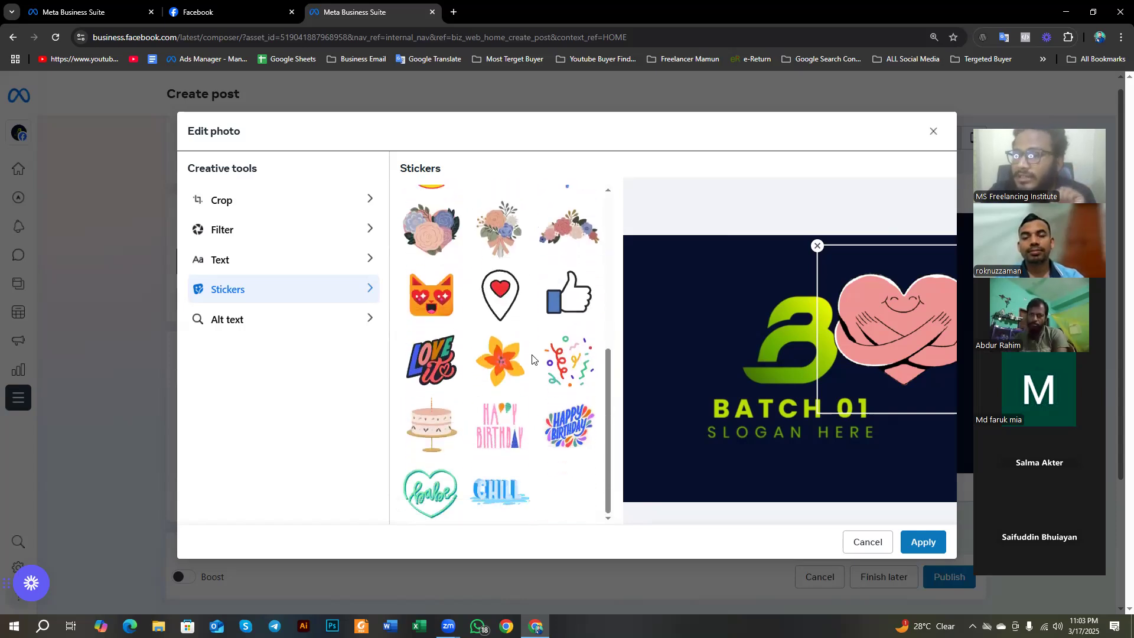
{"action": "left_click", "coordinate": [818, 246]}
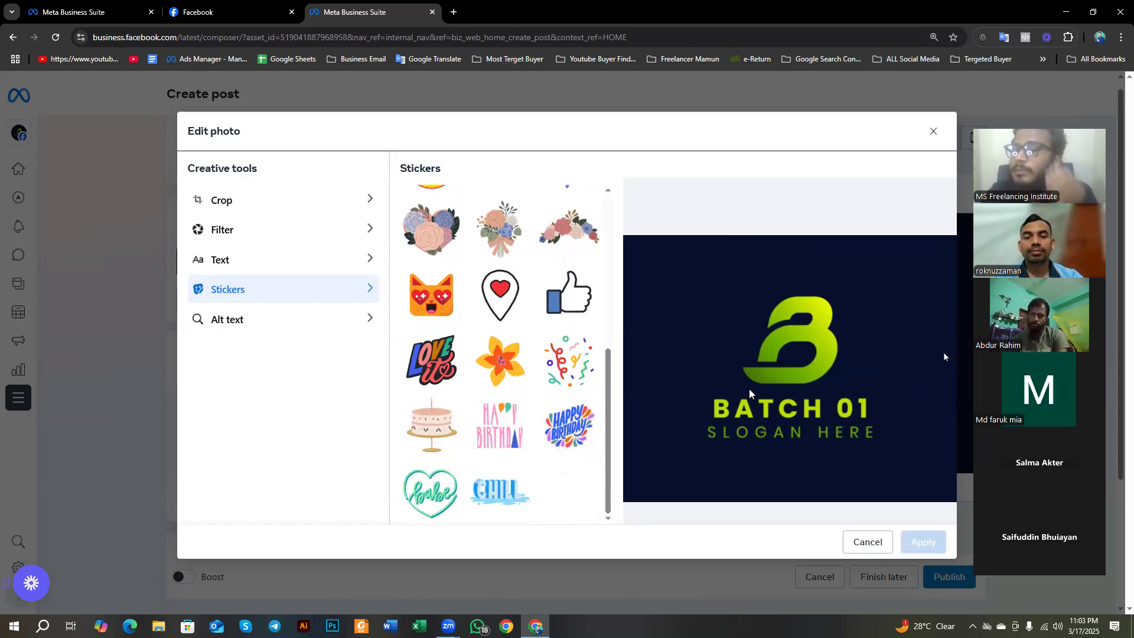
Step: Try the pink "Happy Birthday" sticker over the logo in several positions, then remove every copy of it
{"action": "left_click", "coordinate": [514, 430]}
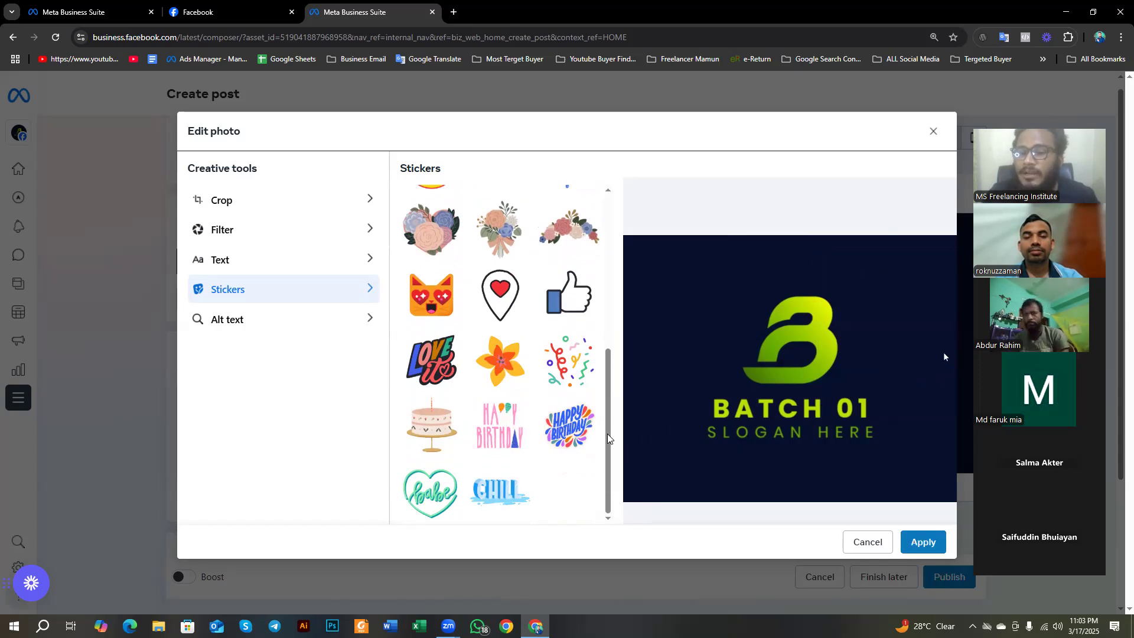
{"action": "left_click_drag", "start_coordinate": [745, 296], "coordinate": [859, 414]}
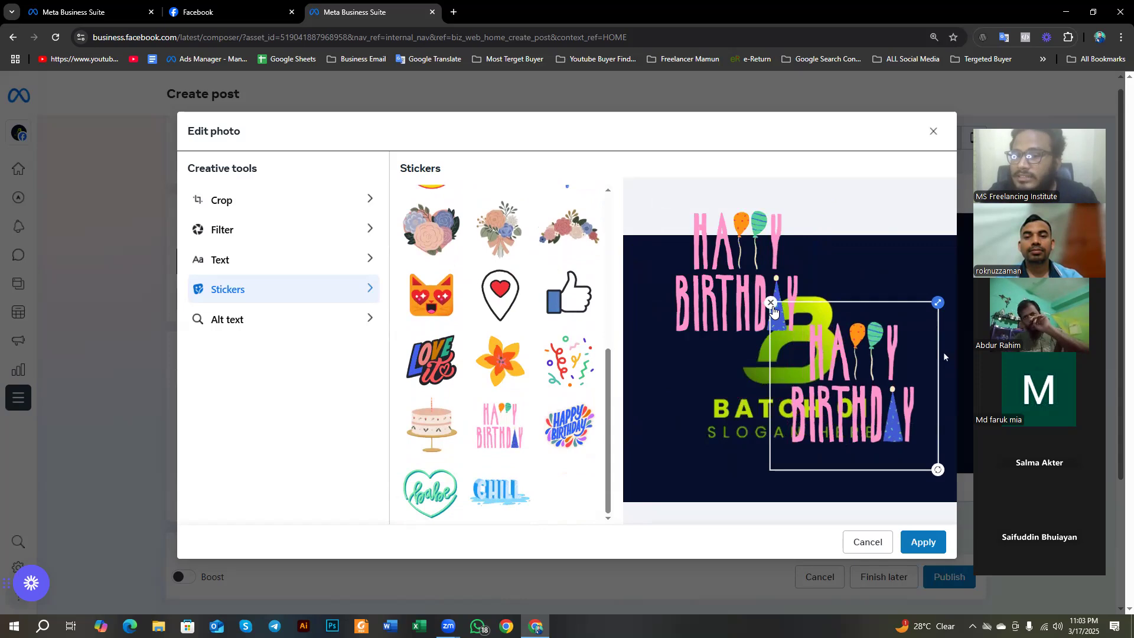
{"action": "key", "text": "Delete"}
{"action": "left_click_drag", "start_coordinate": [736, 294], "coordinate": [719, 365]}
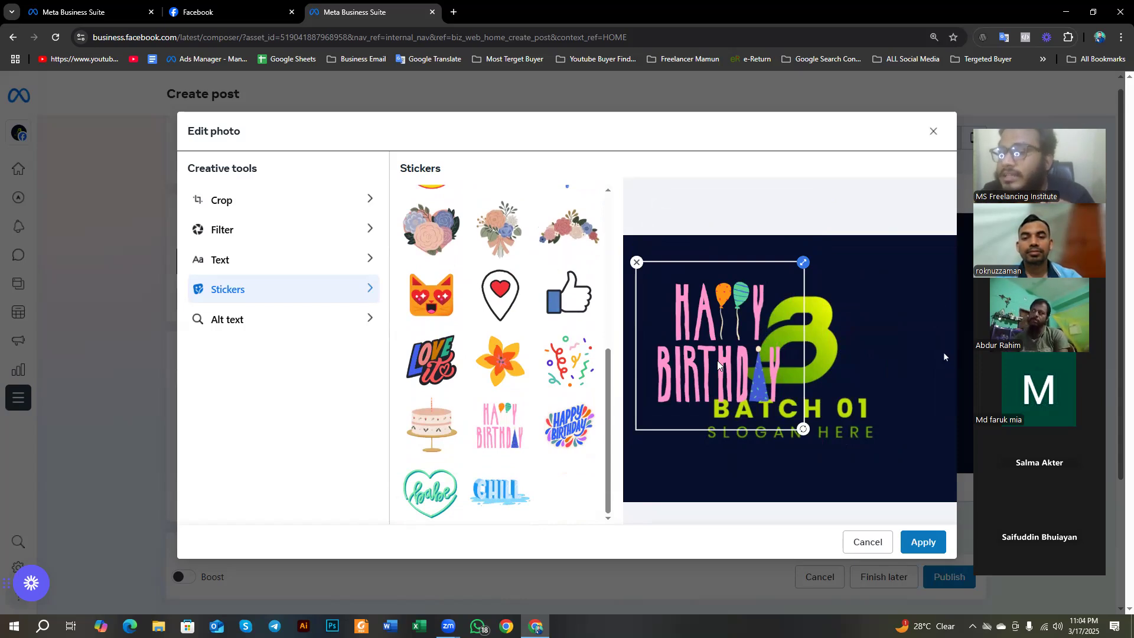
{"action": "left_click_drag", "start_coordinate": [719, 365], "coordinate": [763, 374]}
{"action": "left_click", "coordinate": [689, 288]}
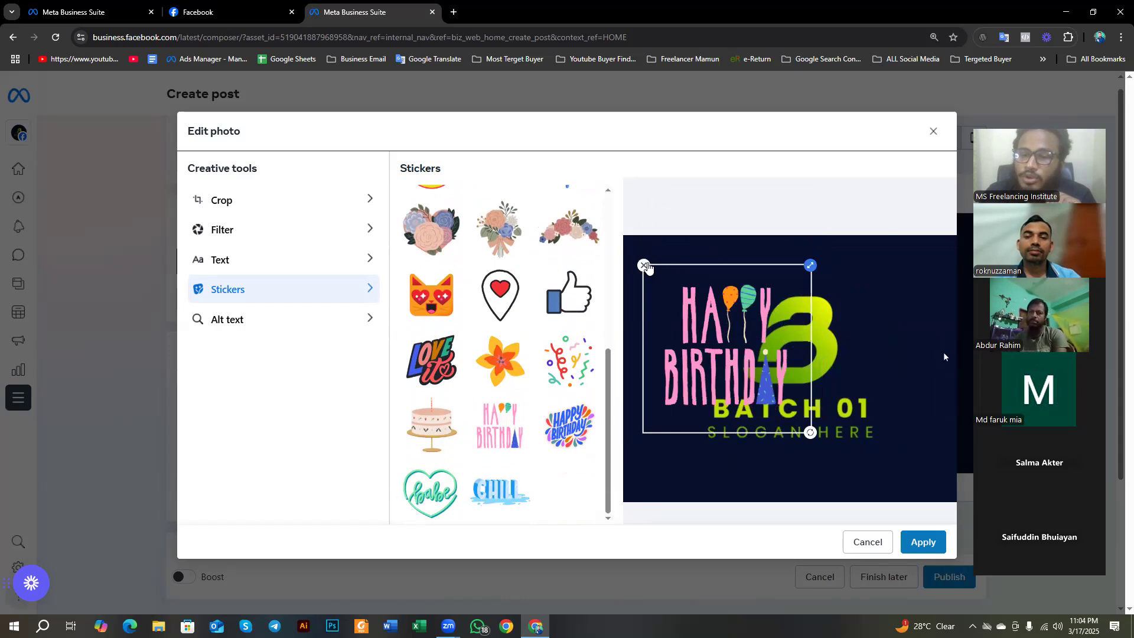
{"action": "left_click", "coordinate": [646, 266]}
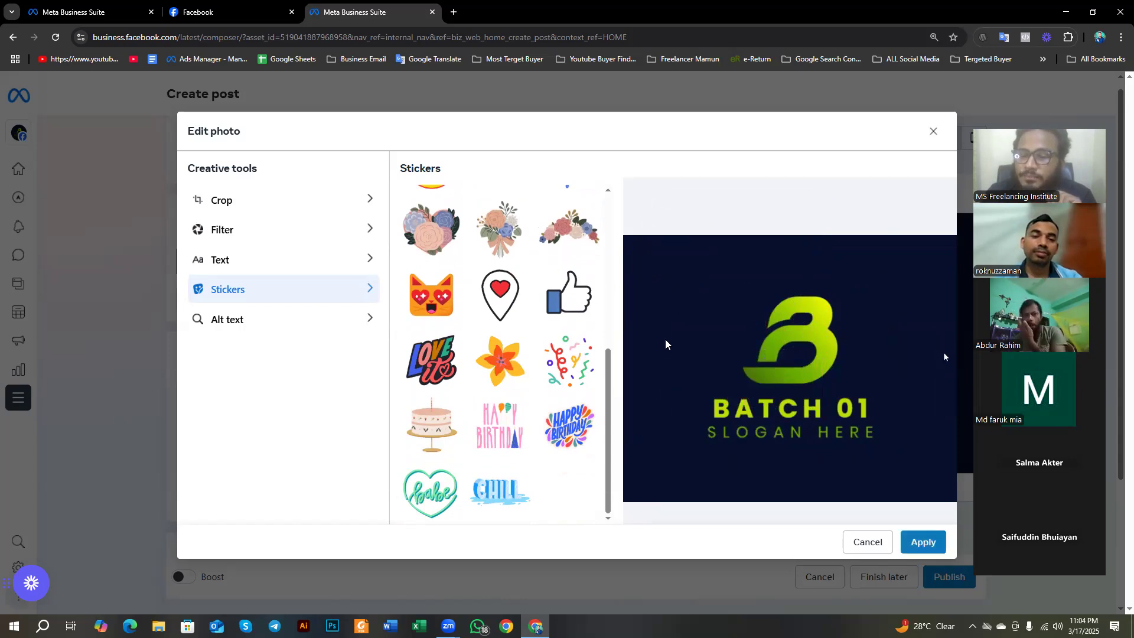
Step: Review the available stickers and the alt text option, then apply the photo edits with a thumbs-up sticker over the logo
{"action": "scroll", "coordinate": [534, 328], "scroll_direction": "up", "scroll_amount": 2}
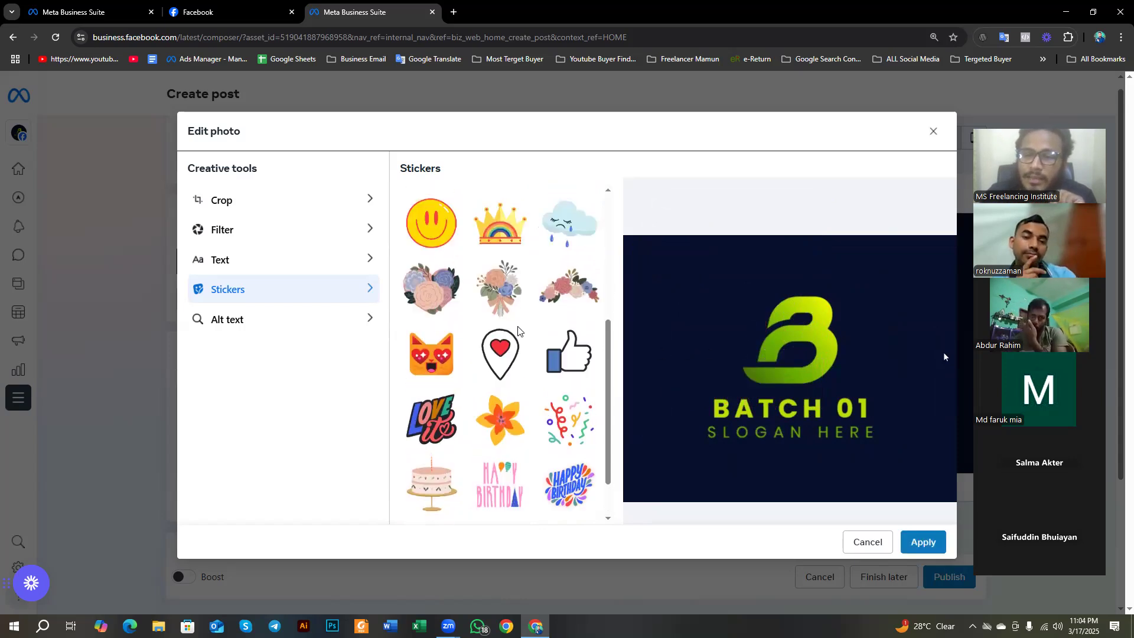
{"action": "scroll", "coordinate": [542, 340], "scroll_direction": "up", "scroll_amount": 3}
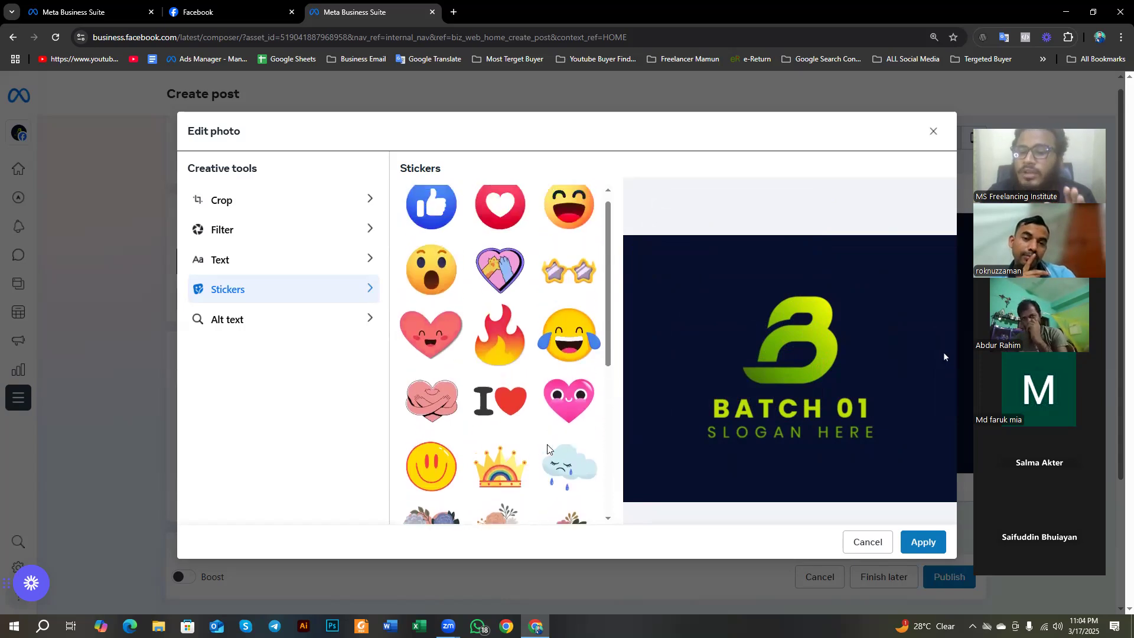
{"action": "scroll", "coordinate": [514, 384], "scroll_direction": "down", "scroll_amount": 5}
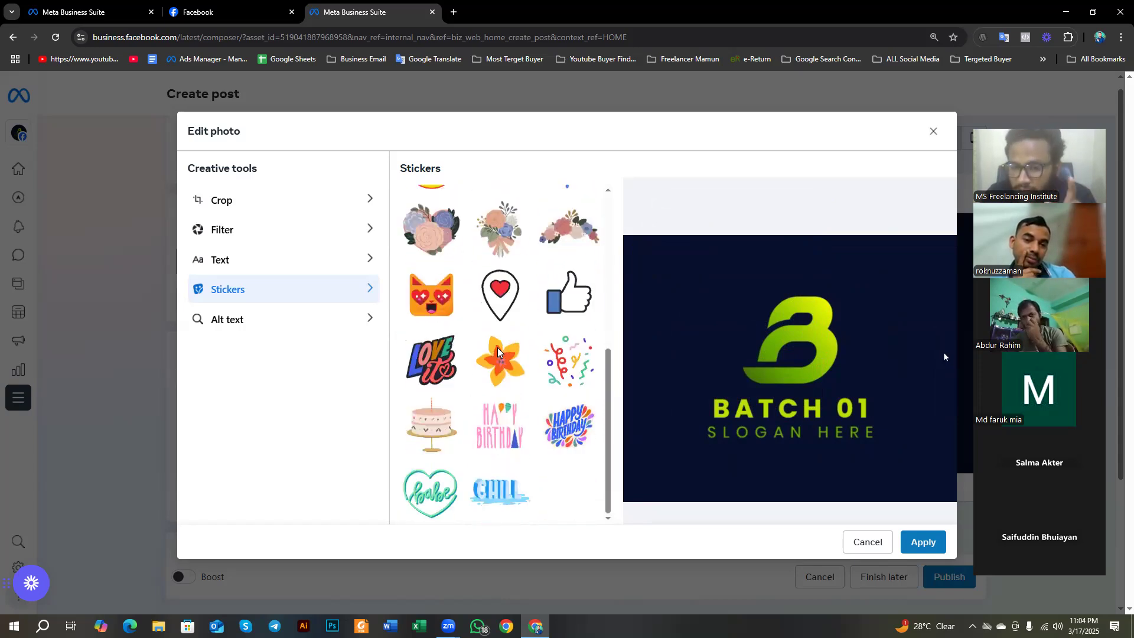
{"action": "scroll", "coordinate": [498, 352], "scroll_direction": "up", "scroll_amount": 4}
{"action": "scroll", "coordinate": [498, 351], "scroll_direction": "up", "scroll_amount": 1}
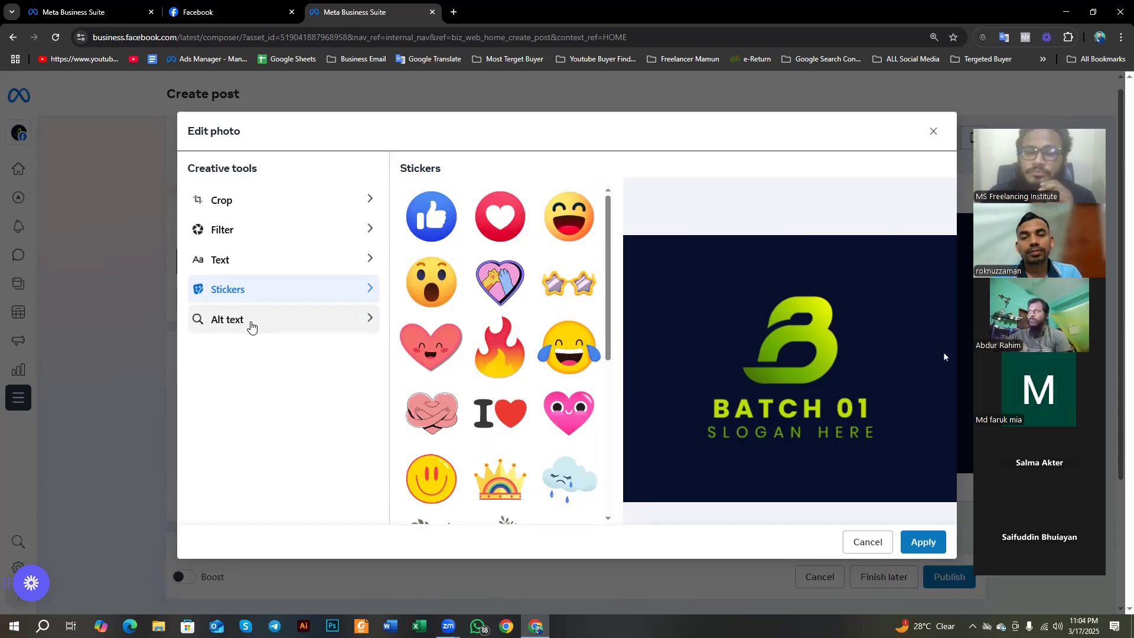
{"action": "left_click", "coordinate": [238, 322]}
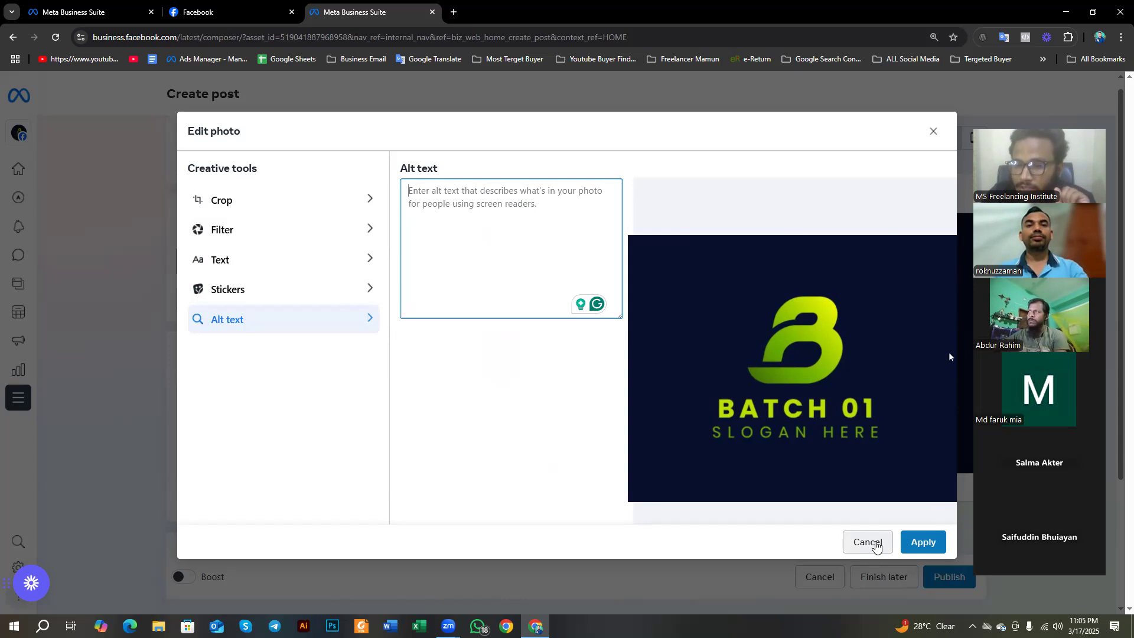
{"action": "left_click", "coordinate": [928, 542]}
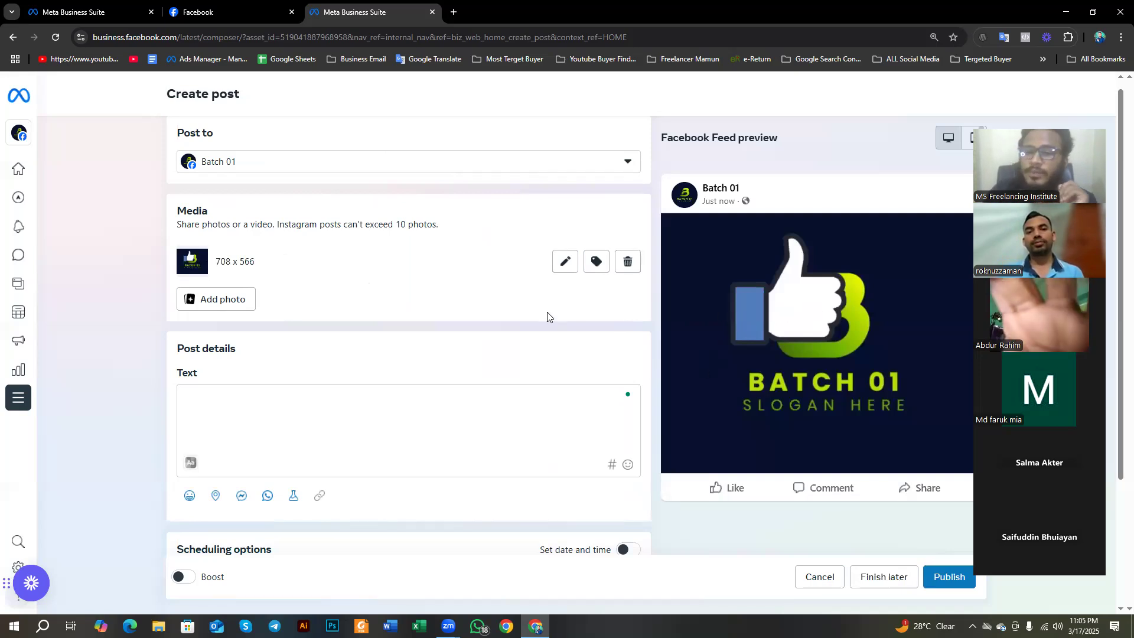
Step: View the photo's people-tagging options without adding tags, then enter "bfvfjhvd fhi" as the post text
{"action": "left_click", "coordinate": [599, 261]}
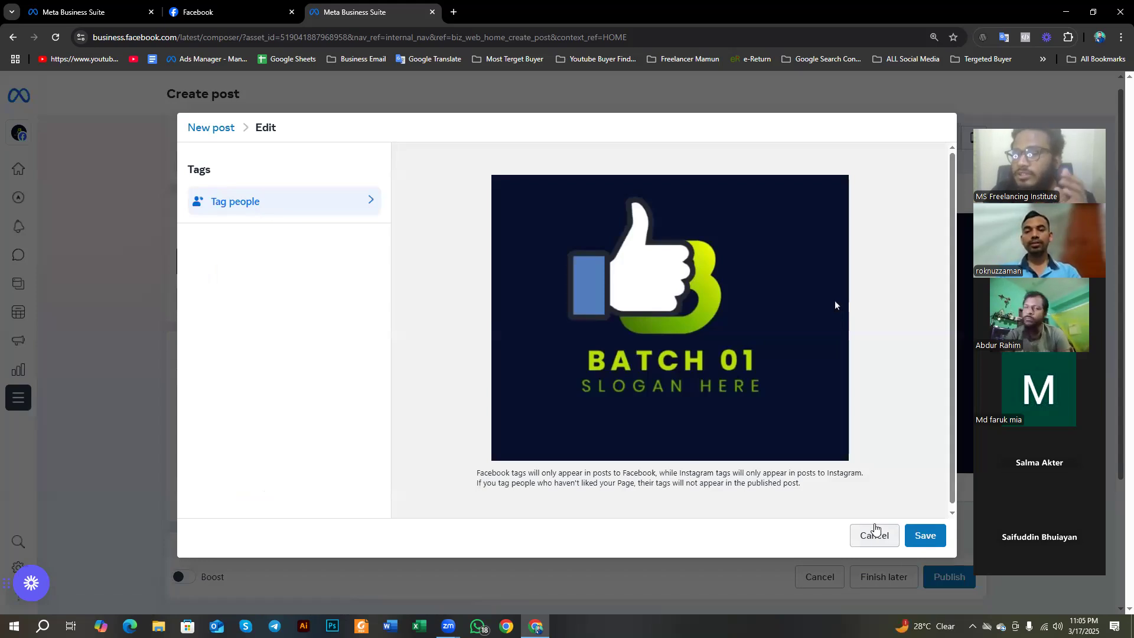
{"action": "left_click", "coordinate": [876, 532]}
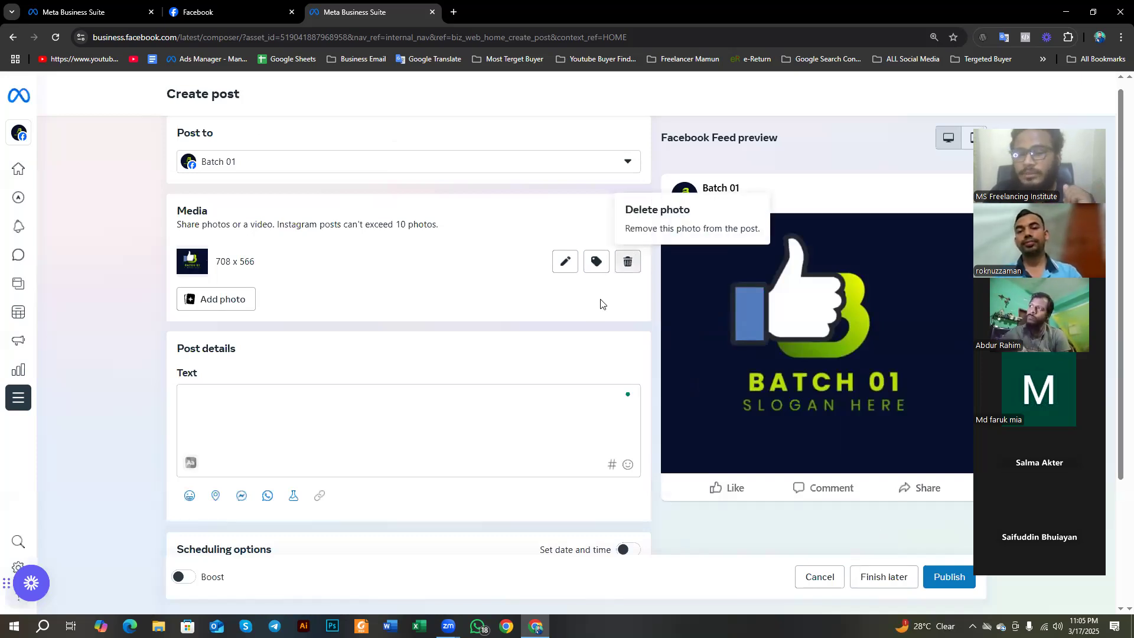
{"action": "scroll", "coordinate": [194, 330], "scroll_direction": "down", "scroll_amount": 3}
{"action": "scroll", "coordinate": [186, 360], "scroll_direction": "up", "scroll_amount": 2}
{"action": "left_click", "coordinate": [189, 345]}
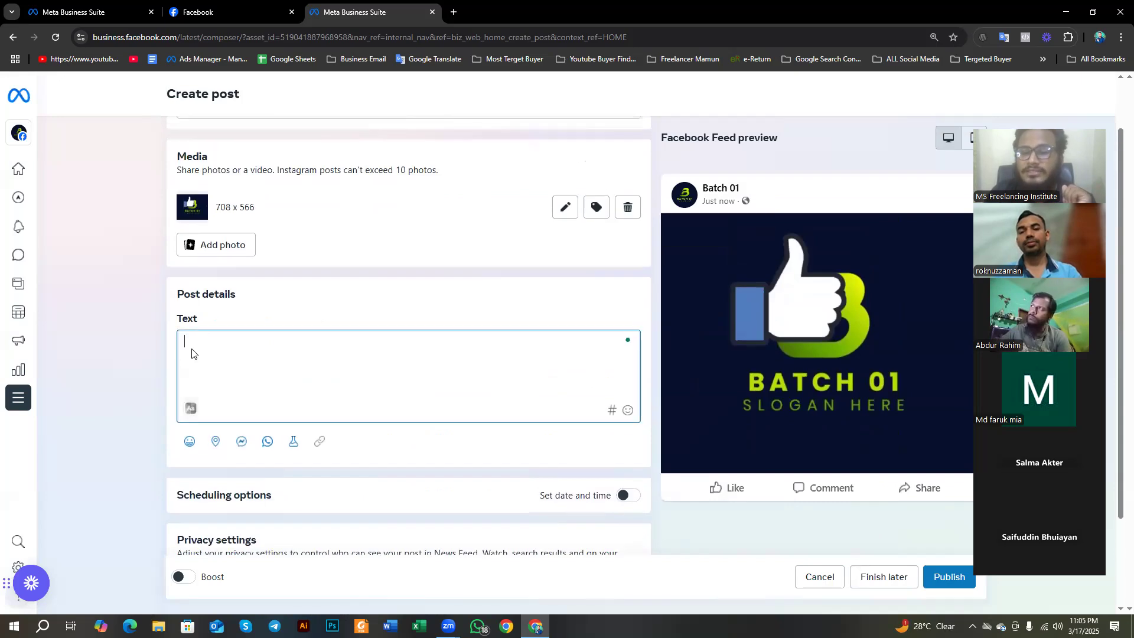
{"action": "type", "text": "bf"}
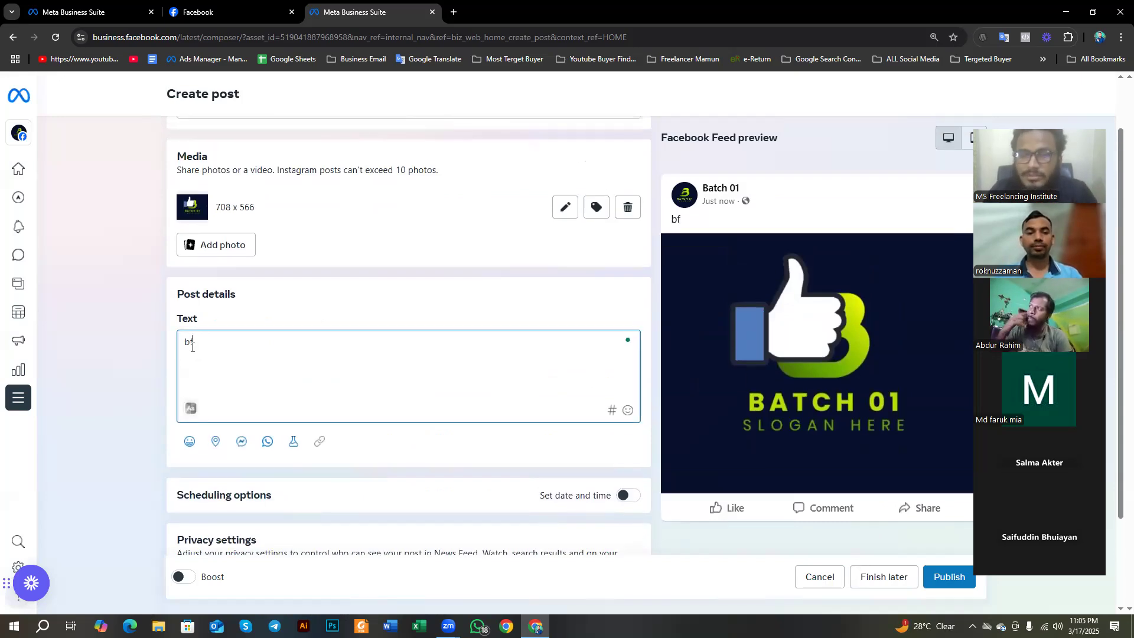
{"action": "type", "text": "vfjhvd fhi"}
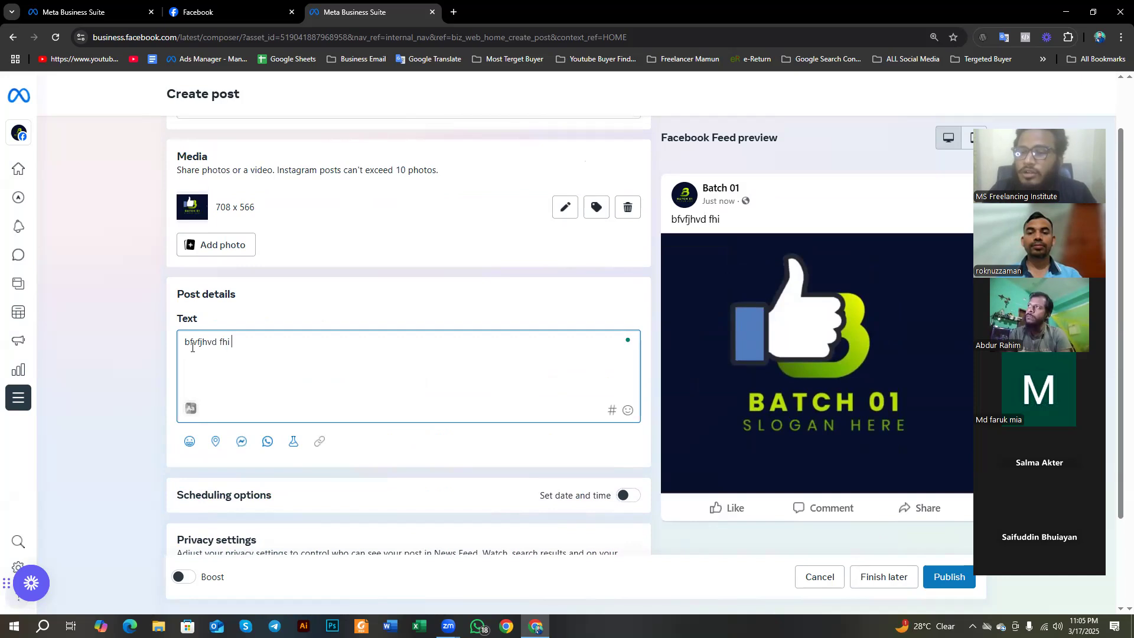
Step: Examine the Popular, Recent and Saved hashtag lists for the post and leave without adding any
{"action": "left_click", "coordinate": [612, 410]}
{"action": "left_click", "coordinate": [490, 175]}
{"action": "left_click", "coordinate": [526, 174]}
{"action": "left_click", "coordinate": [451, 176]}
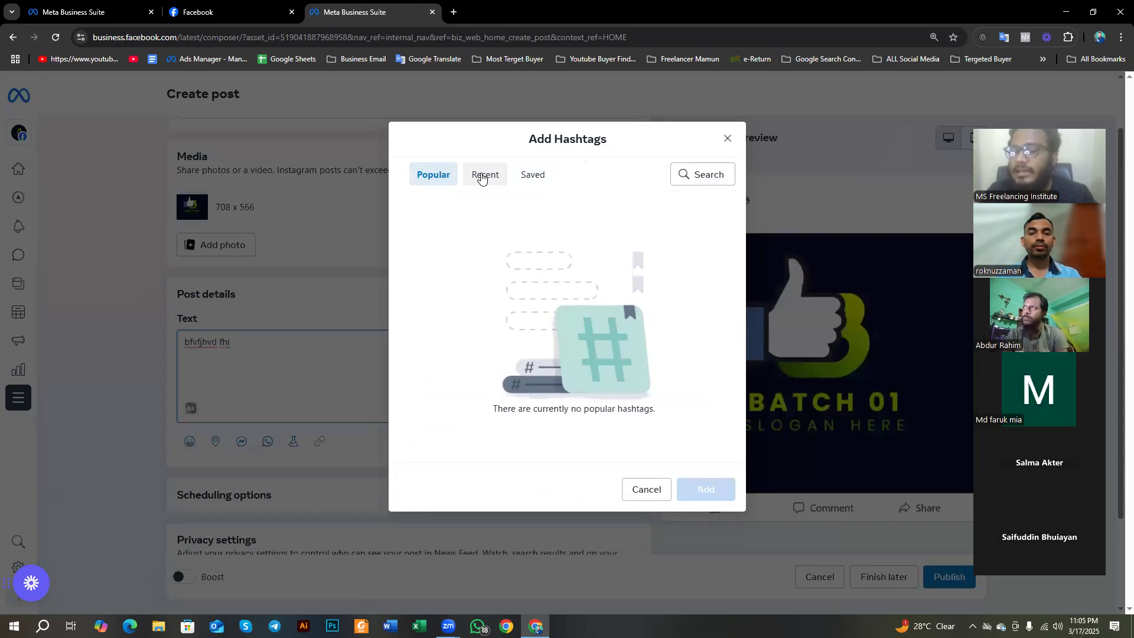
{"action": "left_click", "coordinate": [482, 178]}
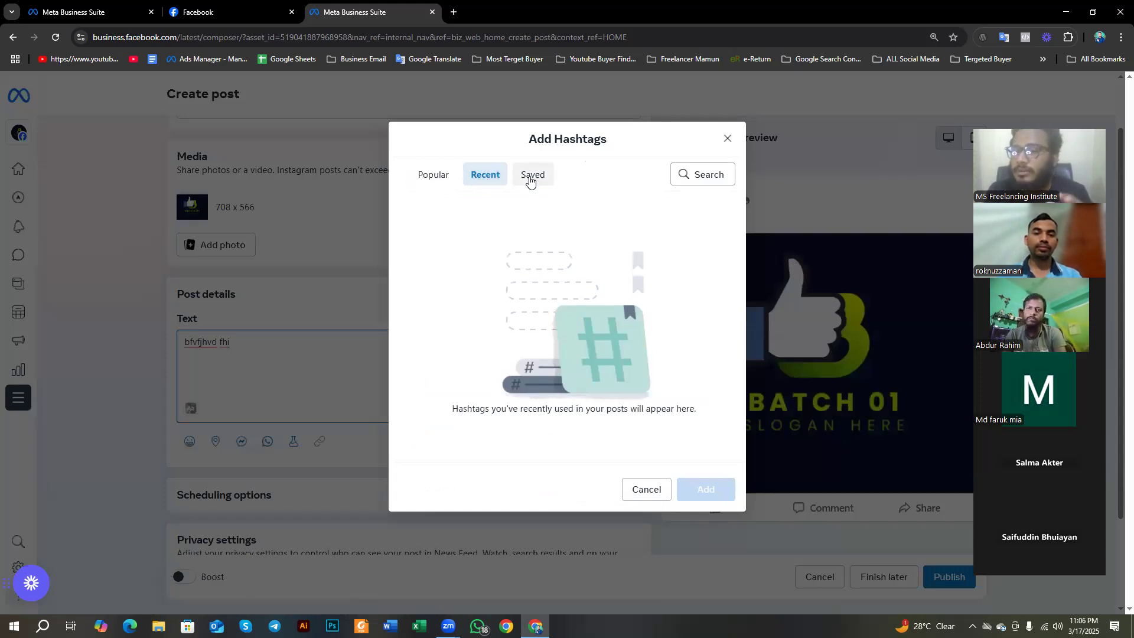
{"action": "left_click", "coordinate": [730, 141]}
Step: Turn on scheduling for the post and set its publishing date to Mar 17, 2025 at 12:00 AM
{"action": "scroll", "coordinate": [412, 361], "scroll_direction": "down", "scroll_amount": 2}
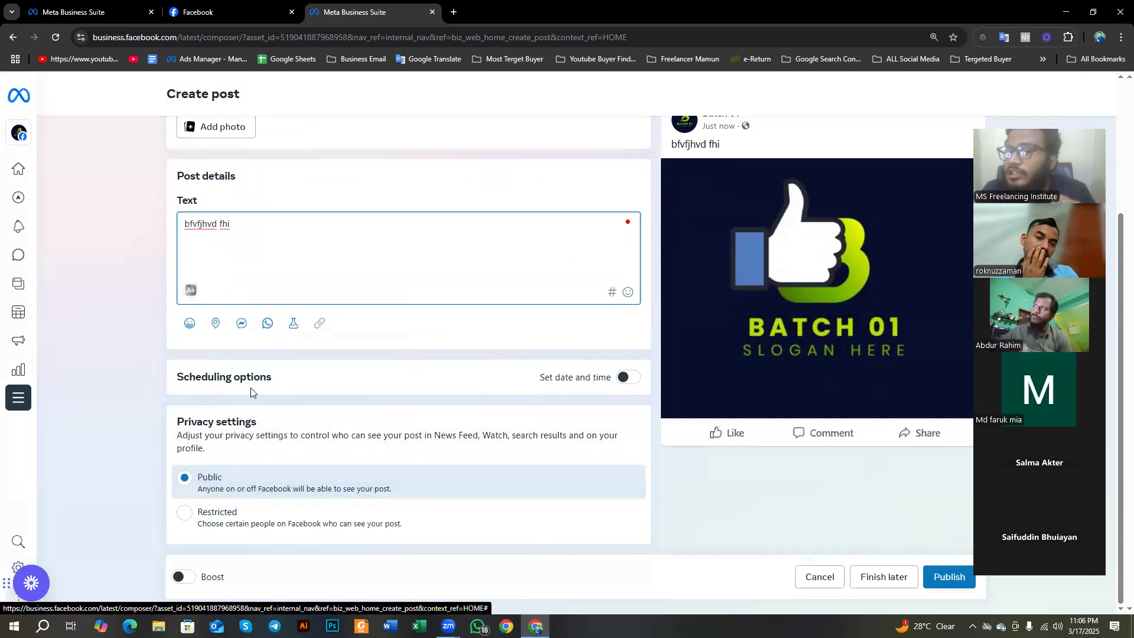
{"action": "left_click", "coordinate": [623, 378]}
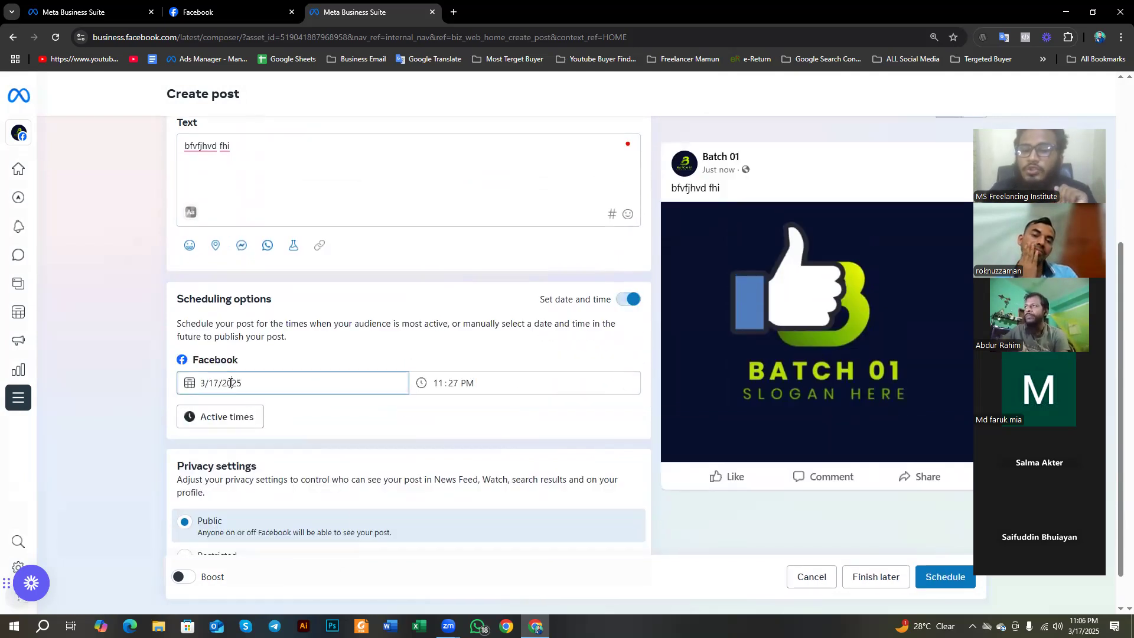
{"action": "left_click", "coordinate": [230, 383]}
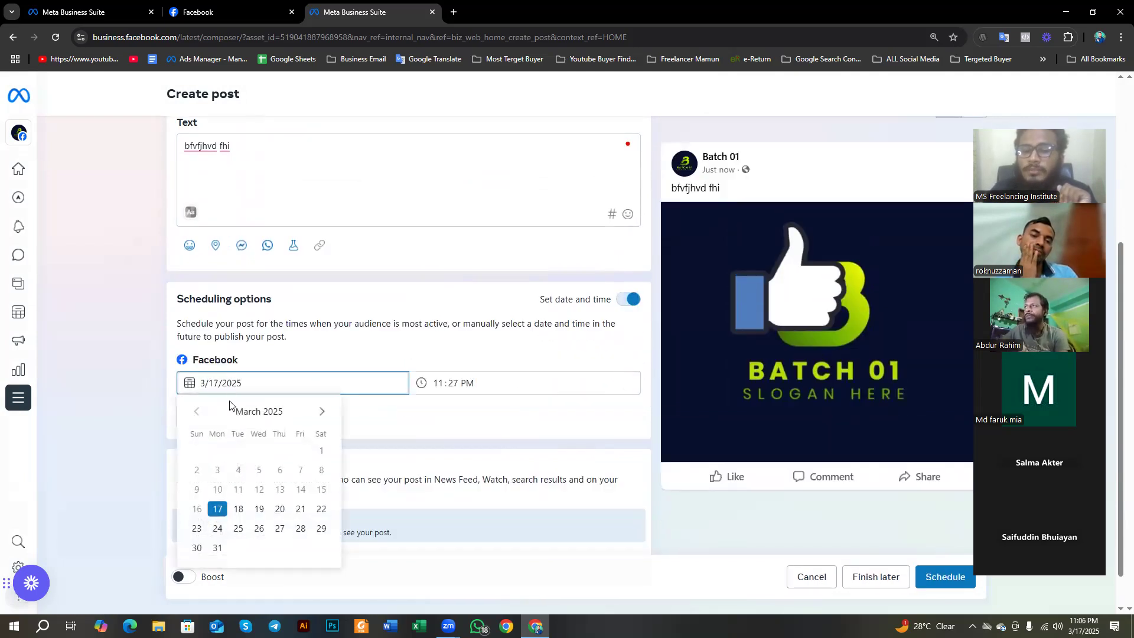
{"action": "left_click", "coordinate": [216, 510]}
{"action": "left_click", "coordinate": [439, 385]}
{"action": "key", "text": "Up"}
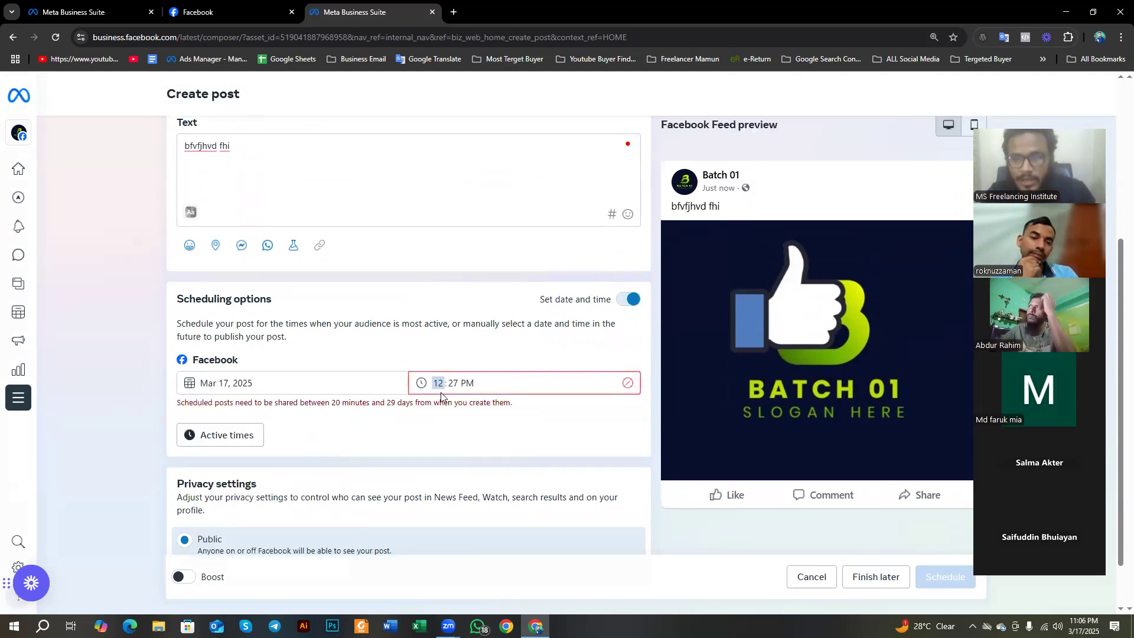
{"action": "left_click", "coordinate": [453, 384]}
{"action": "type", "text": "00"}
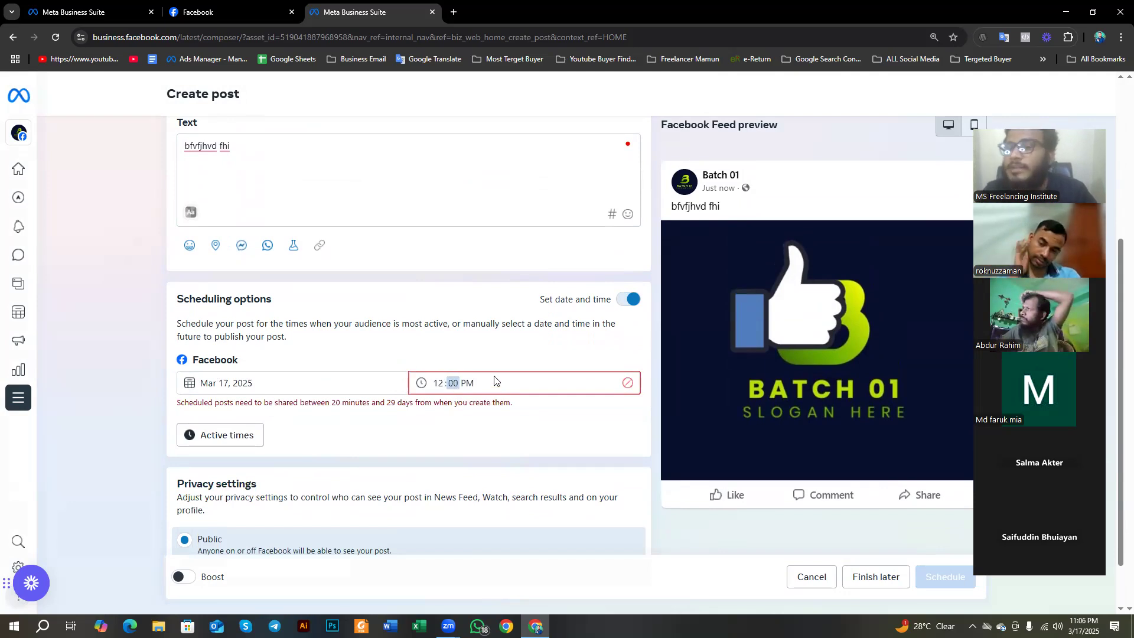
{"action": "left_click", "coordinate": [467, 384]}
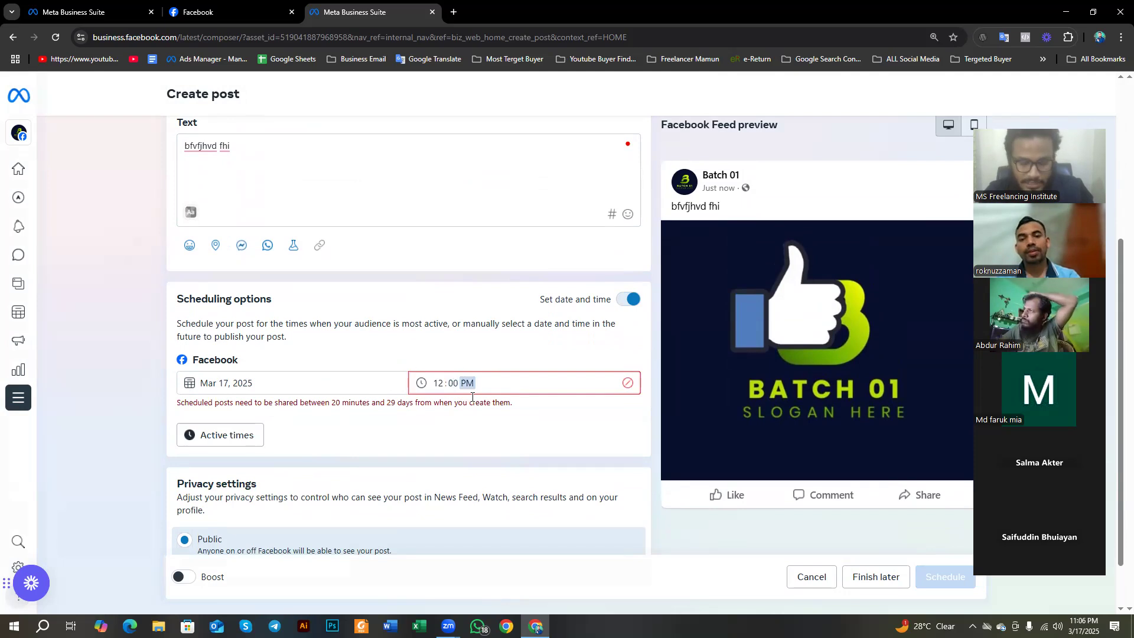
{"action": "key", "text": "a"}
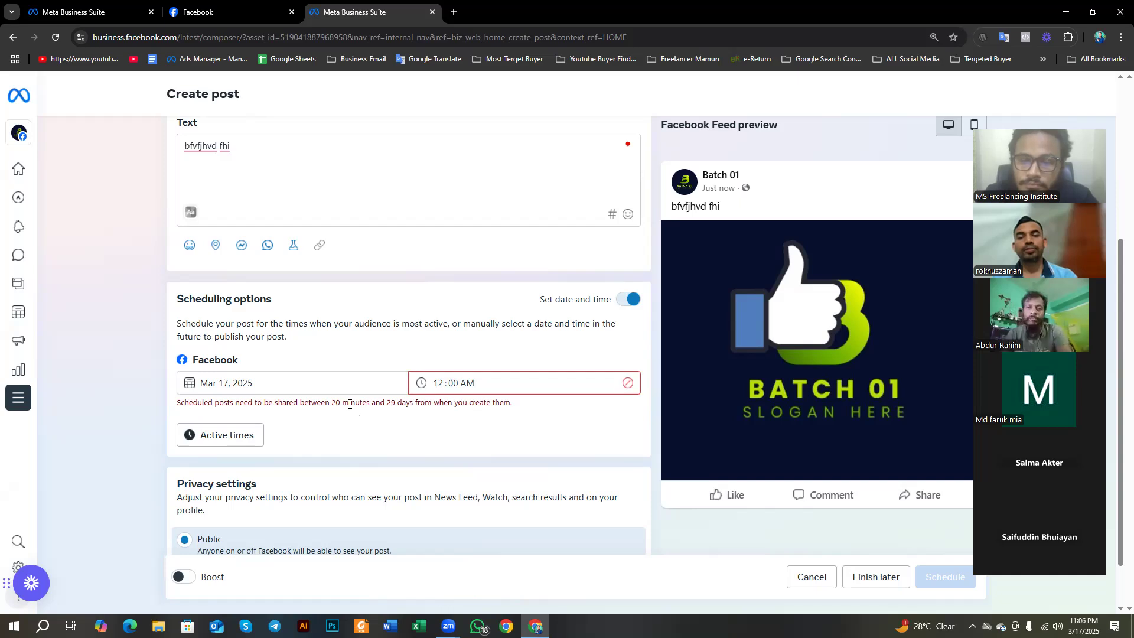
Step: Examine the Restricted privacy setting's age and location audience options for the post and leave without saving them
{"action": "scroll", "coordinate": [331, 413], "scroll_direction": "down", "scroll_amount": 1}
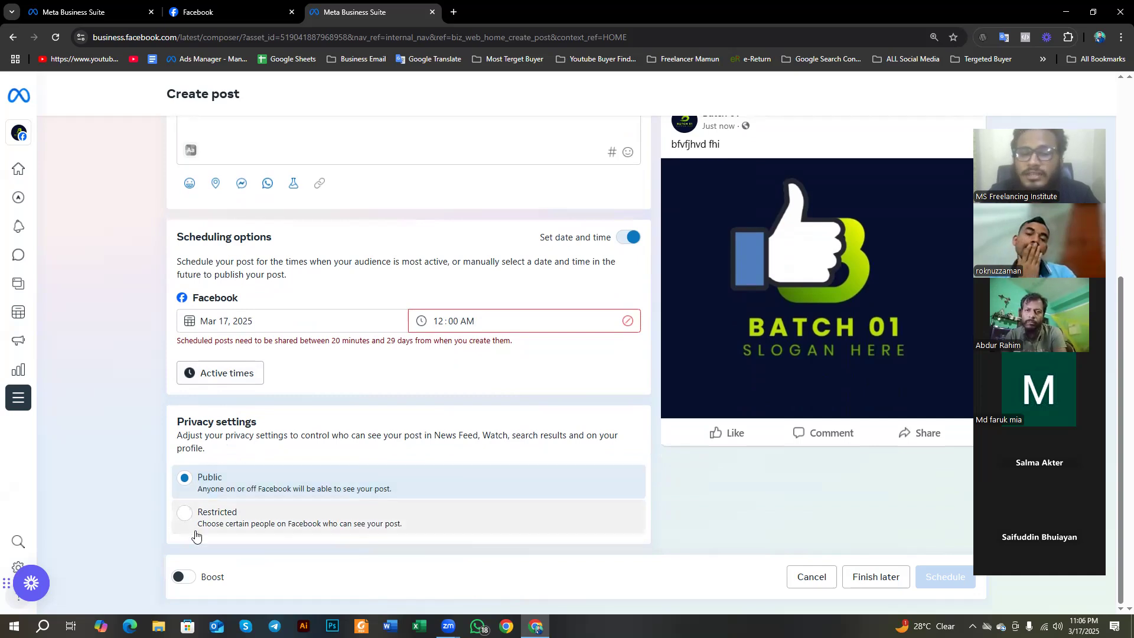
{"action": "left_click", "coordinate": [185, 513]}
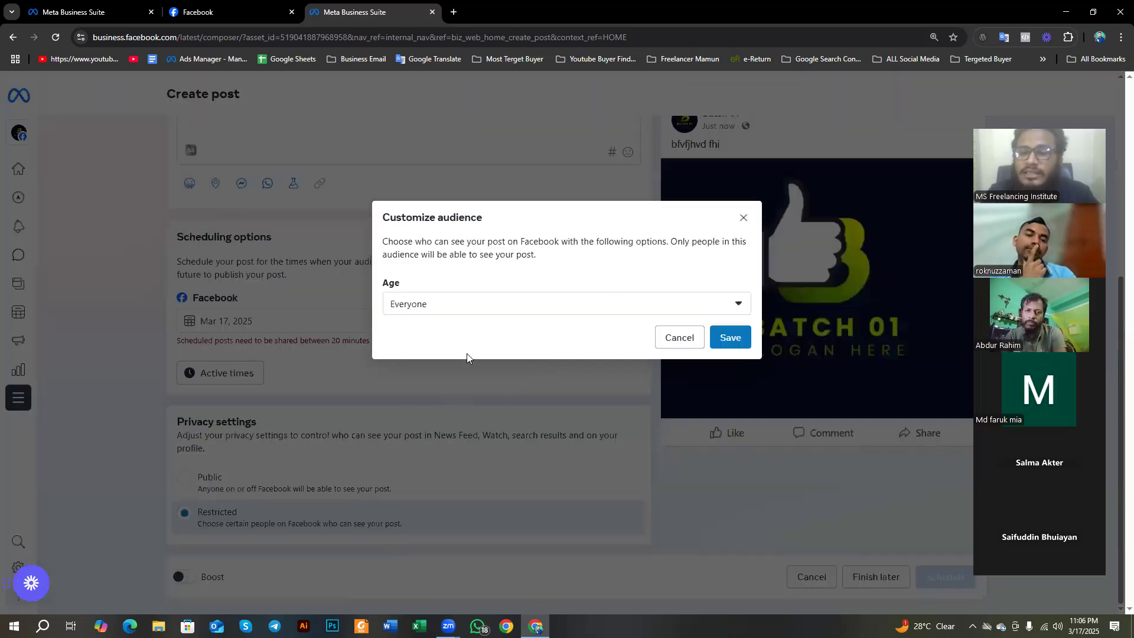
{"action": "left_click", "coordinate": [483, 309]}
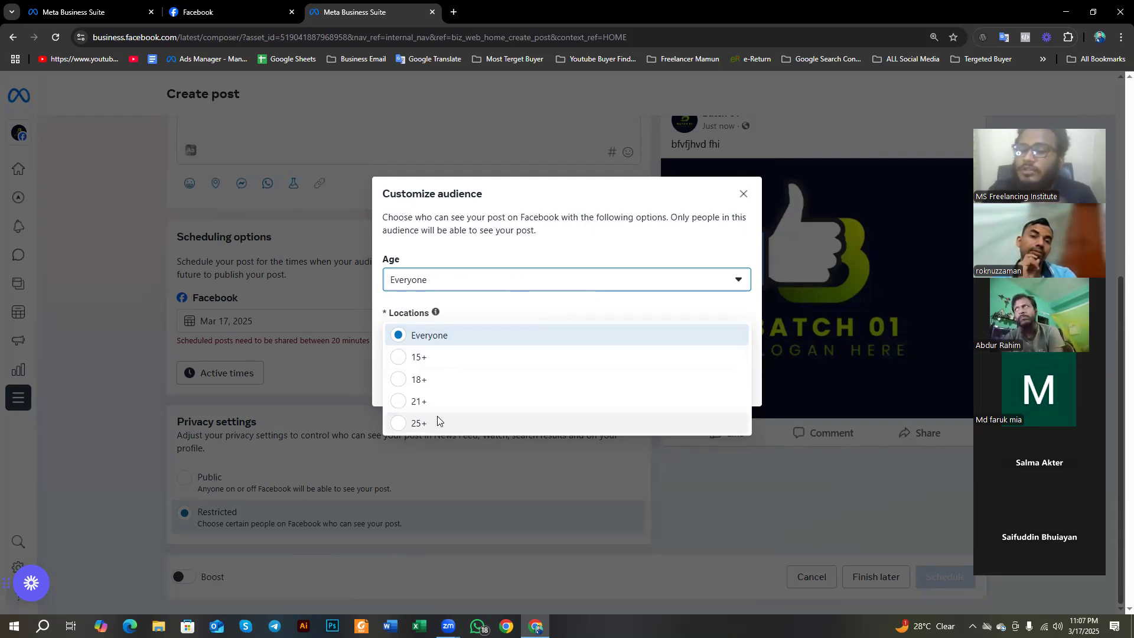
{"action": "left_click", "coordinate": [476, 248]}
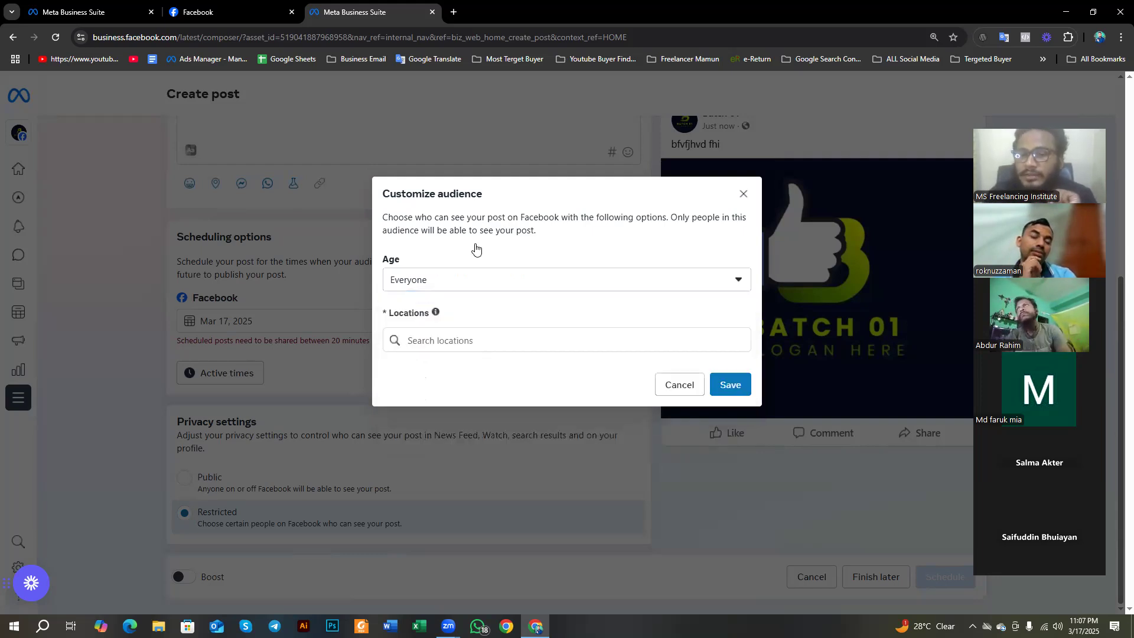
{"action": "left_click", "coordinate": [479, 342]}
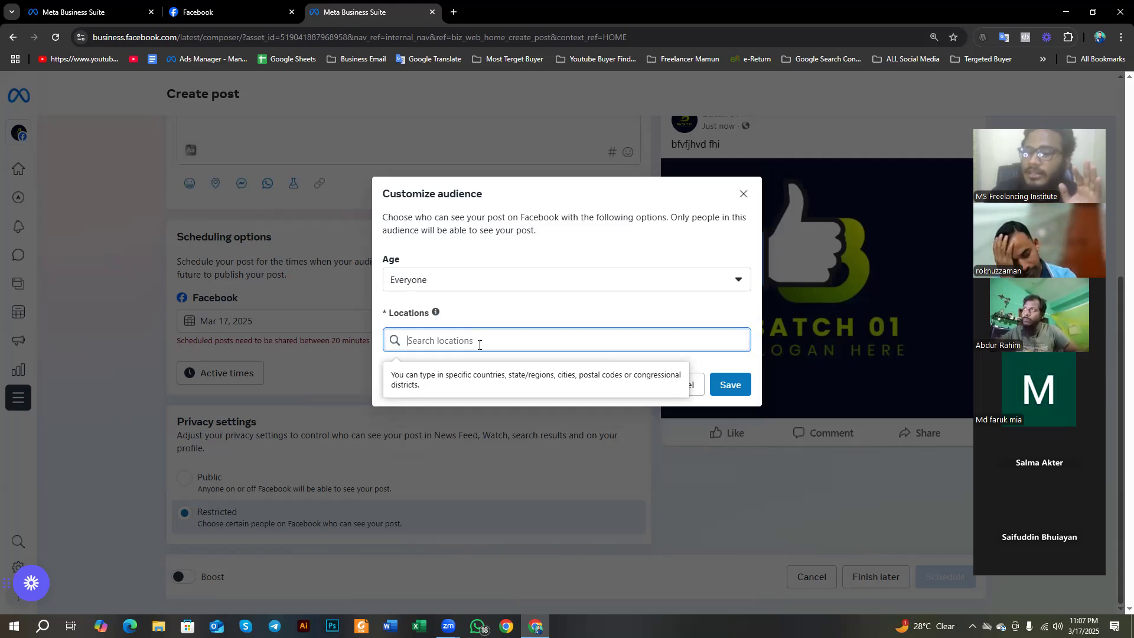
{"action": "left_click", "coordinate": [745, 194]}
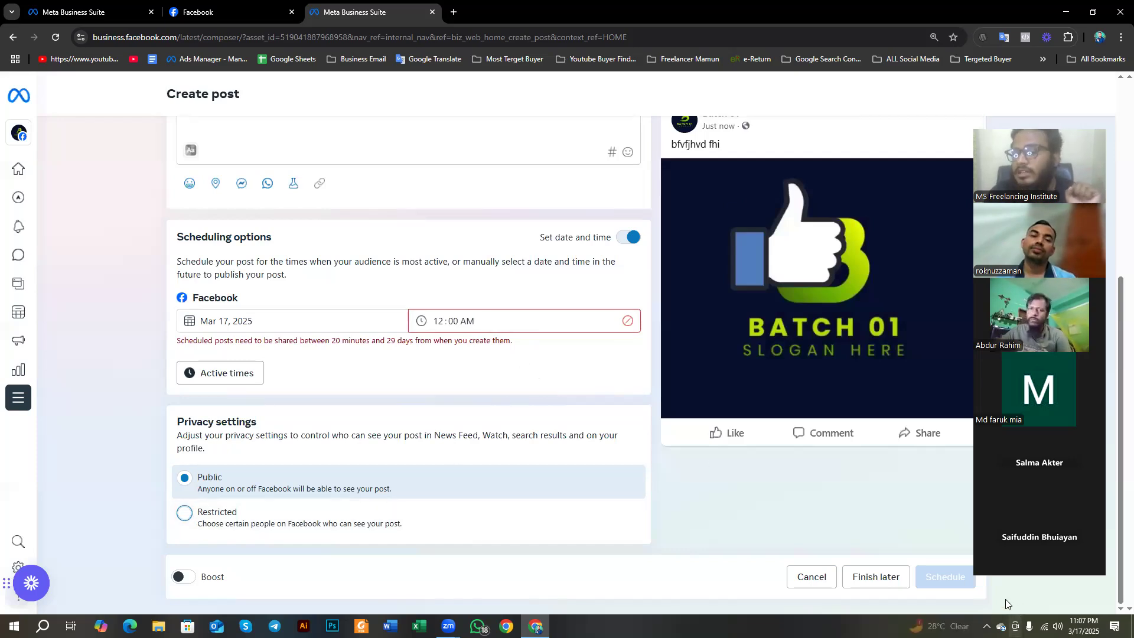
Step: Turn off scheduling for the post and compare its mobile and desktop feed previews
{"action": "left_click", "coordinate": [361, 325]}
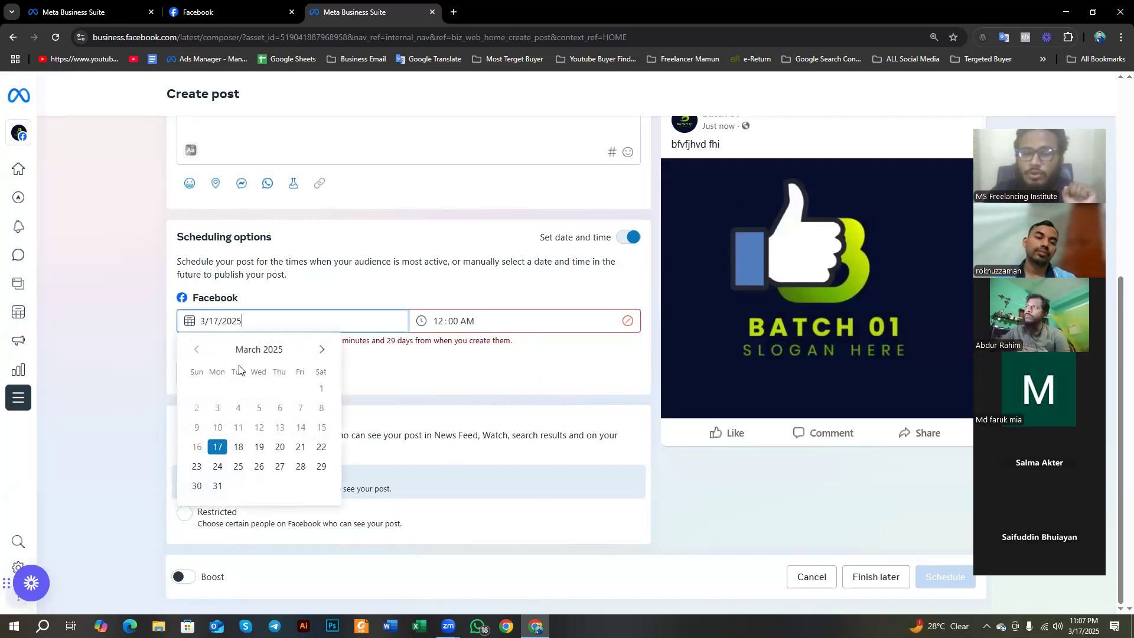
{"action": "left_click", "coordinate": [628, 238]}
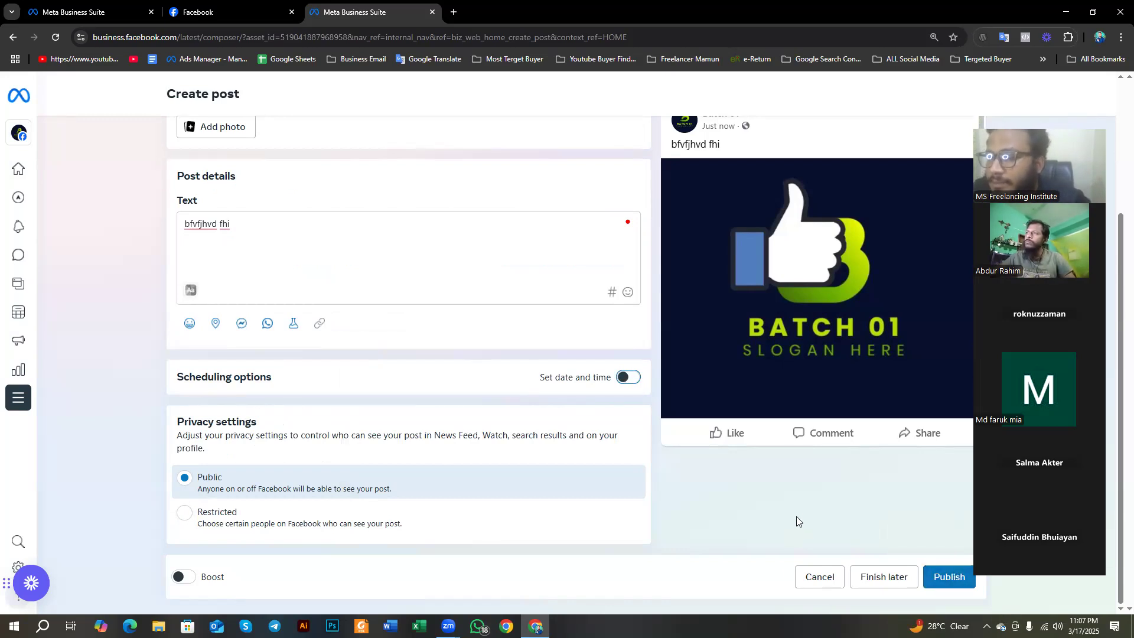
{"action": "scroll", "coordinate": [278, 333], "scroll_direction": "up", "scroll_amount": 3}
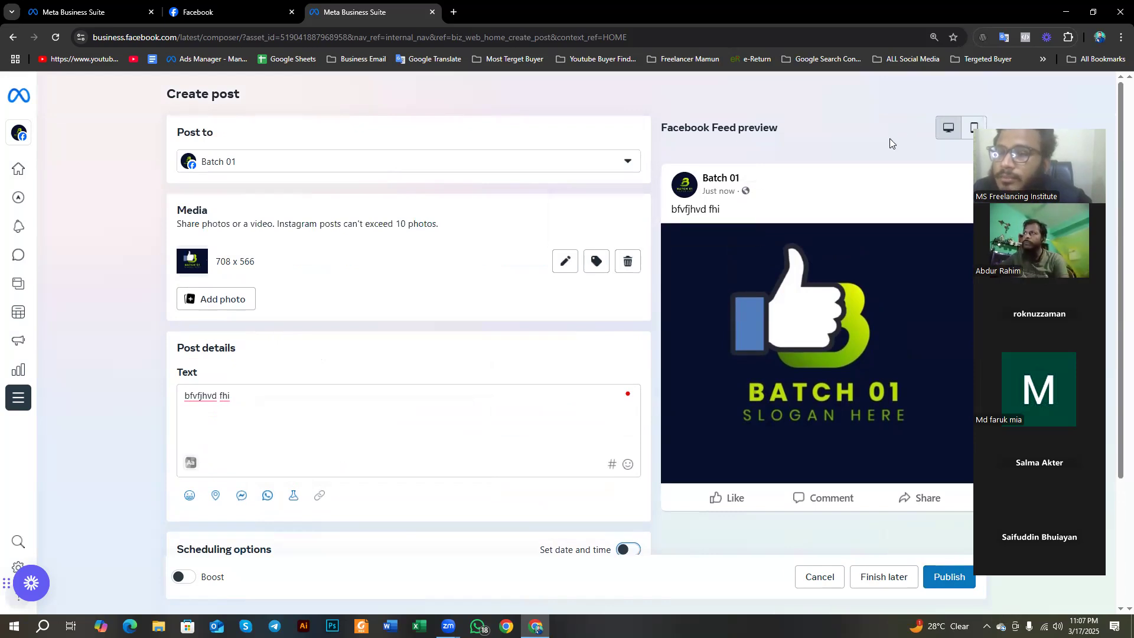
{"action": "left_click", "coordinate": [975, 128]}
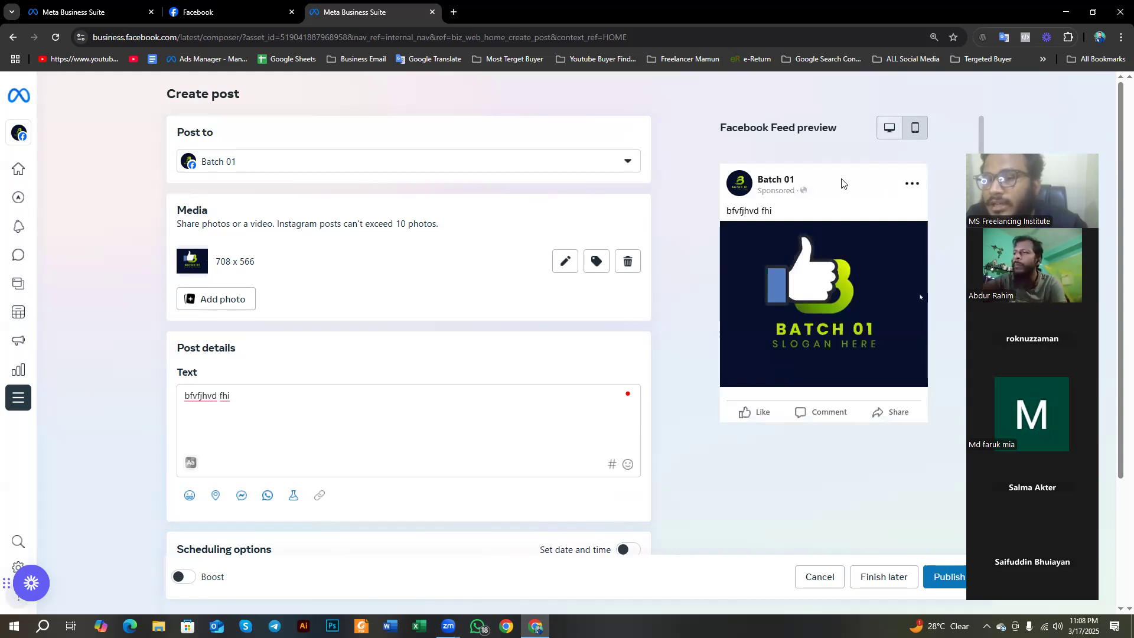
{"action": "left_click", "coordinate": [899, 132]}
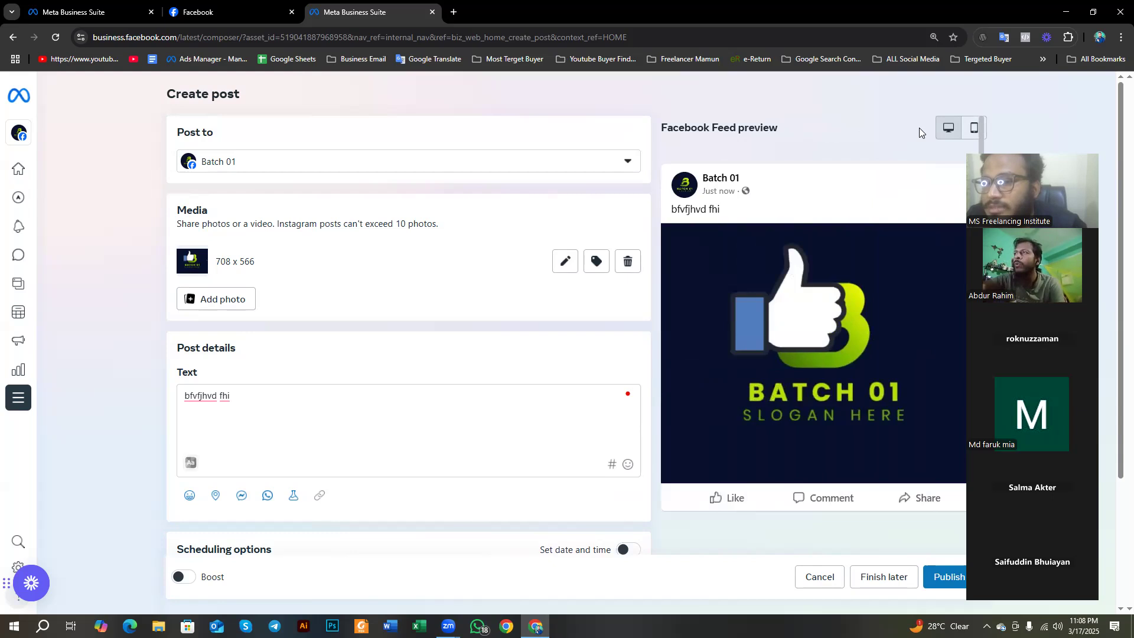
Step: Cancel the unpublished post and view the additional content creation options on the Batch 01 home page
{"action": "scroll", "coordinate": [461, 286], "scroll_direction": "down", "scroll_amount": 3}
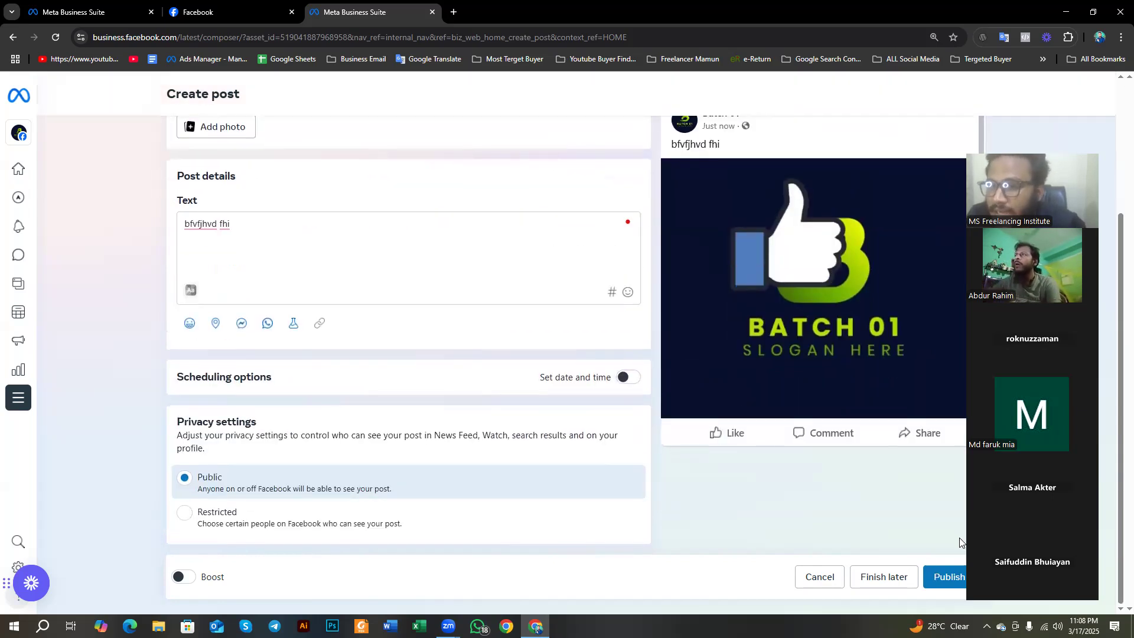
{"action": "left_click", "coordinate": [826, 573]}
{"action": "left_click", "coordinate": [703, 373]}
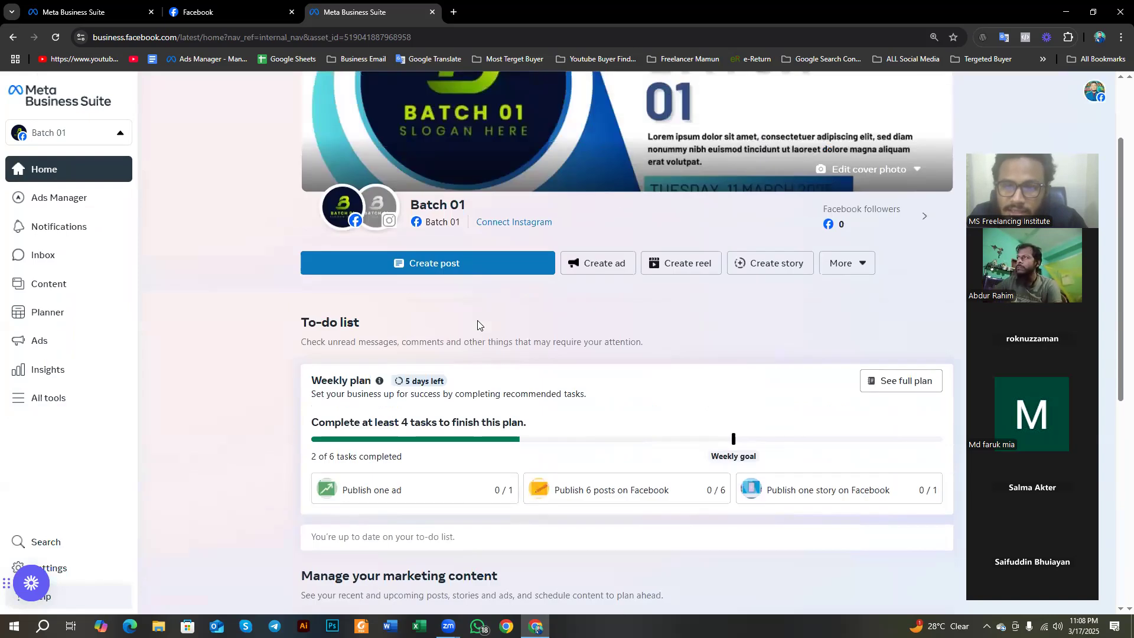
{"action": "scroll", "coordinate": [477, 325], "scroll_direction": "up", "scroll_amount": 2}
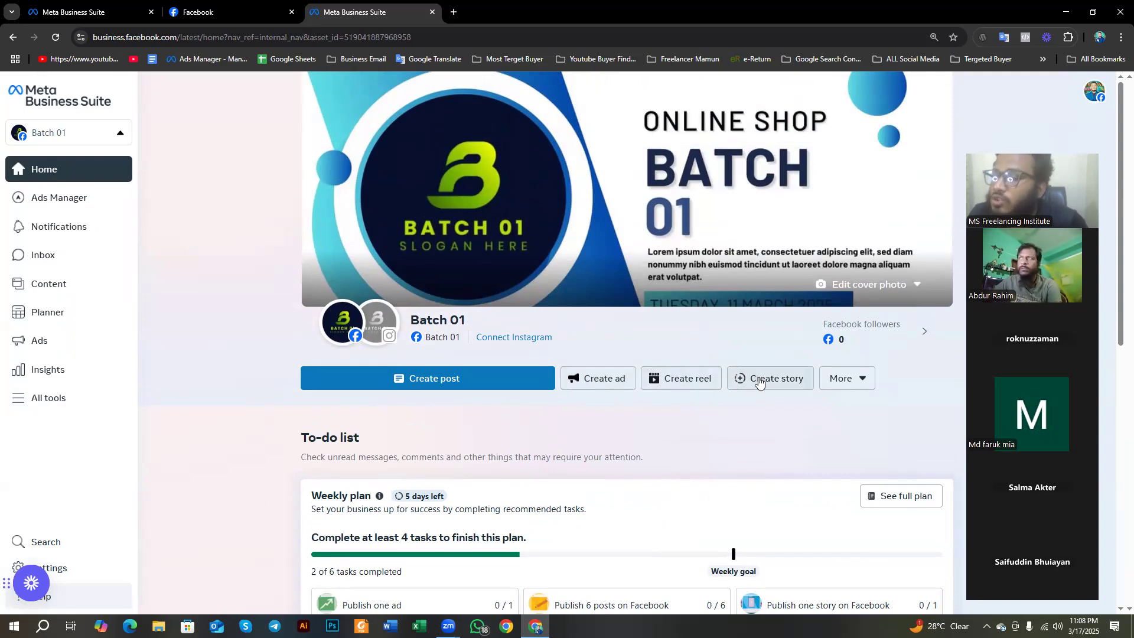
{"action": "left_click", "coordinate": [848, 383]}
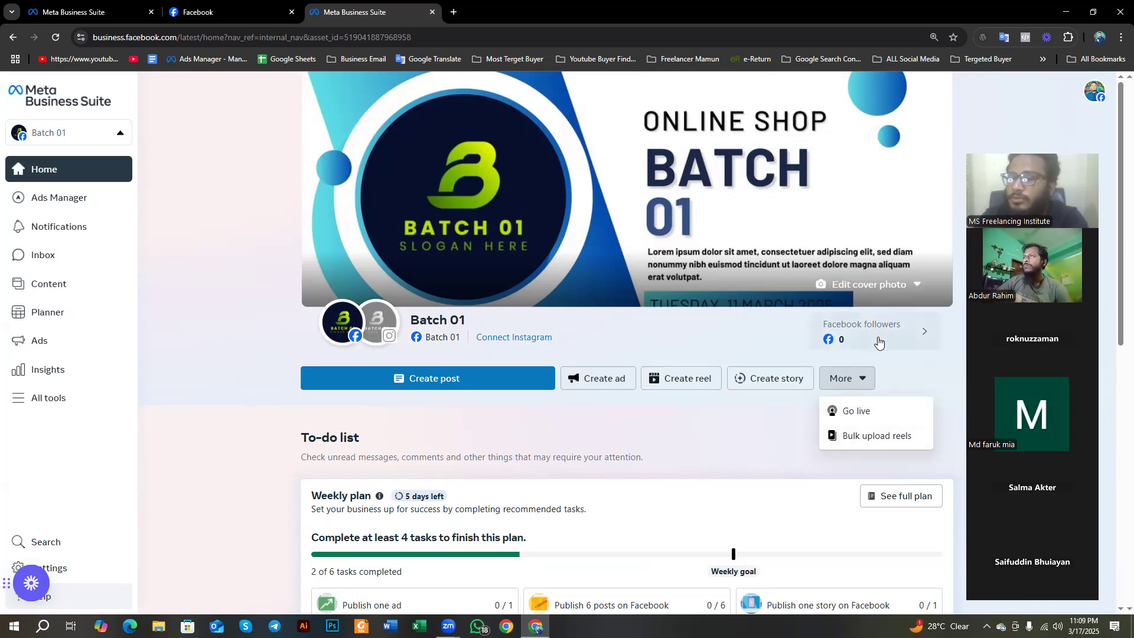
Step: Examine the boosting section's total budget, duration, estimated accounts reached and post engagement for the washing machine post
{"action": "scroll", "coordinate": [627, 379], "scroll_direction": "down", "scroll_amount": 5}
{"action": "scroll", "coordinate": [629, 379], "scroll_direction": "down", "scroll_amount": 4}
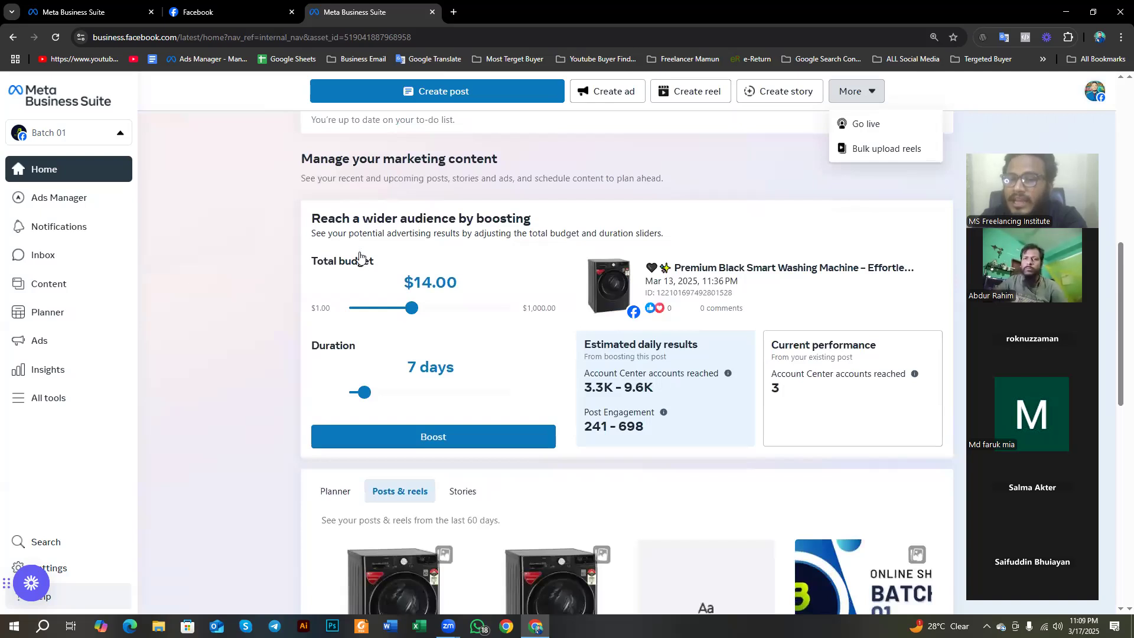
{"action": "scroll", "coordinate": [374, 259], "scroll_direction": "down", "scroll_amount": 1}
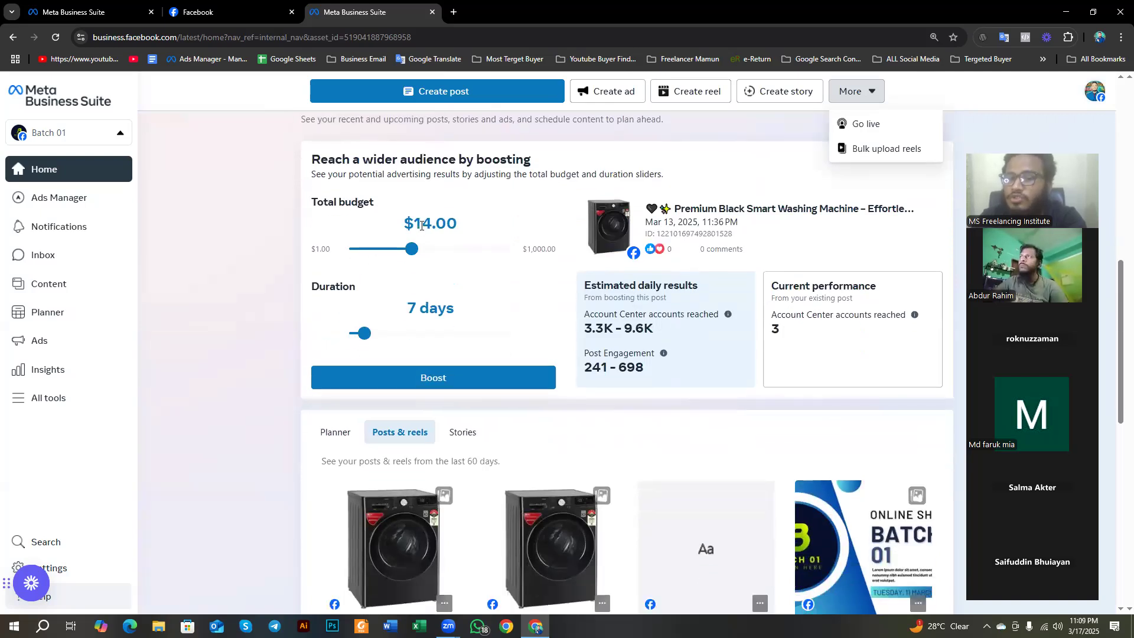
{"action": "double_click", "coordinate": [412, 308]}
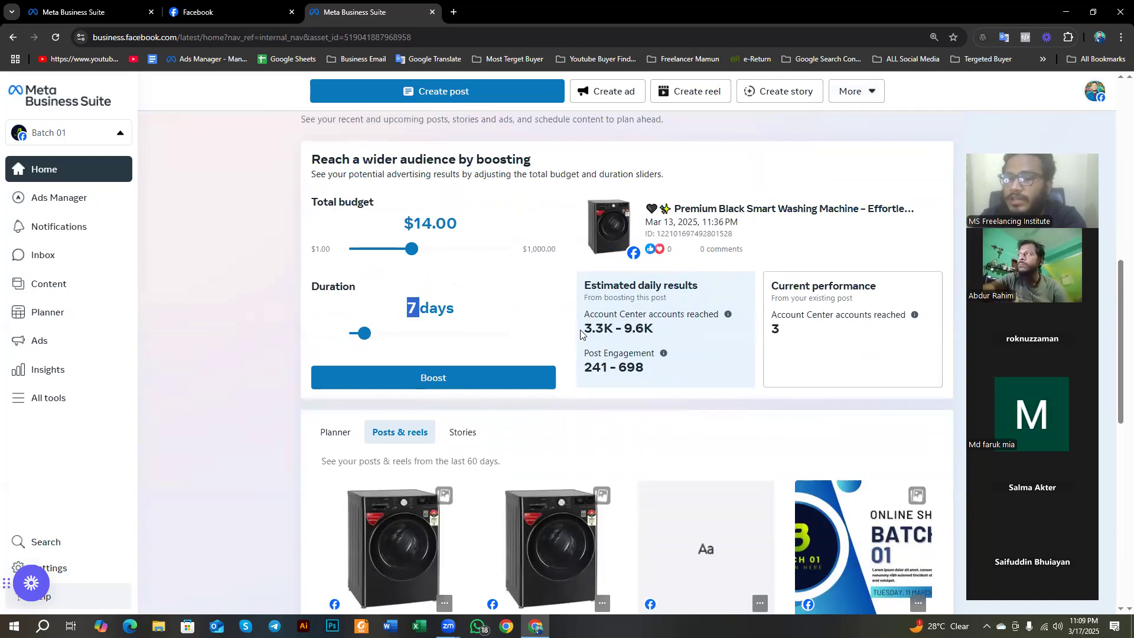
{"action": "left_click_drag", "start_coordinate": [584, 329], "coordinate": [650, 345]}
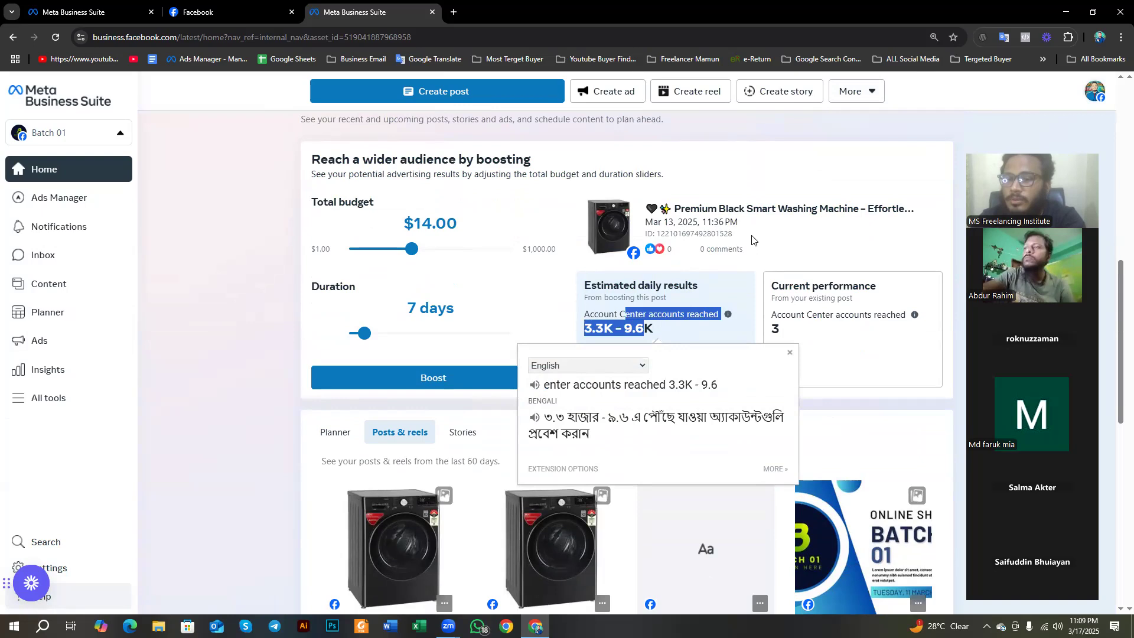
{"action": "left_click", "coordinate": [566, 324]}
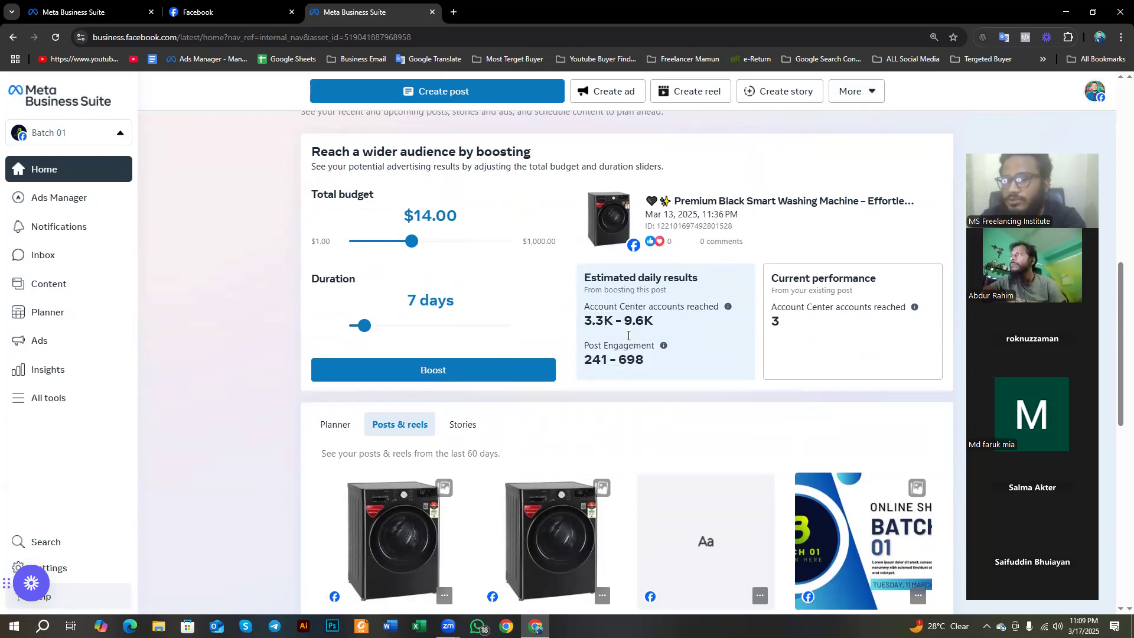
{"action": "scroll", "coordinate": [628, 335], "scroll_direction": "down", "scroll_amount": 1}
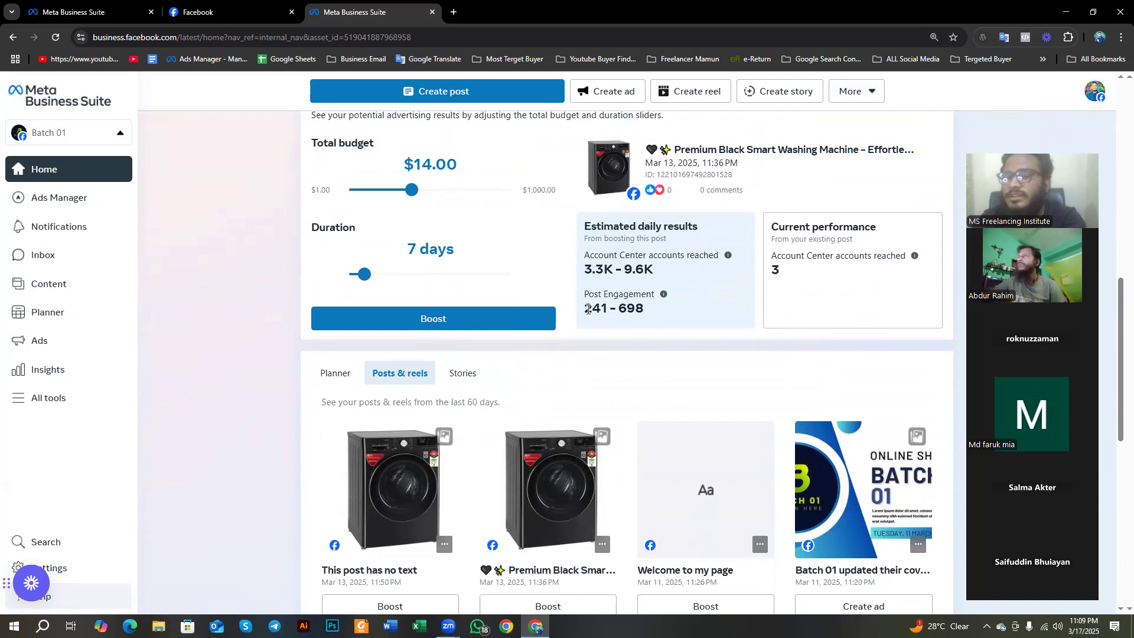
{"action": "left_click_drag", "start_coordinate": [585, 308], "coordinate": [643, 308]}
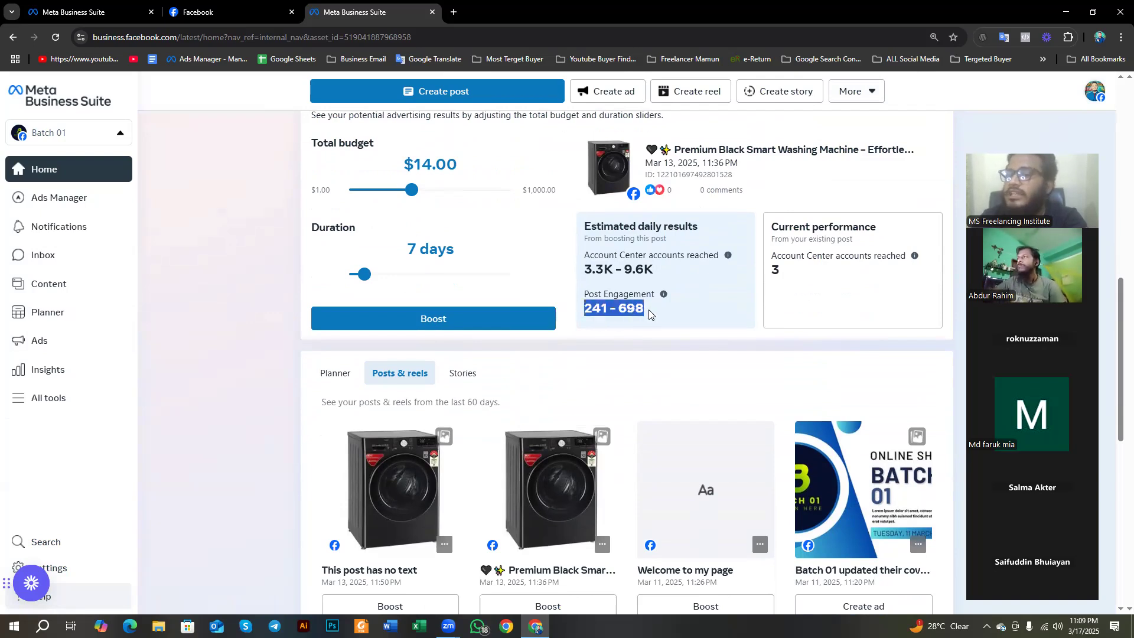
{"action": "left_click", "coordinate": [627, 321]}
Step: Look over the page's recent posts and reels and return to the start of the home page
{"action": "scroll", "coordinate": [606, 316], "scroll_direction": "down", "scroll_amount": 1}
{"action": "scroll", "coordinate": [443, 367], "scroll_direction": "down", "scroll_amount": 9}
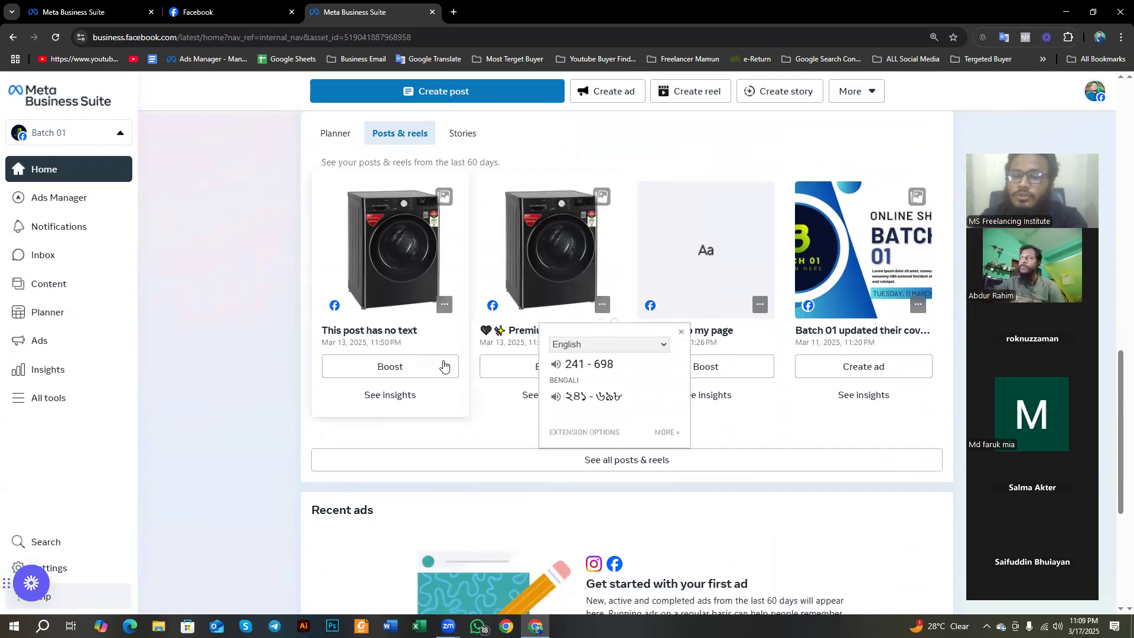
{"action": "scroll", "coordinate": [297, 426], "scroll_direction": "up", "scroll_amount": 15}
{"action": "scroll", "coordinate": [291, 420], "scroll_direction": "up", "scroll_amount": 5}
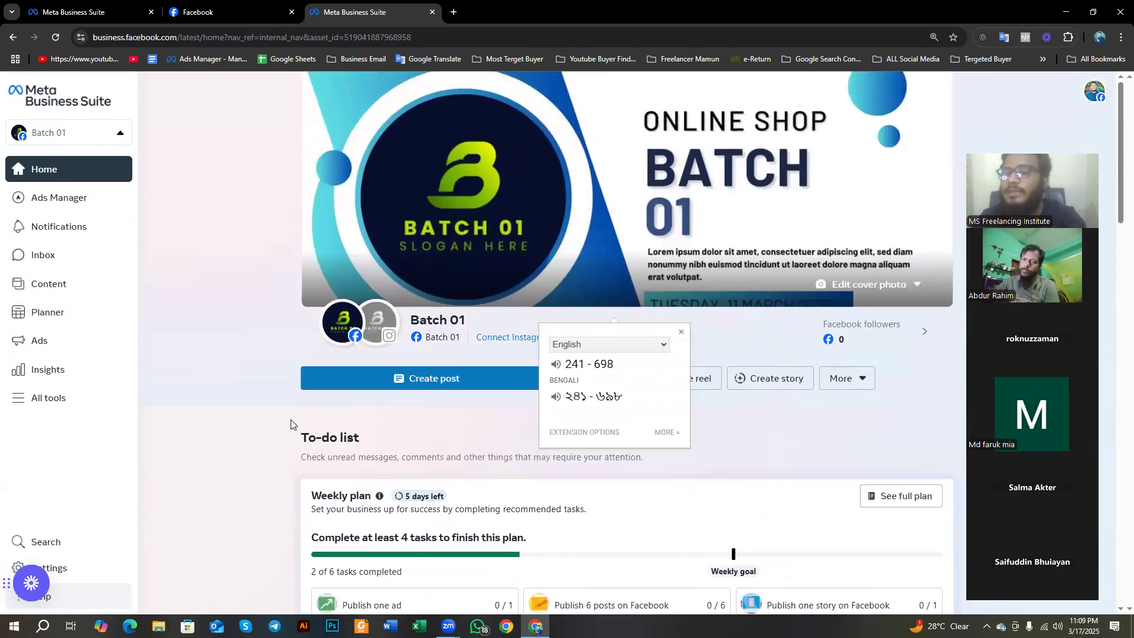
{"action": "left_click", "coordinate": [176, 296]}
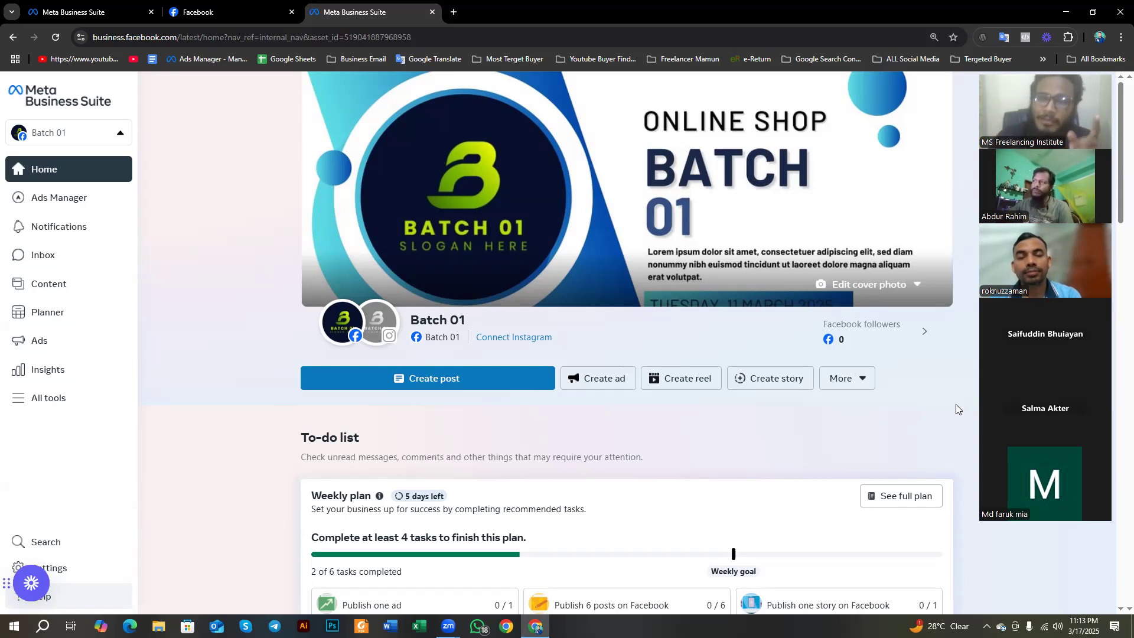
Step: View the list of business assets without changing the selected page, and glance at the page's Facebook home feed
{"action": "left_click", "coordinate": [236, 12]}
{"action": "left_click", "coordinate": [369, 11]}
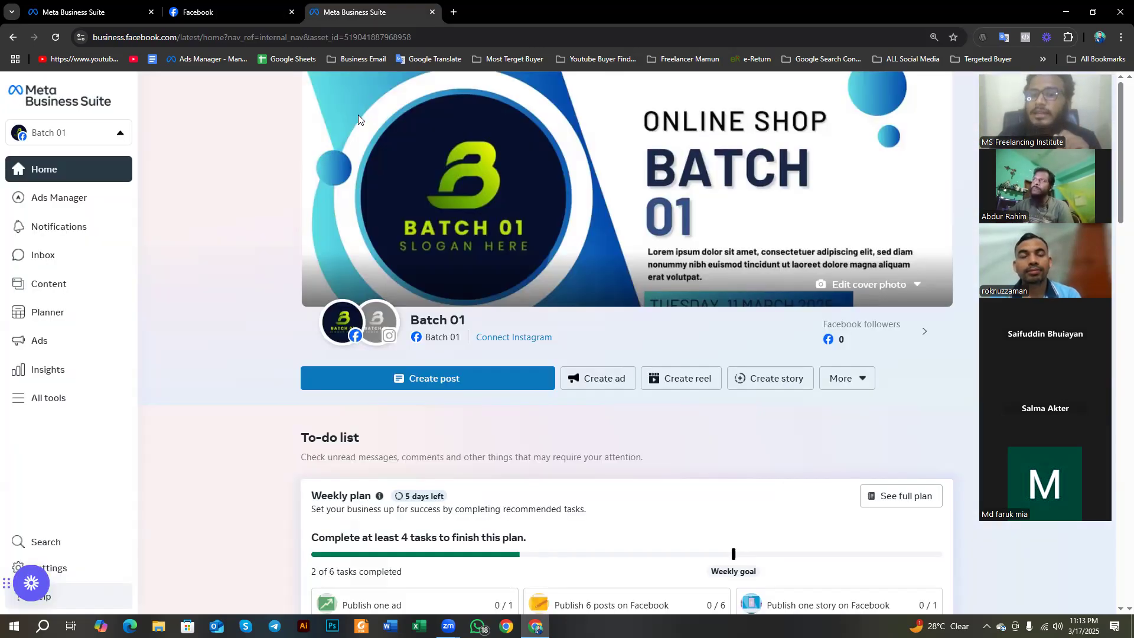
{"action": "left_click", "coordinate": [121, 142]}
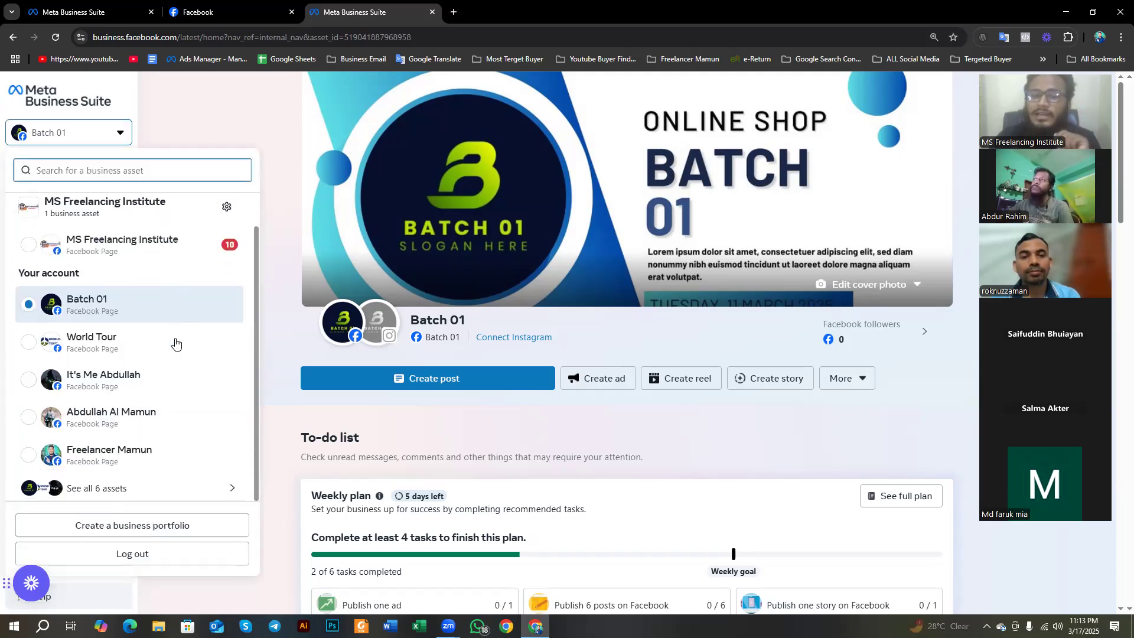
{"action": "left_click", "coordinate": [280, 240]}
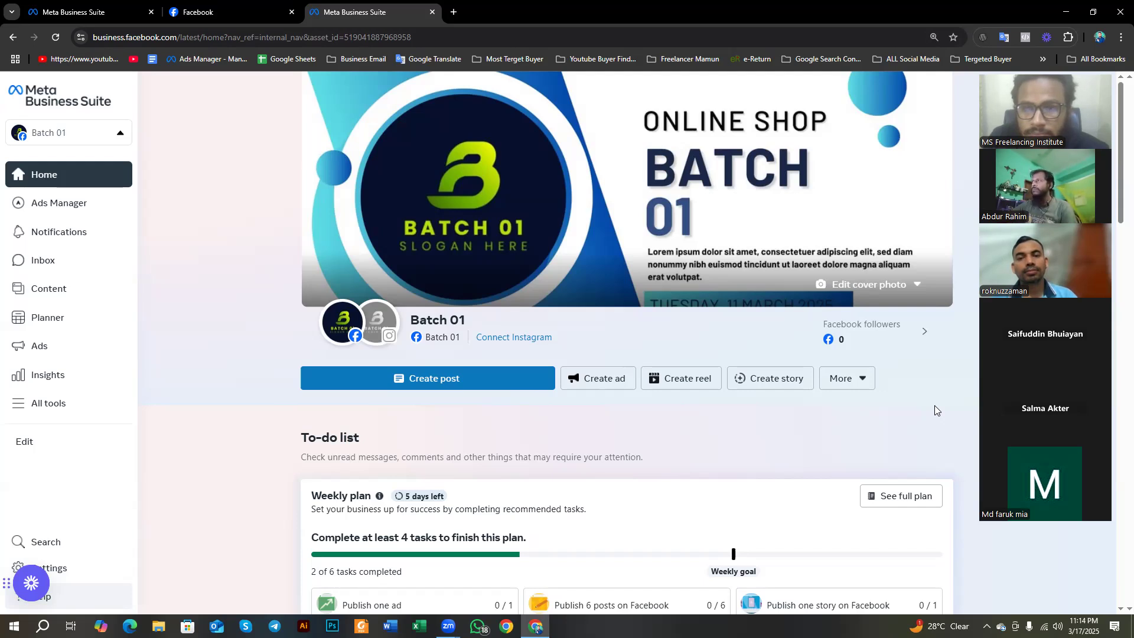
{"action": "left_click", "coordinate": [192, 9]}
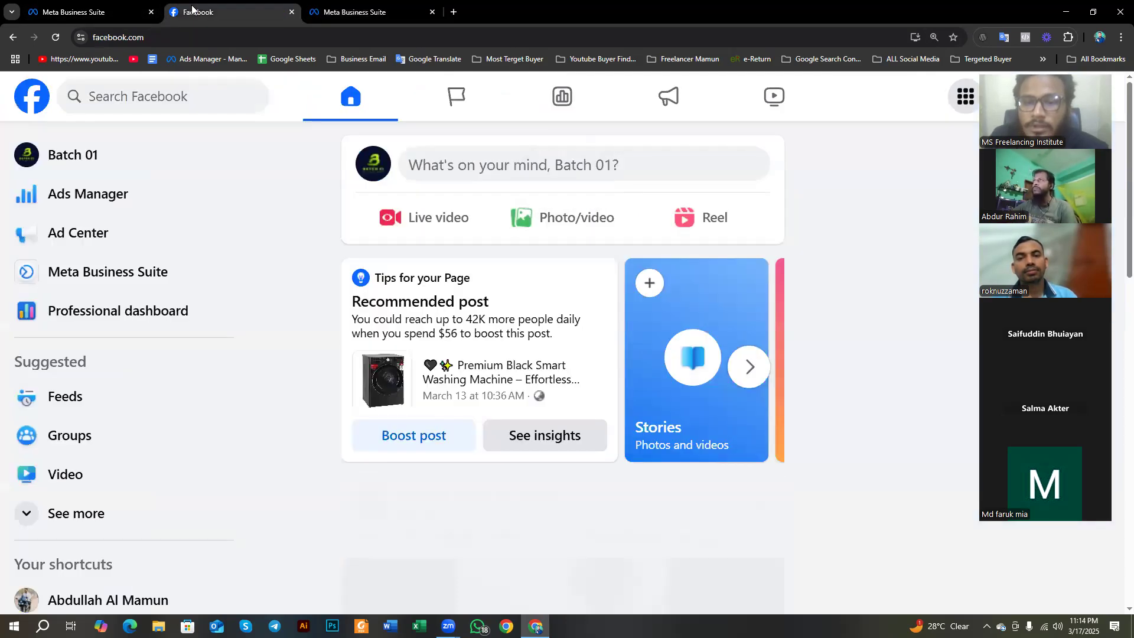
{"action": "left_click", "coordinate": [342, 9]}
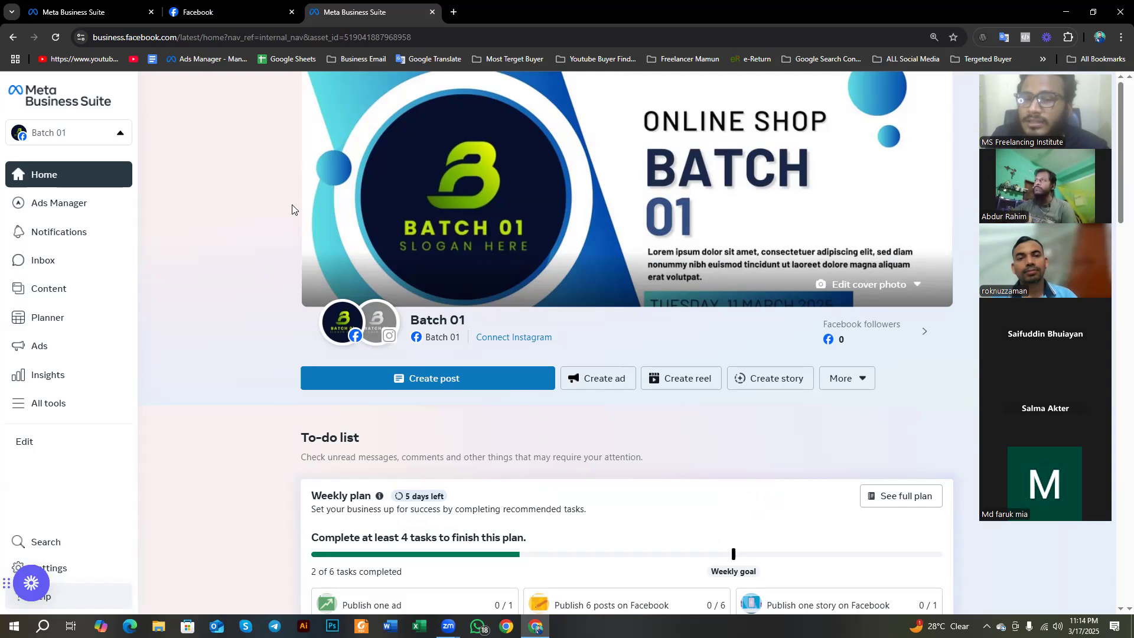